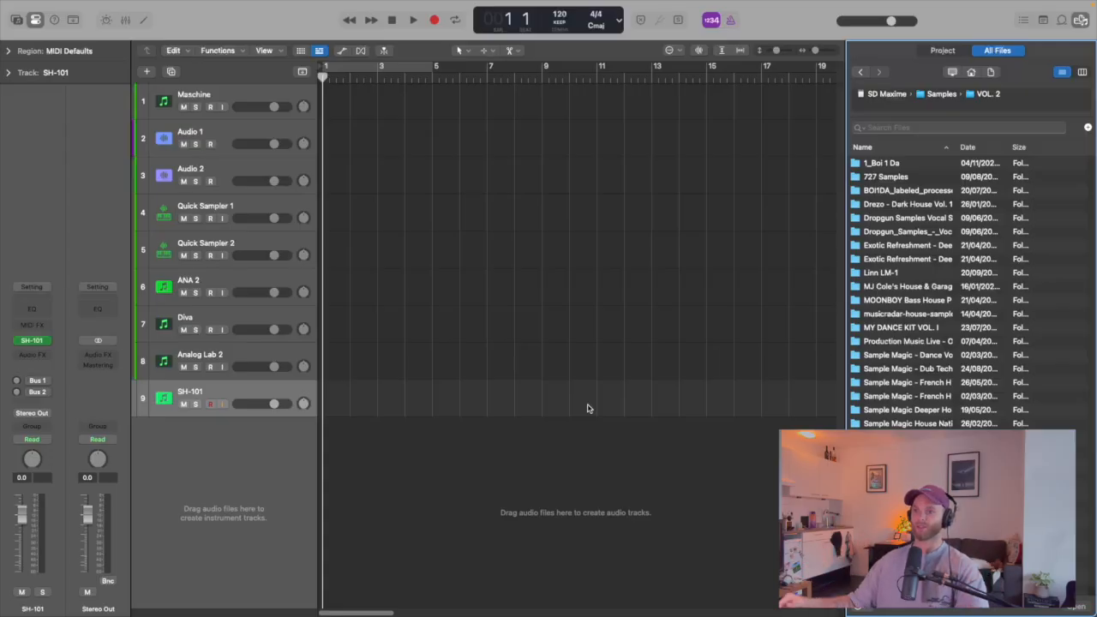
- Set the project tempo to 128 BPM
{"action": "left_click", "coordinate": [580, 241]}
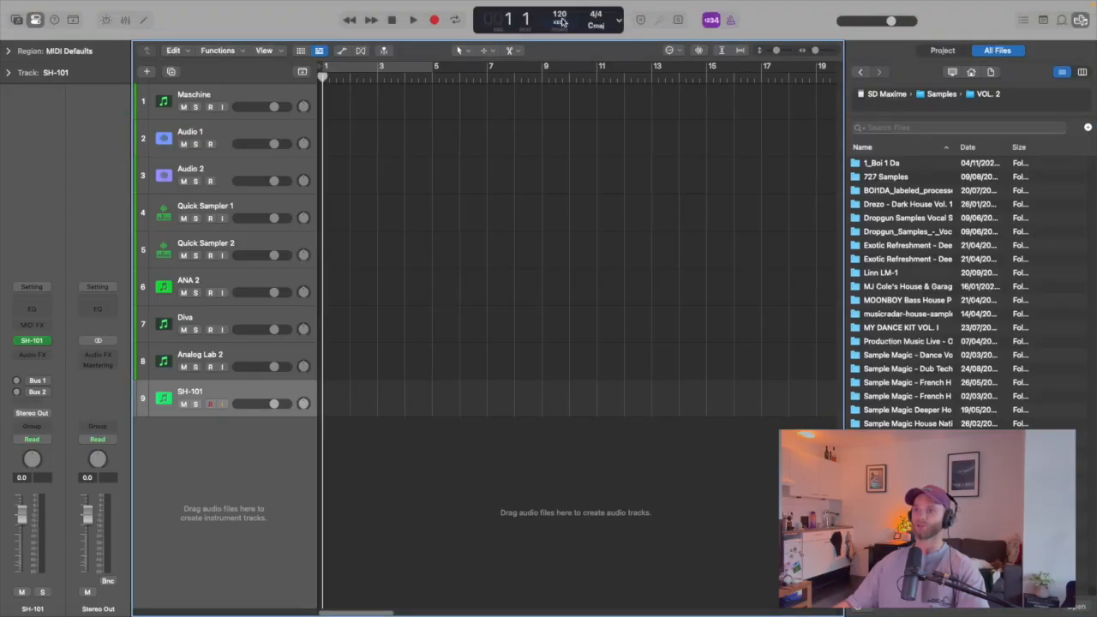
{"action": "left_click_drag", "start_coordinate": [562, 21], "coordinate": [562, 15]}
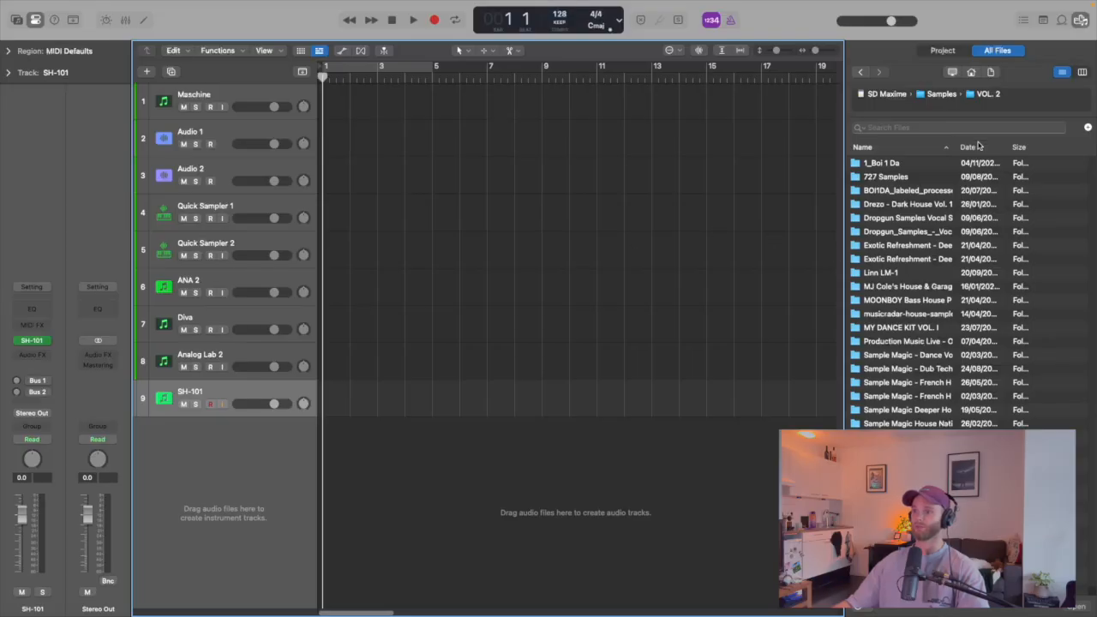
- Look through the Sample Magic - French House 2 pack, including fx_one_shots and filter_loops, and return to the VOL. 2 folder
{"action": "left_click", "coordinate": [946, 395]}
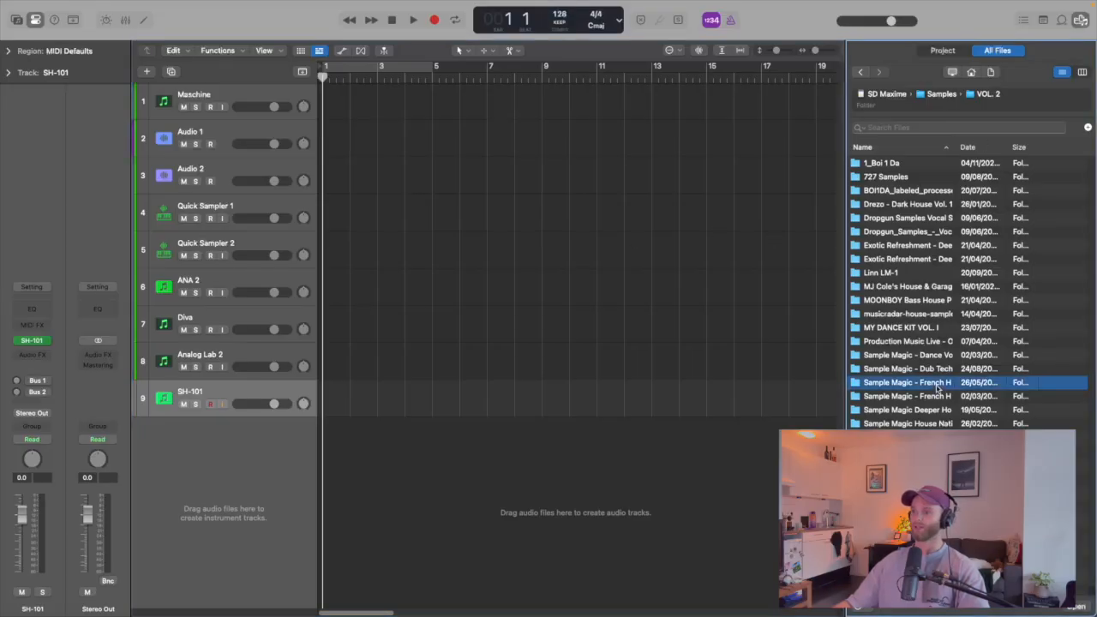
{"action": "double_click", "coordinate": [924, 396]}
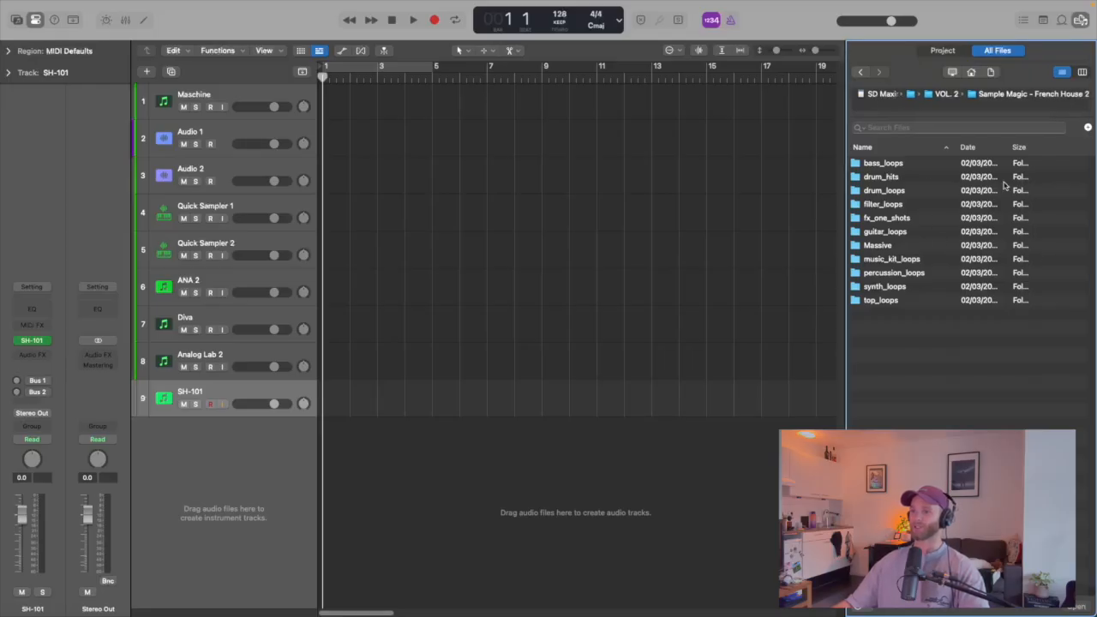
{"action": "left_click", "coordinate": [880, 221]}
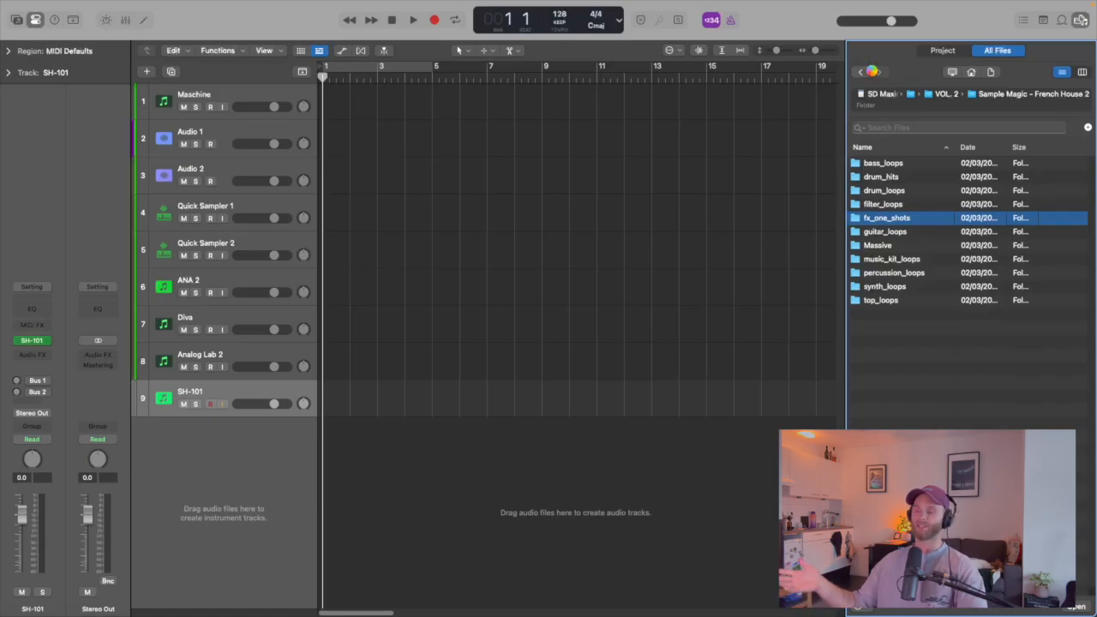
{"action": "left_click", "coordinate": [860, 71]}
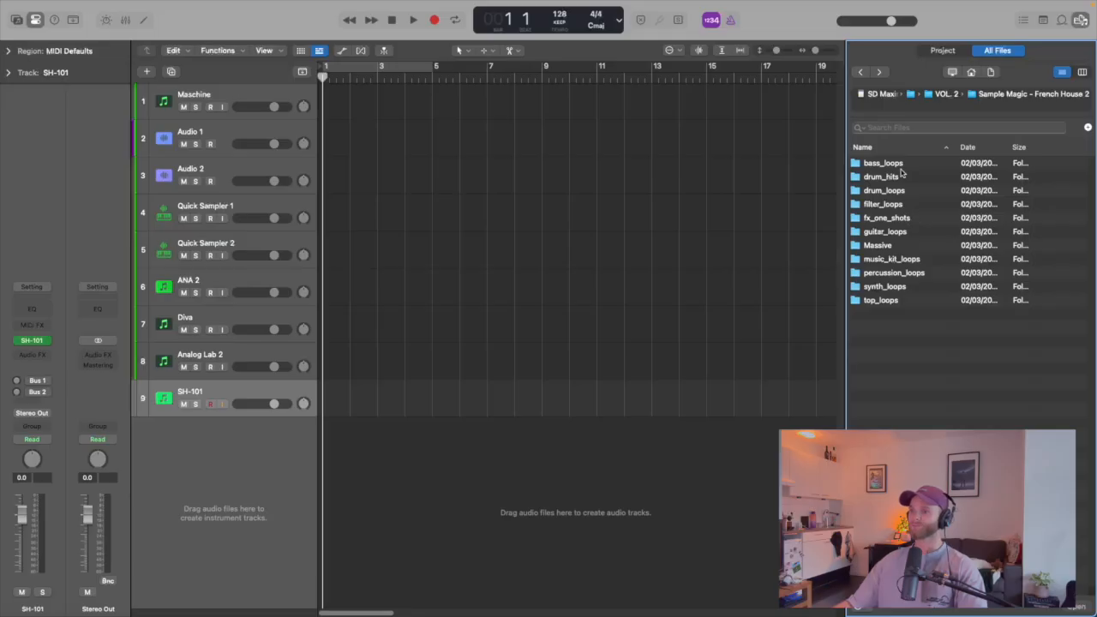
{"action": "double_click", "coordinate": [900, 209]}
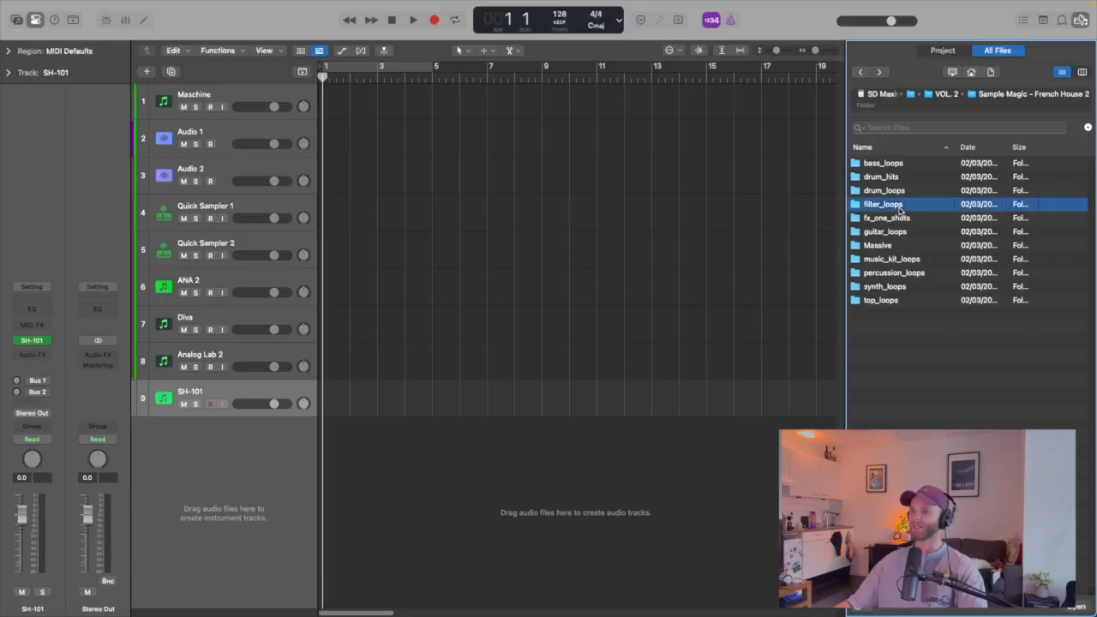
{"action": "left_click", "coordinate": [862, 73]}
{"action": "left_click", "coordinate": [862, 74]}
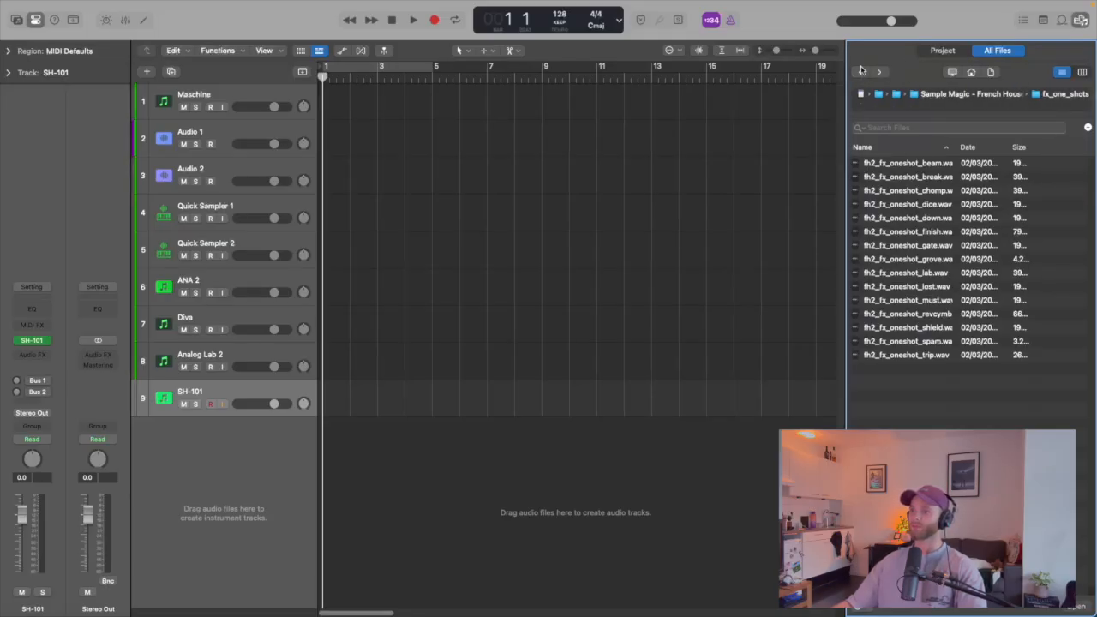
{"action": "left_click", "coordinate": [862, 71]}
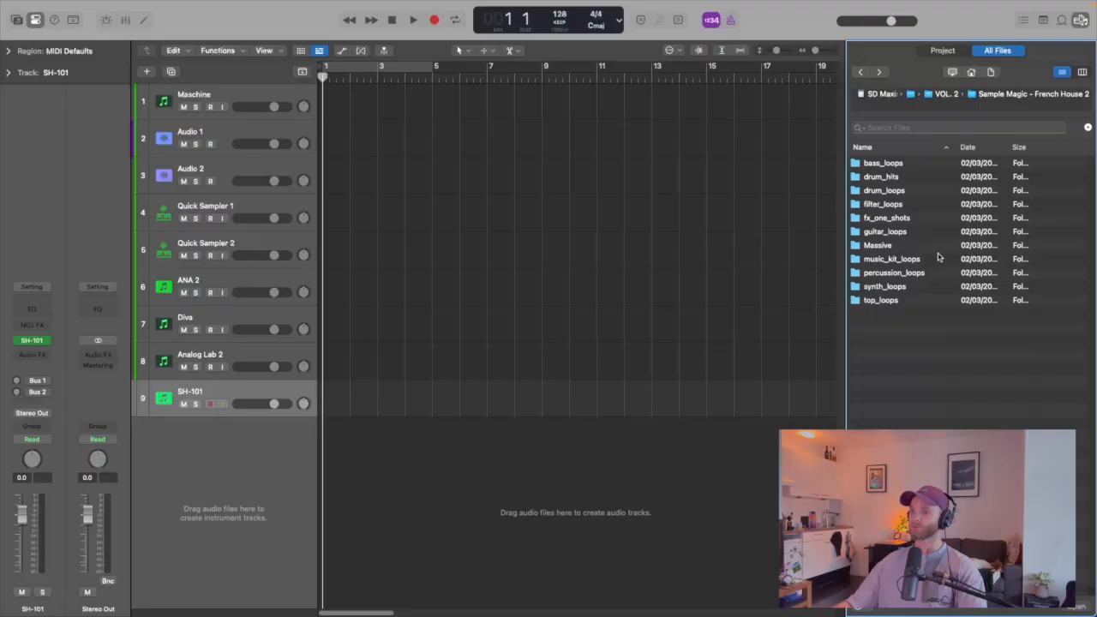
{"action": "left_click", "coordinate": [861, 72]}
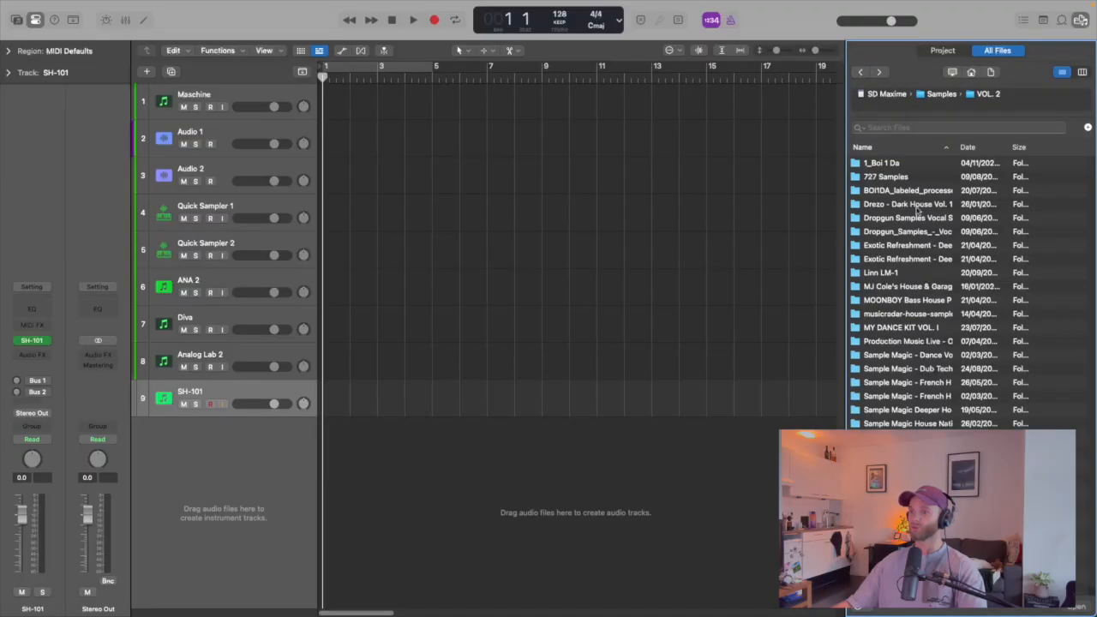
- Open the 128 folder within filter loops of the first Sample Magic - French House pack
{"action": "double_click", "coordinate": [908, 384]}
{"action": "double_click", "coordinate": [883, 204]}
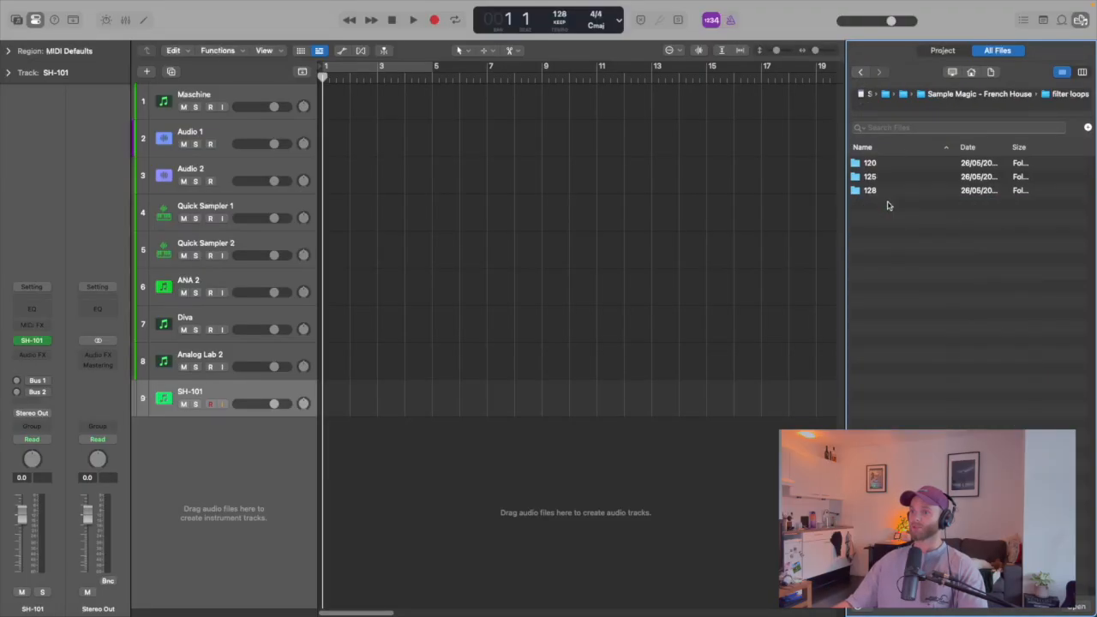
{"action": "double_click", "coordinate": [887, 195]}
- Audition the 128 BPM filter loops one by one, from fh_filt128_bank1_Fm through the second discohouse loop
{"action": "left_click", "coordinate": [898, 177]}
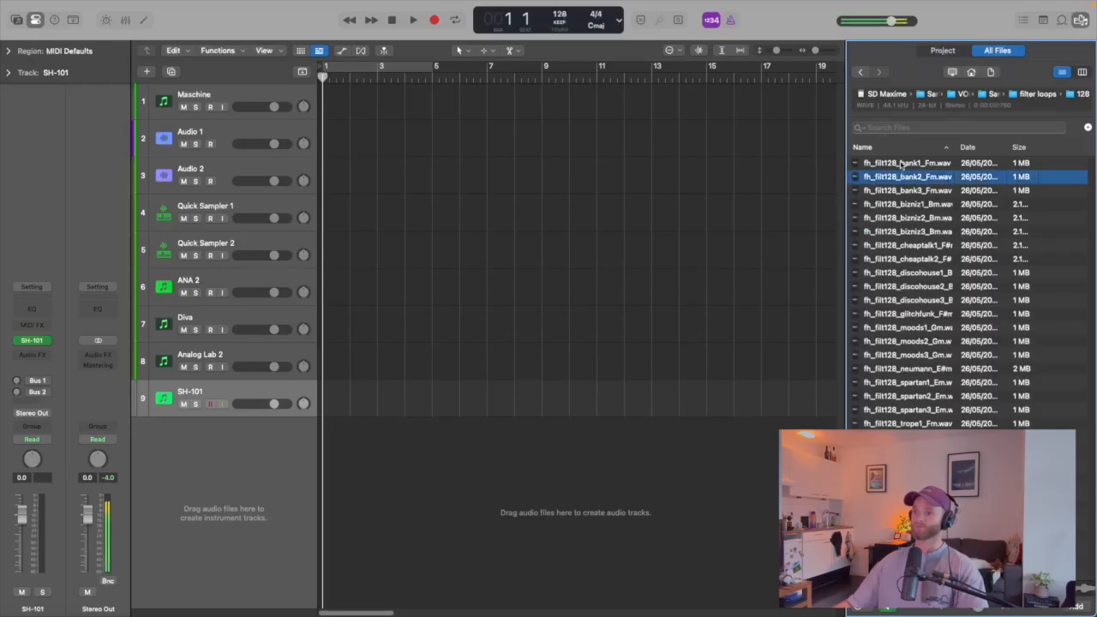
{"action": "left_click", "coordinate": [902, 162]}
{"action": "key", "text": "Down"}
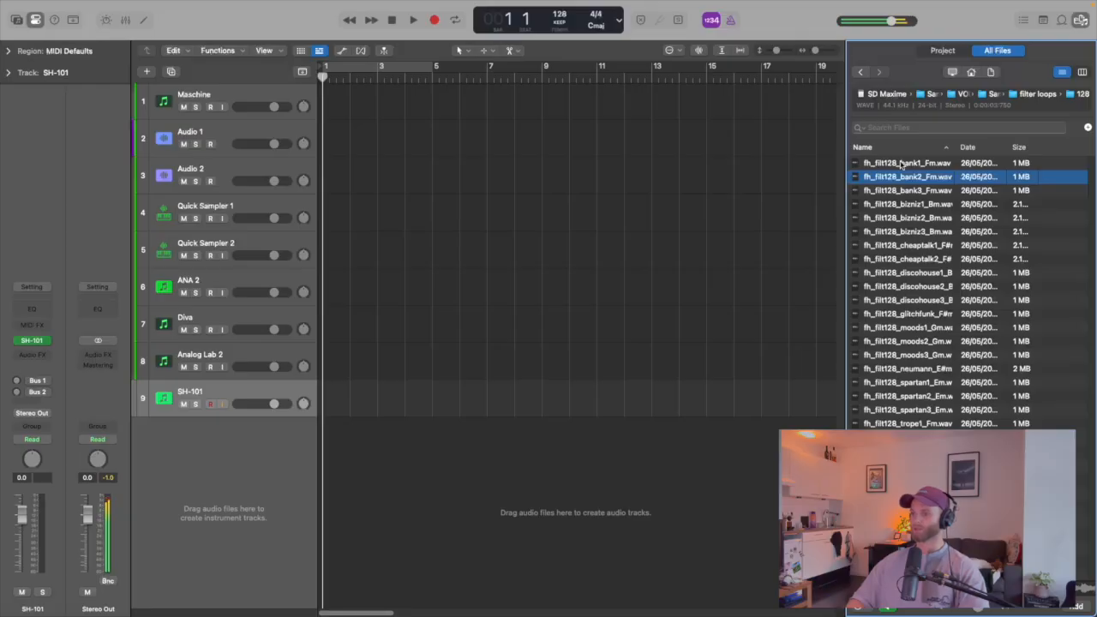
{"action": "key", "text": "Down"}
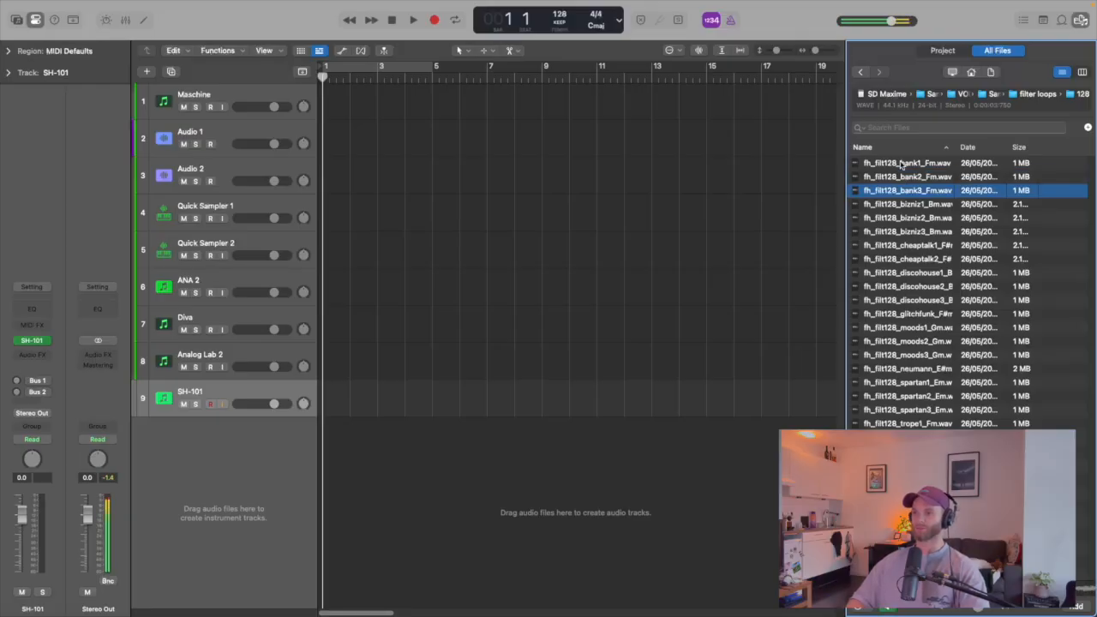
{"action": "key", "text": "Down"}
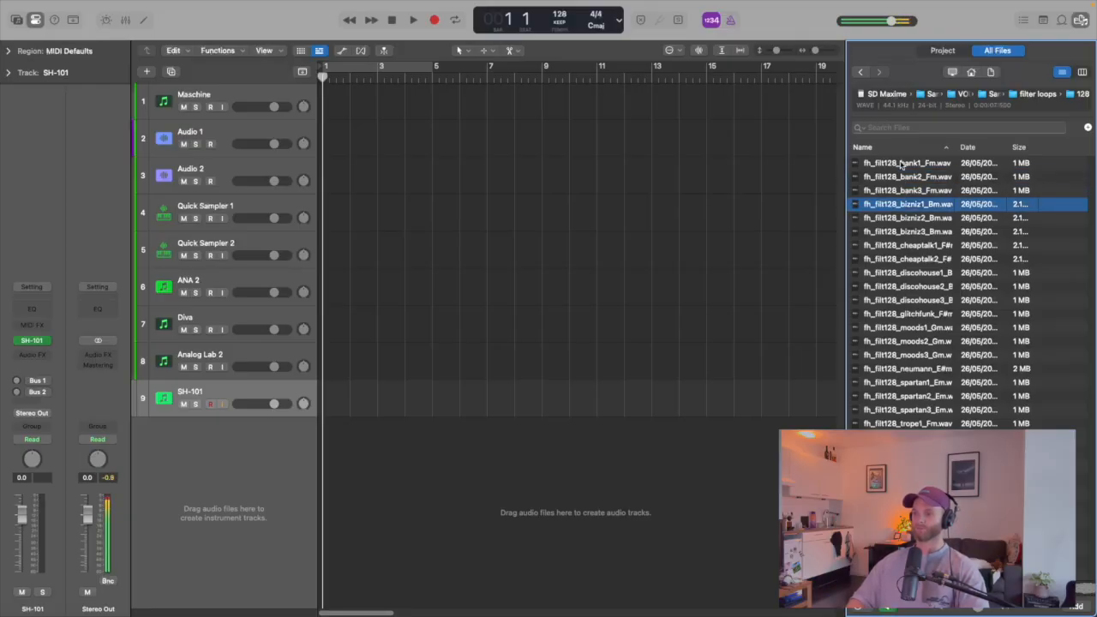
{"action": "key", "text": "Down"}
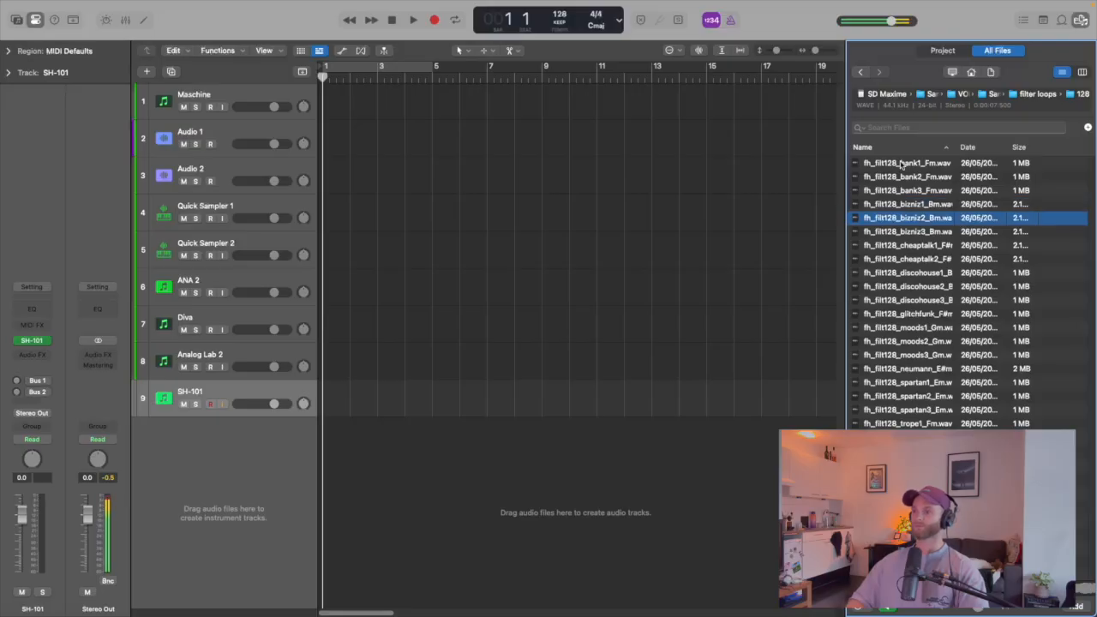
{"action": "key", "text": "Down"}
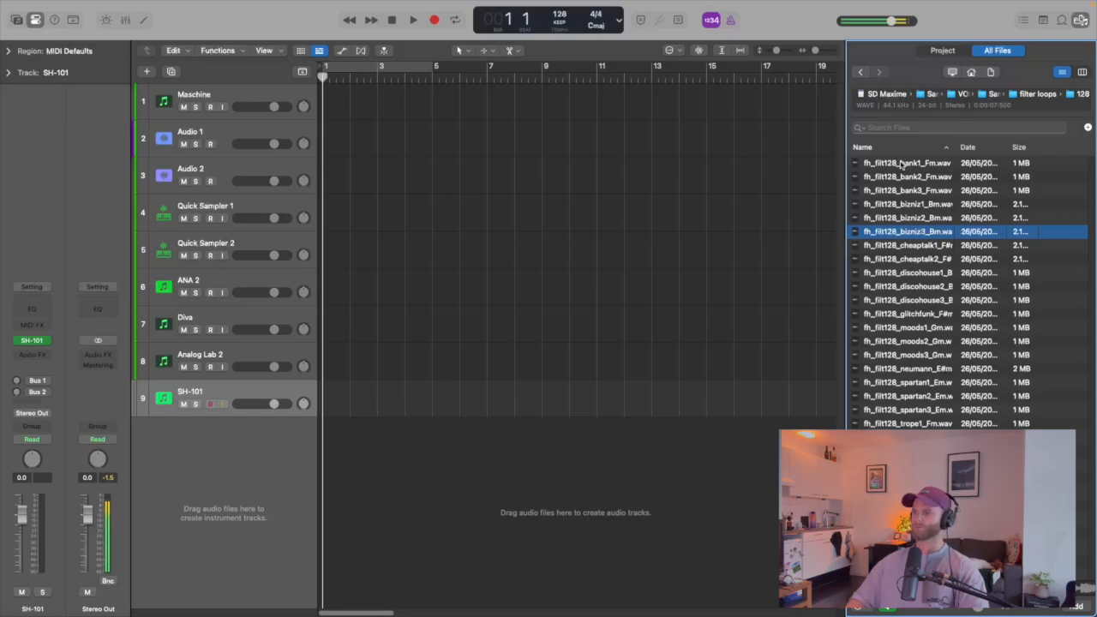
{"action": "key", "text": "Down"}
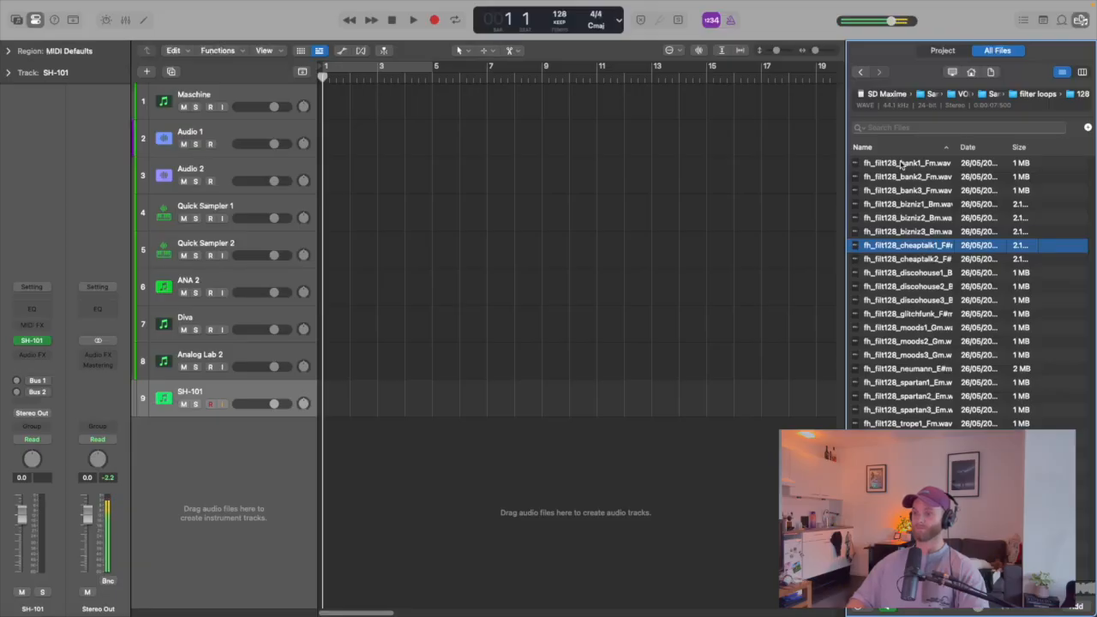
{"action": "key", "text": "Down"}
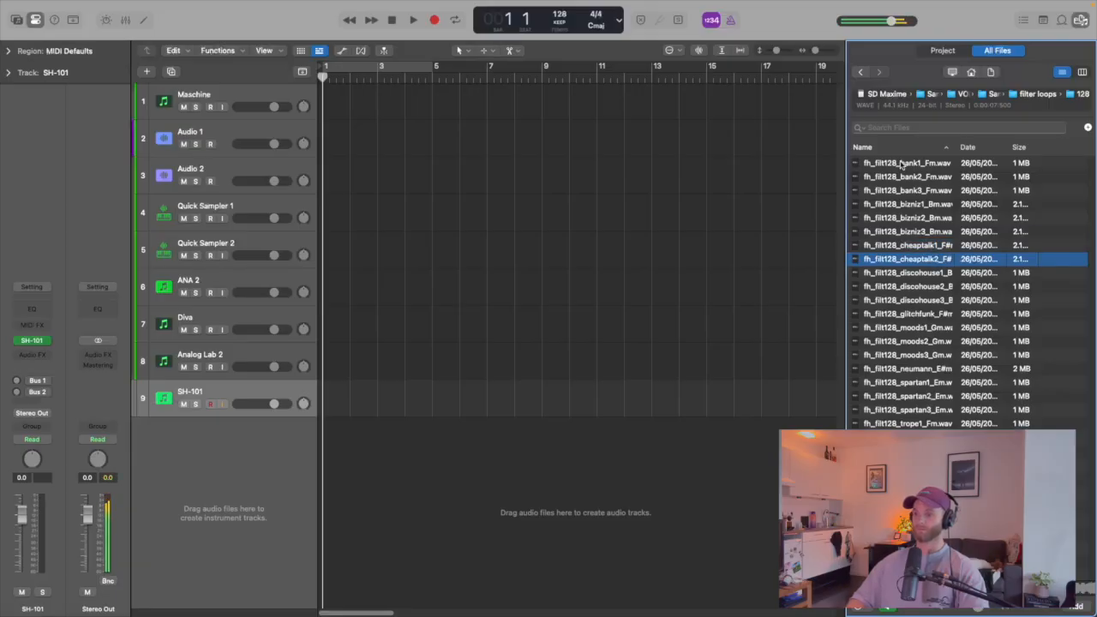
{"action": "key", "text": "Down"}
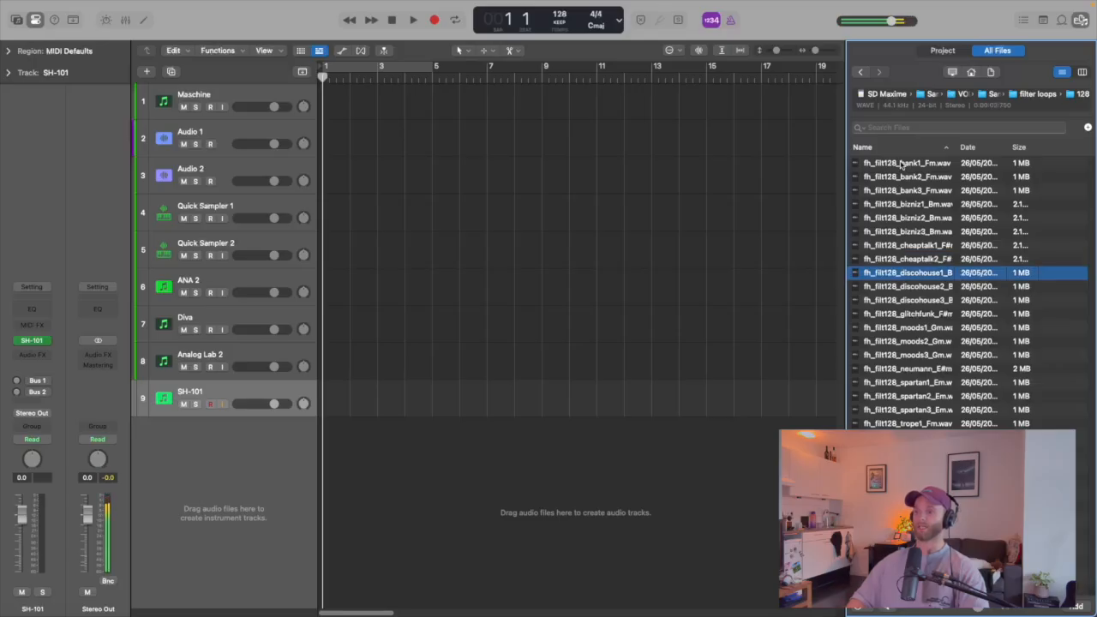
{"action": "key", "text": "Down"}
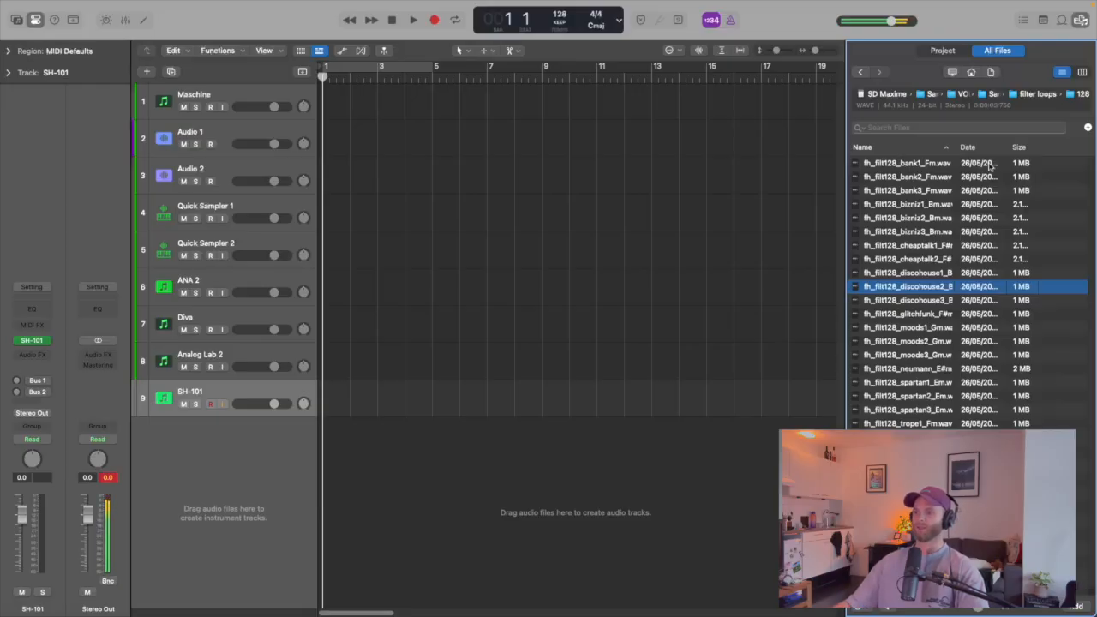
- Add the fh_filt128_discohouse2_Bm loop at bar 1 on a new audio track below SH-101 and close the file browser
{"action": "left_click_drag", "start_coordinate": [925, 287], "coordinate": [324, 467]}
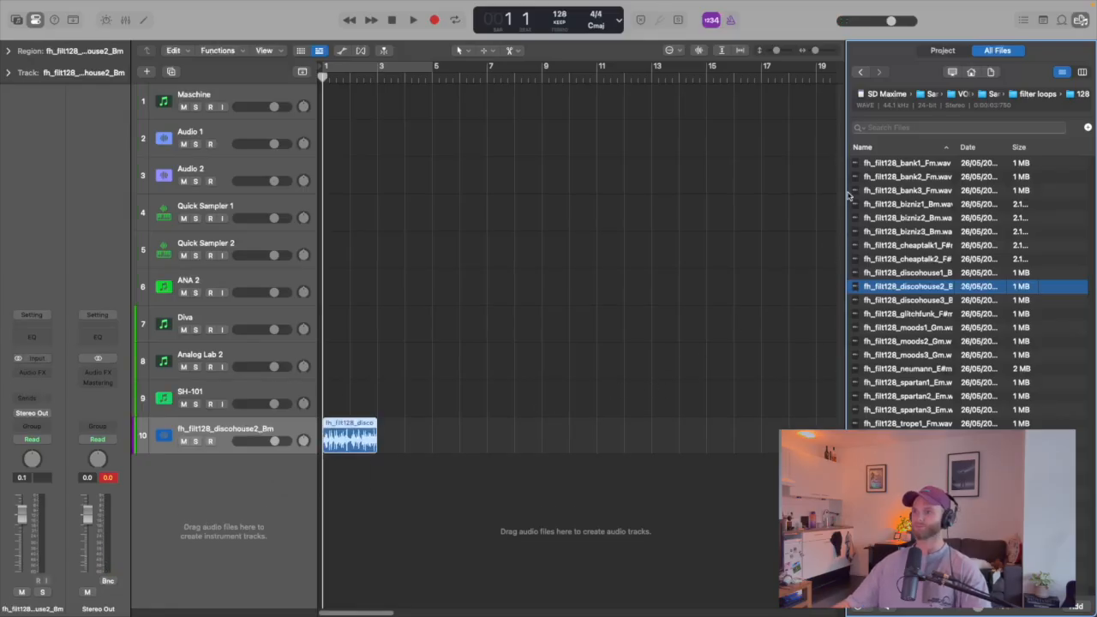
{"action": "left_click", "coordinate": [1080, 19]}
{"action": "key", "text": "super+Right"}
{"action": "key", "text": "super+Right"}
{"action": "key", "text": "super+Right"}
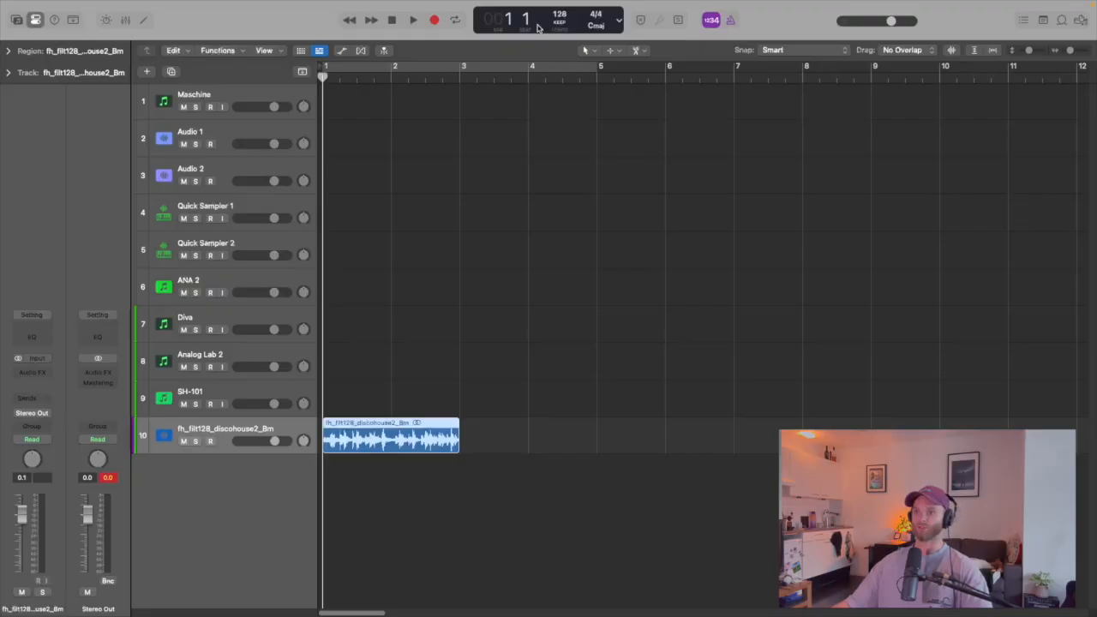
- Set the project tempo to 120 BPM and time-stretch the discohouse2 loop so it ends exactly at bar 3
{"action": "left_click_drag", "start_coordinate": [560, 7], "coordinate": [569, 32]}
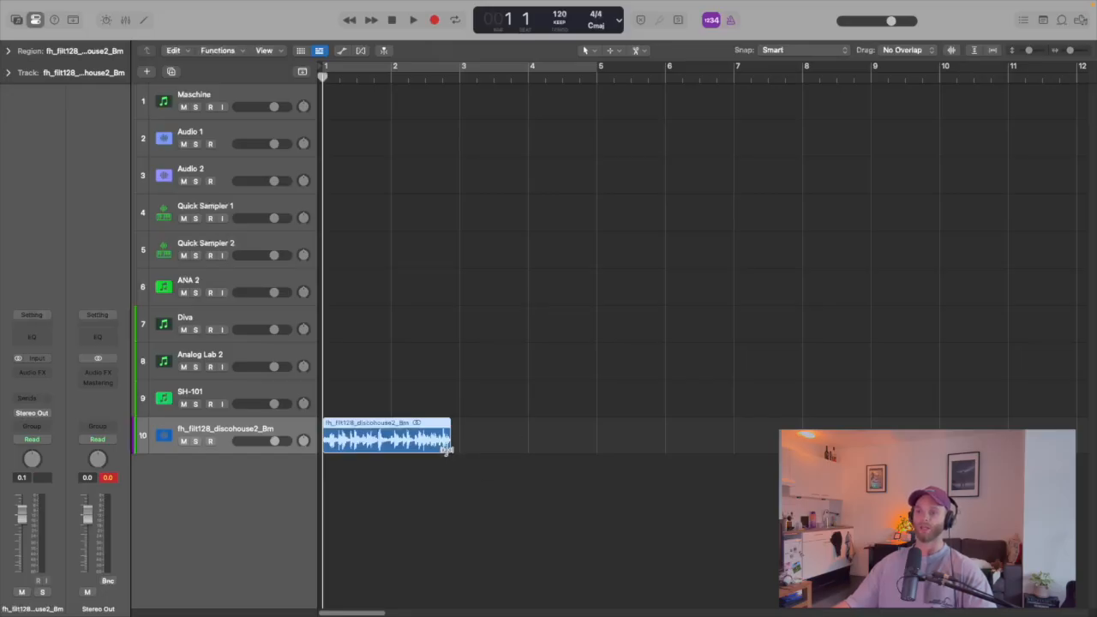
{"action": "mouse_move", "coordinate": [448, 449]}
{"action": "left_mouse_down"}
{"action": "mouse_move", "coordinate": [438, 446]}
{"action": "mouse_move", "coordinate": [606, 446]}
{"action": "mouse_move", "coordinate": [455, 445]}
{"action": "left_mouse_up"}
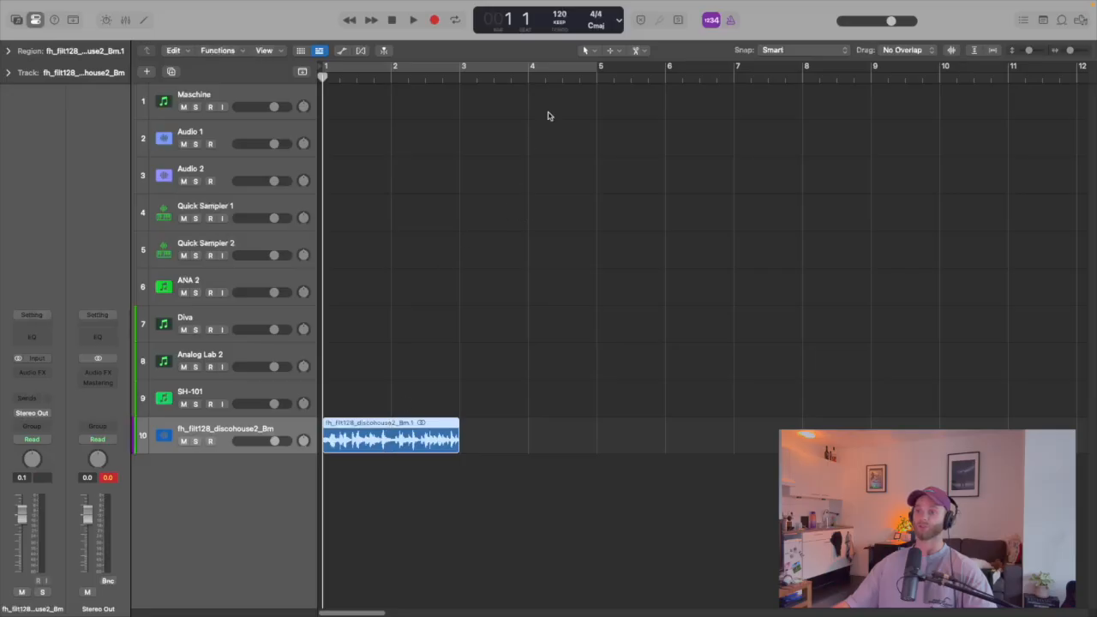
- Enable the cycle range from bar 1 to bar 5 and play the stretched loop
{"action": "left_click", "coordinate": [557, 77]}
{"action": "key", "text": "space"}
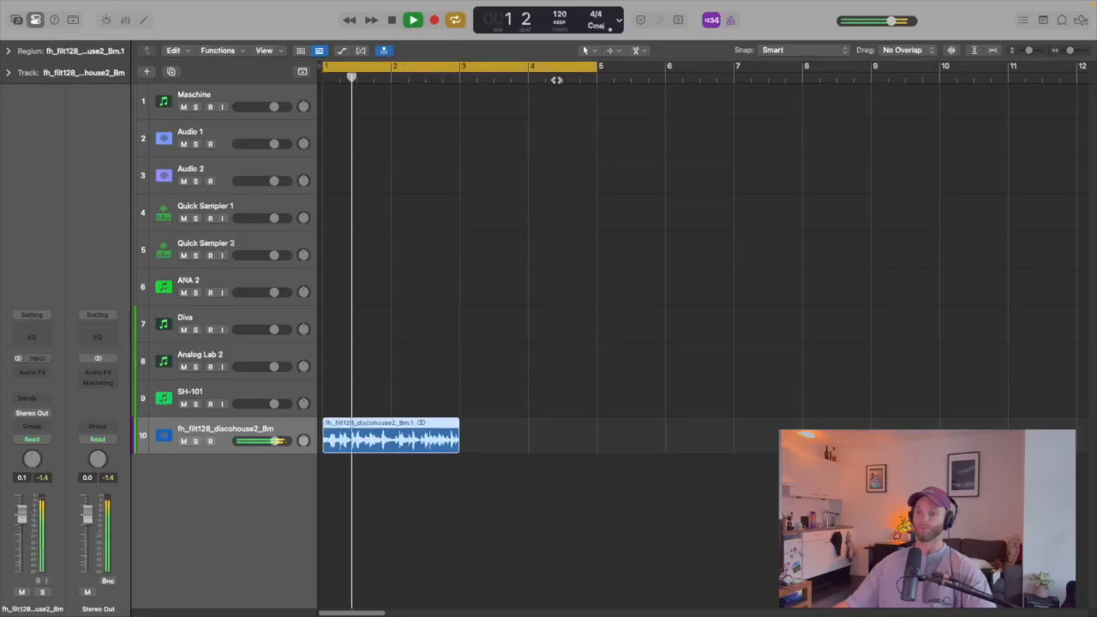
- Set the tempo to 128 BPM and fit the loop to two bars, with a second copy running from bar 3 to bar 5
{"action": "mouse_move", "coordinate": [555, 26]}
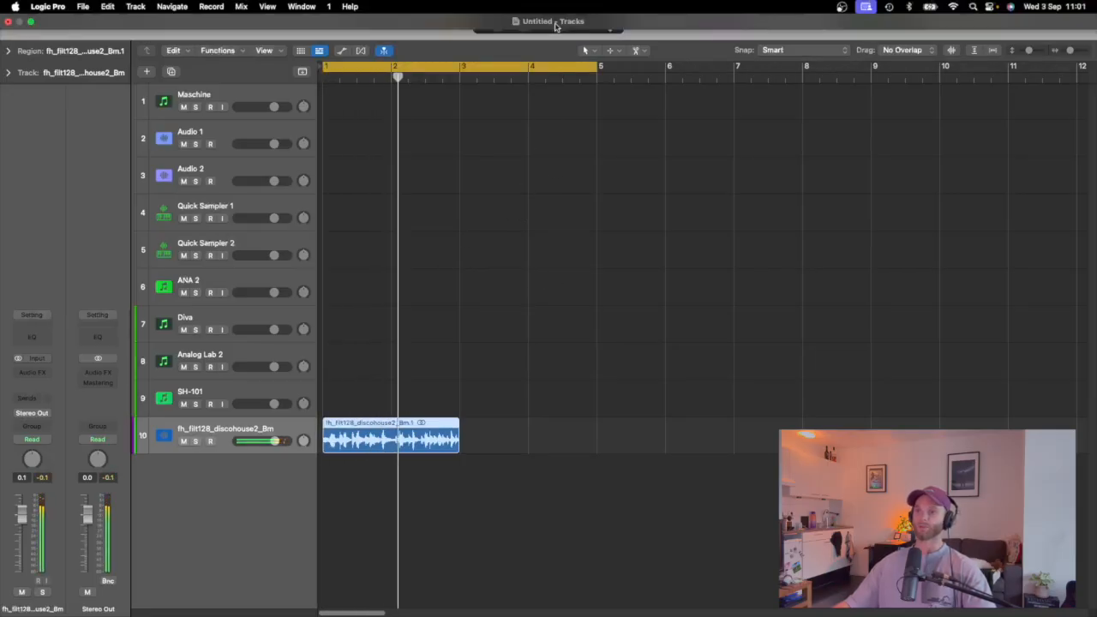
{"action": "left_click_drag", "start_coordinate": [563, 16], "coordinate": [563, 0]}
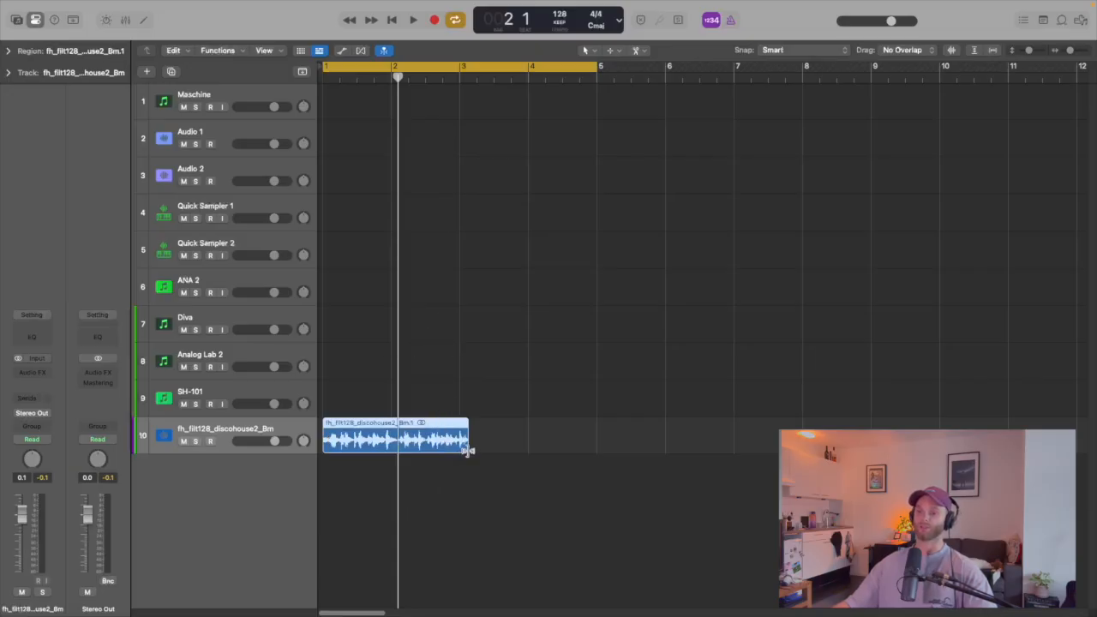
{"action": "left_click_drag", "start_coordinate": [468, 450], "coordinate": [591, 437]}
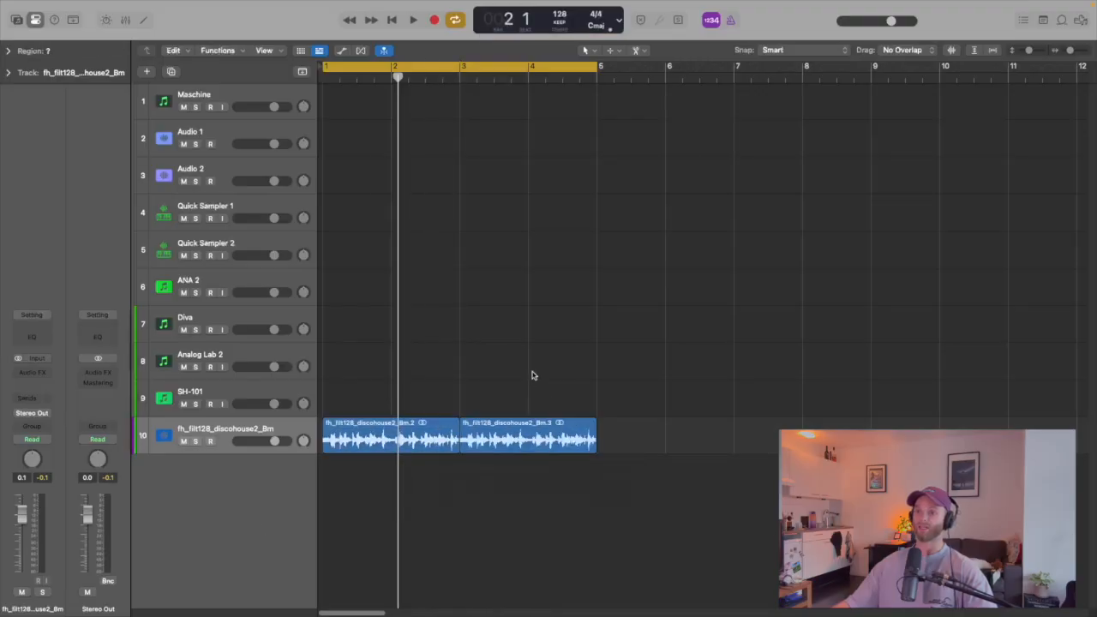
- Play both discohouse2 loop regions from bar 1 and move their track directly below Audio 2
{"action": "key", "text": "super+Left"}
{"action": "key", "text": "super+Left"}
{"action": "key", "text": "super+Up"}
{"action": "key", "text": "super+Left"}
{"action": "key", "text": "super+Left"}
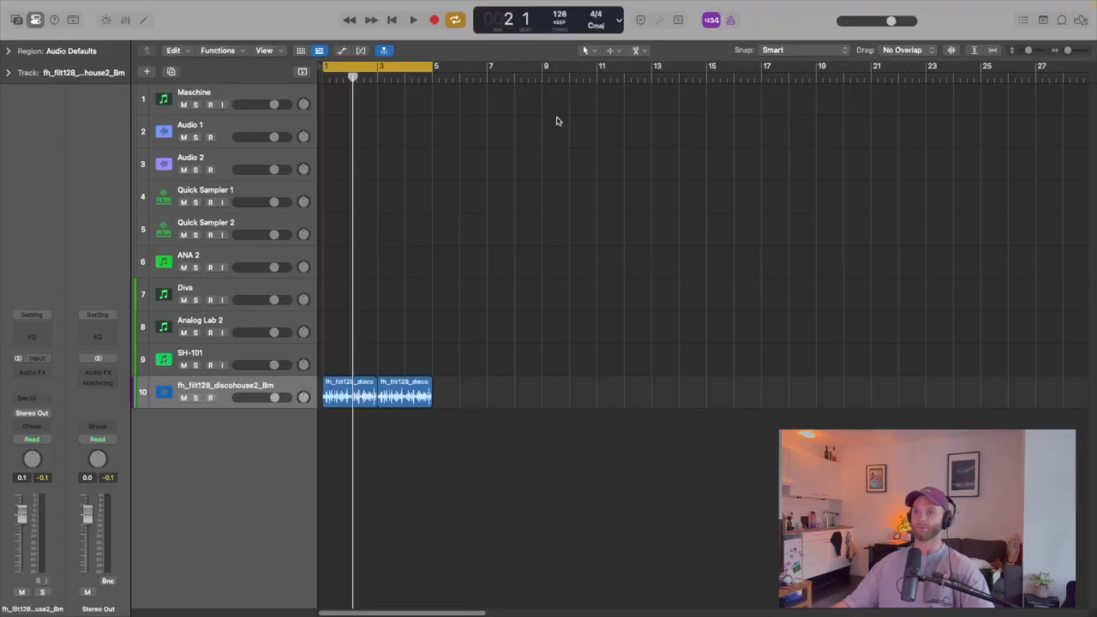
{"action": "key", "text": "space"}
{"action": "key", "text": "space"}
{"action": "left_click_drag", "start_coordinate": [549, 336], "coordinate": [369, 386]}
{"action": "key", "text": "space"}
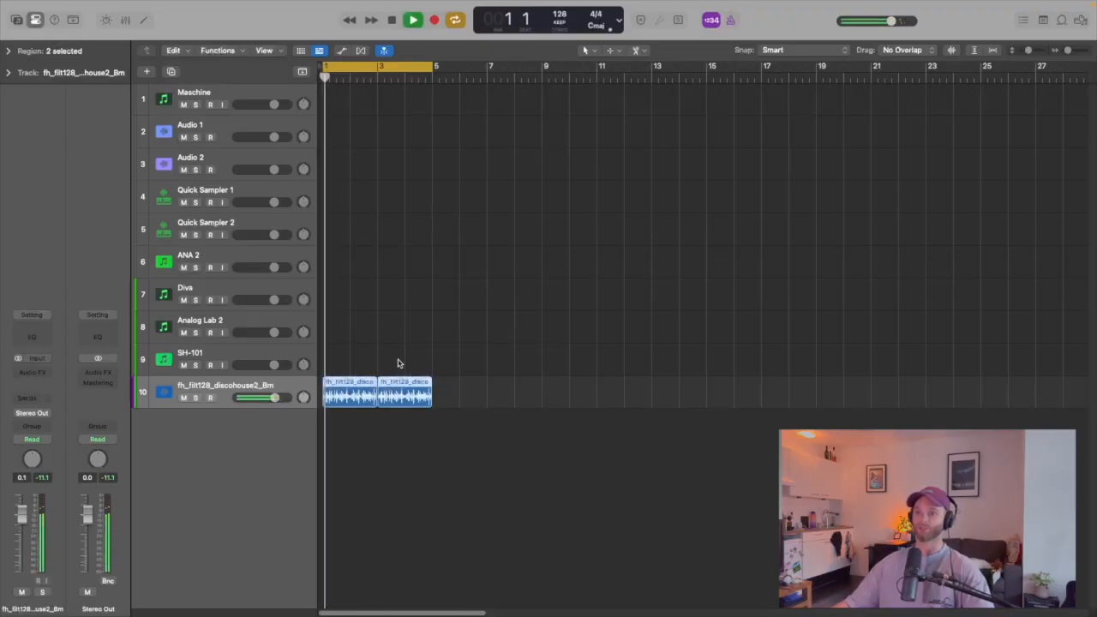
{"action": "left_click_drag", "start_coordinate": [219, 386], "coordinate": [222, 200]}
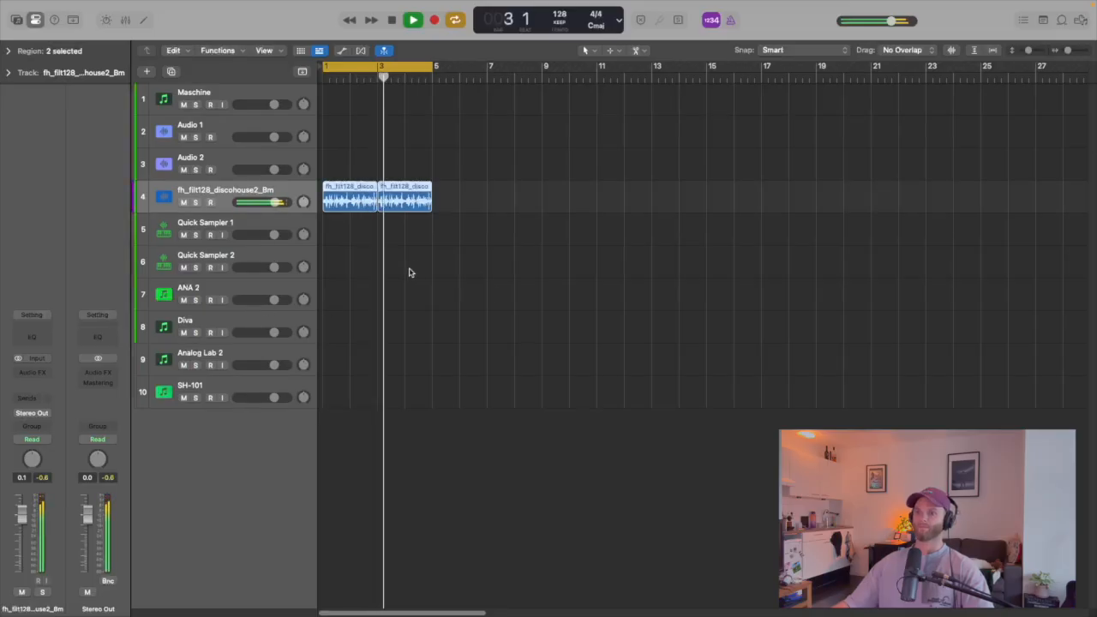
{"action": "key", "text": "space"}
- Reopen the file browser and go back up from the 128 loops folder to the VOL. 2 sample folder
{"action": "left_click", "coordinate": [1081, 20]}
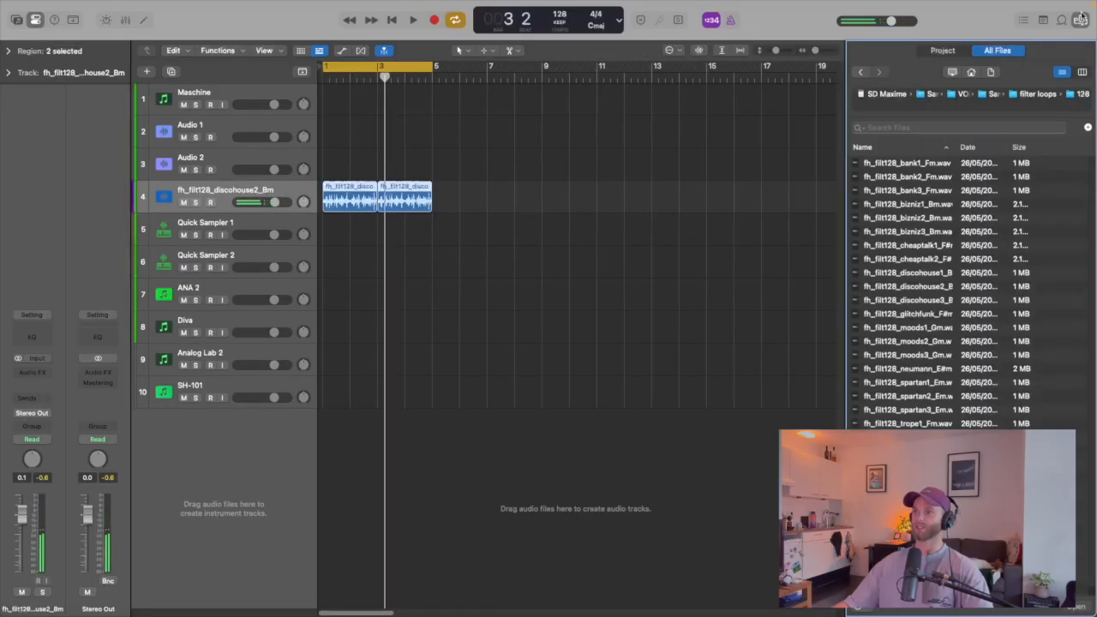
{"action": "left_click", "coordinate": [860, 72]}
{"action": "left_click", "coordinate": [860, 72]}
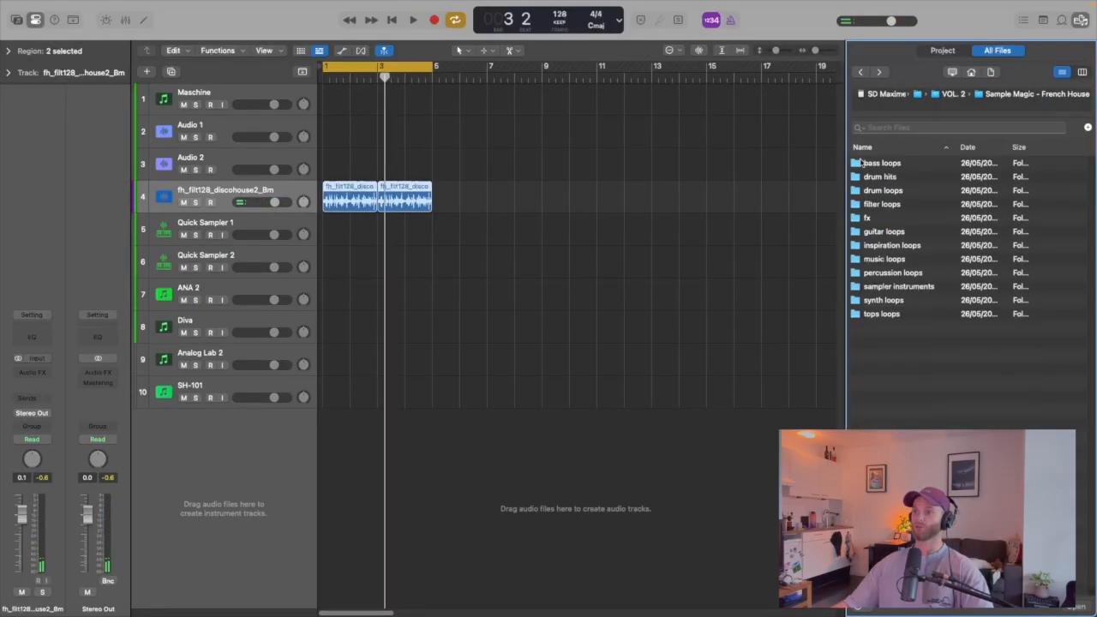
{"action": "left_click", "coordinate": [860, 72]}
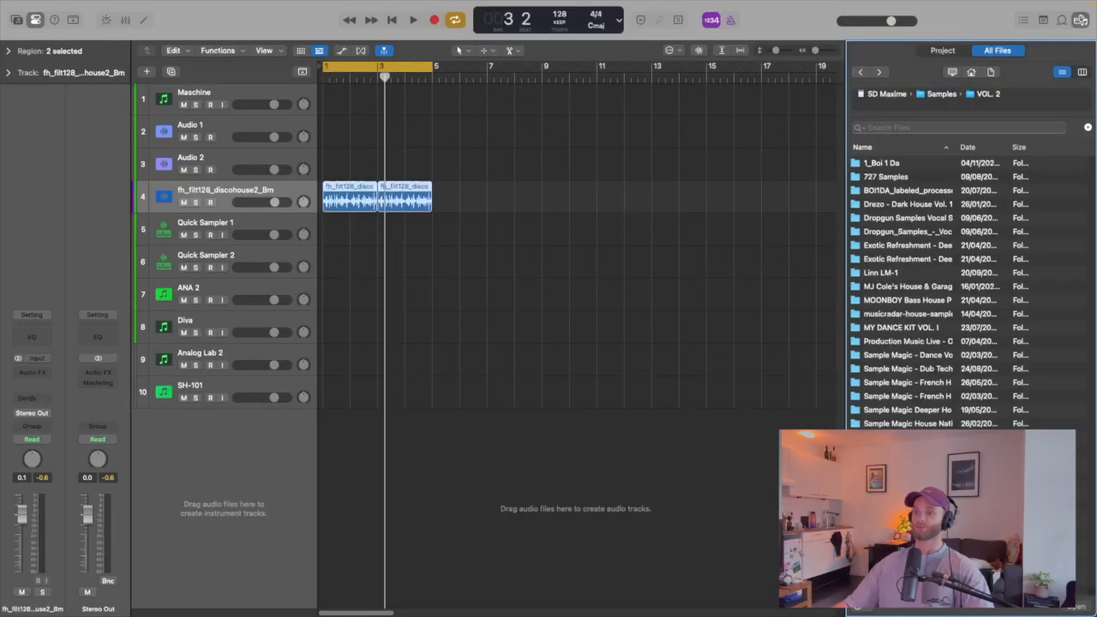
- Browse to the Hat Loops folder within the Toolroom Samples drum loops
{"action": "double_click", "coordinate": [882, 547]}
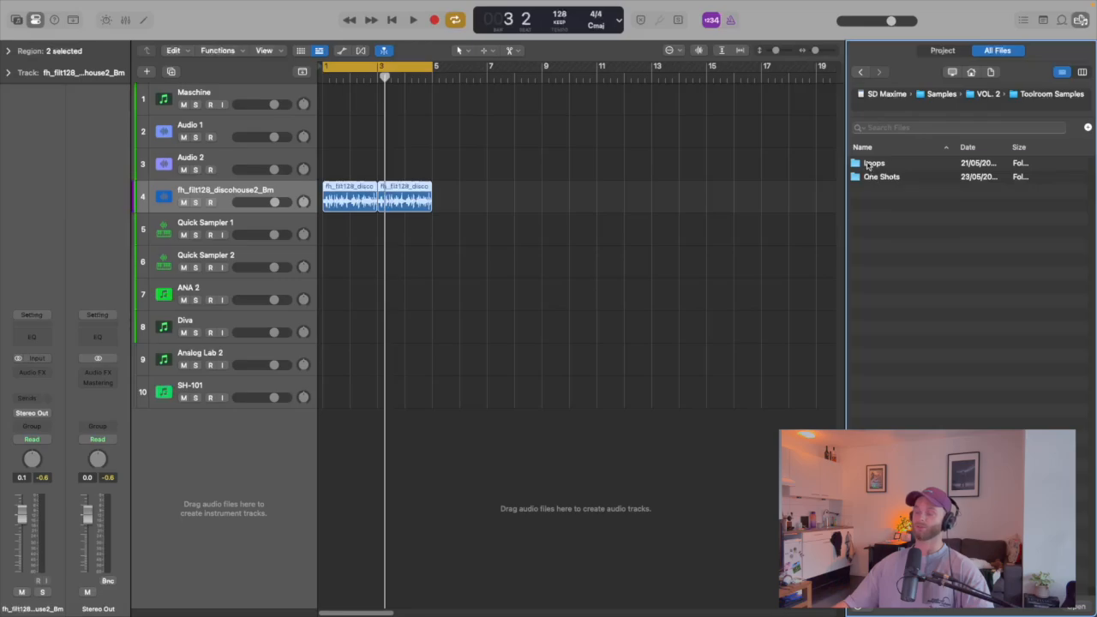
{"action": "double_click", "coordinate": [869, 164]}
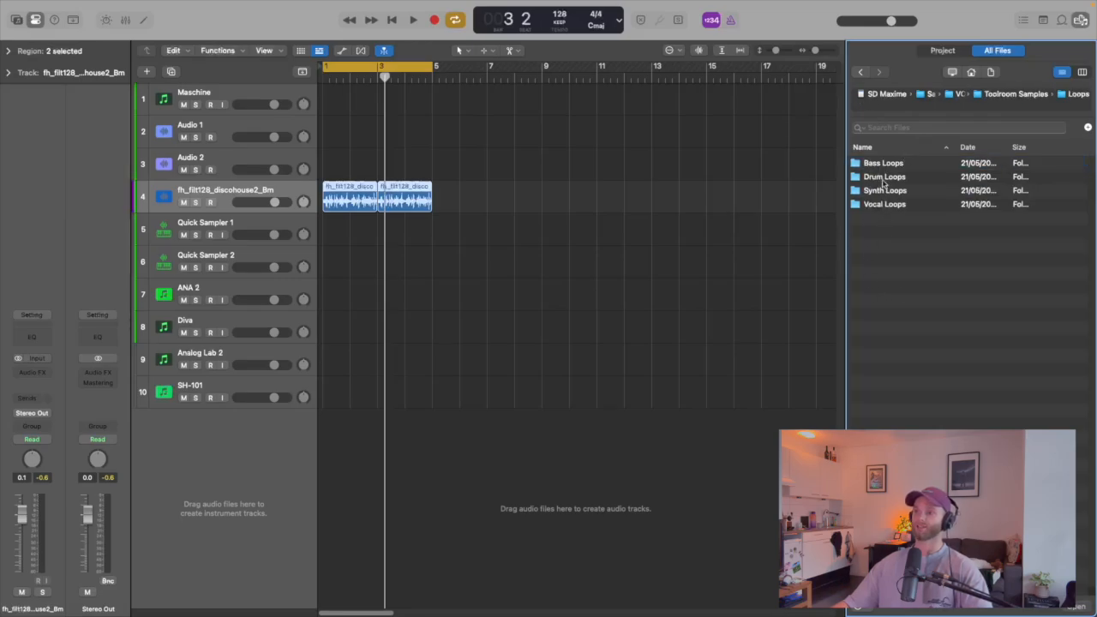
{"action": "double_click", "coordinate": [887, 177]}
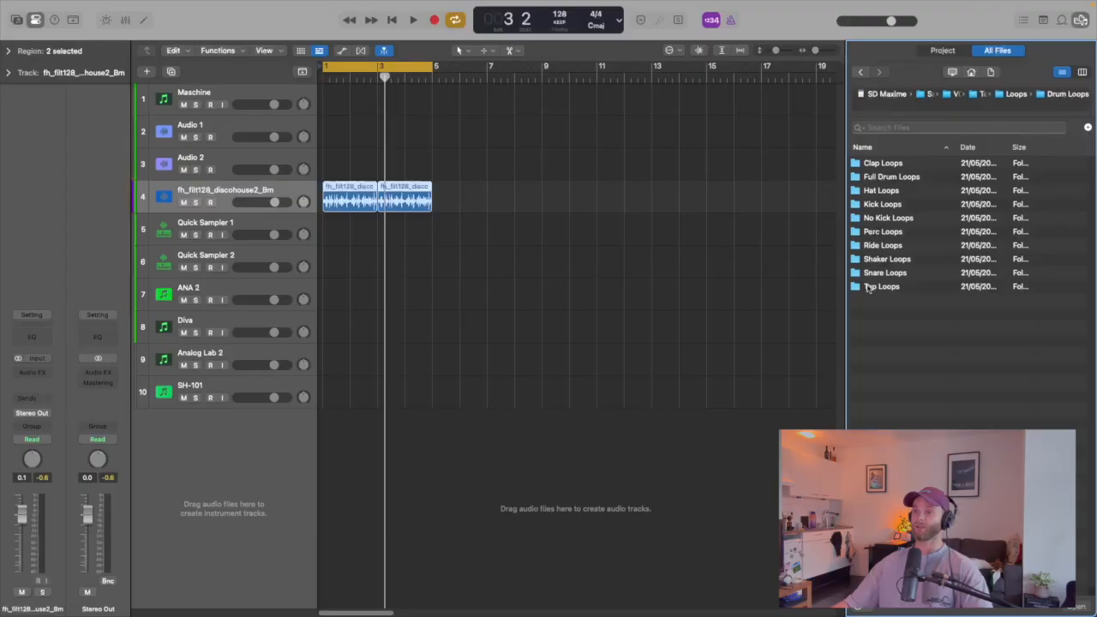
{"action": "double_click", "coordinate": [888, 191]}
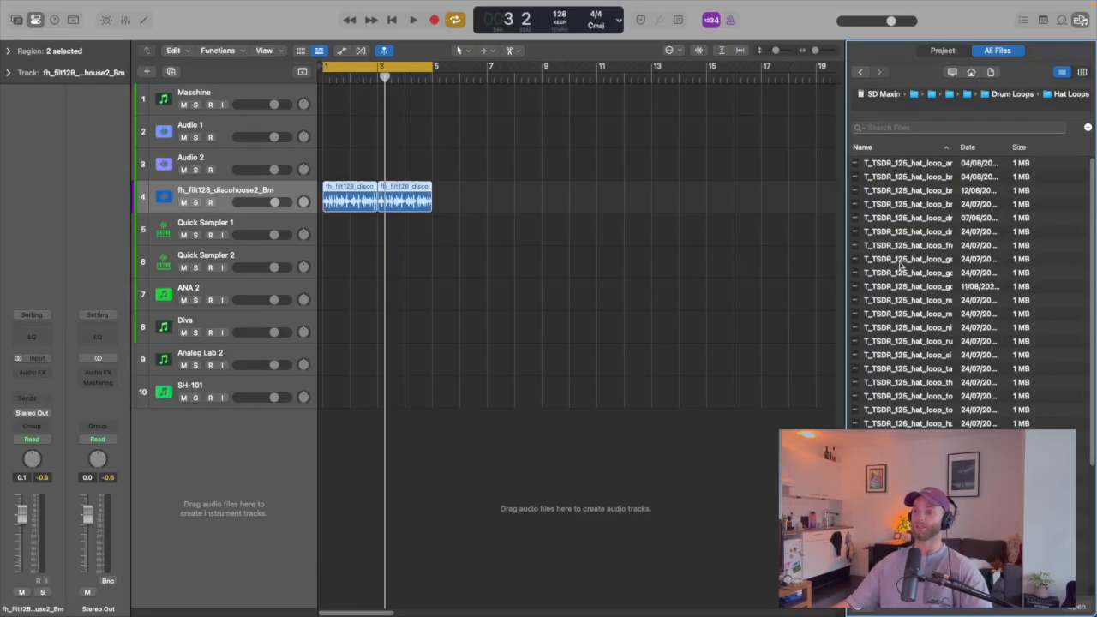
- Audition the 125 BPM hat loops one after another down to T_TSDR_125_hat_loop_taste
{"action": "left_click", "coordinate": [904, 285]}
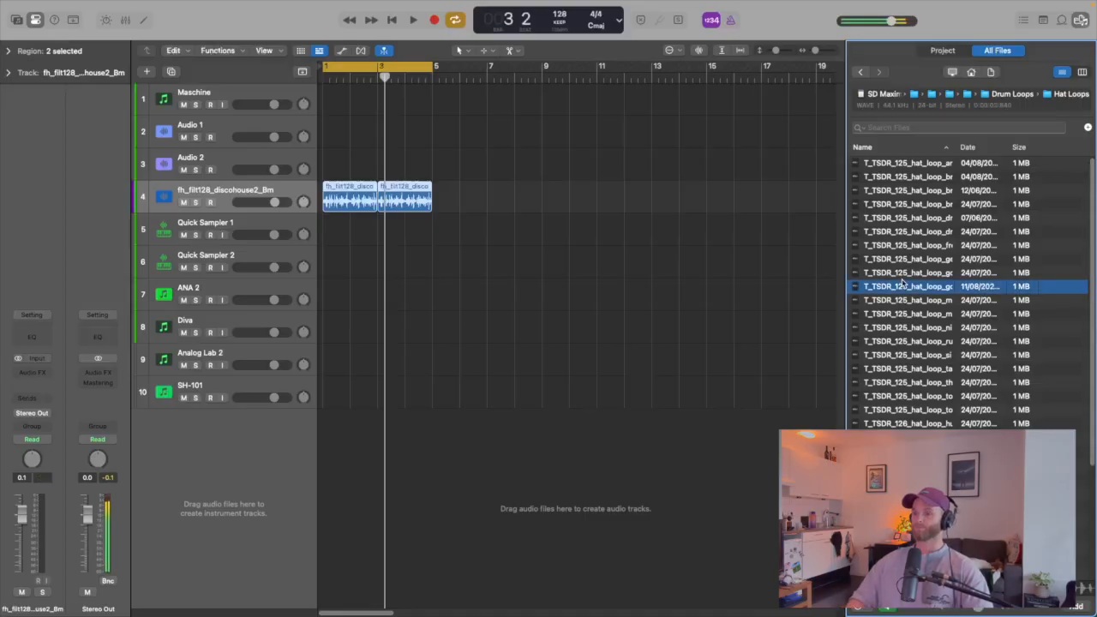
{"action": "key", "text": "Down"}
{"action": "key", "text": "Down"}
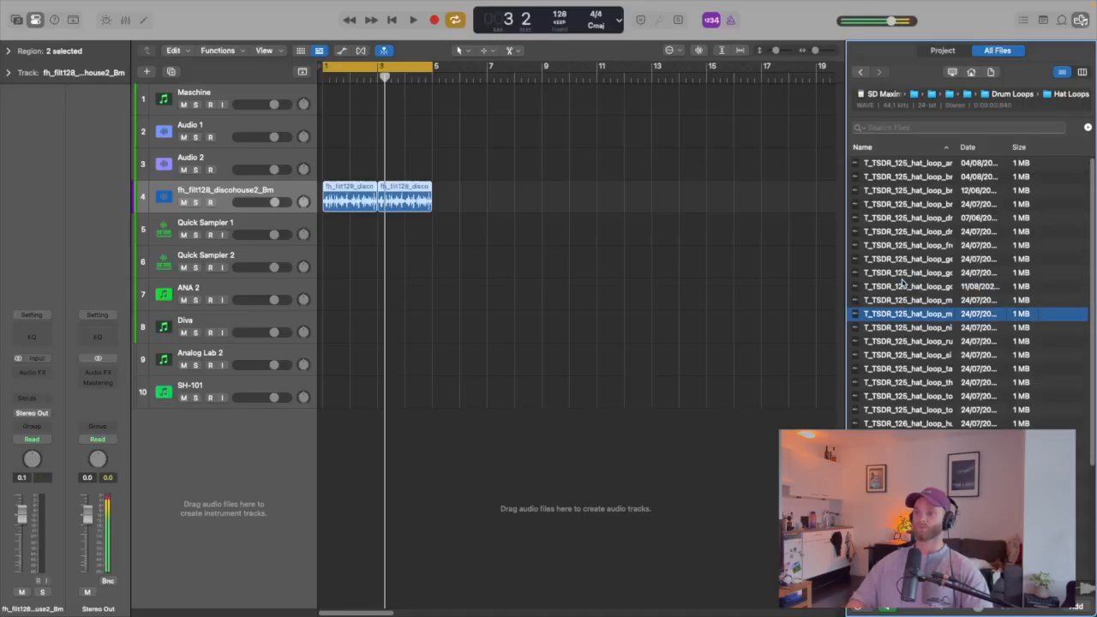
{"action": "key", "text": "Down"}
{"action": "key", "text": "Down"}
{"action": "key", "text": "Down"}
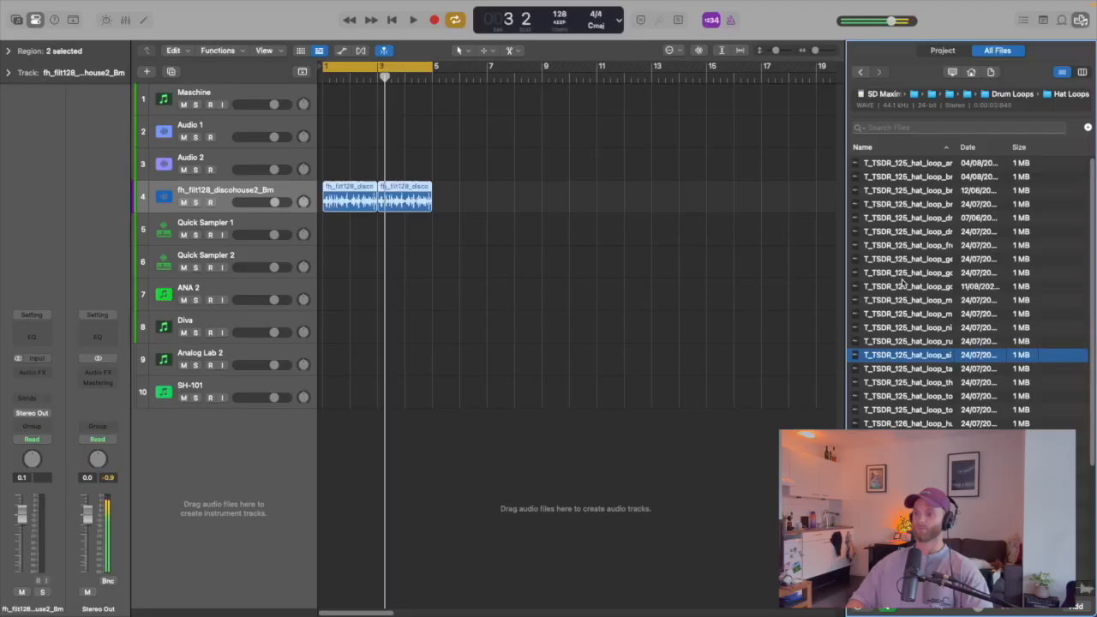
{"action": "key", "text": "Down"}
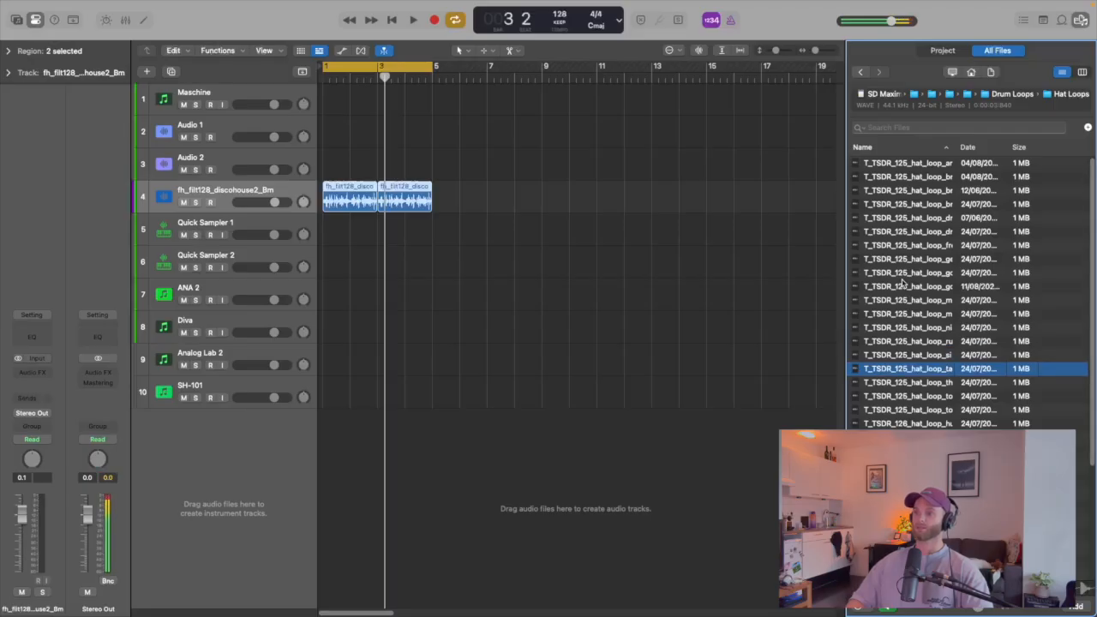
- Place T_TSDR_125_hat_loop_taste on the Audio 2 track at bar 1 and stretch it to exactly two bars
{"action": "left_click_drag", "start_coordinate": [896, 371], "coordinate": [348, 169]}
{"action": "key", "text": "space"}
{"action": "key", "text": "super+Right"}
{"action": "key", "text": "super+Right"}
{"action": "left_click", "coordinate": [364, 169]}
{"action": "key", "text": "space"}
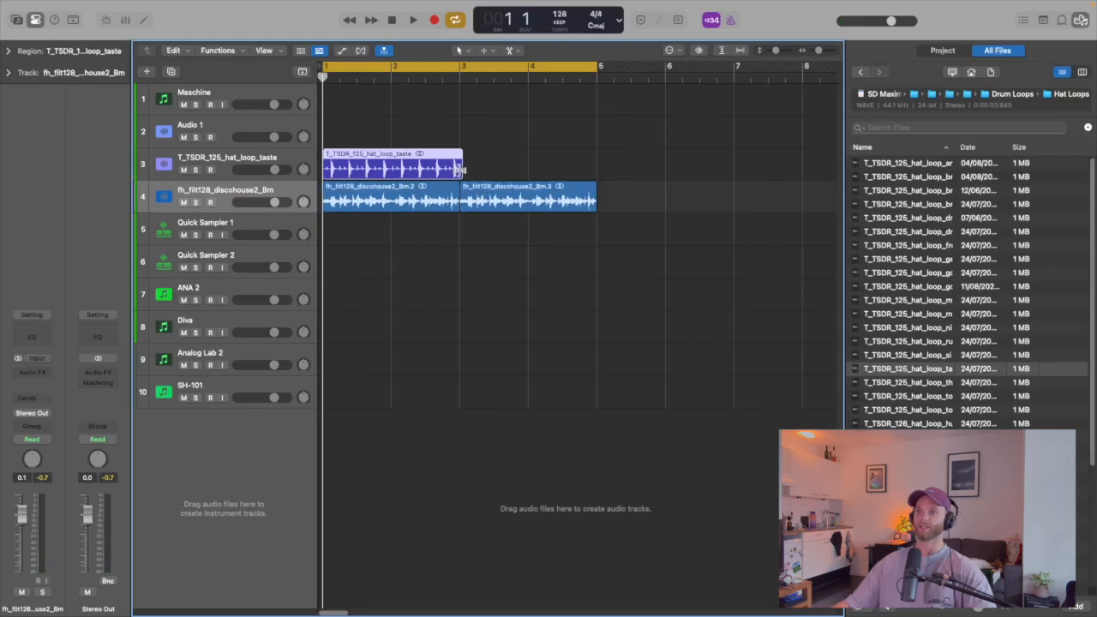
{"action": "mouse_move", "coordinate": [462, 173]}
{"action": "left_mouse_down"}
{"action": "mouse_move", "coordinate": [474, 172]}
{"action": "mouse_move", "coordinate": [459, 172]}
{"action": "left_mouse_up"}
{"action": "left_click", "coordinate": [507, 141]}
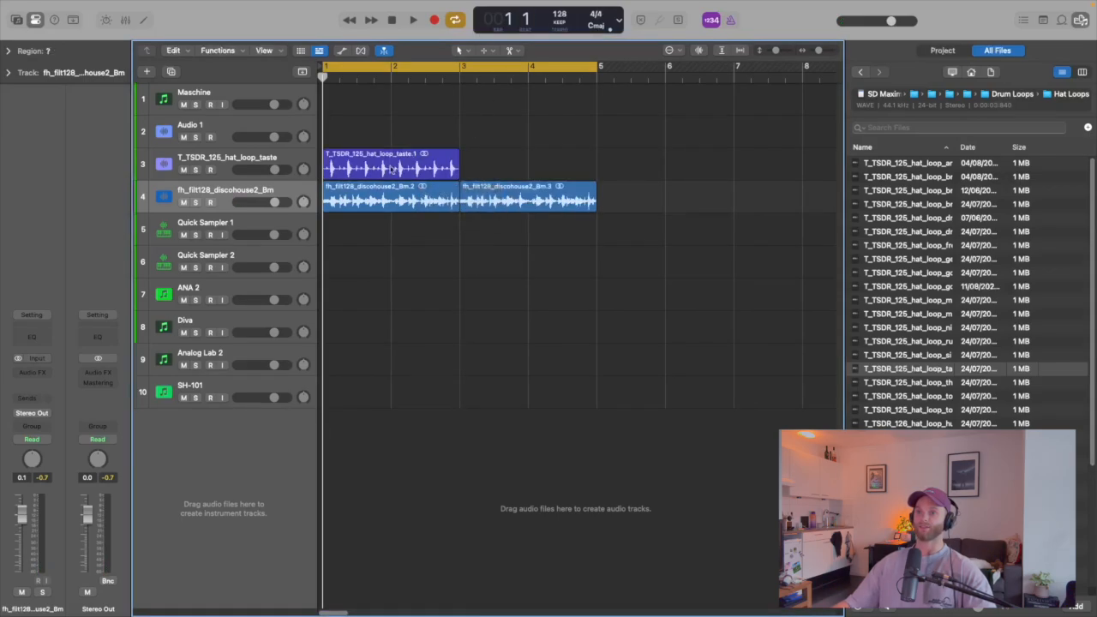
- Copy the hat loop region to bar 3 and play it together with the disco loop
{"action": "left_click_drag", "start_coordinate": [383, 171], "coordinate": [521, 174]}
{"action": "left_click", "coordinate": [529, 132]}
{"action": "key", "text": "space"}
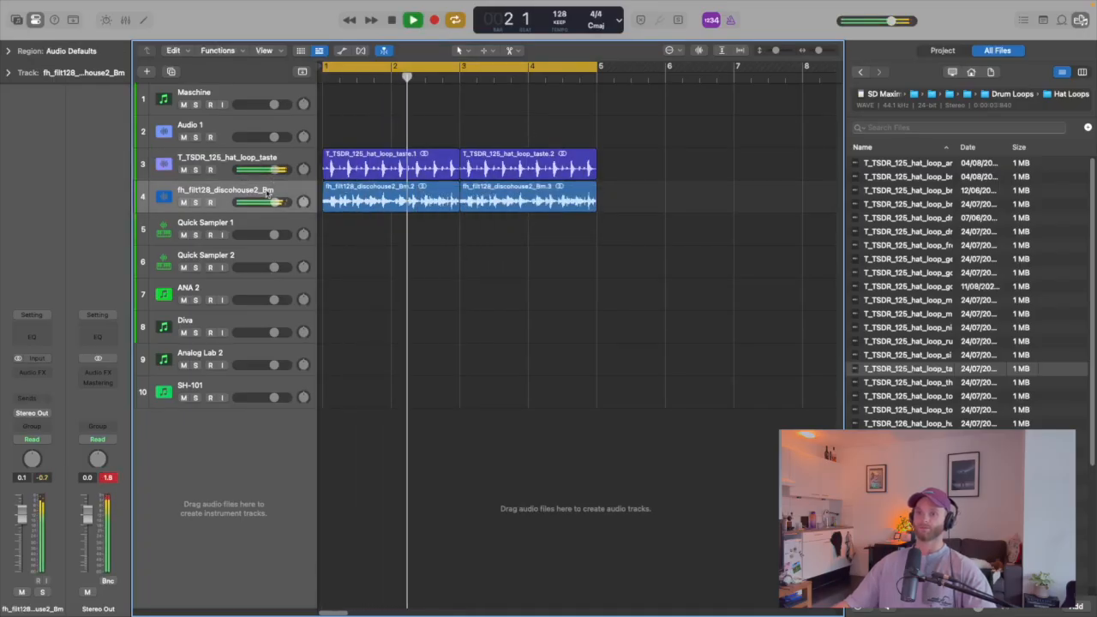
{"action": "left_click", "coordinate": [245, 159], "text": "shift"}
{"action": "left_click_drag", "start_coordinate": [275, 170], "coordinate": [273, 170]}
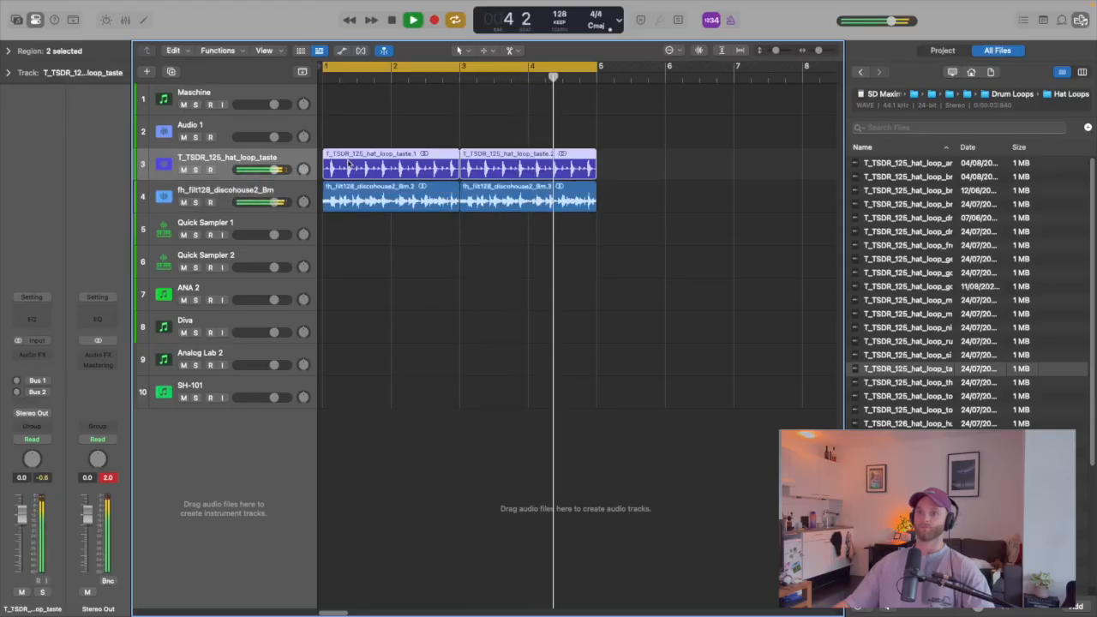
{"action": "key", "text": "space"}
- Open the Shaker Loops folder and audition its loops, including T_TSDR_125_shaker_loop_free over the playing arrangement
{"action": "left_click", "coordinate": [861, 73]}
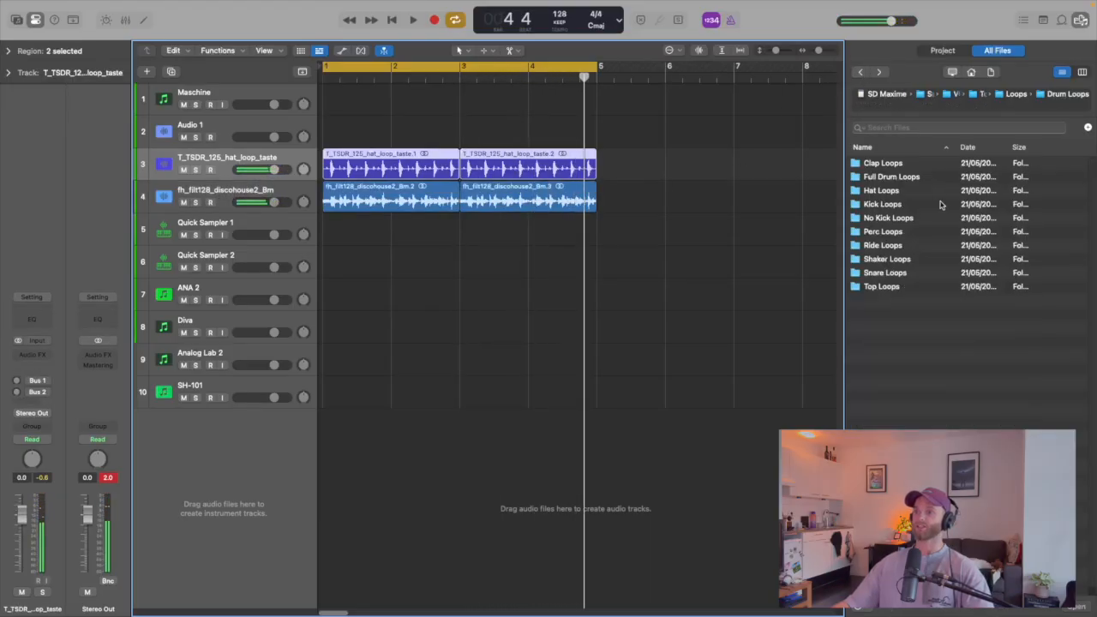
{"action": "double_click", "coordinate": [903, 260]}
{"action": "left_click", "coordinate": [901, 233]}
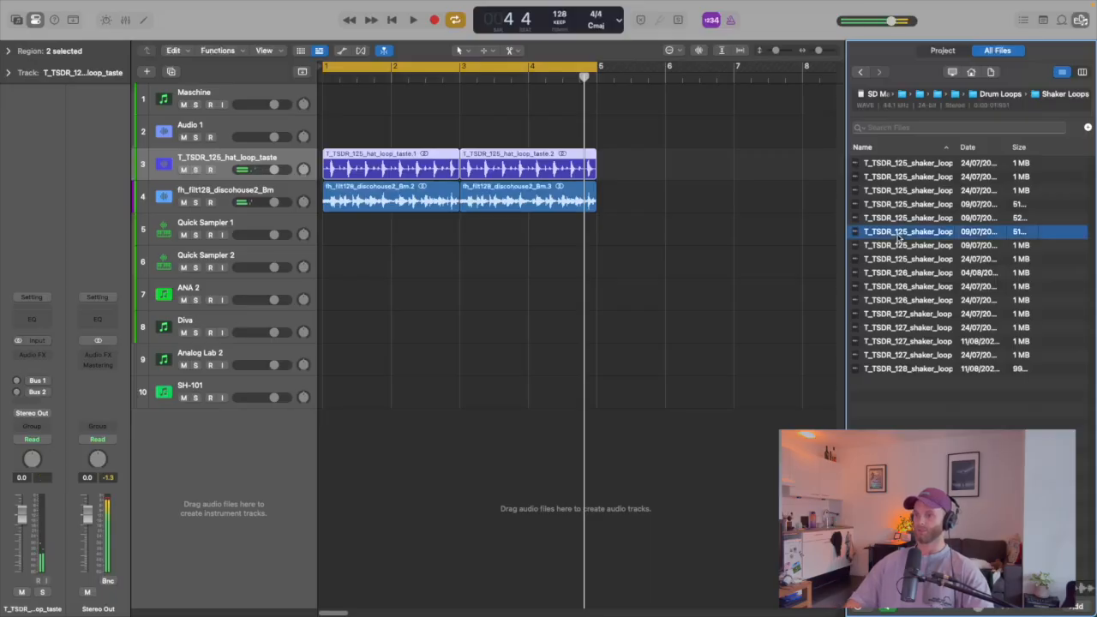
{"action": "key", "text": "Up"}
{"action": "key", "text": "Up"}
{"action": "key", "text": "Up"}
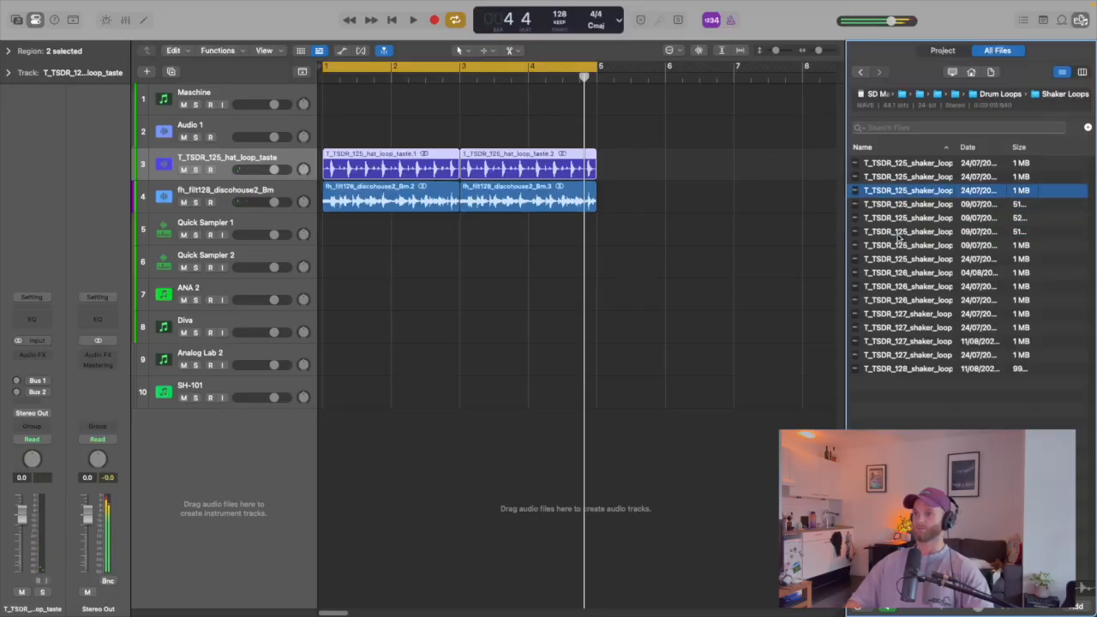
{"action": "key", "text": "Up"}
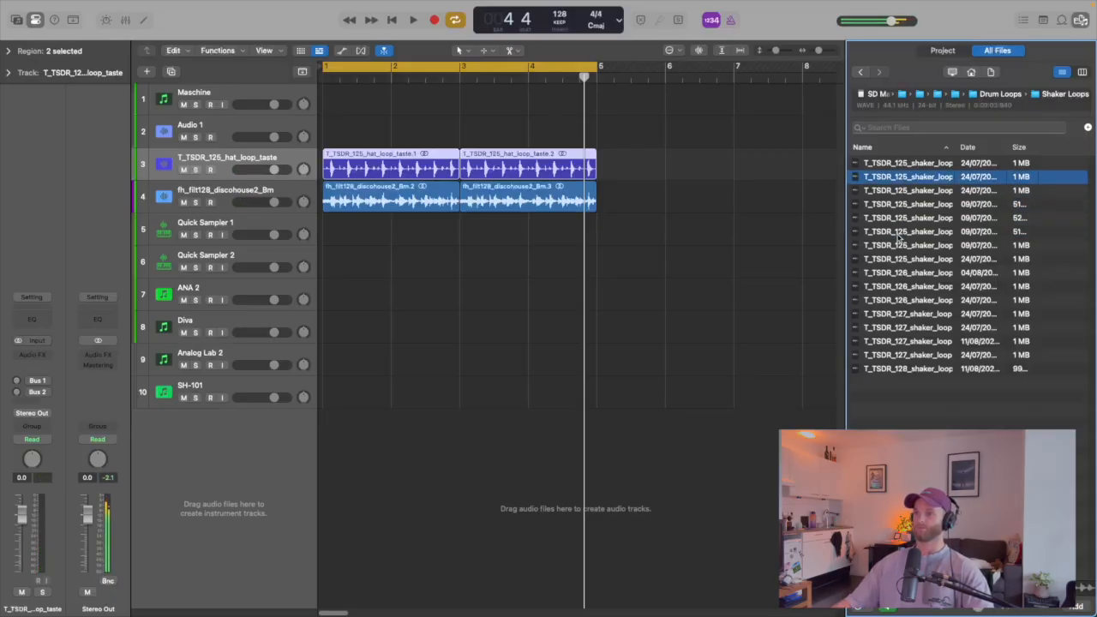
{"action": "left_click", "coordinate": [896, 163]}
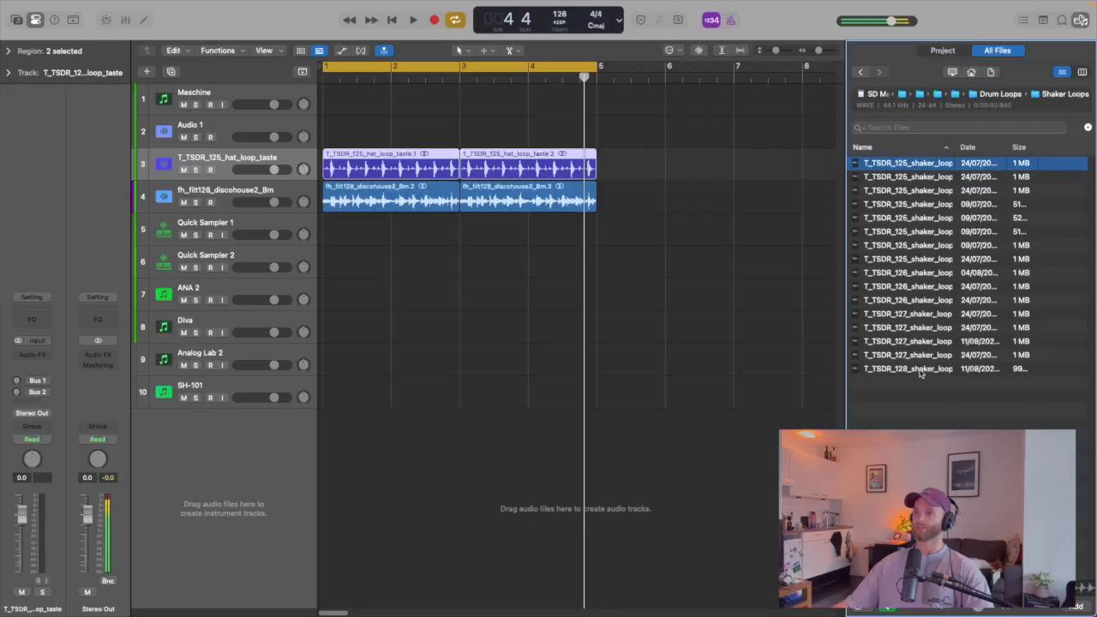
{"action": "left_click", "coordinate": [917, 369]}
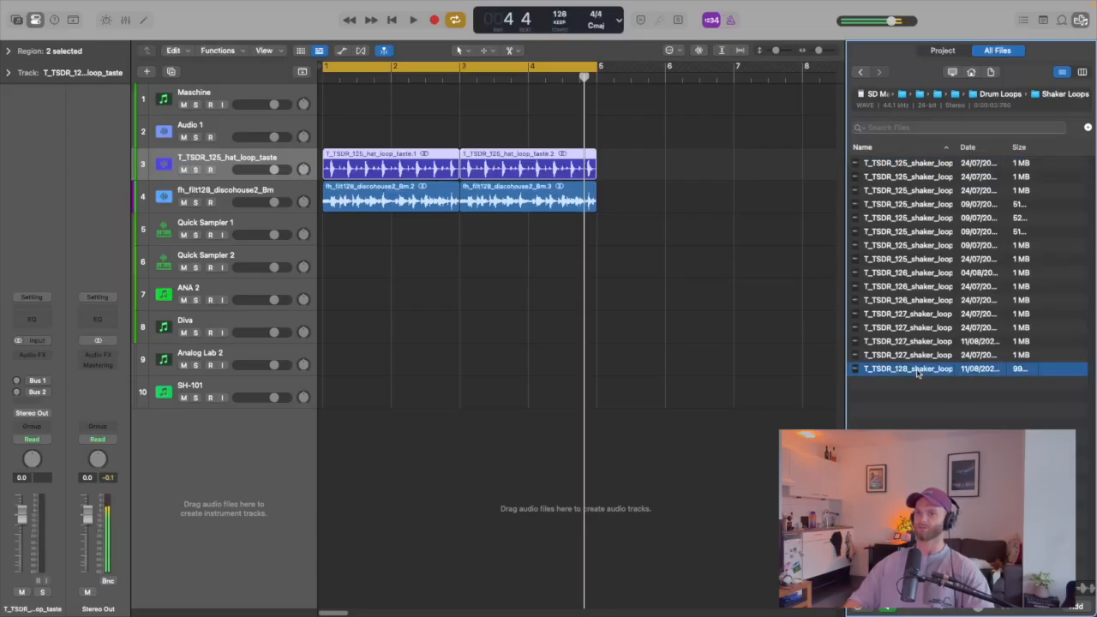
{"action": "key", "text": "Up"}
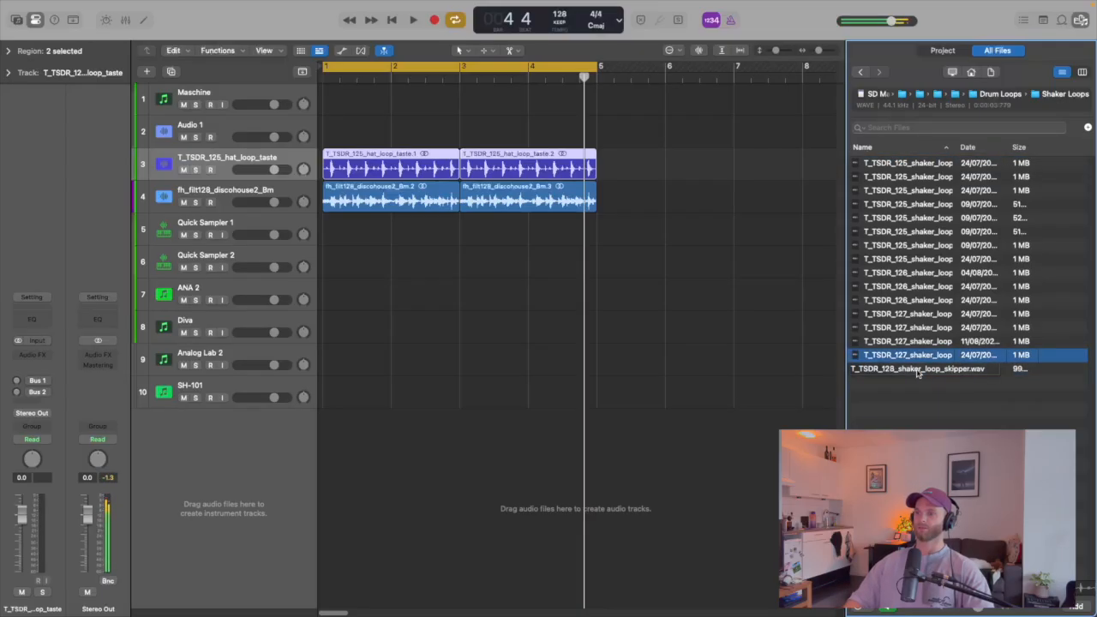
{"action": "key", "text": "space"}
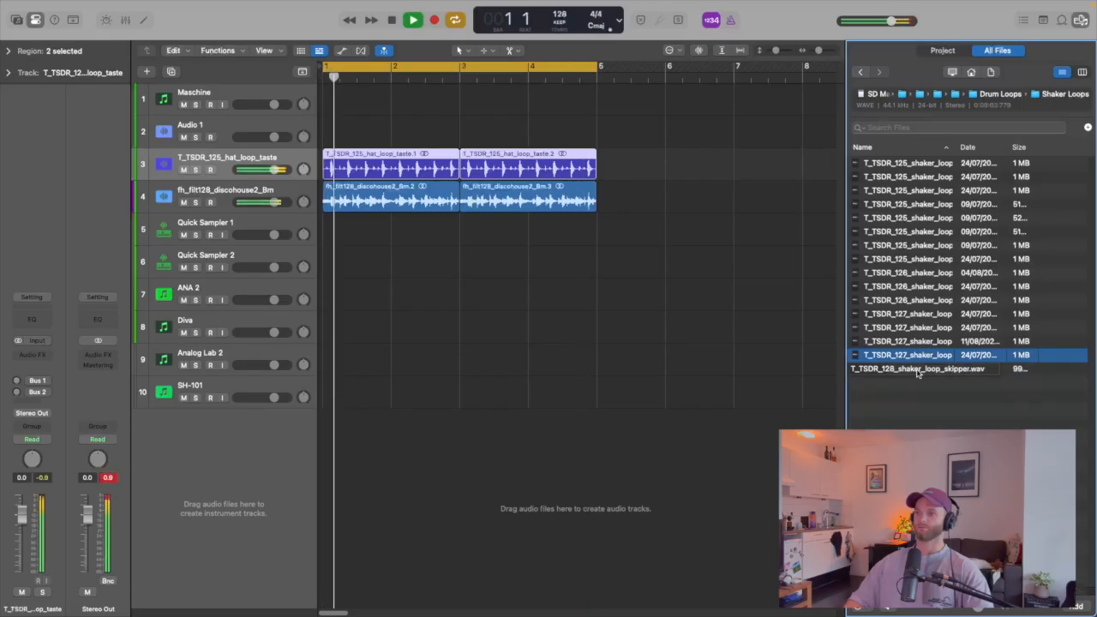
{"action": "left_click", "coordinate": [902, 176]}
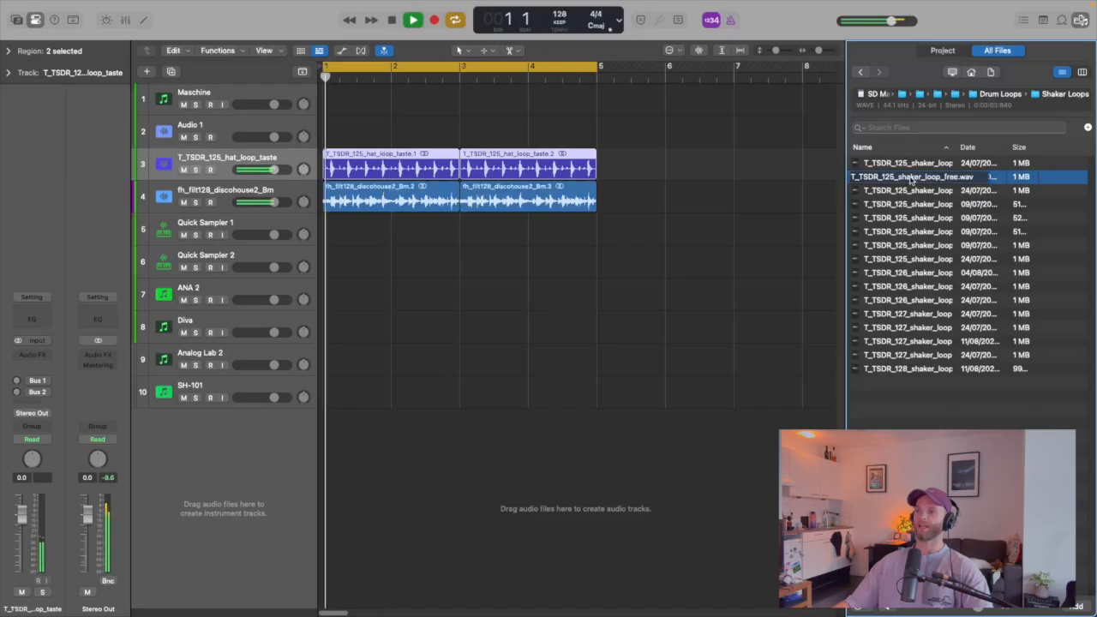
- Place T_TSDR_125_shaker_loop_free on the Audio 1 track at bar 1, stretched to two bars, with a second copy at bar 3
{"action": "left_click_drag", "start_coordinate": [905, 176], "coordinate": [372, 132]}
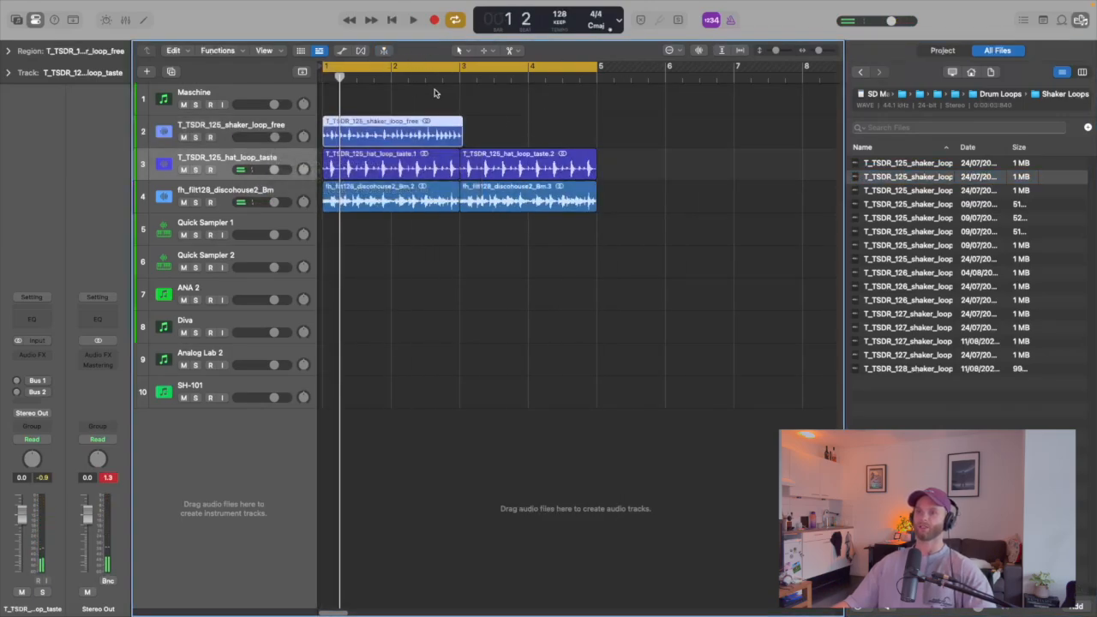
{"action": "left_click_drag", "start_coordinate": [463, 141], "coordinate": [456, 142]}
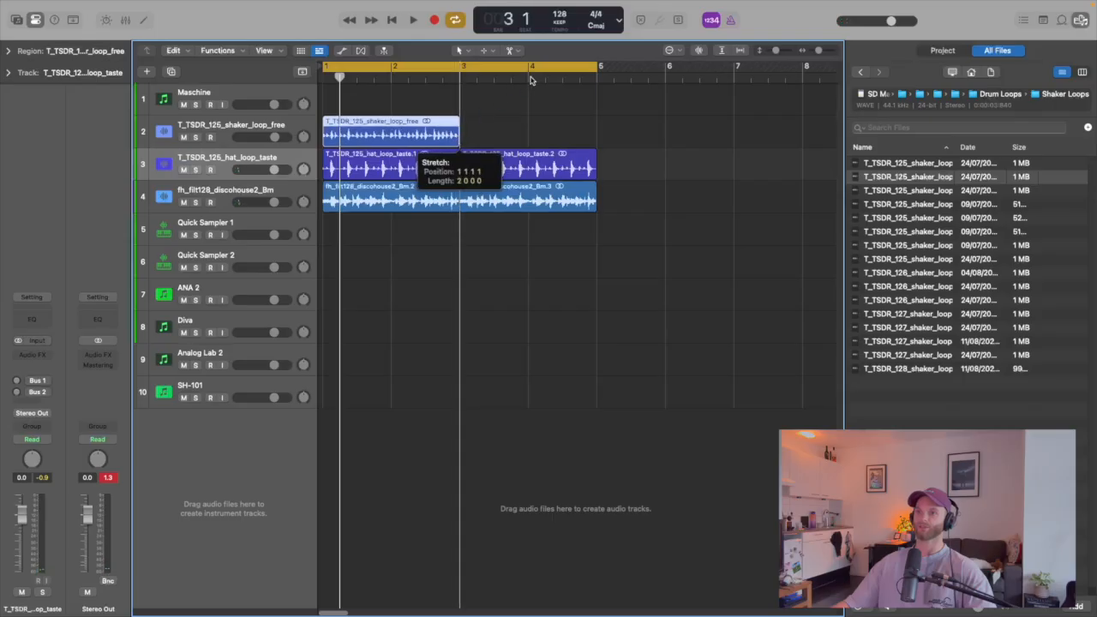
{"action": "left_click_drag", "start_coordinate": [370, 138], "coordinate": [508, 141]}
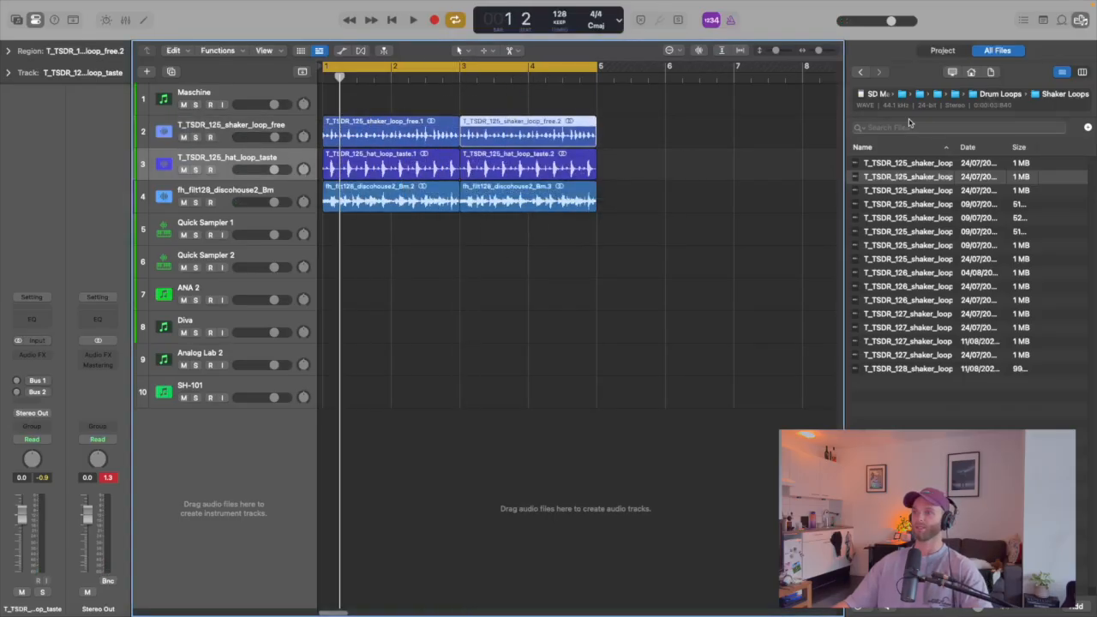
- Solo the shaker loop track and play it on its own
{"action": "left_click", "coordinate": [195, 137]}
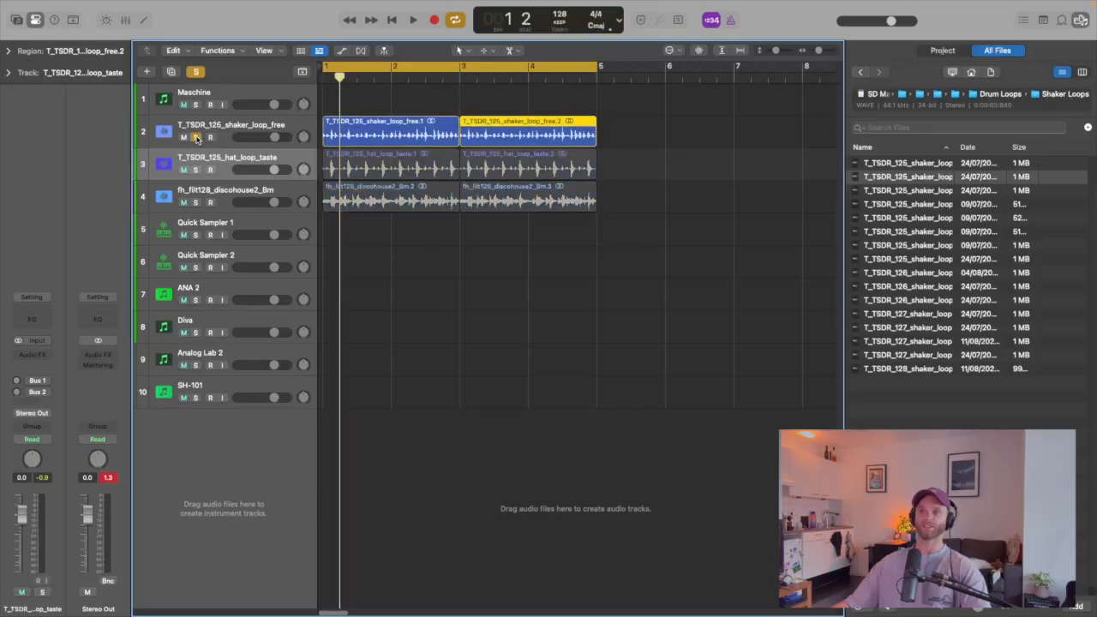
{"action": "key", "text": "space"}
{"action": "key", "text": "space"}
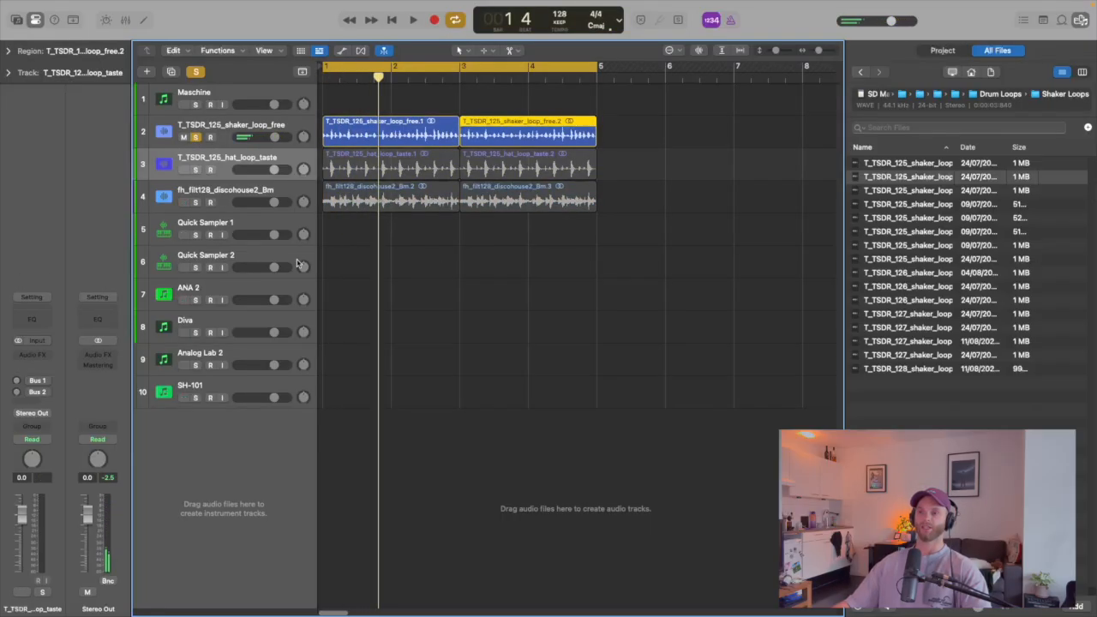
- Insert the Pro-G gate on the hat loop track and move its window clear of the regions
{"action": "left_click", "coordinate": [45, 353]}
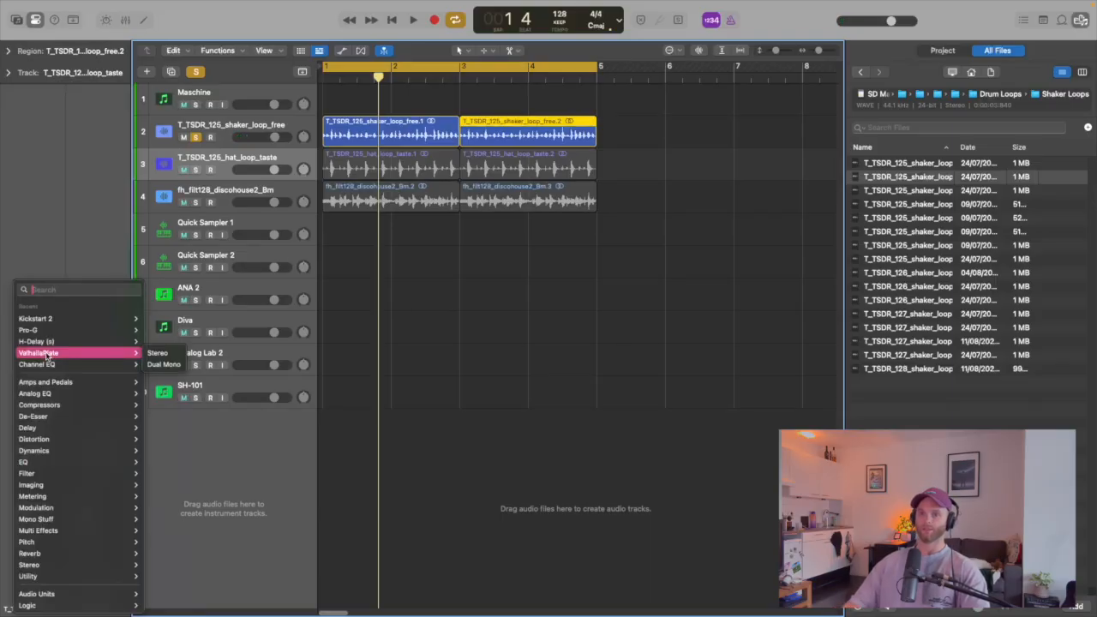
{"action": "left_click", "coordinate": [34, 330]}
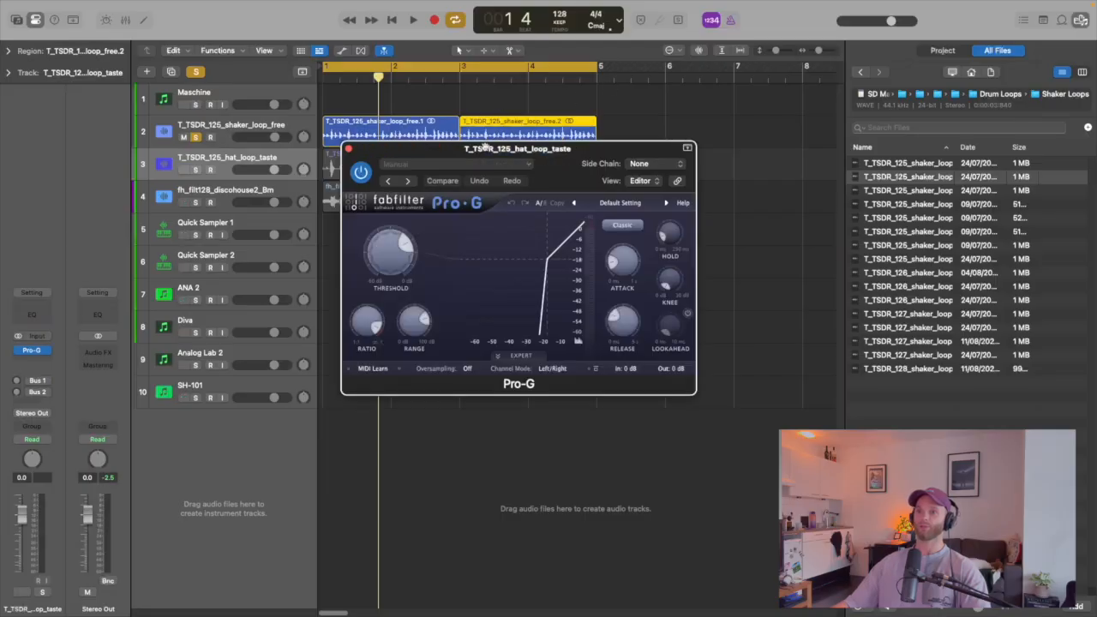
{"action": "left_click_drag", "start_coordinate": [485, 148], "coordinate": [584, 224]}
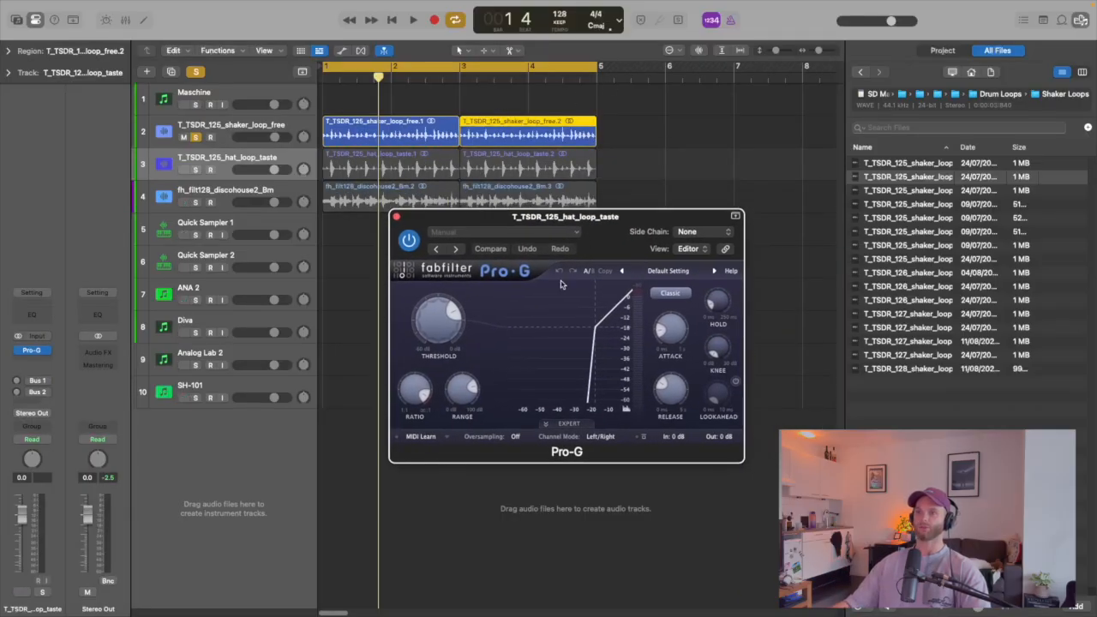
- Try raising the Pro-G threshold to its maximum while the soloed shaker loop plays
{"action": "left_click", "coordinate": [228, 128]}
{"action": "key", "text": "space"}
{"action": "left_click_drag", "start_coordinate": [425, 331], "coordinate": [431, 225]}
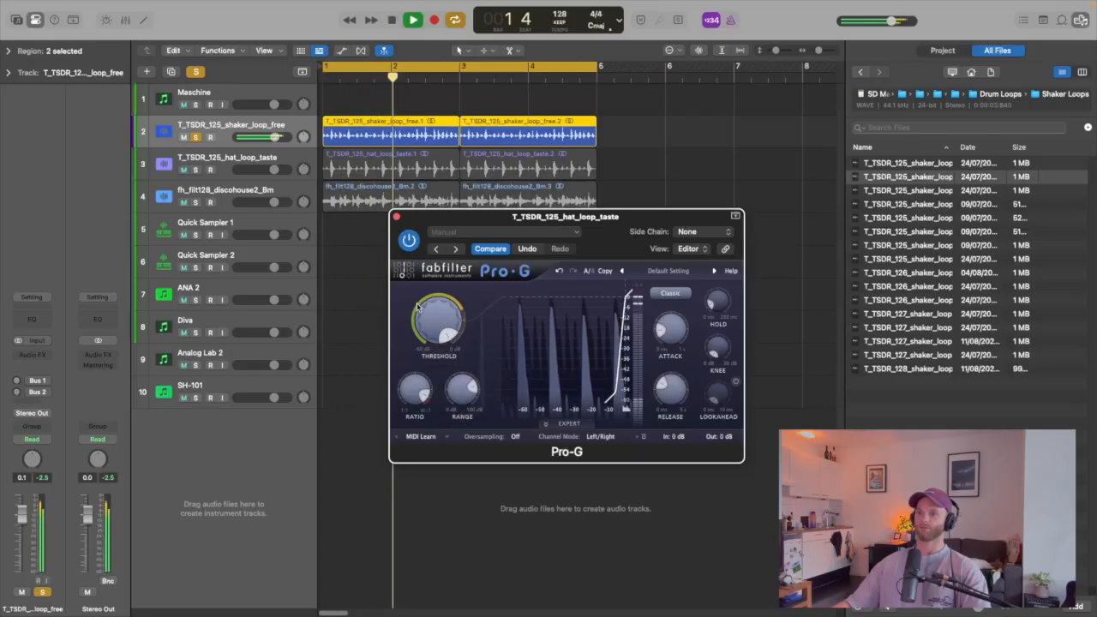
{"action": "left_click_drag", "start_coordinate": [439, 324], "coordinate": [438, 398]}
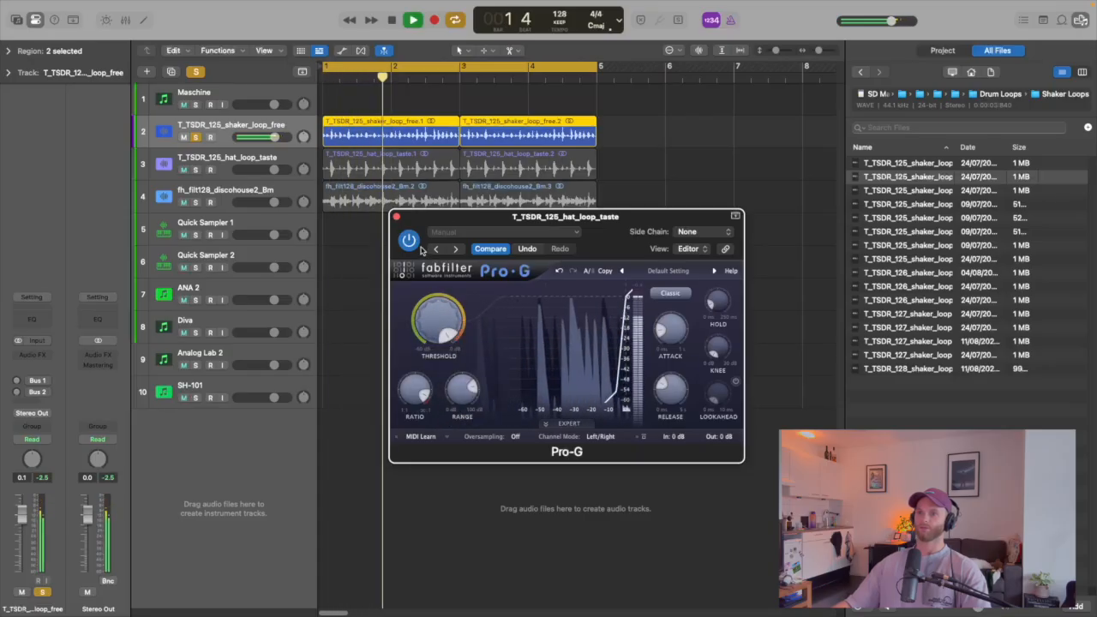
{"action": "key", "text": "space"}
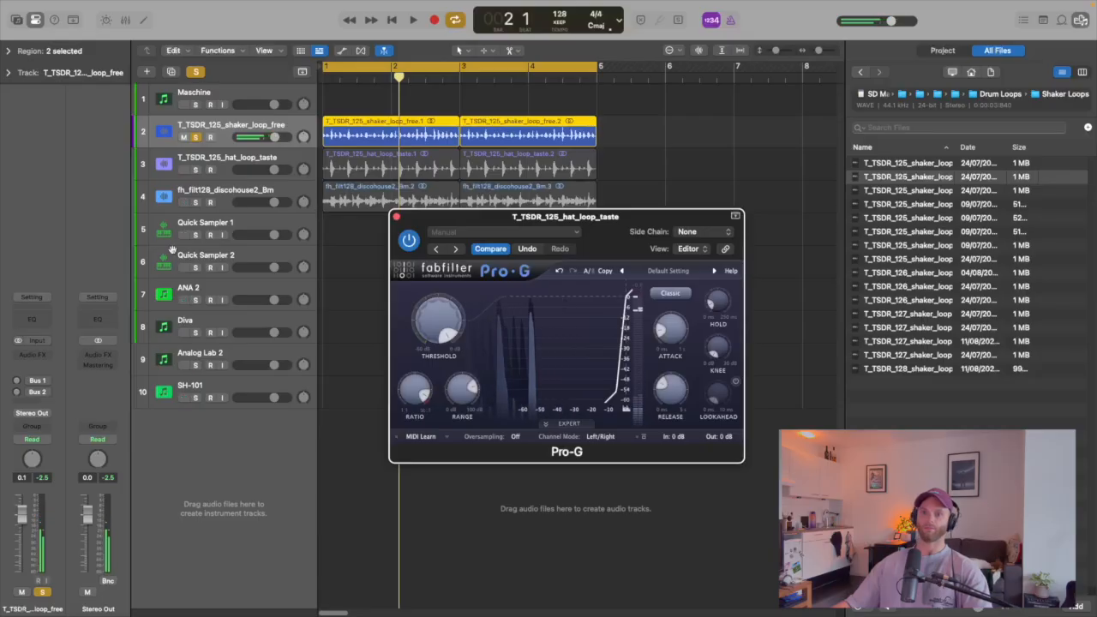
- Move the Pro-G gate from the hat loop track to the shaker loop track and reset its threshold
{"action": "key", "text": "x"}
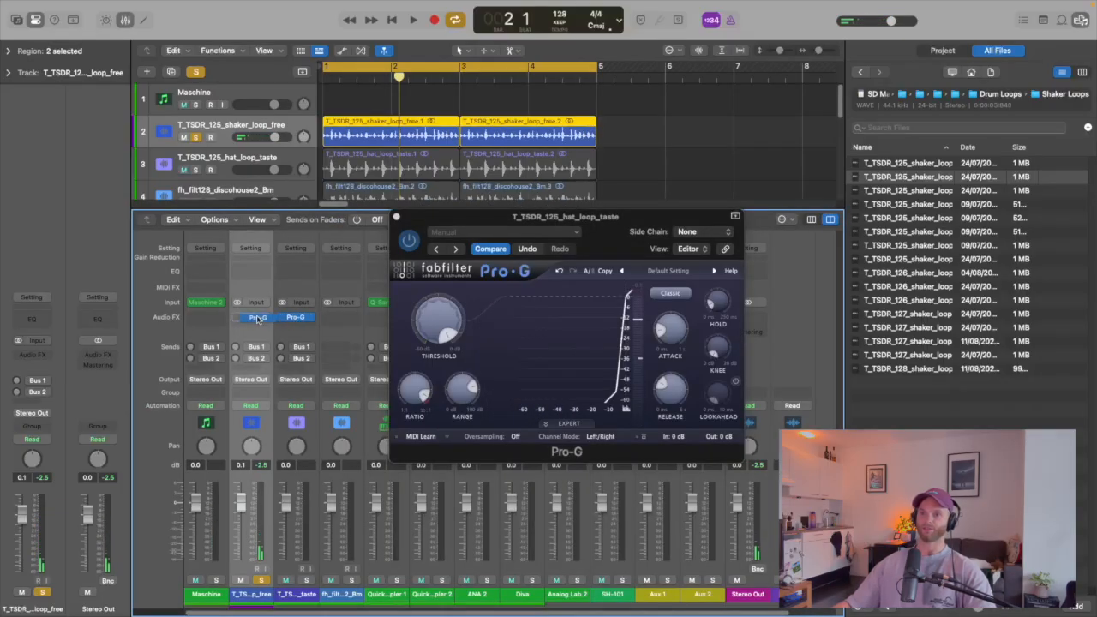
{"action": "left_click", "coordinate": [257, 318]}
{"action": "key", "text": "x"}
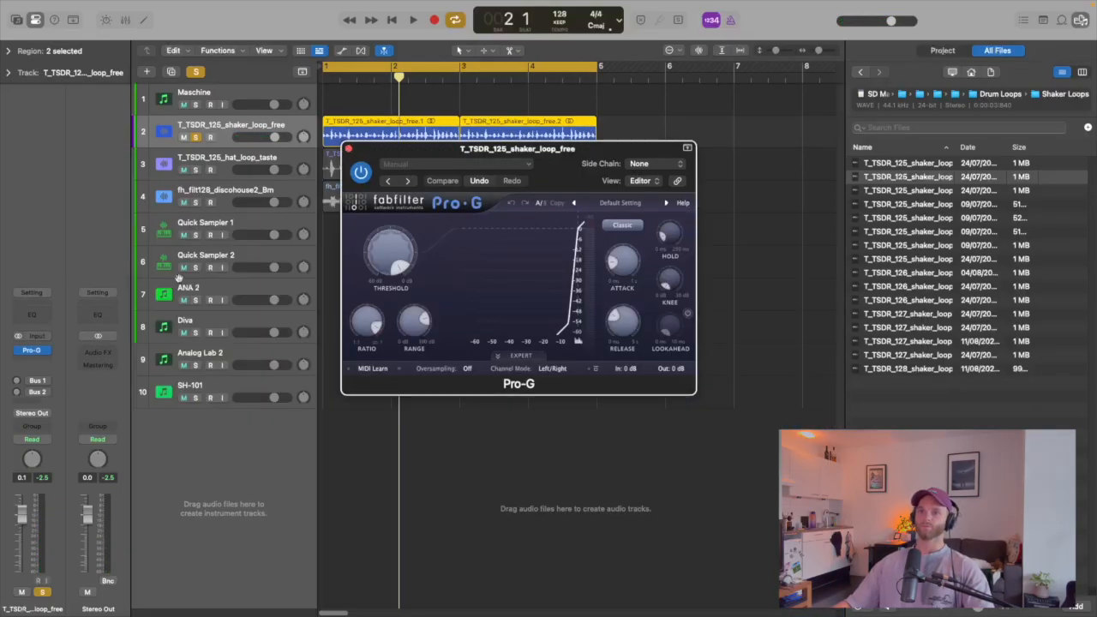
{"action": "left_click_drag", "start_coordinate": [579, 171], "coordinate": [601, 196]}
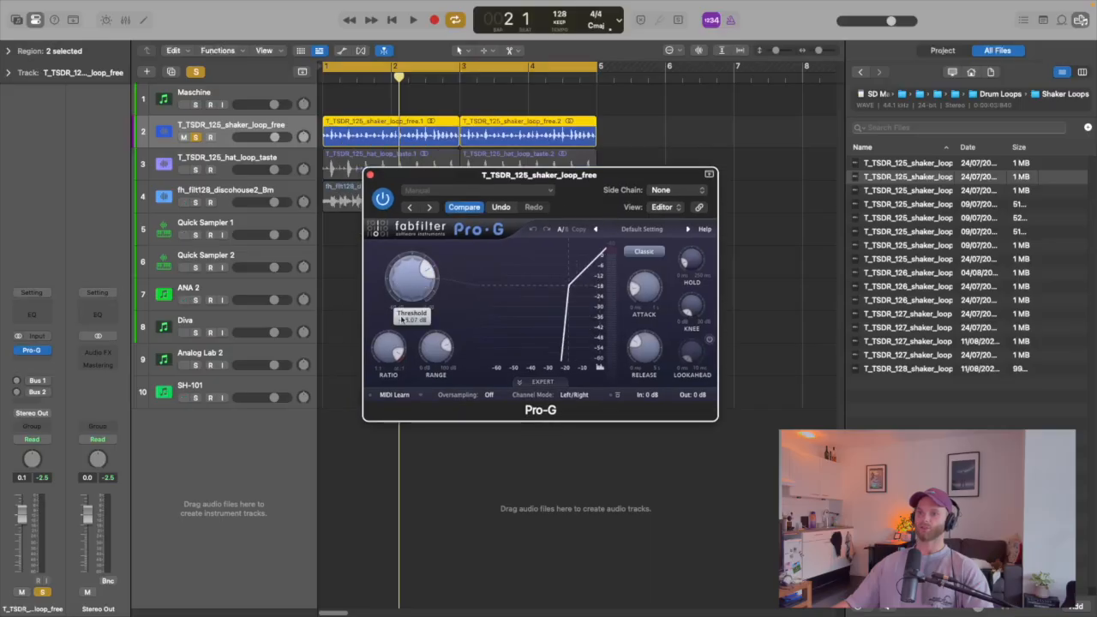
- Set the shaker loop's Pro-G threshold to about -14.5 dB while playing it soloed together with the hat loop
{"action": "key", "text": "space"}
{"action": "left_click_drag", "start_coordinate": [404, 333], "coordinate": [405, 247]}
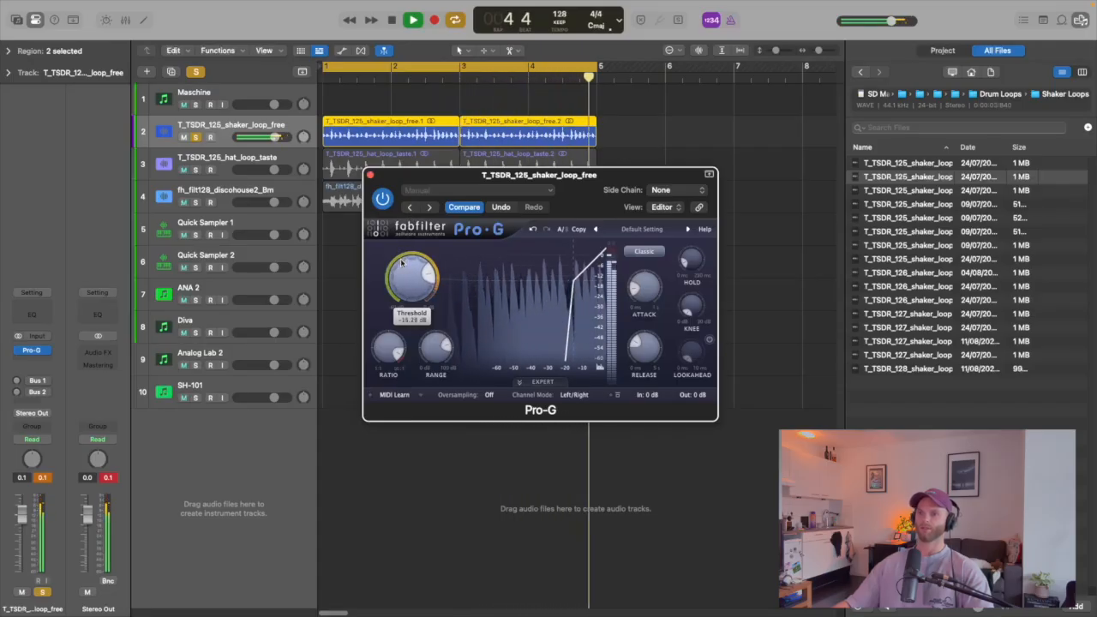
{"action": "left_click", "coordinate": [197, 170]}
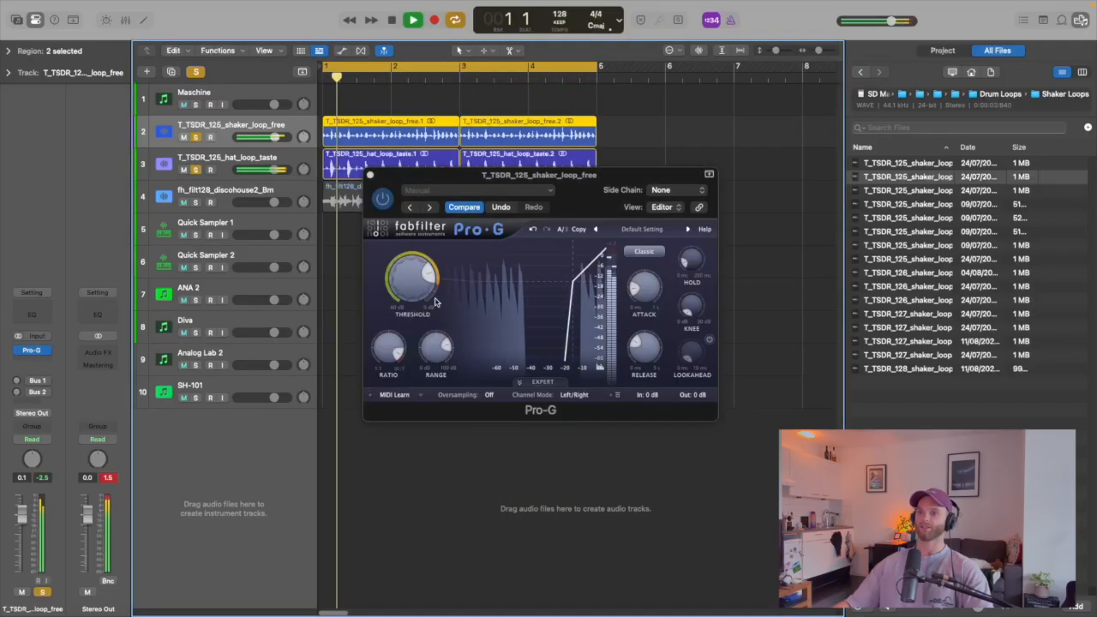
{"action": "left_click_drag", "start_coordinate": [398, 295], "coordinate": [404, 288]}
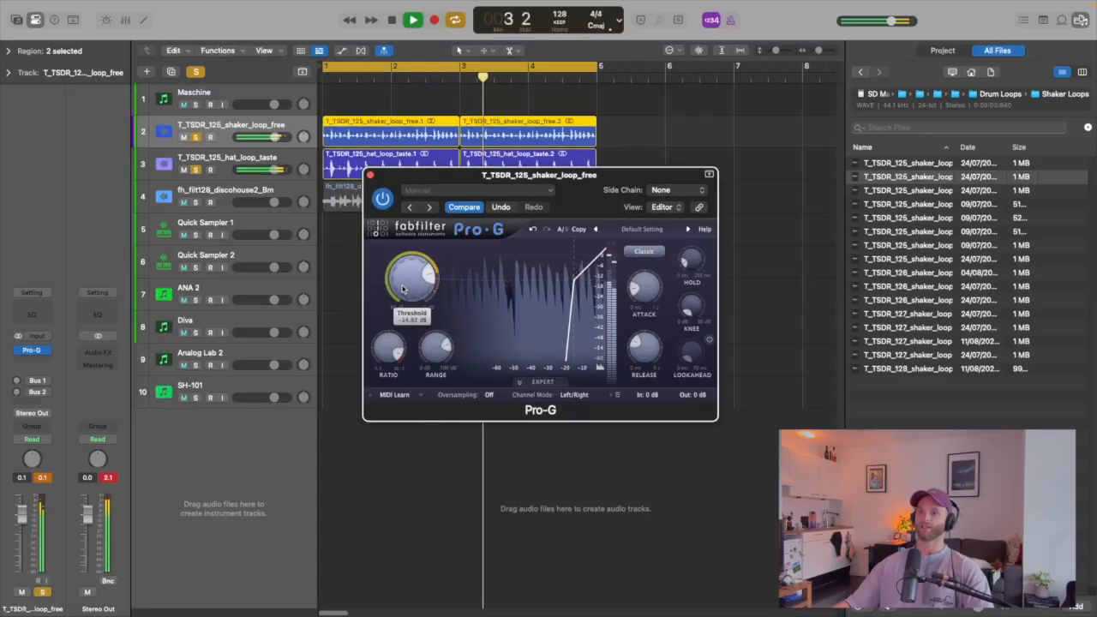
- Compare the shaker loop with Pro-G bypassed and active, then close the gate's window
{"action": "key", "text": "space"}
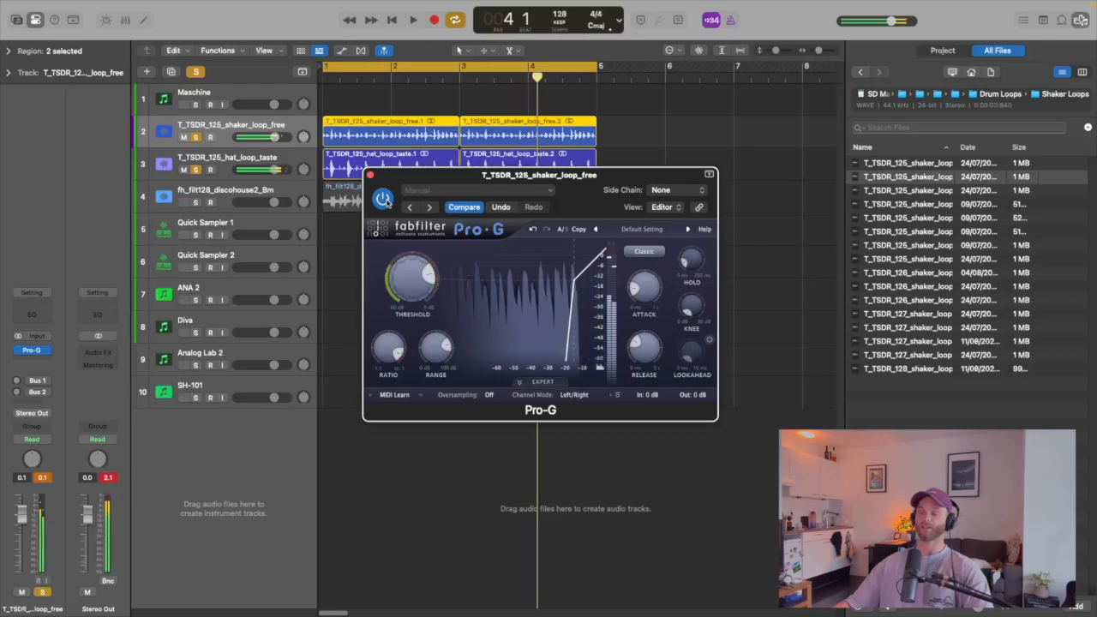
{"action": "key", "text": "space"}
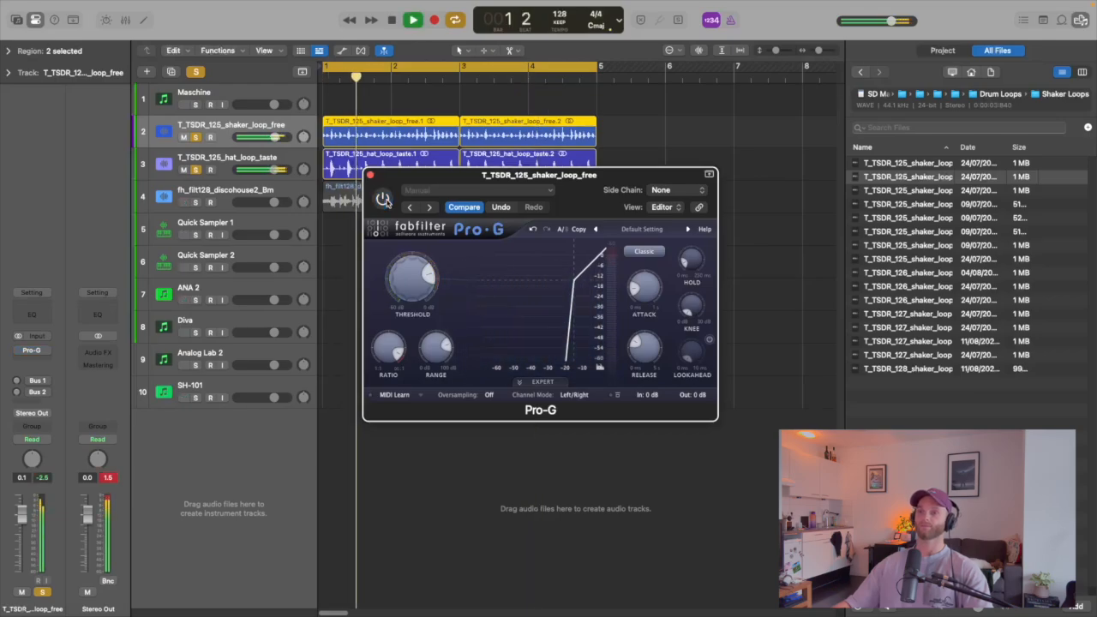
{"action": "left_click", "coordinate": [384, 198]}
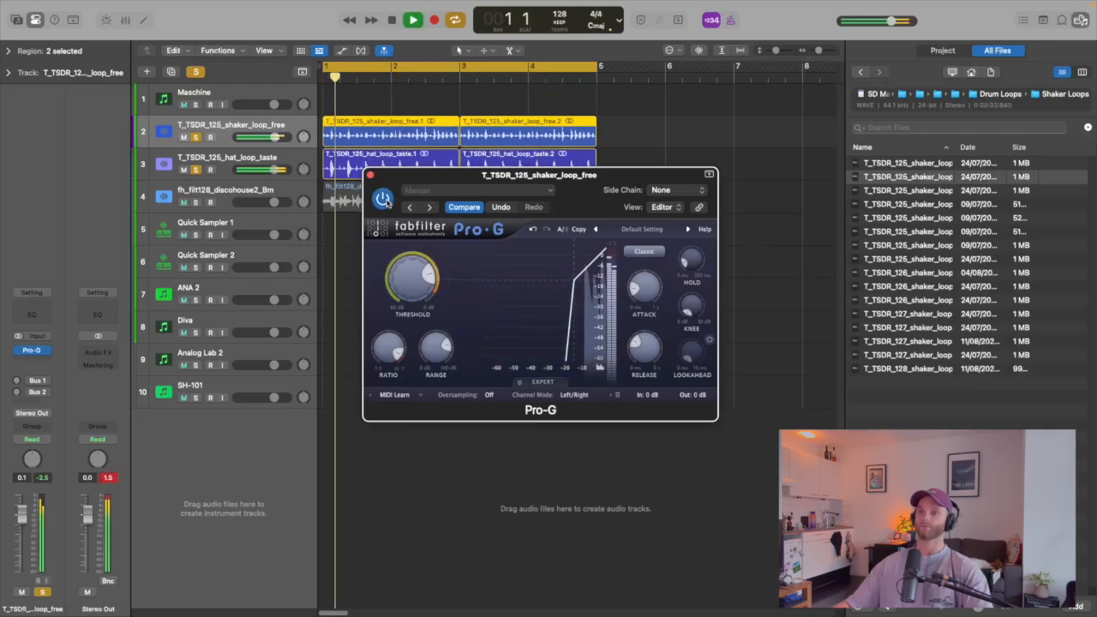
{"action": "left_click", "coordinate": [370, 175]}
{"action": "key", "text": "space"}
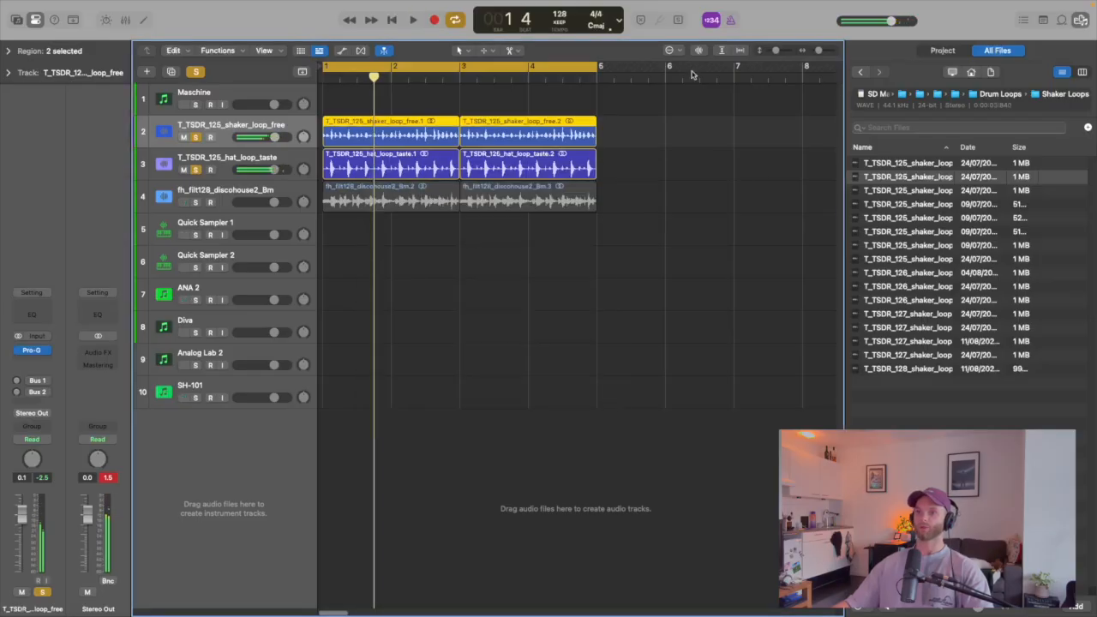
- Turn off all soloing and lower the shaker loop's volume to -2.8 dB while playing the full mix
{"action": "key", "text": "space"}
{"action": "key", "text": "space"}
{"action": "left_click", "coordinate": [196, 72]}
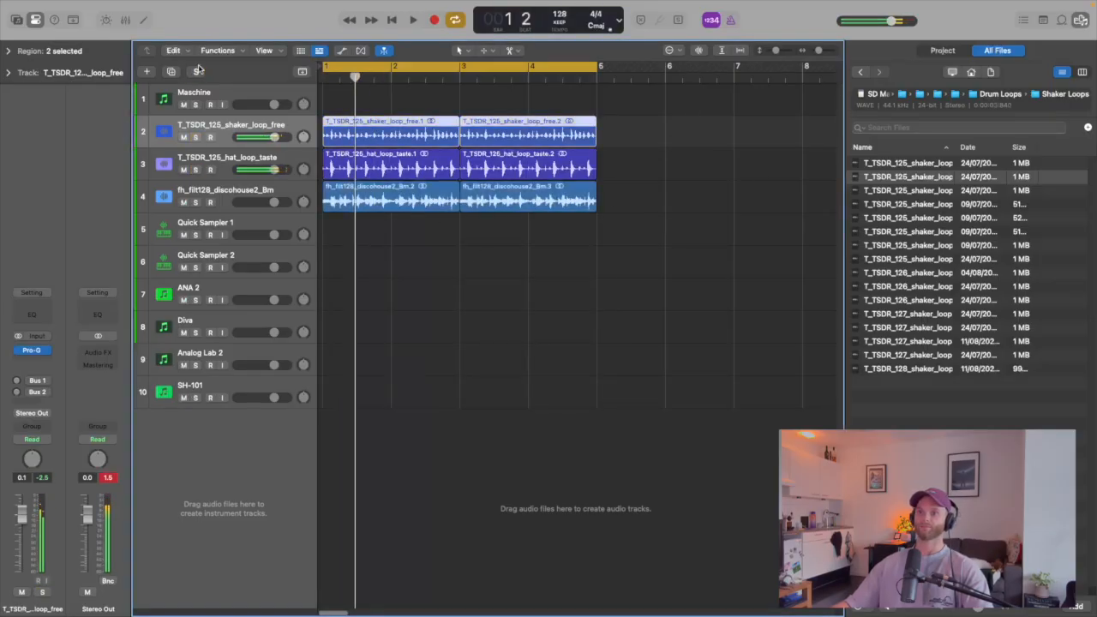
{"action": "key", "text": "space"}
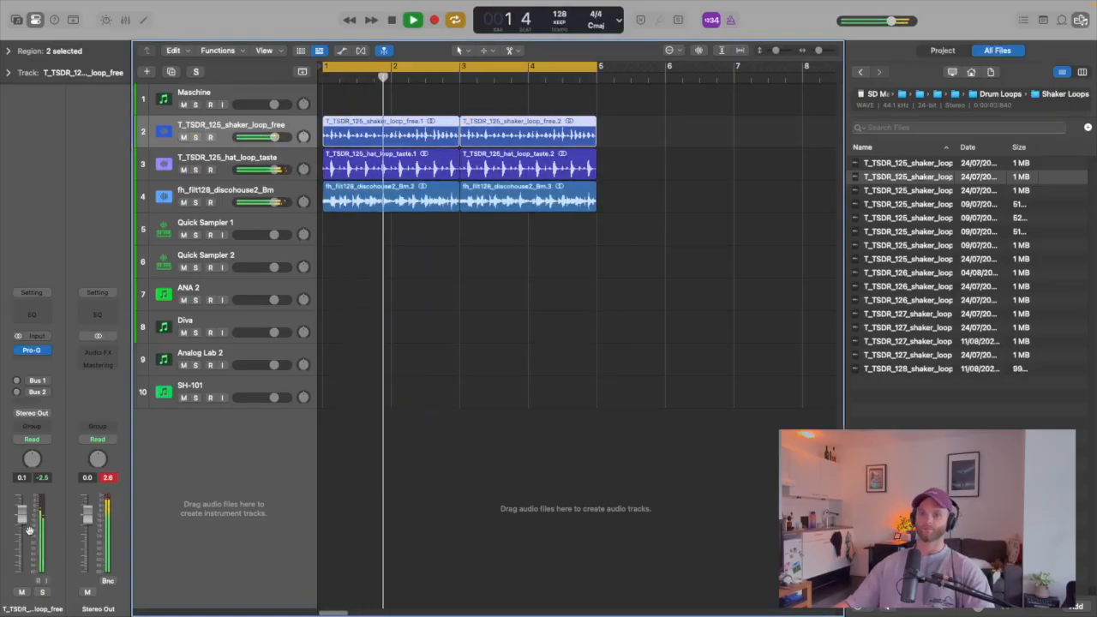
{"action": "left_click_drag", "start_coordinate": [23, 516], "coordinate": [32, 549]}
{"action": "key", "text": "space"}
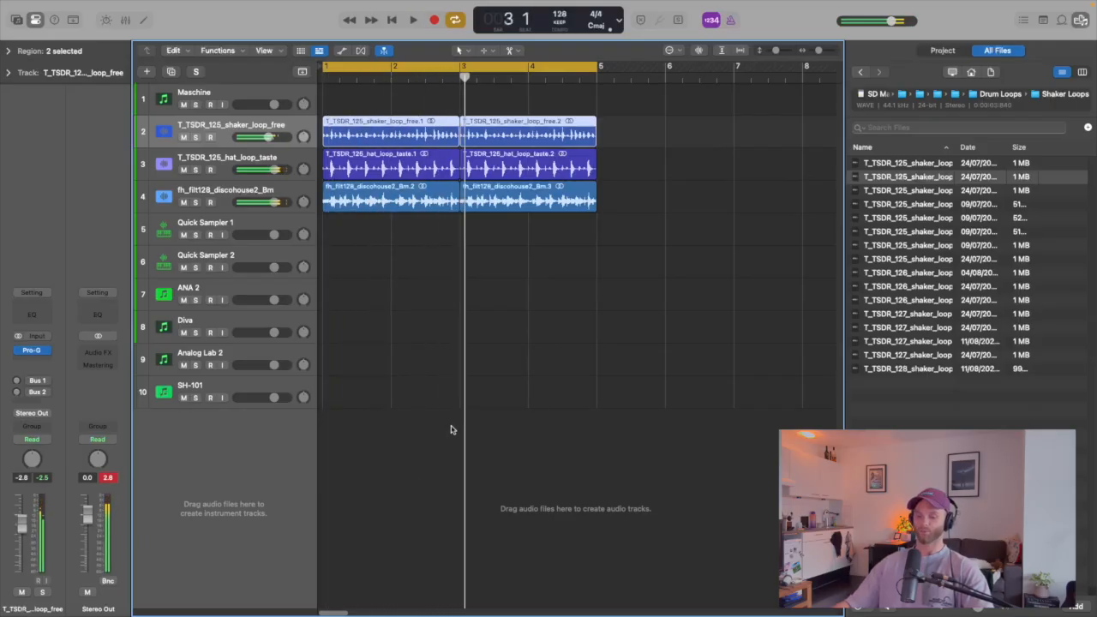
{"action": "key", "text": "space"}
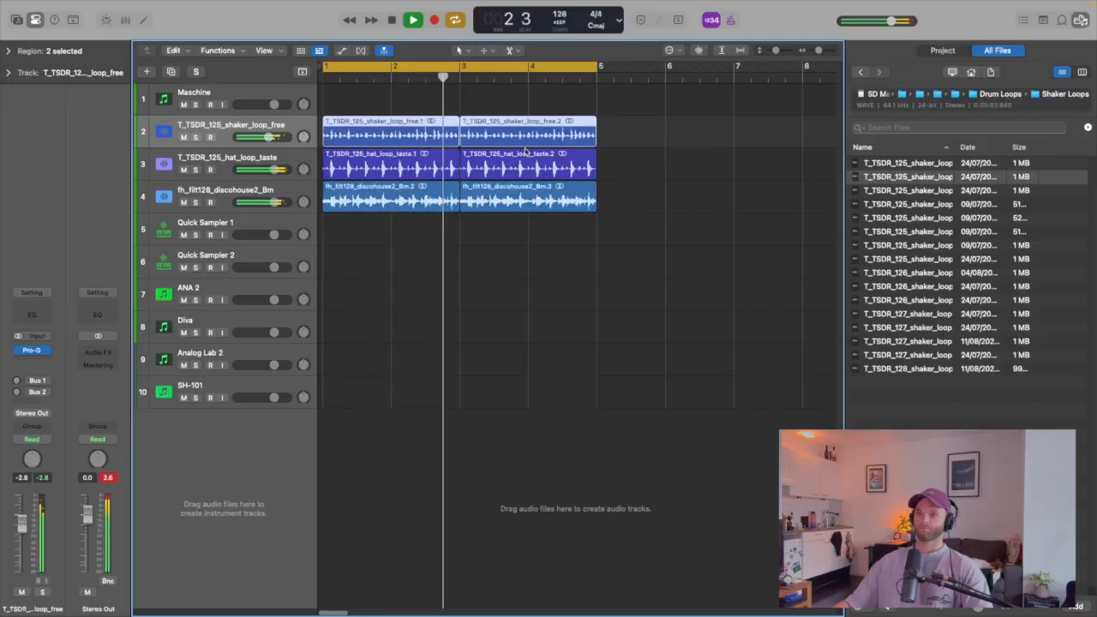
{"action": "key", "text": "space"}
- Move the SH-101 track directly above the disco sample track and colour the shaker and hat loop tracks orange
{"action": "left_click_drag", "start_coordinate": [159, 396], "coordinate": [165, 197]}
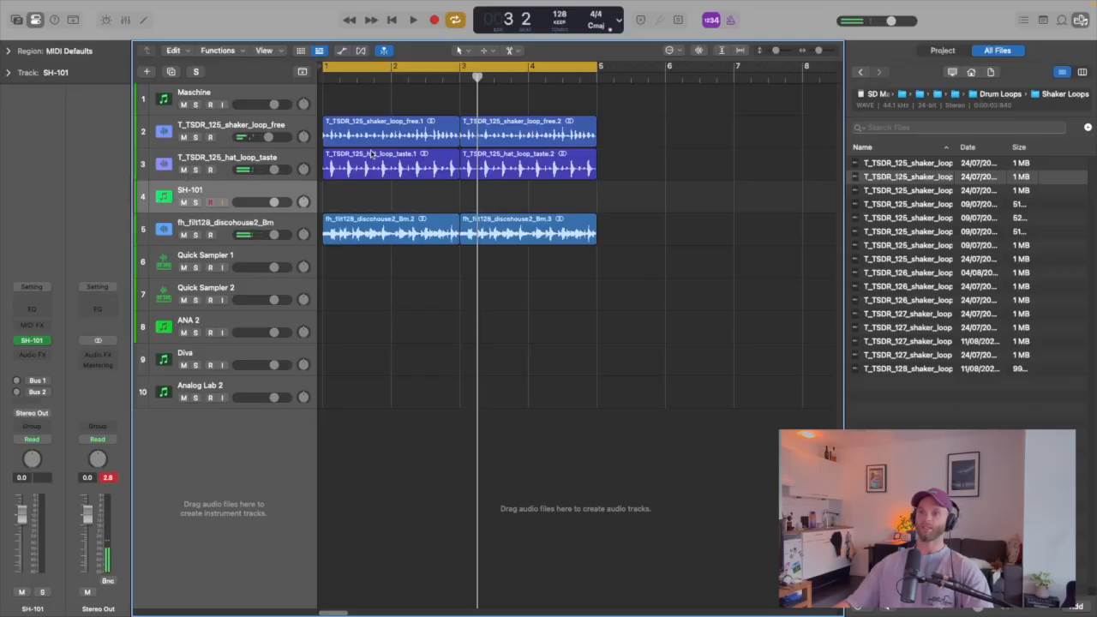
{"action": "left_click", "coordinate": [227, 161]}
{"action": "left_click", "coordinate": [224, 129], "text": "shift"}
{"action": "right_click", "coordinate": [225, 128]}
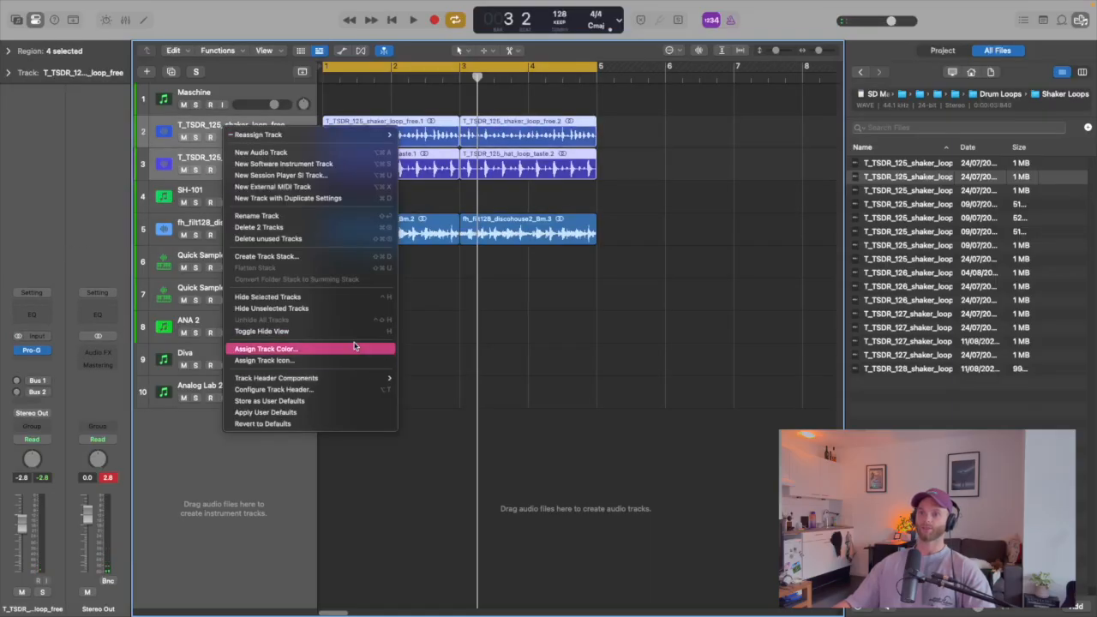
{"action": "left_click", "coordinate": [355, 347]}
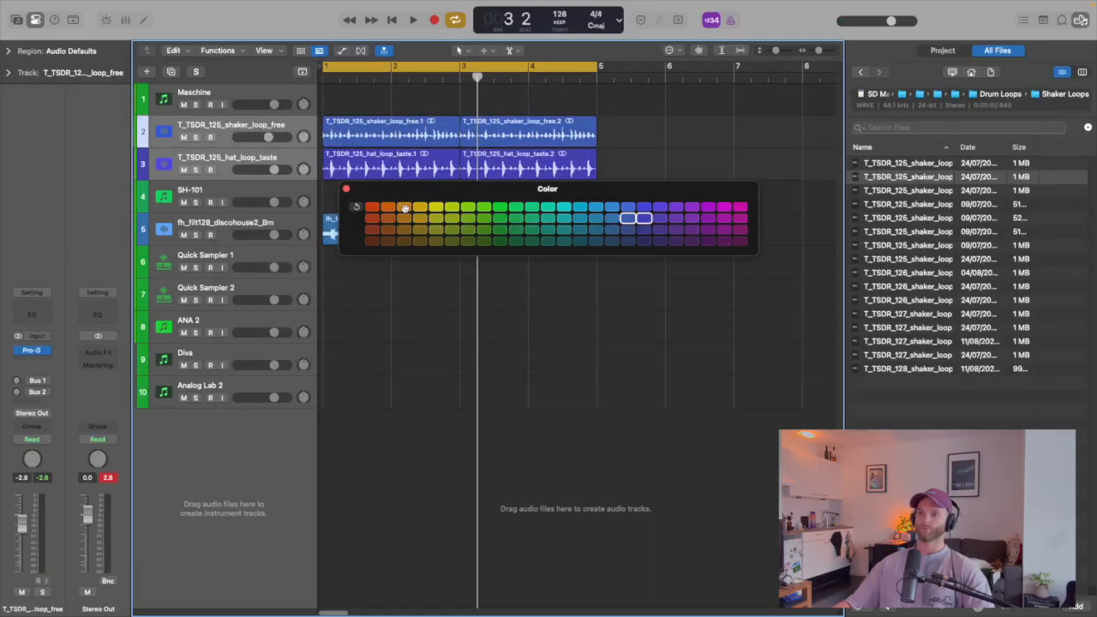
{"action": "left_click", "coordinate": [404, 208]}
- Colour the SH-101 track purple and the disco sample track turquoise, and close the colour palette
{"action": "left_click", "coordinate": [234, 189]}
{"action": "right_click", "coordinate": [235, 189]}
{"action": "left_click", "coordinate": [688, 209]}
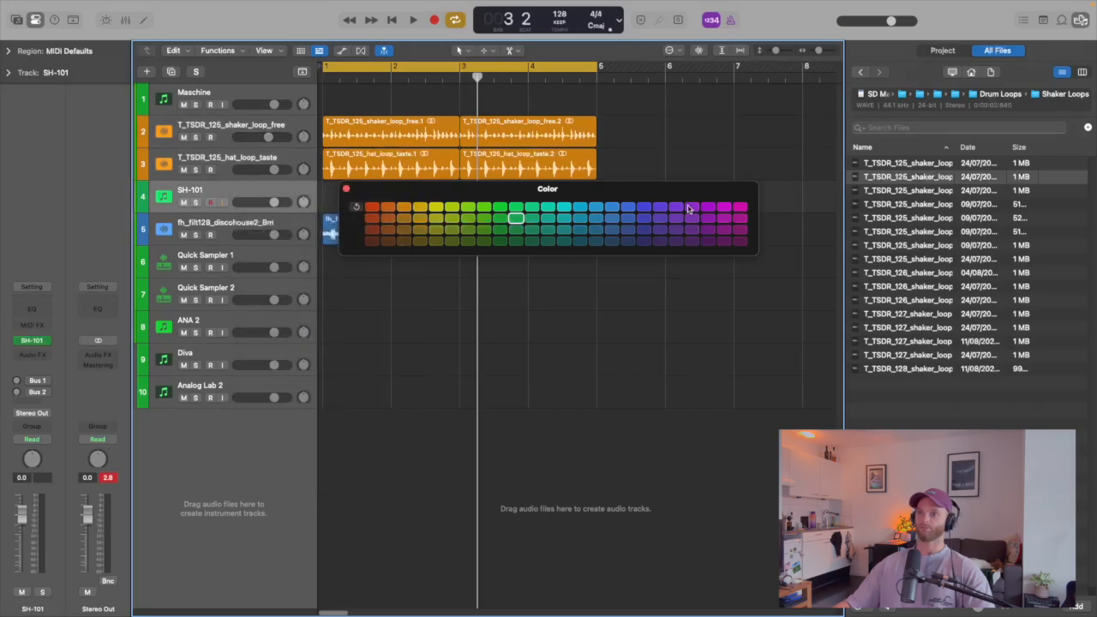
{"action": "left_click", "coordinate": [266, 221]}
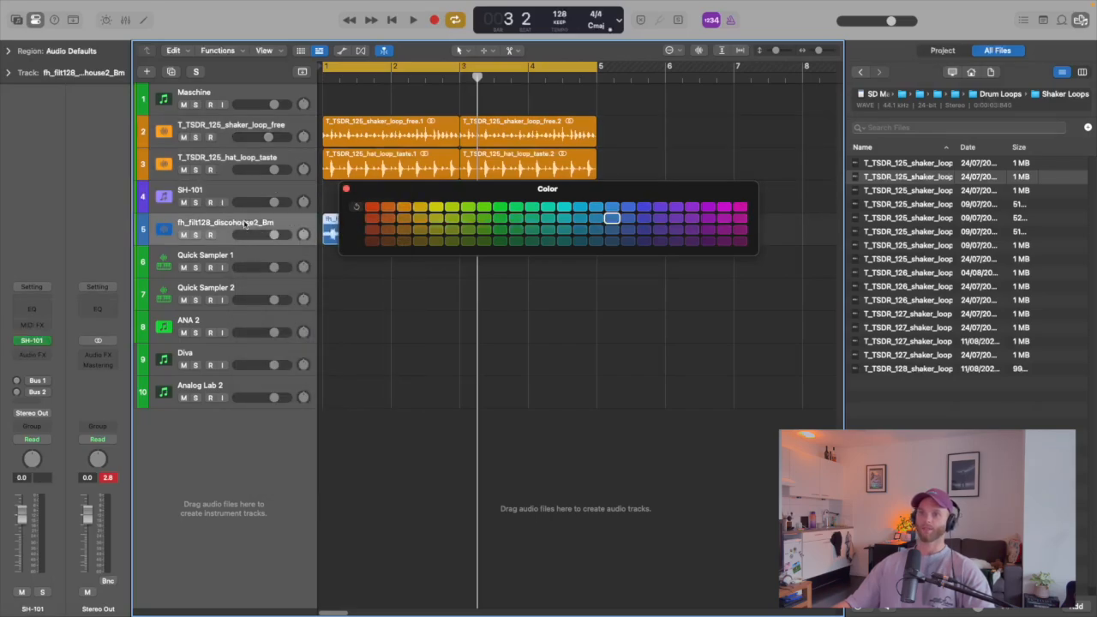
{"action": "left_click", "coordinate": [565, 208]}
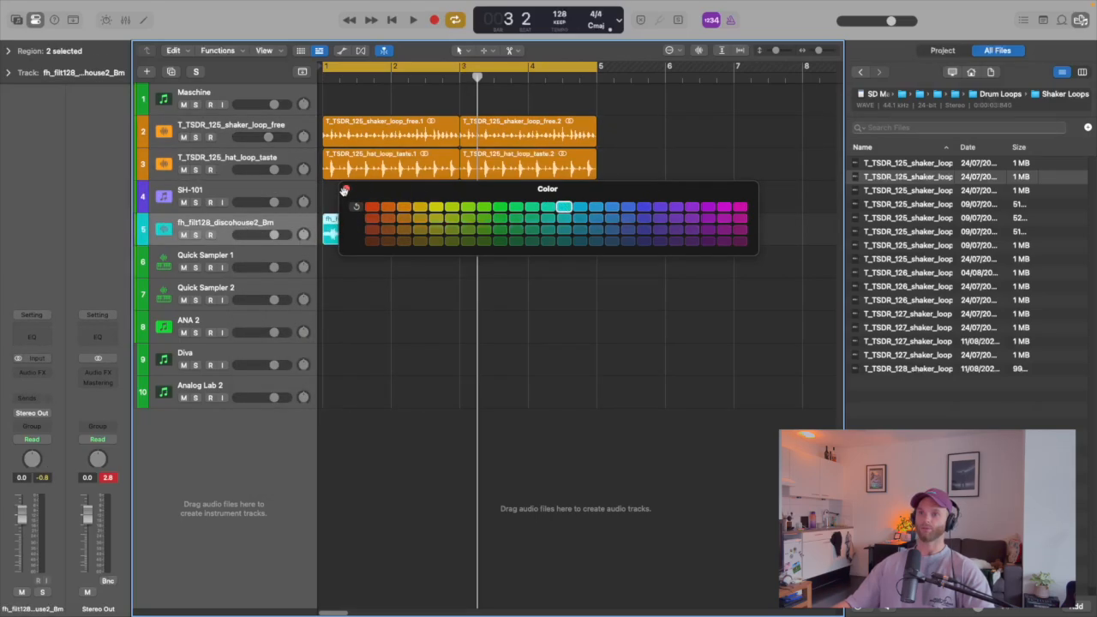
{"action": "left_click", "coordinate": [345, 190]}
- Select the SH-101 track and hide the file browser to widen the arrangement area
{"action": "left_click", "coordinate": [232, 160]}
{"action": "left_click", "coordinate": [230, 135]}
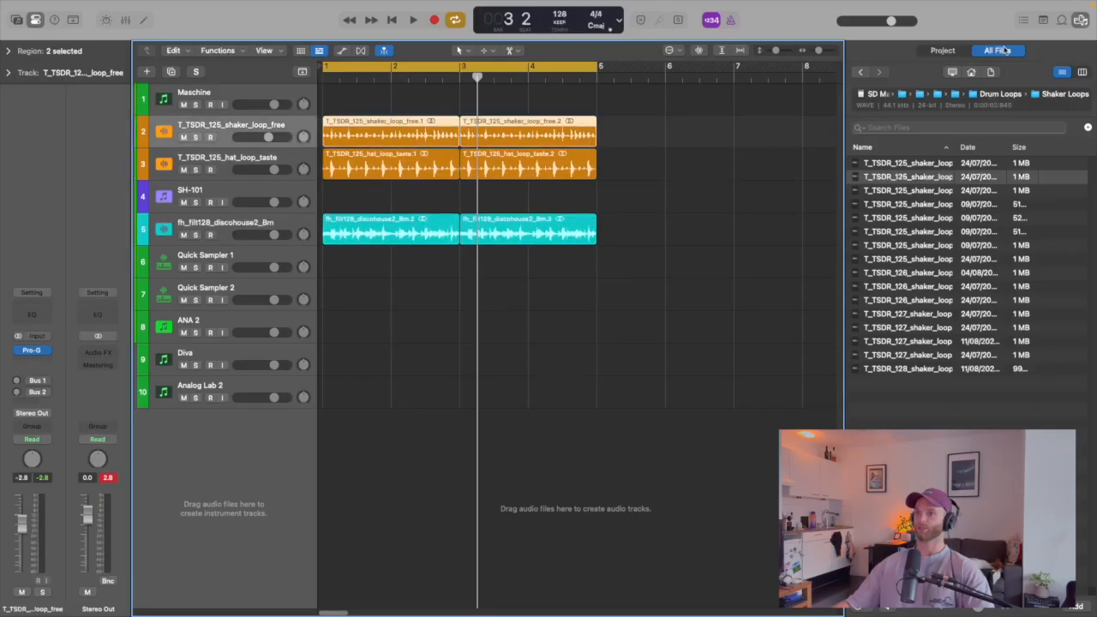
{"action": "left_click", "coordinate": [217, 195]}
{"action": "key", "text": "space"}
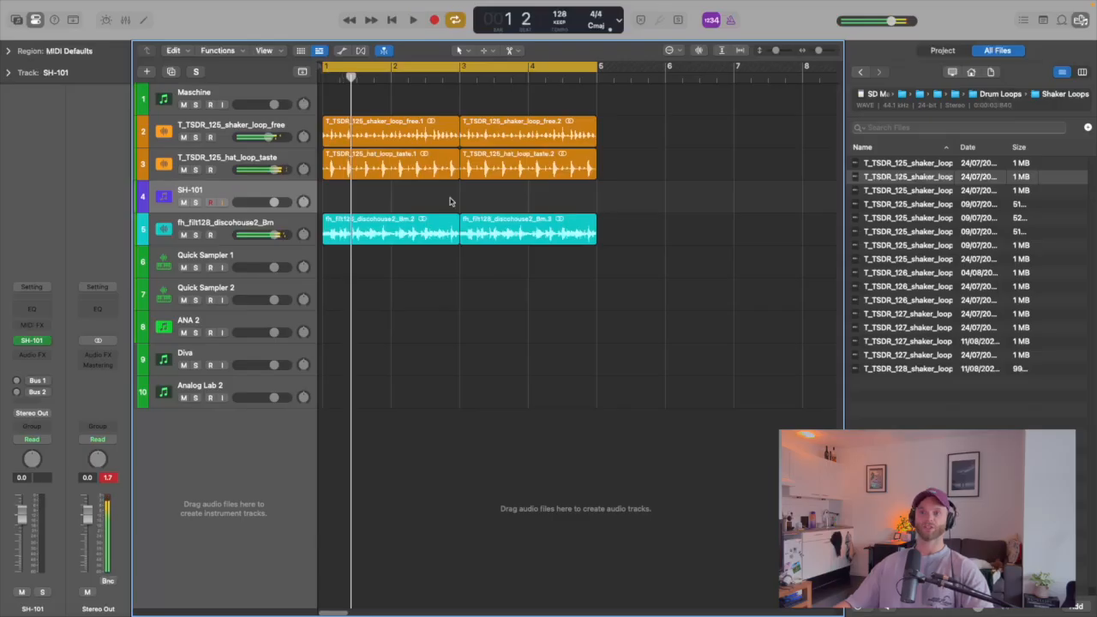
{"action": "left_click", "coordinate": [1079, 21]}
{"action": "left_click_drag", "start_coordinate": [744, 239], "coordinate": [288, 245]}
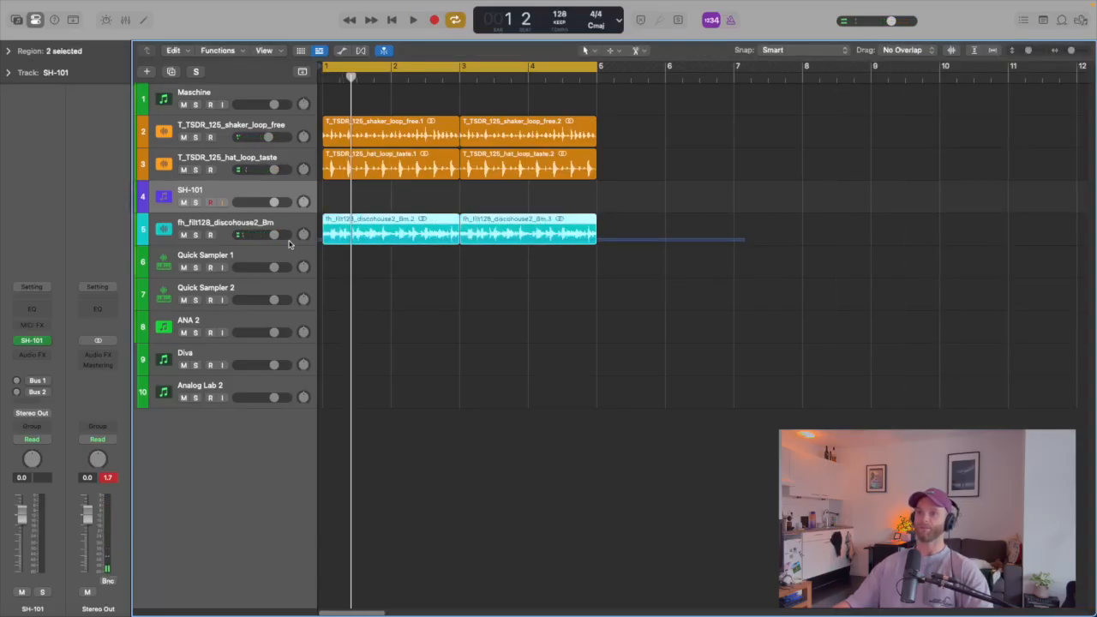
{"action": "left_click", "coordinate": [354, 201]}
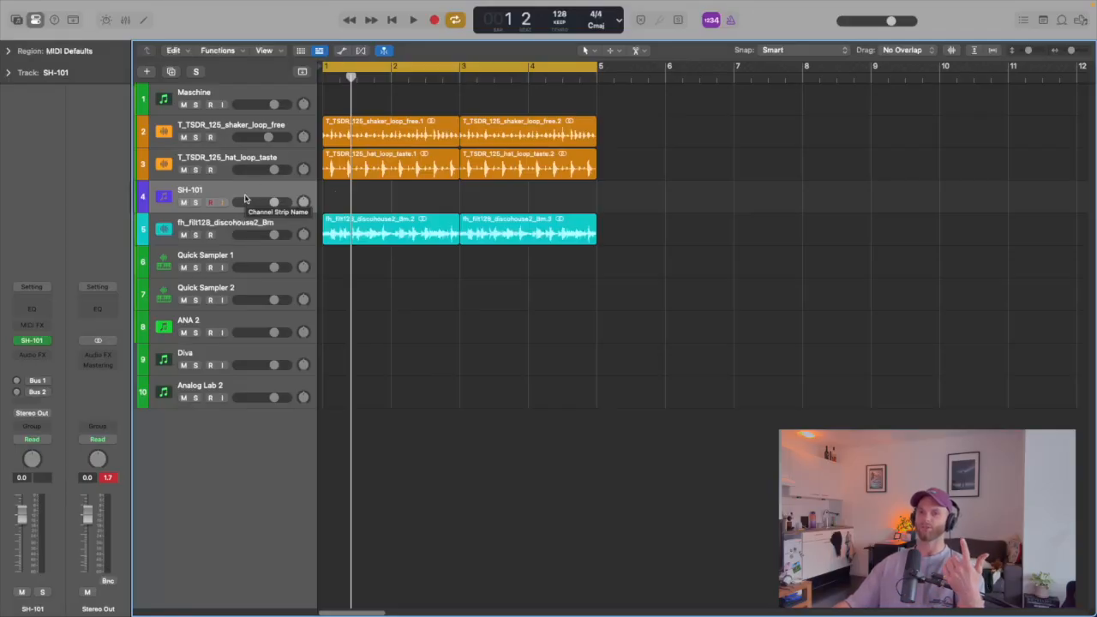
- Insert the Transposer MIDI effect on the SH-101 track and move its window clear of the regions
{"action": "left_click", "coordinate": [38, 323]}
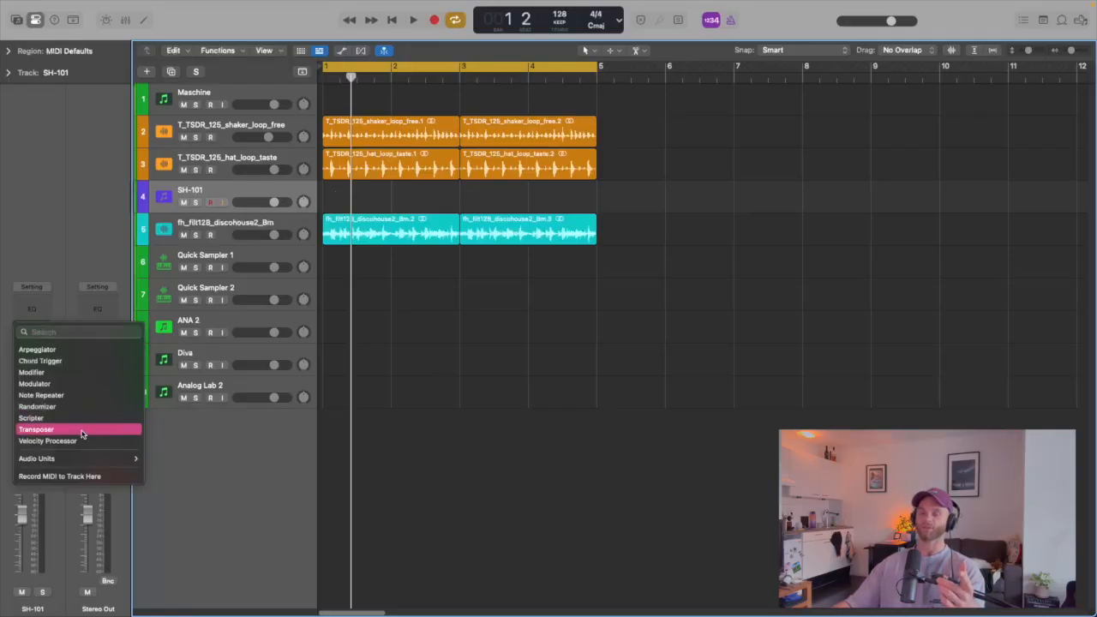
{"action": "left_click", "coordinate": [82, 432]}
{"action": "left_click_drag", "start_coordinate": [417, 150], "coordinate": [670, 124]}
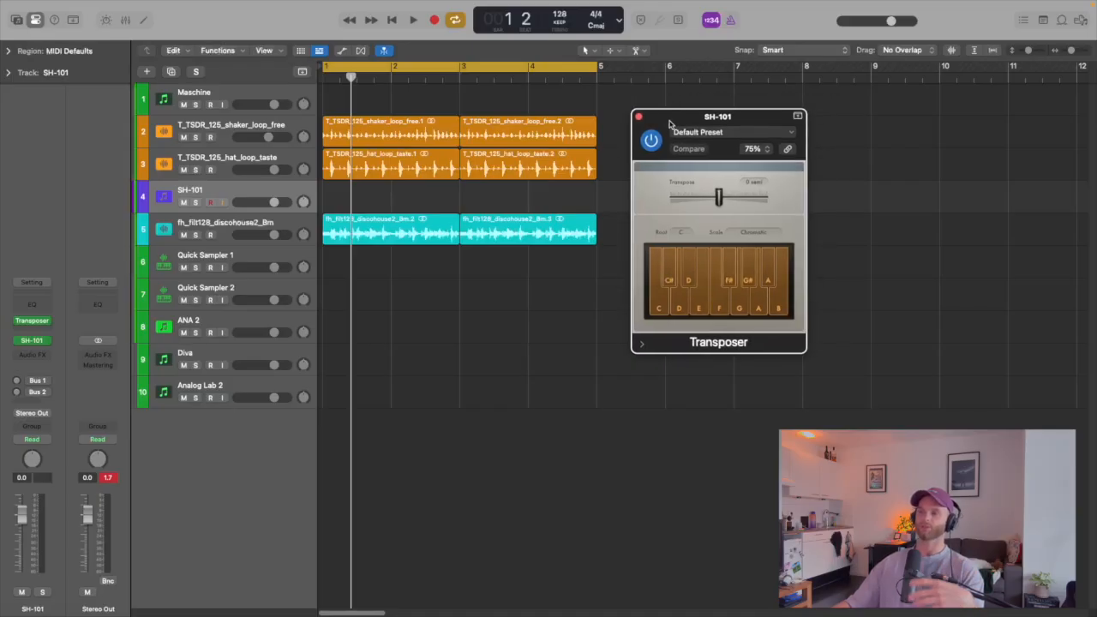
- Set the Transposer's root to B and its scale to Natural Minor
{"action": "left_click", "coordinate": [680, 231]}
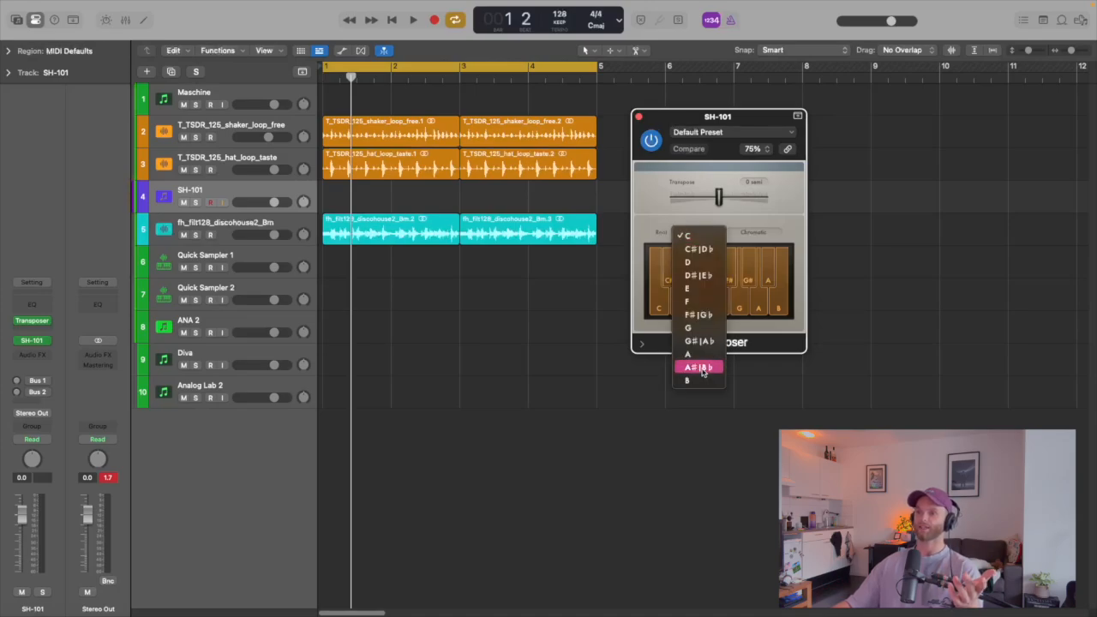
{"action": "left_click", "coordinate": [698, 380]}
{"action": "left_click", "coordinate": [757, 244]}
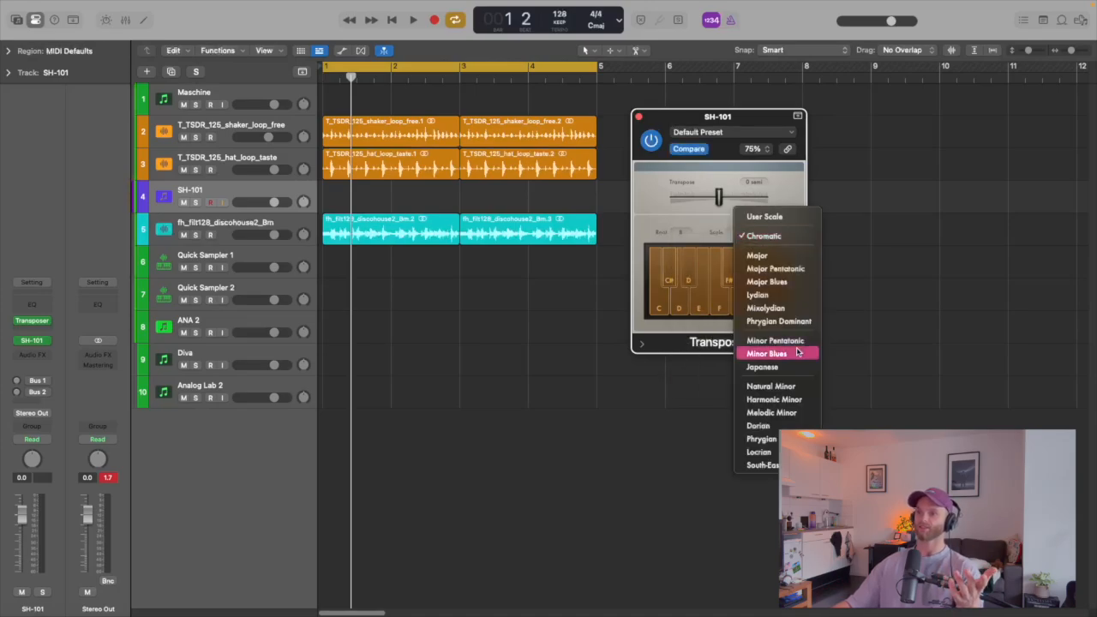
{"action": "left_click", "coordinate": [781, 392]}
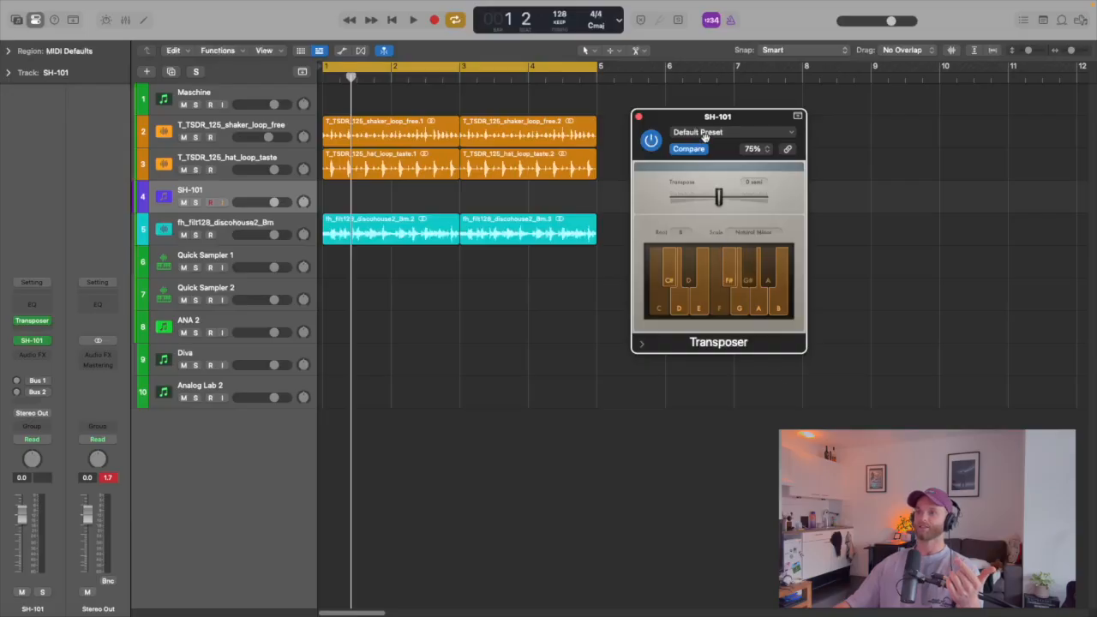
- Bypass the Transposer and move its window farther away from the regions
{"action": "left_click_drag", "start_coordinate": [703, 116], "coordinate": [766, 123]}
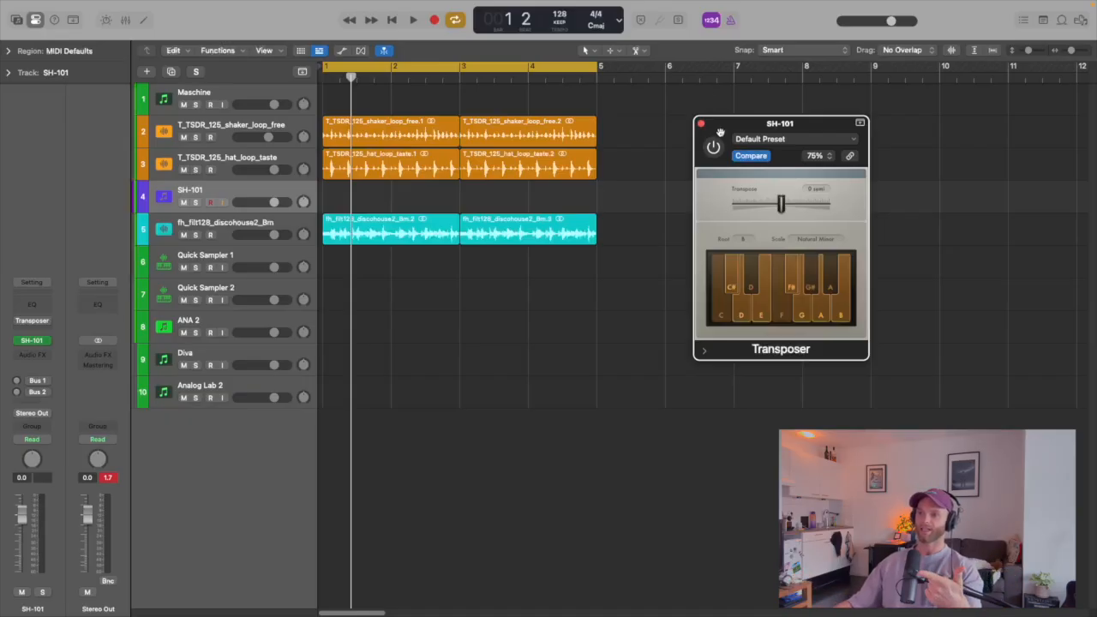
{"action": "left_click_drag", "start_coordinate": [720, 131], "coordinate": [713, 125]}
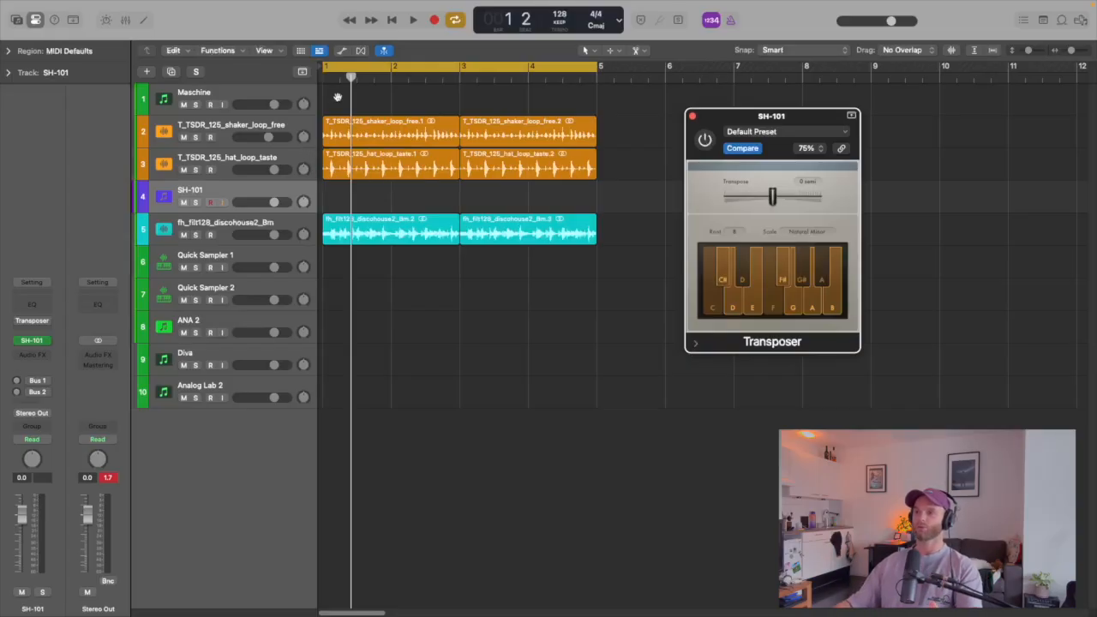
{"action": "left_click_drag", "start_coordinate": [720, 116], "coordinate": [782, 123]}
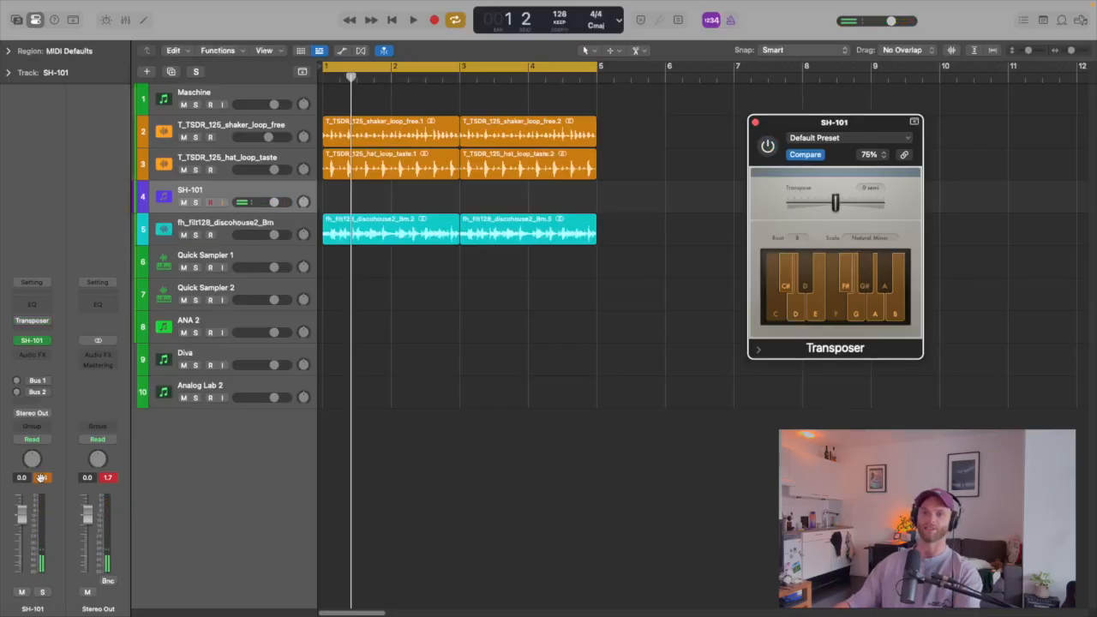
- Open the SH-101 synth, place its window beside the Transposer, and load preset A-2: BS SH-101 Bass 1
{"action": "left_click", "coordinate": [32, 340]}
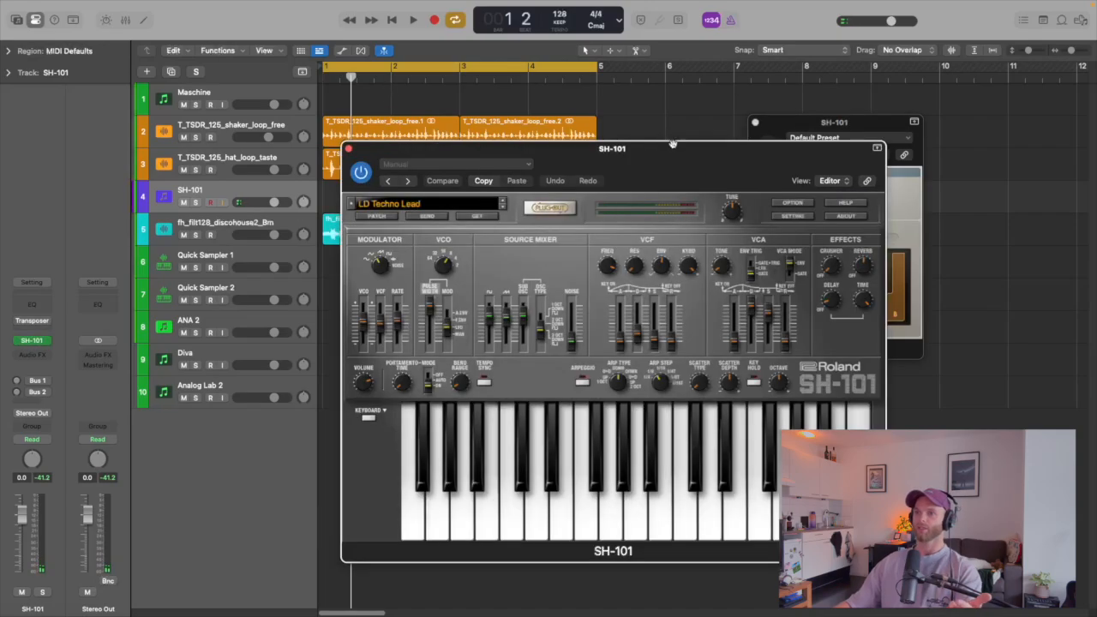
{"action": "left_click_drag", "start_coordinate": [673, 144], "coordinate": [578, 147]}
{"action": "left_click_drag", "start_coordinate": [787, 125], "coordinate": [876, 149]}
{"action": "left_click_drag", "start_coordinate": [627, 169], "coordinate": [626, 135]}
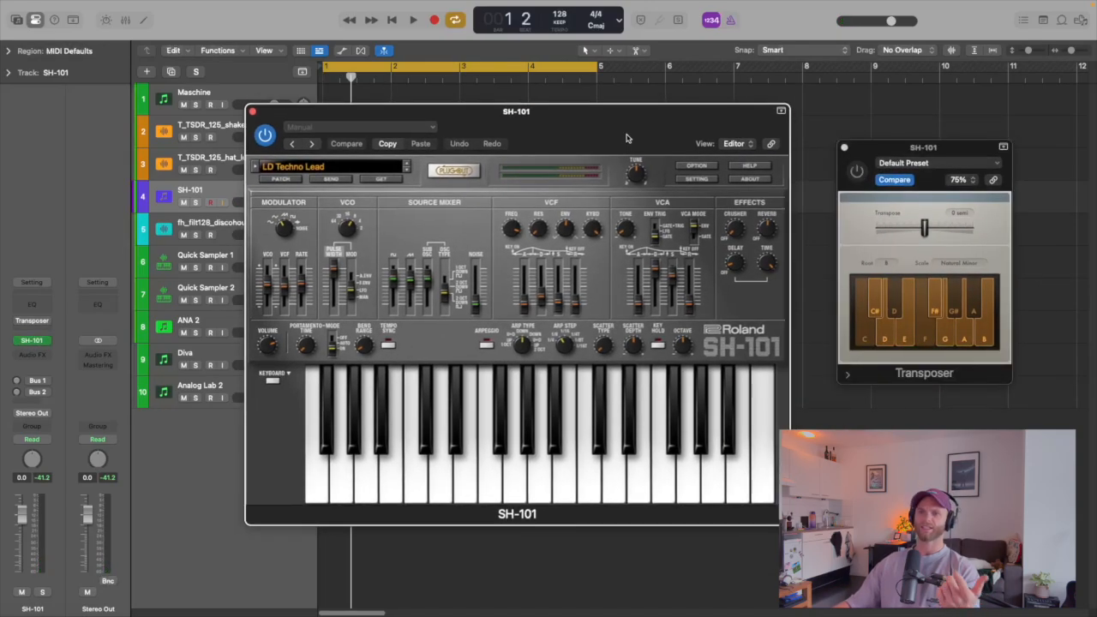
{"action": "left_click", "coordinate": [348, 166]}
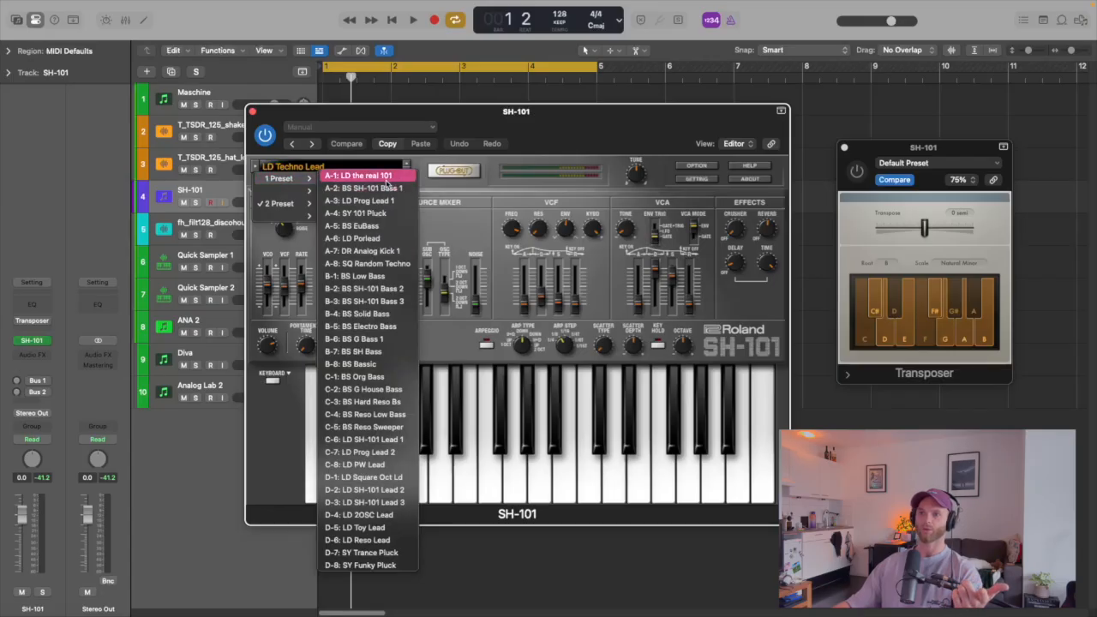
{"action": "left_click", "coordinate": [364, 188]}
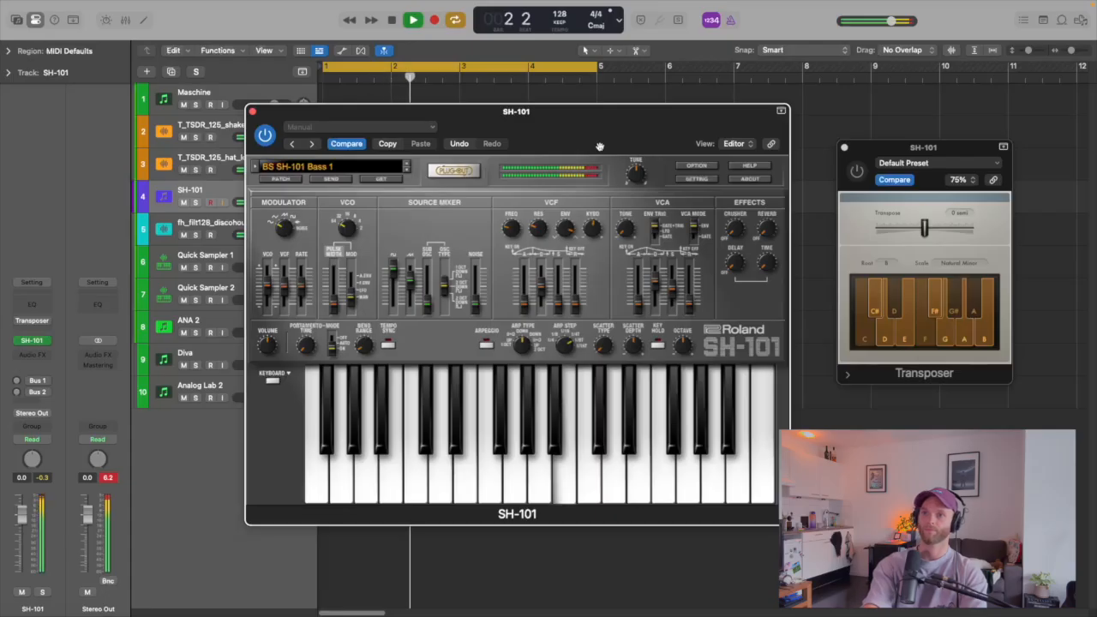
- Hide the plug-in windows and record a four-bar bass line on the SH-101 track over the looped bars
{"action": "key", "text": "space"}
{"action": "key", "text": "v"}
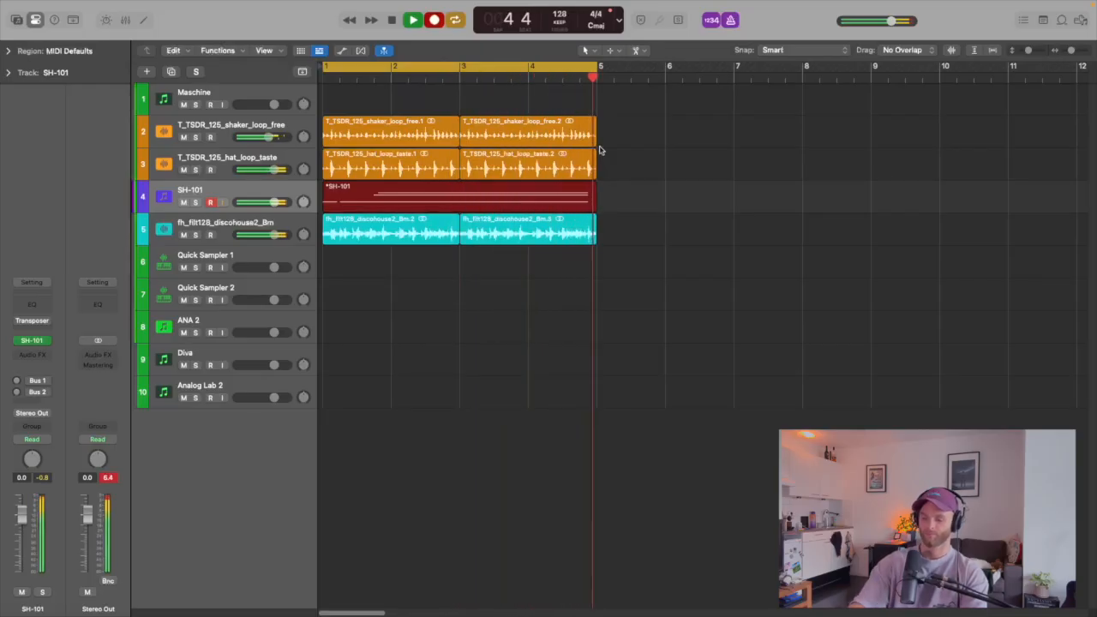
{"action": "key", "text": "space"}
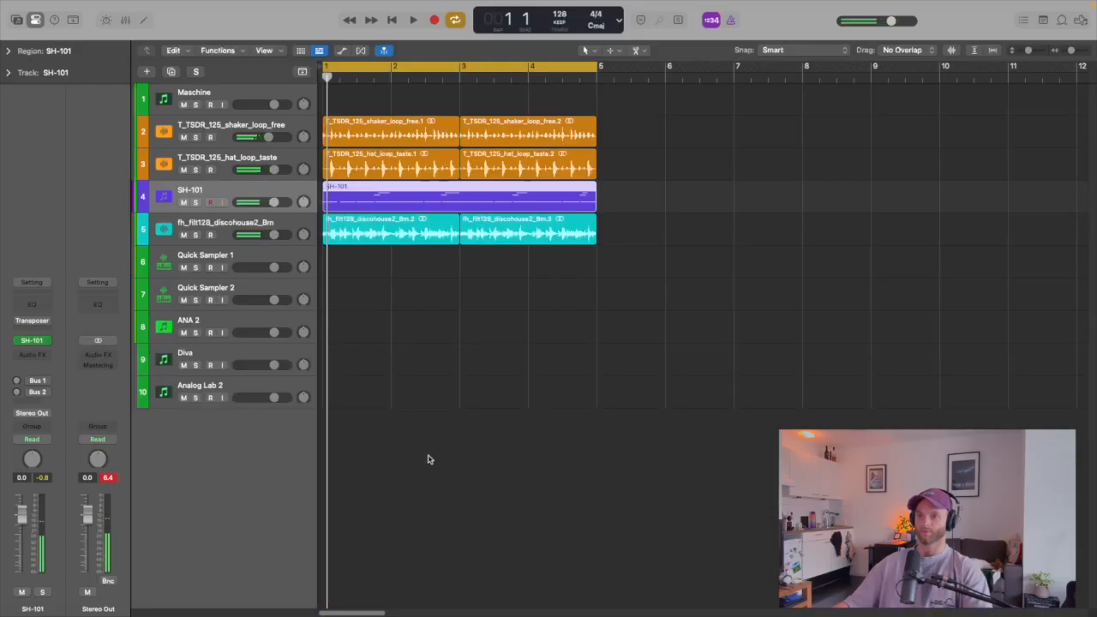
- Open the SH-101 region in the Piano Roll with all four bars in view
{"action": "key", "text": "e"}
{"action": "key", "text": "super+Left"}
{"action": "key", "text": "super+Left"}
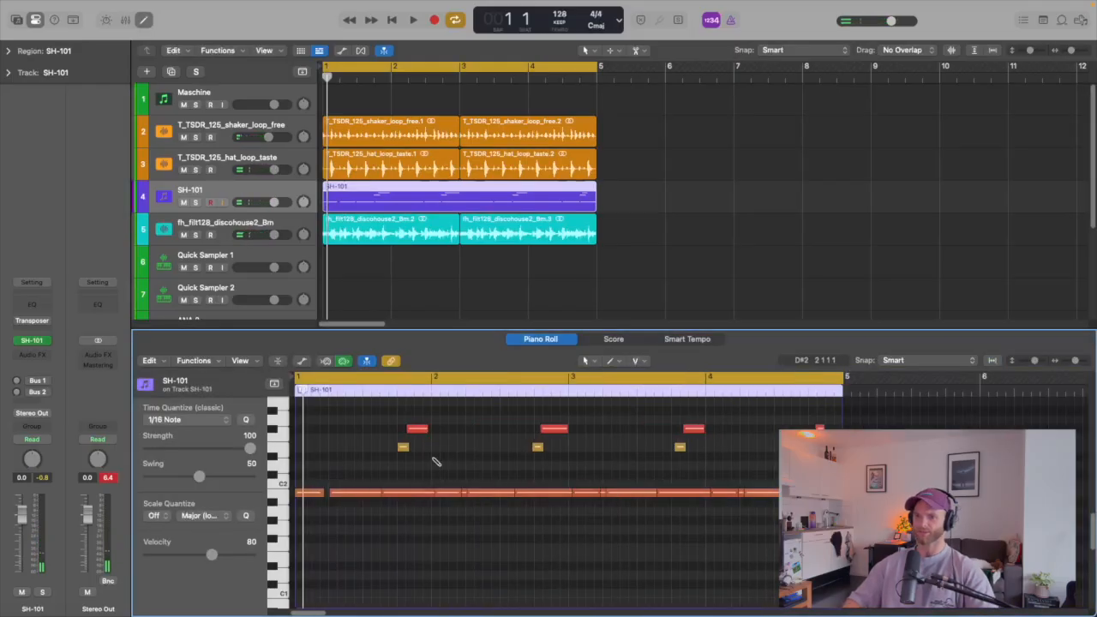
- Try deleting every low B note after the first two and shortening the second, and undo the edits
{"action": "left_click", "coordinate": [355, 492]}
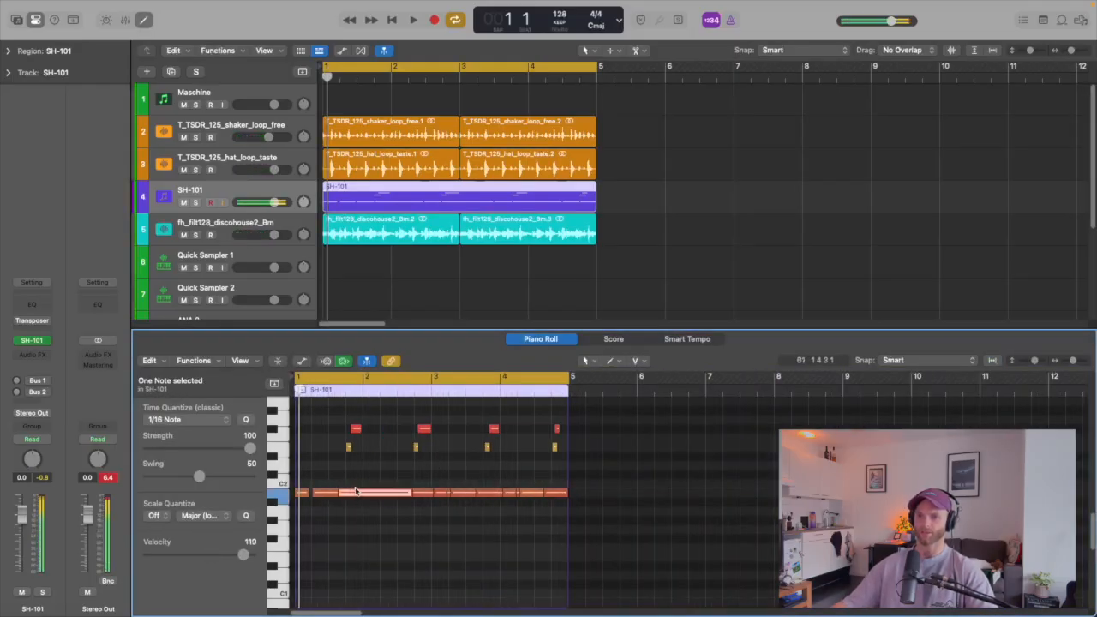
{"action": "left_click_drag", "start_coordinate": [347, 479], "coordinate": [593, 515]}
{"action": "key", "text": "Delete"}
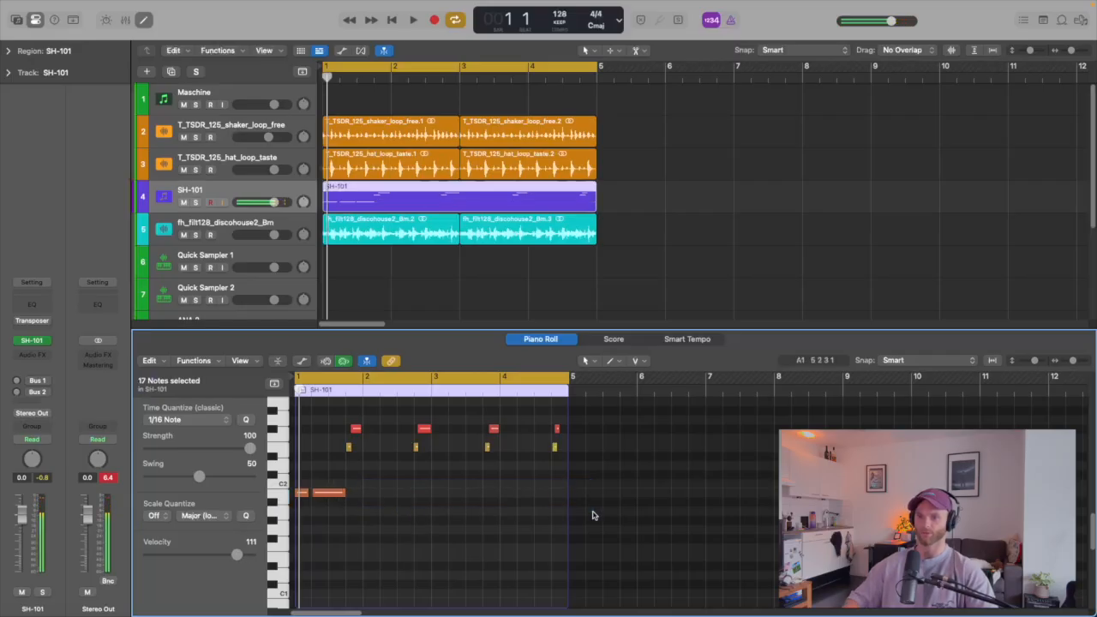
{"action": "key", "text": "super+Right"}
{"action": "key", "text": "super+Right"}
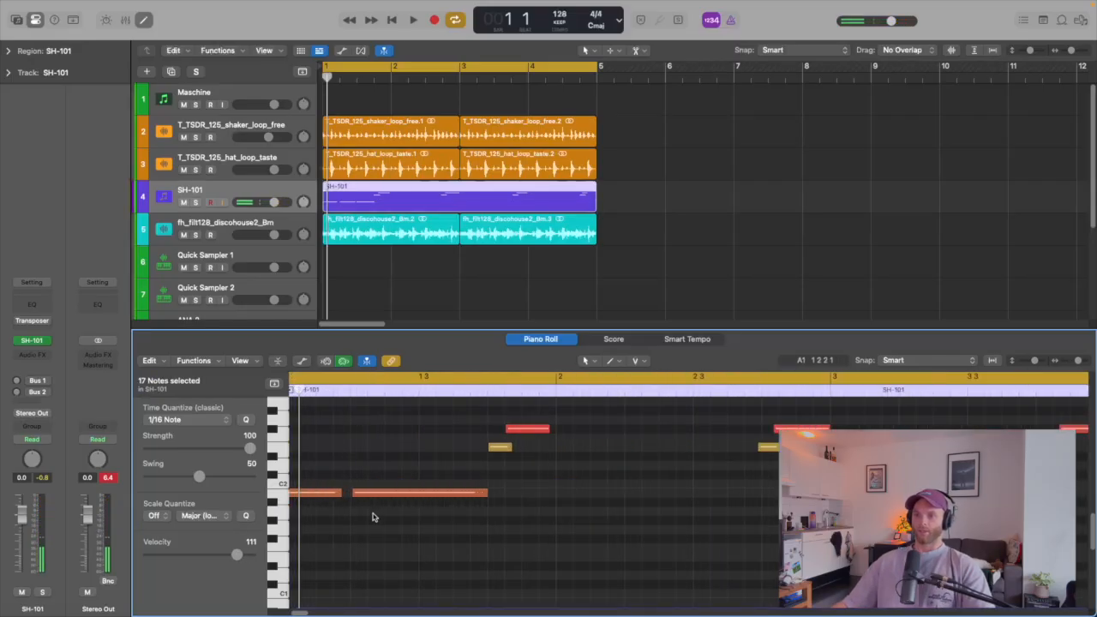
{"action": "left_click", "coordinate": [452, 494]}
{"action": "left_click_drag", "start_coordinate": [485, 494], "coordinate": [404, 496]}
{"action": "key", "text": "space"}
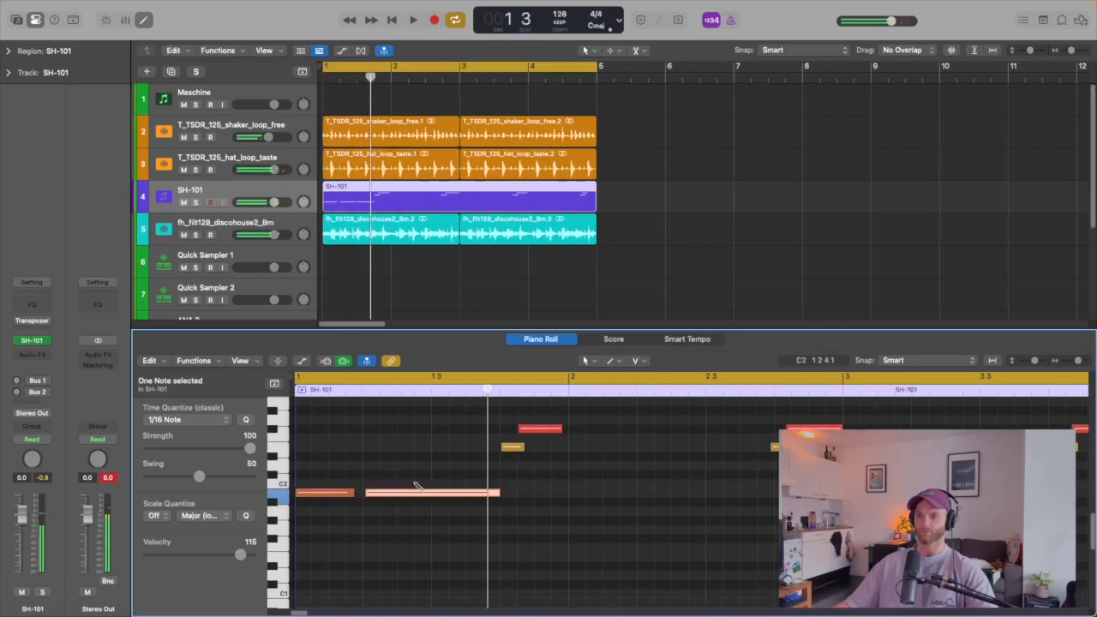
{"action": "key", "text": "super+z"}
- Shorten the second low B note to end just before beat 3, and start the third earlier, at about 1 3 3
{"action": "left_click", "coordinate": [437, 494]}
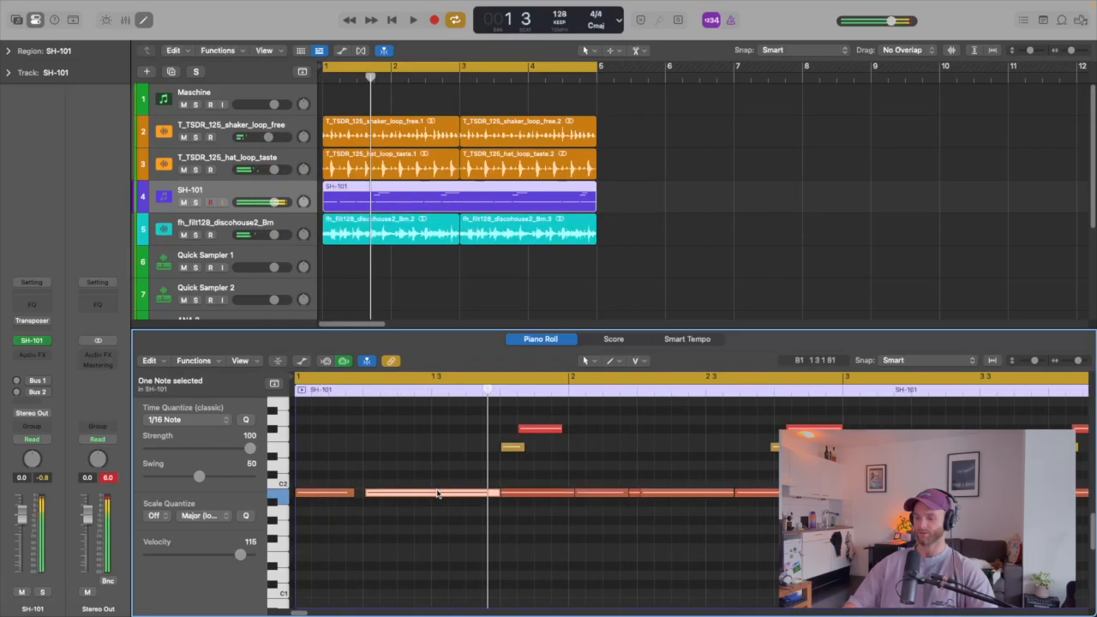
{"action": "key", "text": "Delete"}
{"action": "left_click_drag", "start_coordinate": [603, 485], "coordinate": [797, 524]}
- Split the SH-101 region at bar 2, splitting the crossing notes, and delete everything after the first bar
{"action": "left_click_drag", "start_coordinate": [372, 75], "coordinate": [391, 76]}
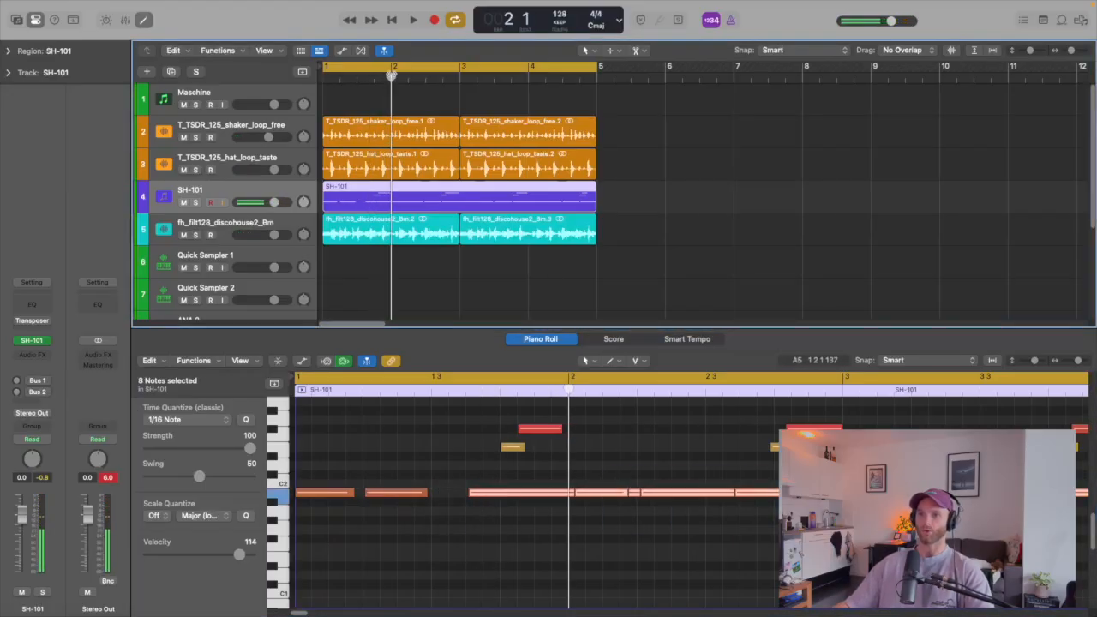
{"action": "key", "text": "super+t"}
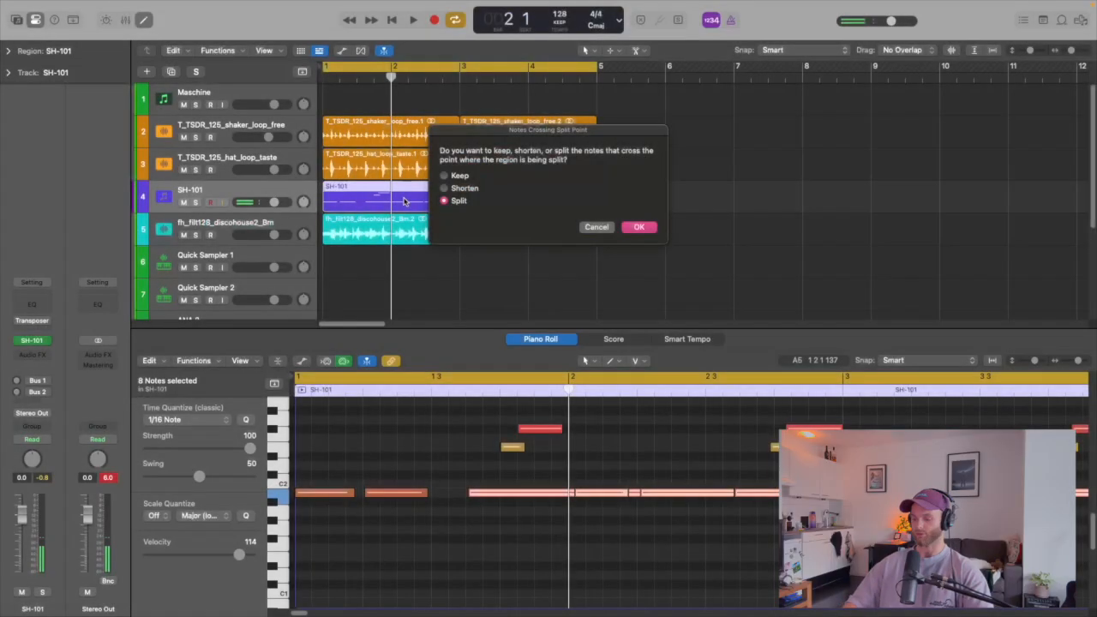
{"action": "key", "text": "Return"}
{"action": "key", "text": "Delete"}
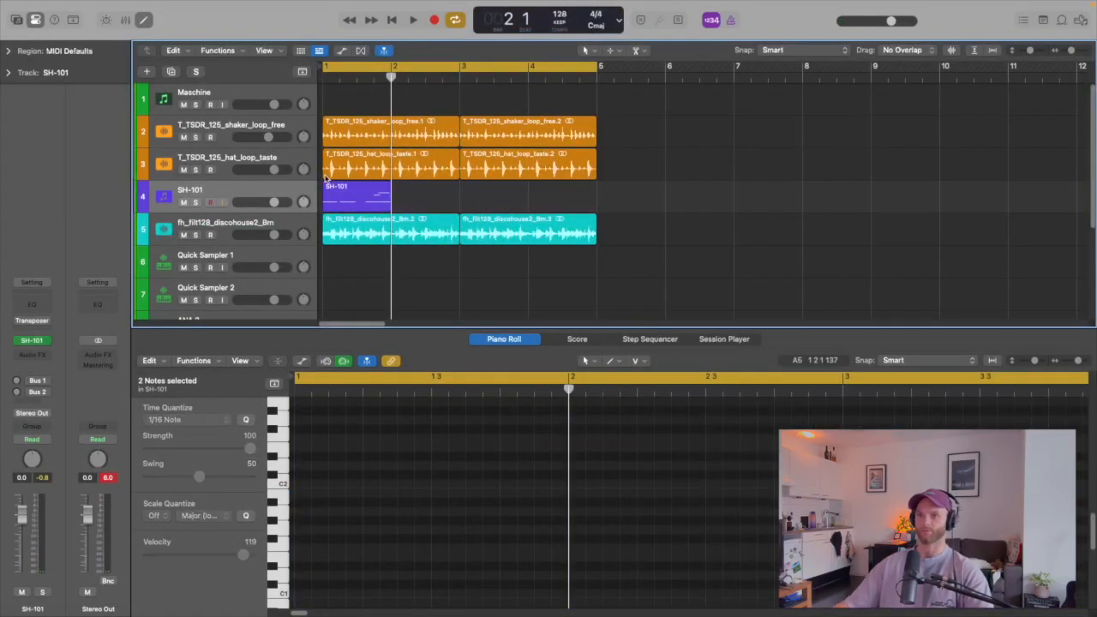
- Loop bar 1 and quantize all notes of the one-bar bass region to 1/16 notes, auditioning the result
{"action": "left_click", "coordinate": [328, 197]}
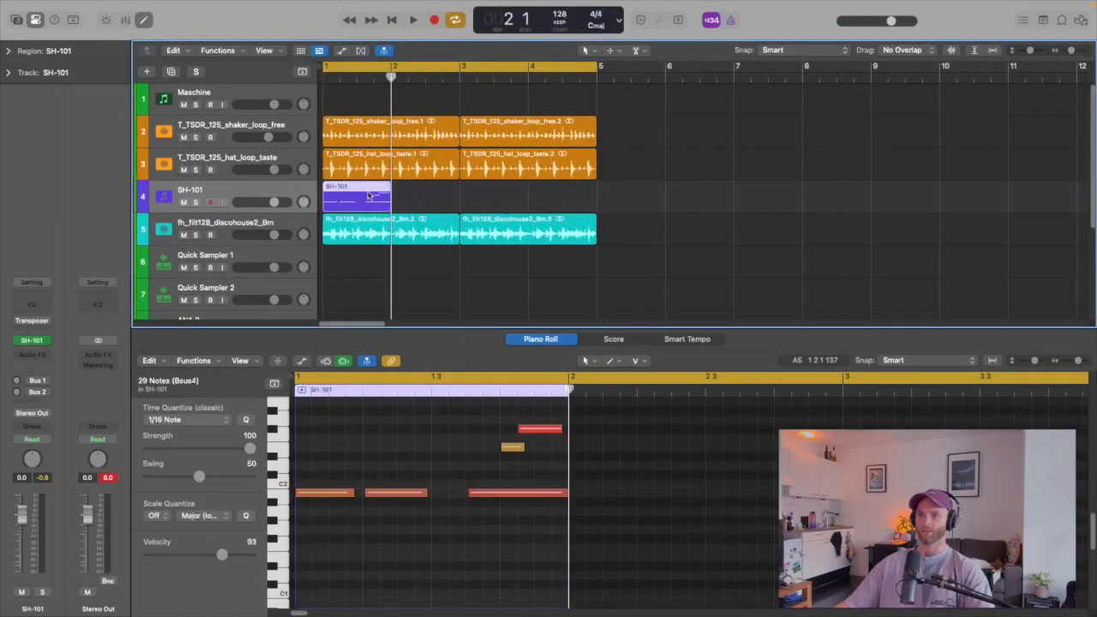
{"action": "left_click", "coordinate": [400, 461]}
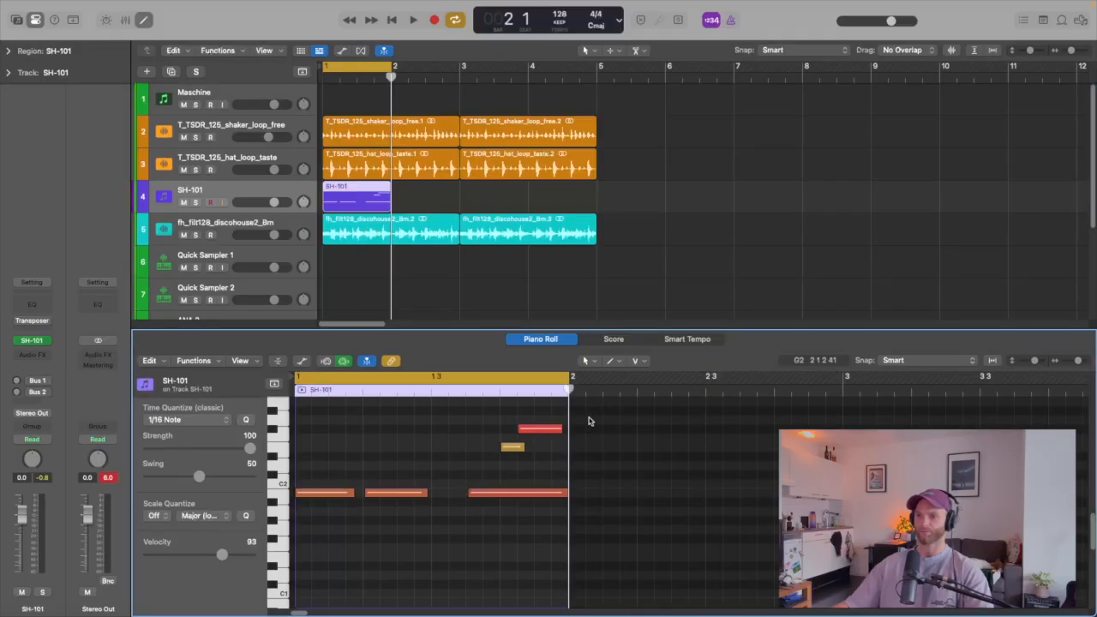
{"action": "left_click_drag", "start_coordinate": [589, 421], "coordinate": [260, 545]}
{"action": "left_click", "coordinate": [451, 445]}
{"action": "key", "text": "space"}
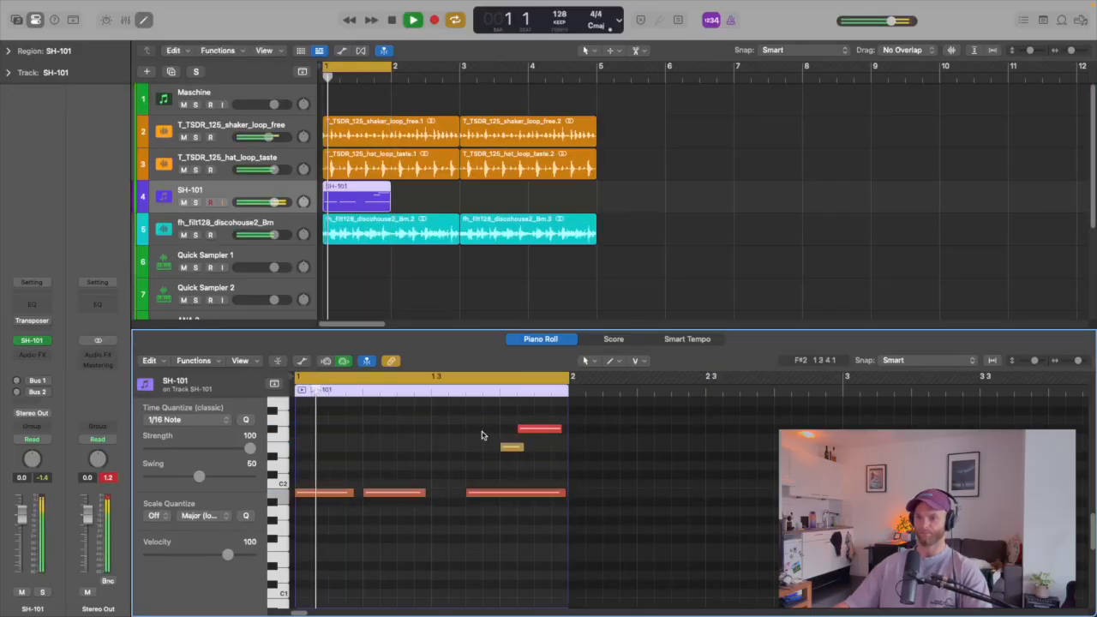
{"action": "key", "text": "space"}
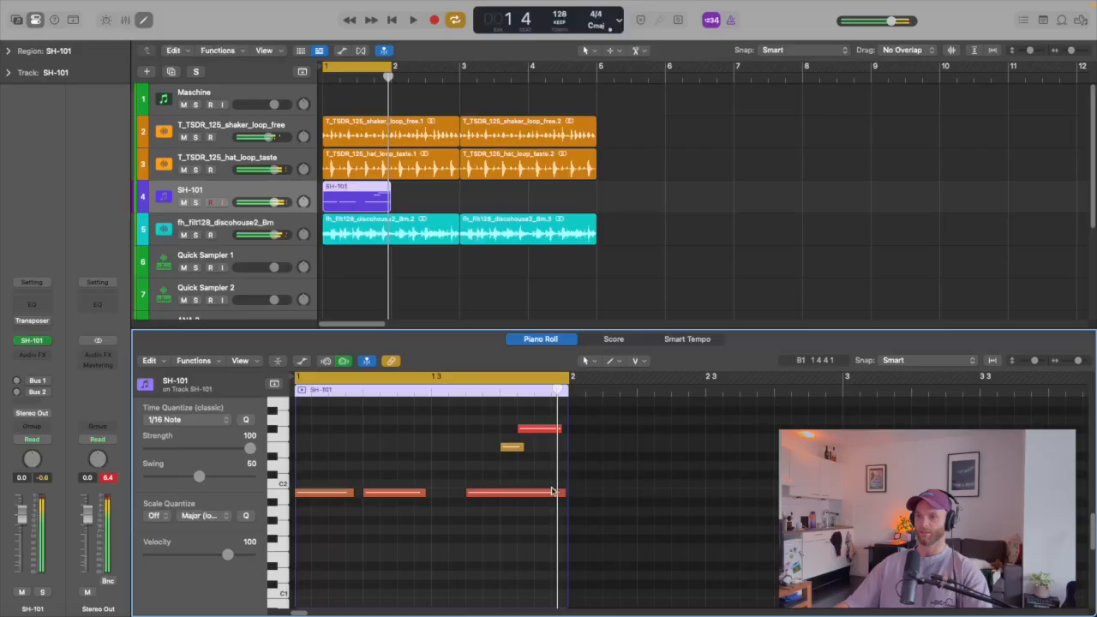
- Shorten the third low B note so it ends around beat 4, and play the loop
{"action": "left_click_drag", "start_coordinate": [563, 493], "coordinate": [505, 500]}
{"action": "left_click", "coordinate": [543, 495]}
{"action": "key", "text": "BackSpace"}
{"action": "key", "text": "space"}
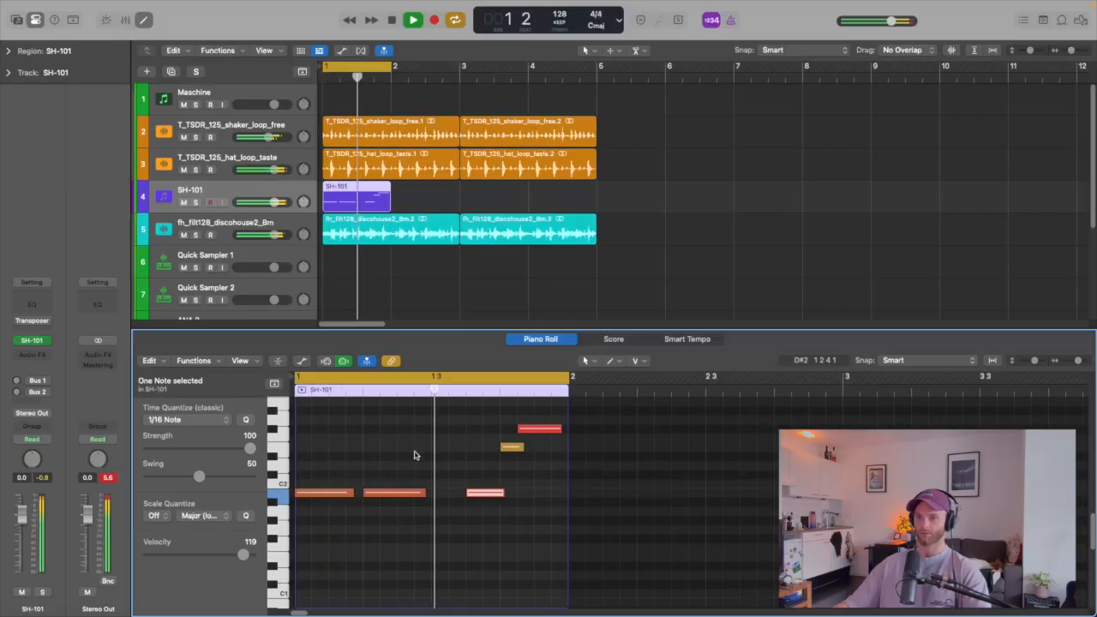
{"action": "key", "text": "space"}
- Shorten the first two low B notes together, making the first three sixteenths long, and audition the loop
{"action": "left_click_drag", "start_coordinate": [430, 445], "coordinate": [344, 499]}
{"action": "key", "text": "space"}
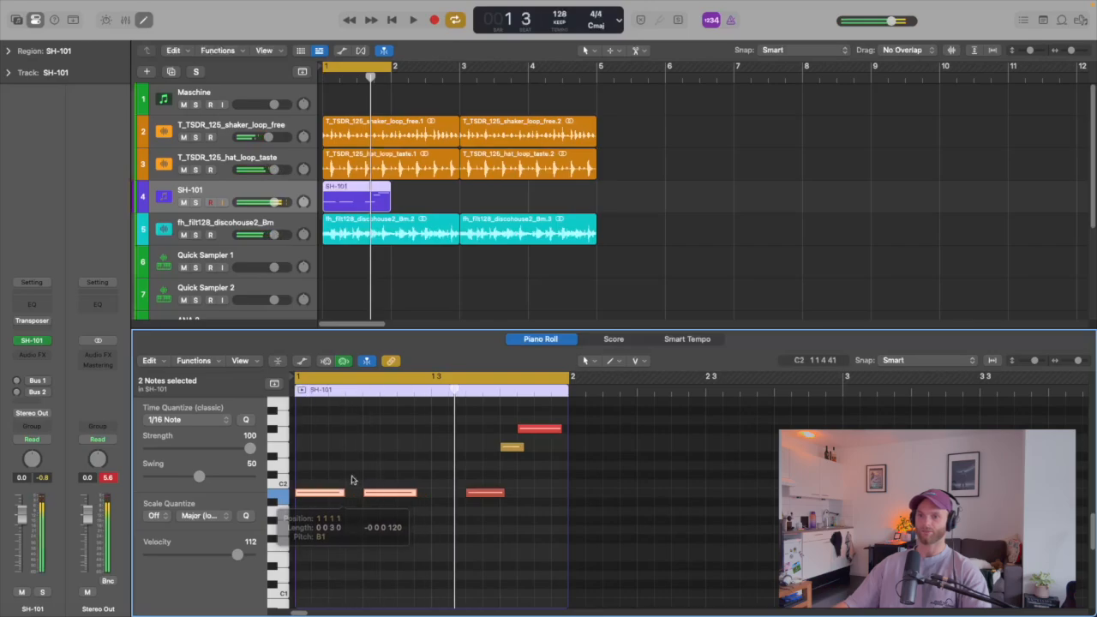
{"action": "left_click", "coordinate": [364, 466]}
{"action": "key", "text": "space"}
{"action": "key", "text": "space"}
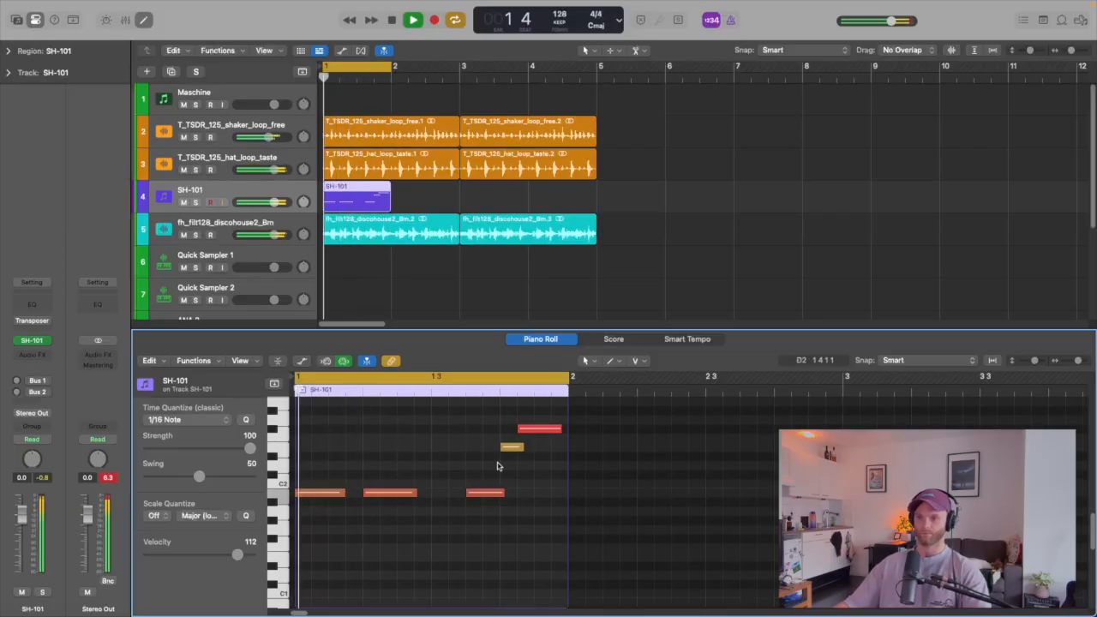
{"action": "key", "text": "space"}
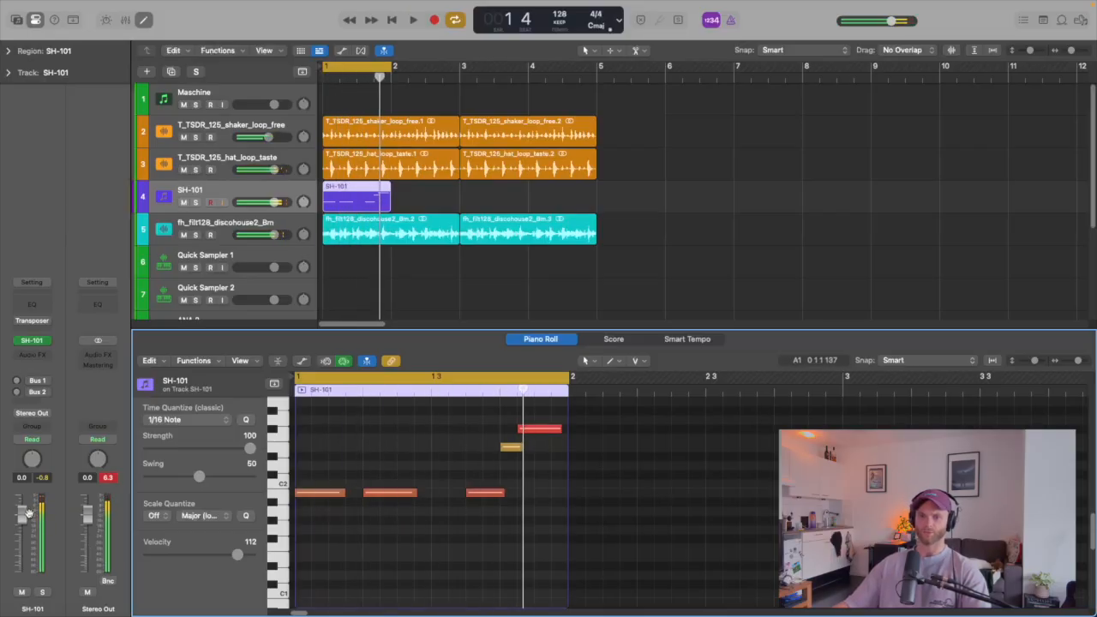
- Lower the SH-101 track's volume to -3.3 dB while the loop plays
{"action": "key", "text": "space"}
{"action": "left_click_drag", "start_coordinate": [21, 517], "coordinate": [22, 525]}
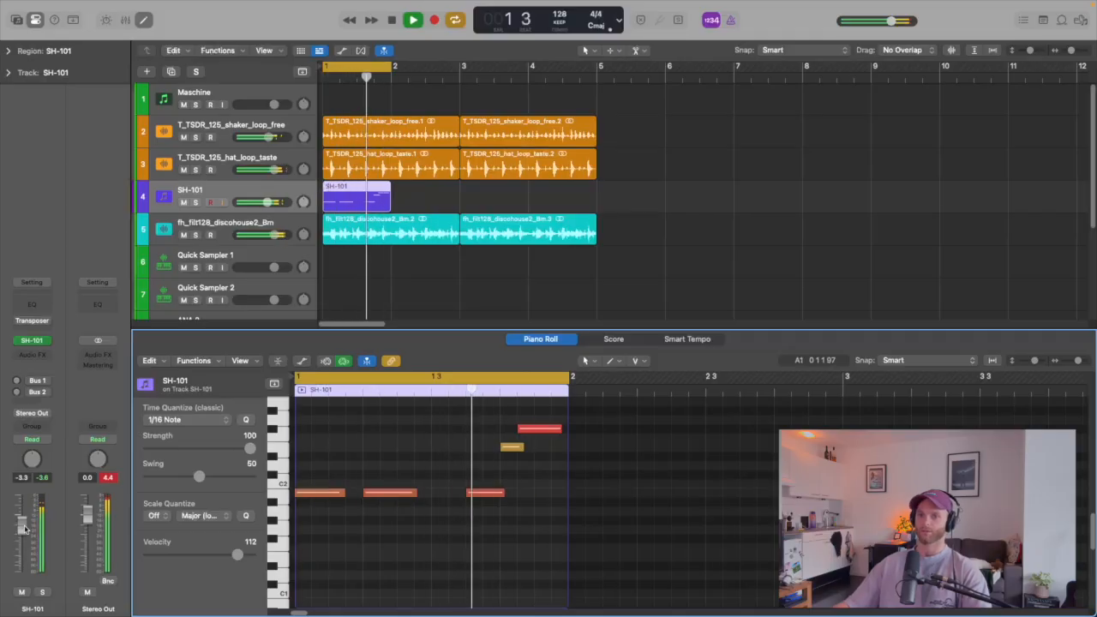
{"action": "key", "text": "space"}
- Insert Kickstart 2 as an audio effect on the SH-101 track and close the SH-101 and Transposer windows
{"action": "left_click", "coordinate": [38, 354]}
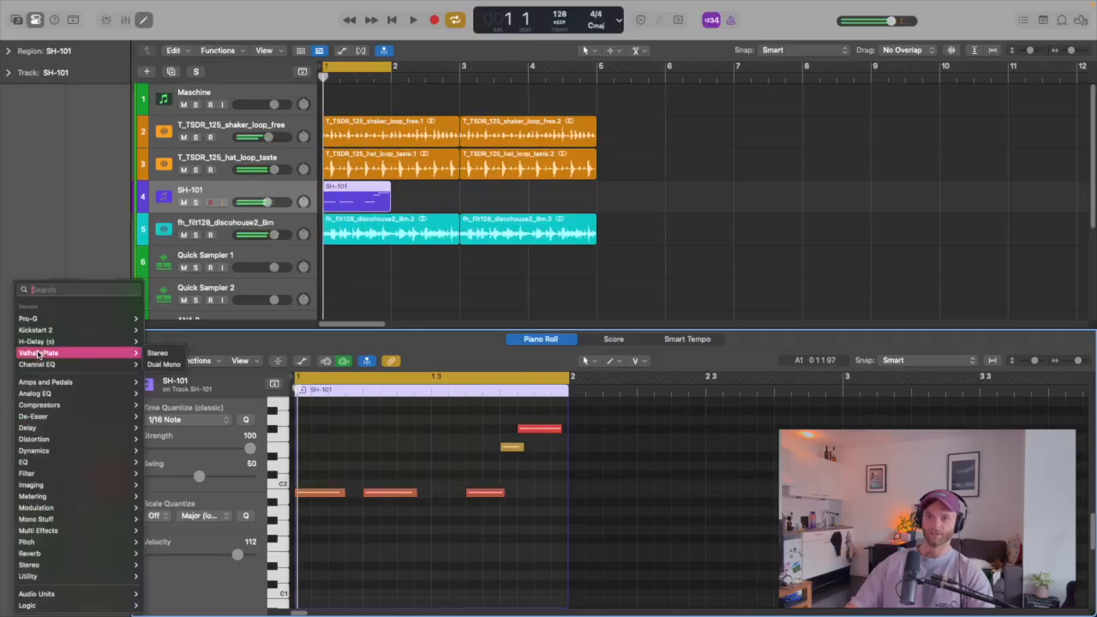
{"action": "left_click", "coordinate": [159, 330]}
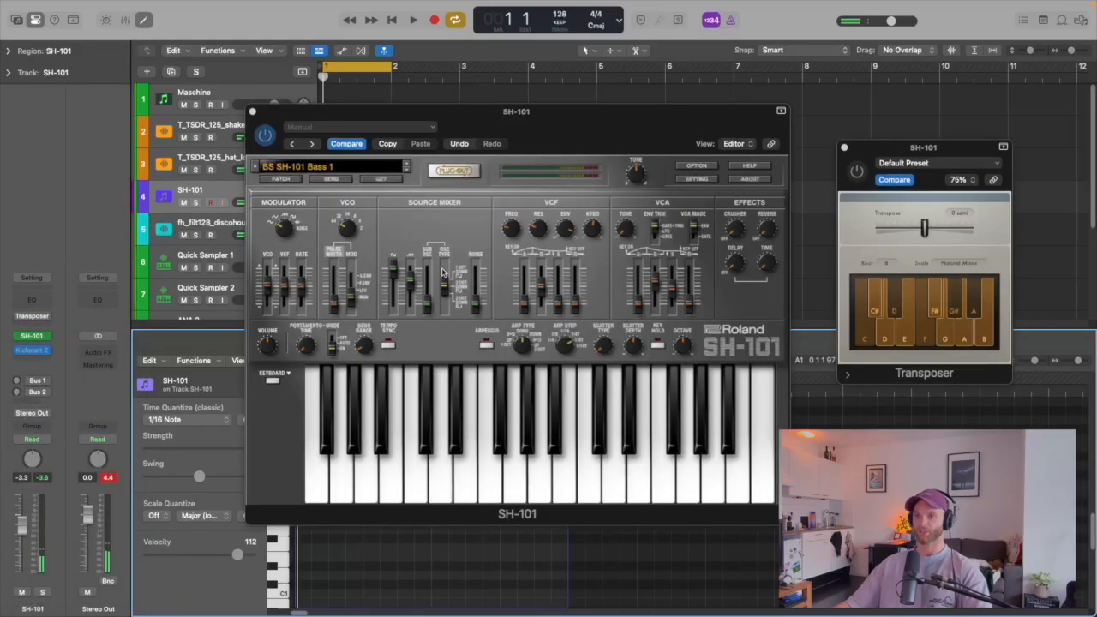
{"action": "left_click", "coordinate": [252, 112]}
{"action": "left_click", "coordinate": [844, 149]}
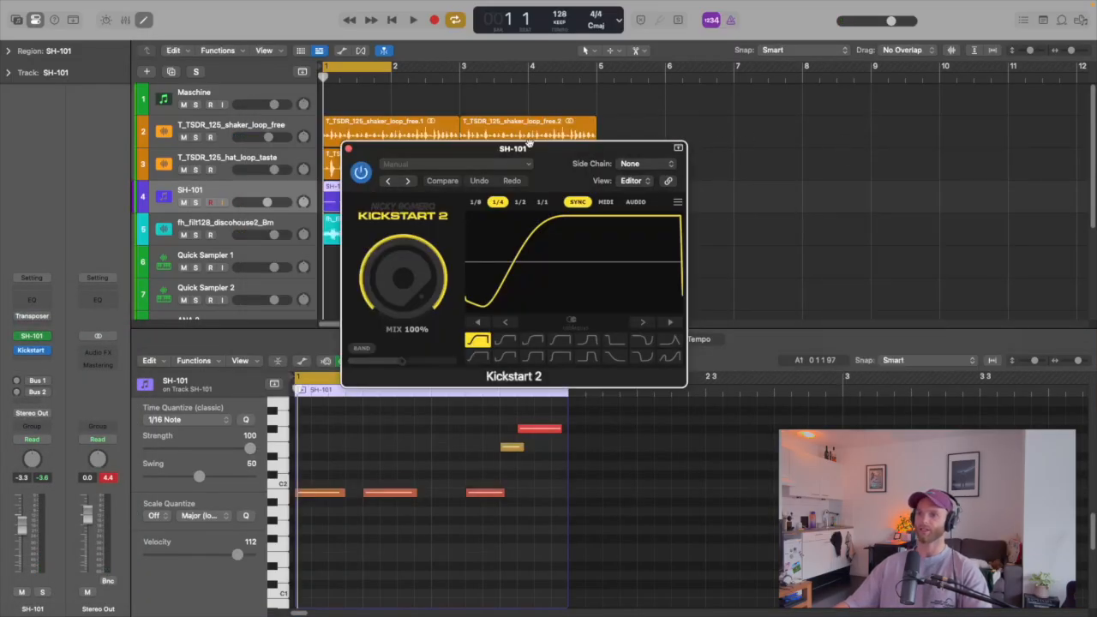
- Hide the Piano Roll, move the Kickstart 2 window below the regions, and start the loop
{"action": "key", "text": "e"}
{"action": "left_click_drag", "start_coordinate": [559, 157], "coordinate": [630, 269]}
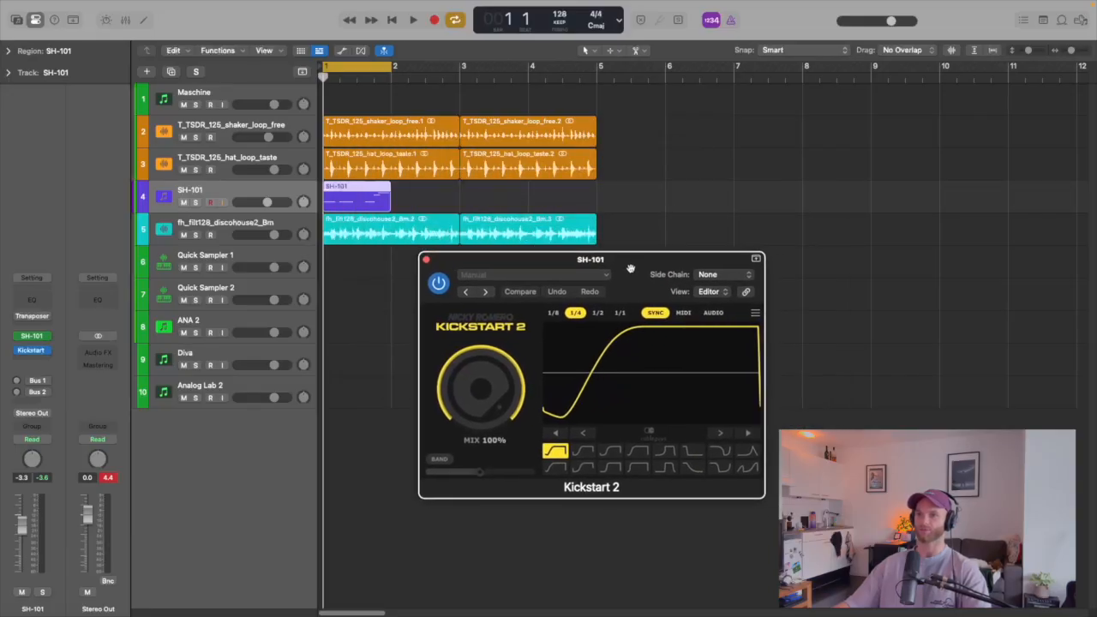
{"action": "key", "text": "space"}
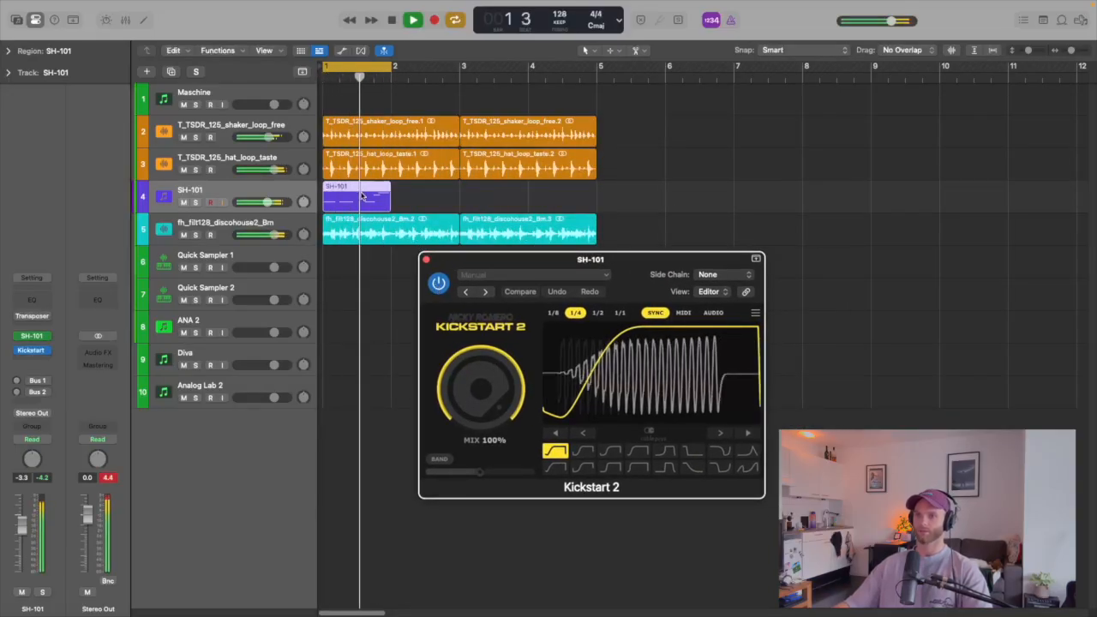
- Copy the one-bar SH-101 region to fill bars 2 to 4, and extend the loop over all four bars
{"action": "left_click_drag", "start_coordinate": [347, 199], "coordinate": [427, 202]}
{"action": "key", "text": "space"}
{"action": "key", "text": "super+z"}
{"action": "left_click_drag", "start_coordinate": [513, 199], "coordinate": [378, 202]}
{"action": "left_click_drag", "start_coordinate": [387, 200], "coordinate": [521, 201]}
{"action": "left_click_drag", "start_coordinate": [600, 65], "coordinate": [607, 106]}
- Compare Kickstart 2's second ducking curve with the first, keep the first, and set the mix to 76%
{"action": "left_click_drag", "start_coordinate": [589, 259], "coordinate": [602, 240]}
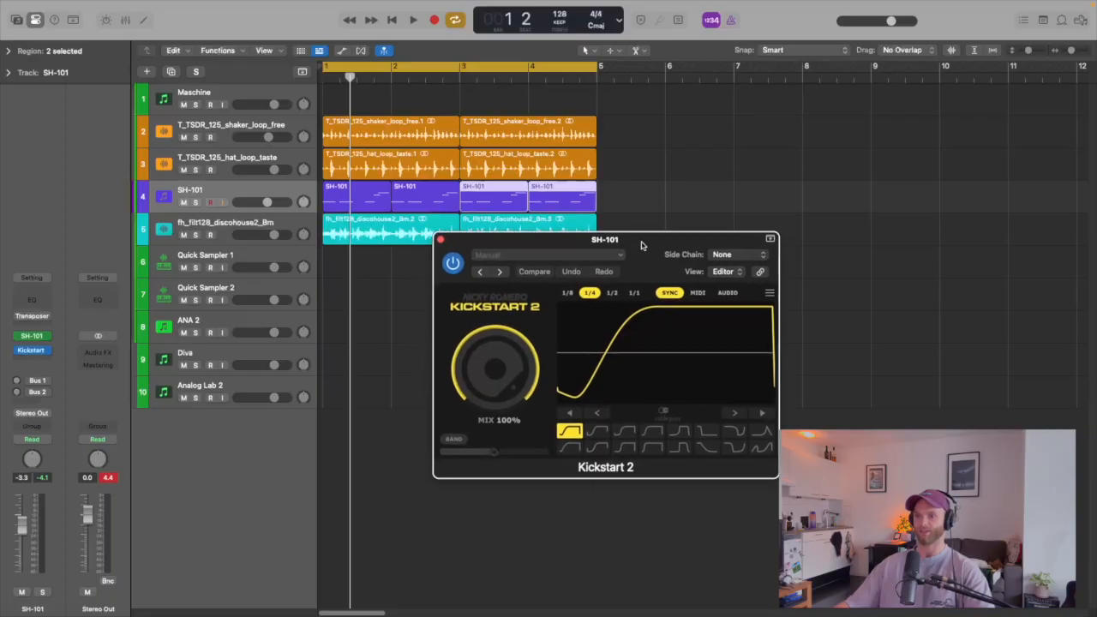
{"action": "key", "text": "space"}
{"action": "left_click", "coordinate": [595, 431]}
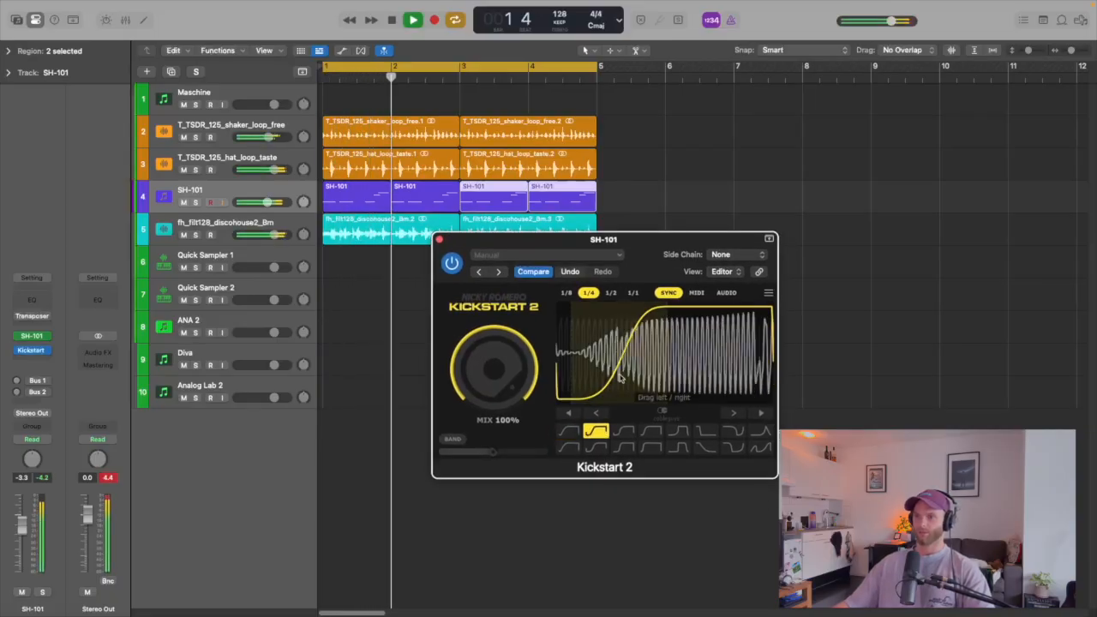
{"action": "left_click", "coordinate": [569, 431]}
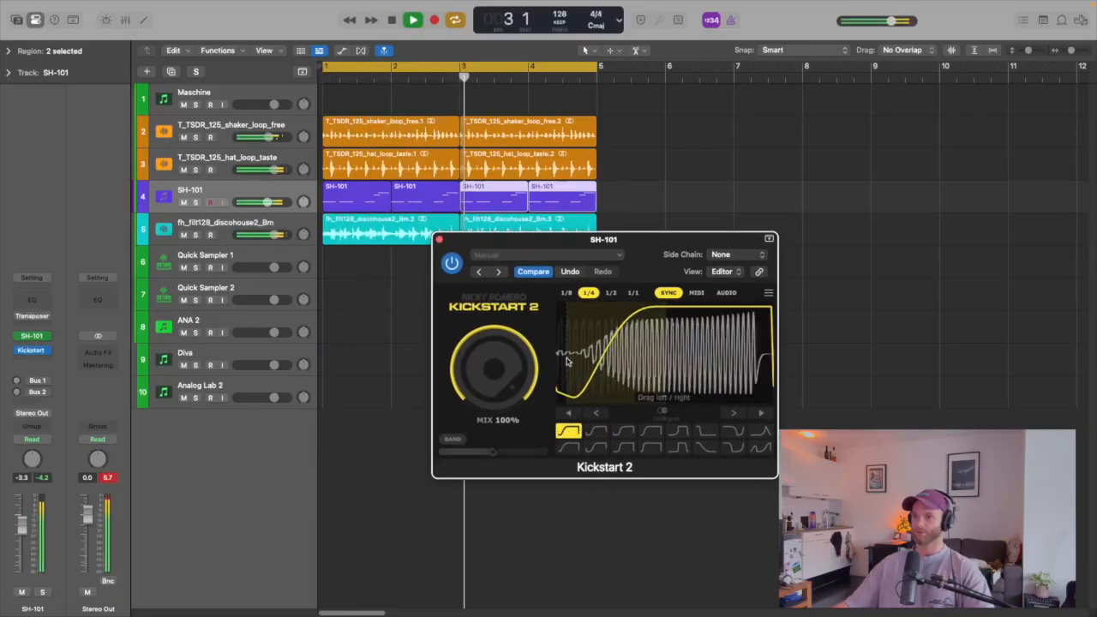
{"action": "left_click_drag", "start_coordinate": [494, 367], "coordinate": [493, 385]}
{"action": "key", "text": "space"}
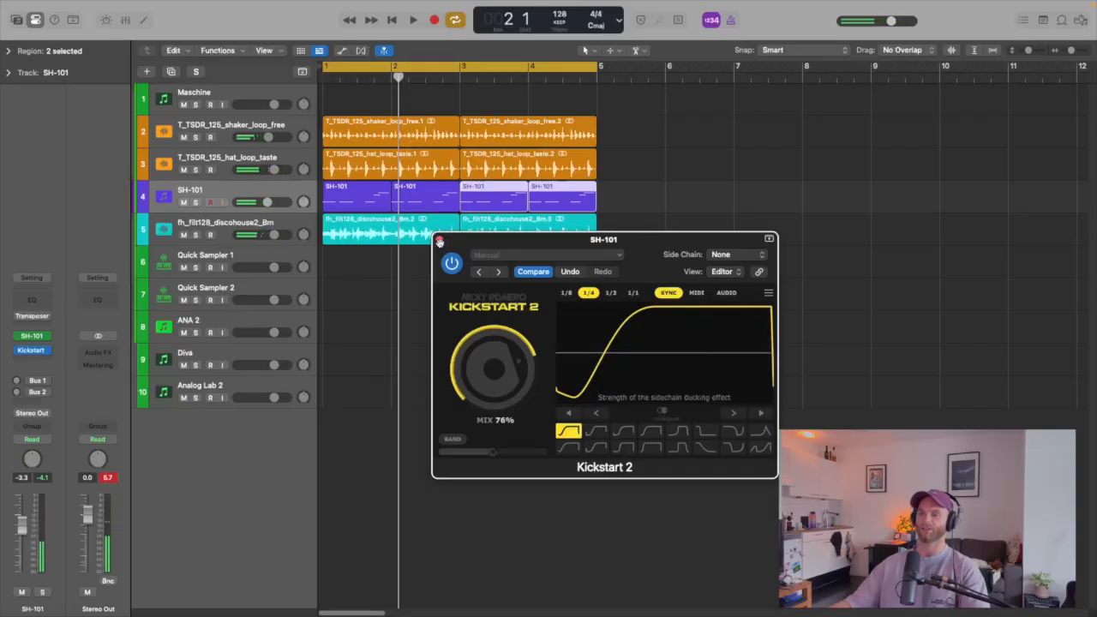
{"action": "left_click", "coordinate": [437, 238]}
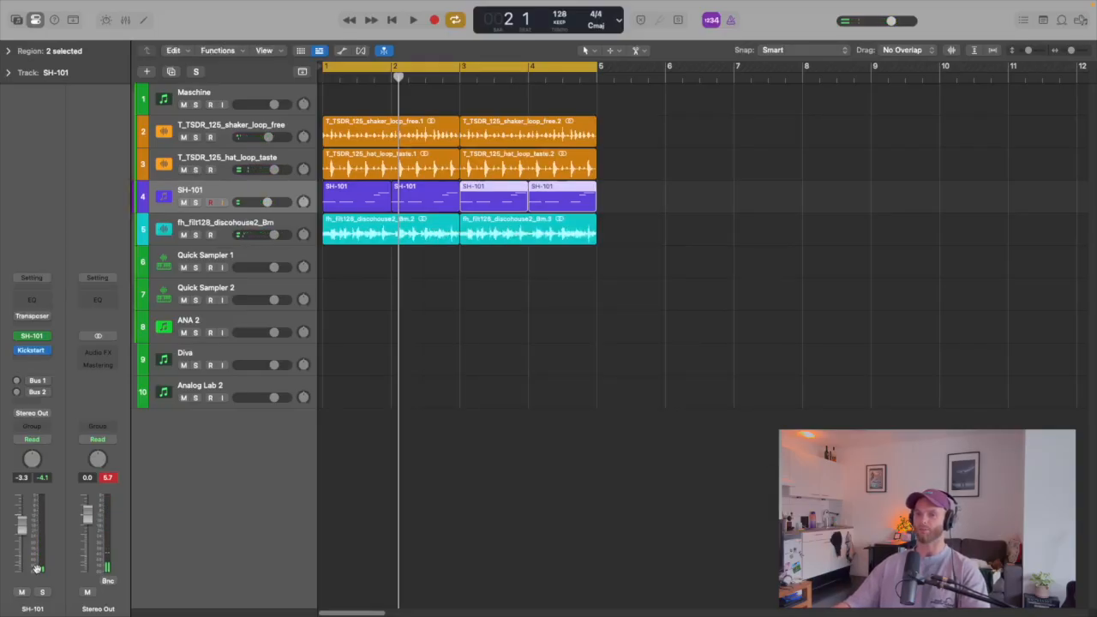
- Lower the SH-101 track's volume to -4.9 dB while listening to the four-bar loop
{"action": "key", "text": "space"}
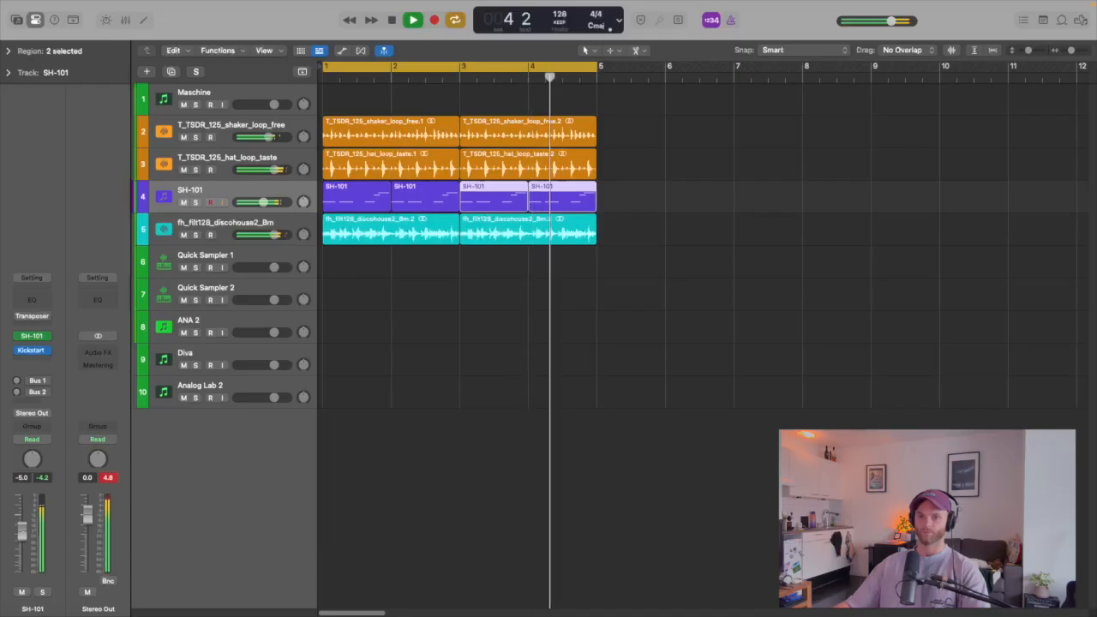
{"action": "left_click_drag", "start_coordinate": [22, 532], "coordinate": [23, 530]}
{"action": "key", "text": "space"}
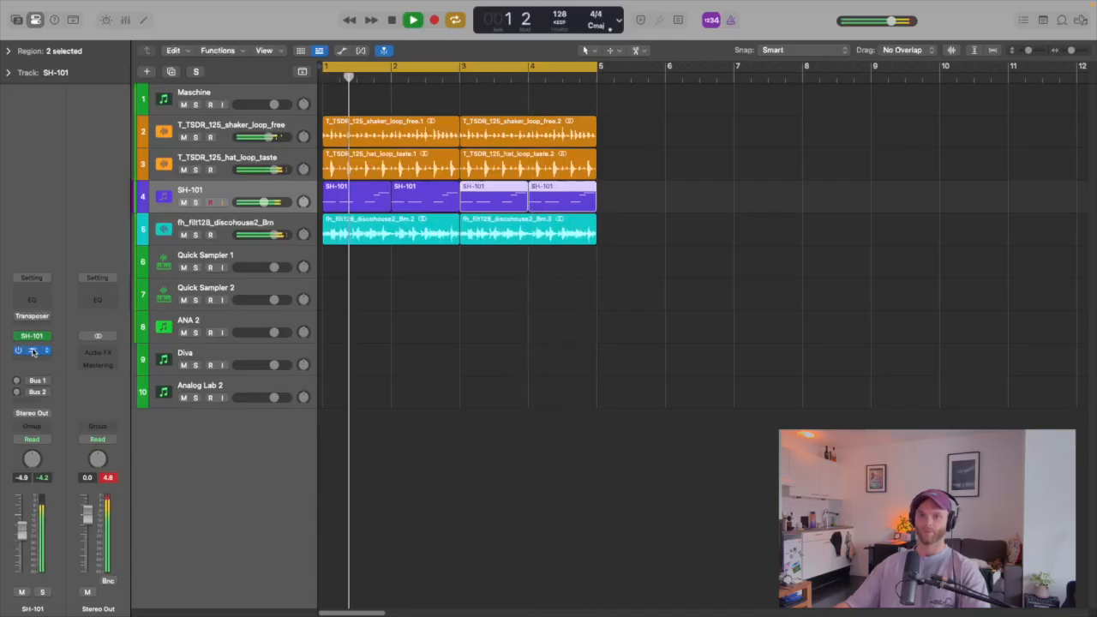
- Load preset B-1: BS Low Bass in the SH-101 synth and move its window farther down
{"action": "left_click", "coordinate": [31, 335]}
{"action": "left_click", "coordinate": [336, 170]}
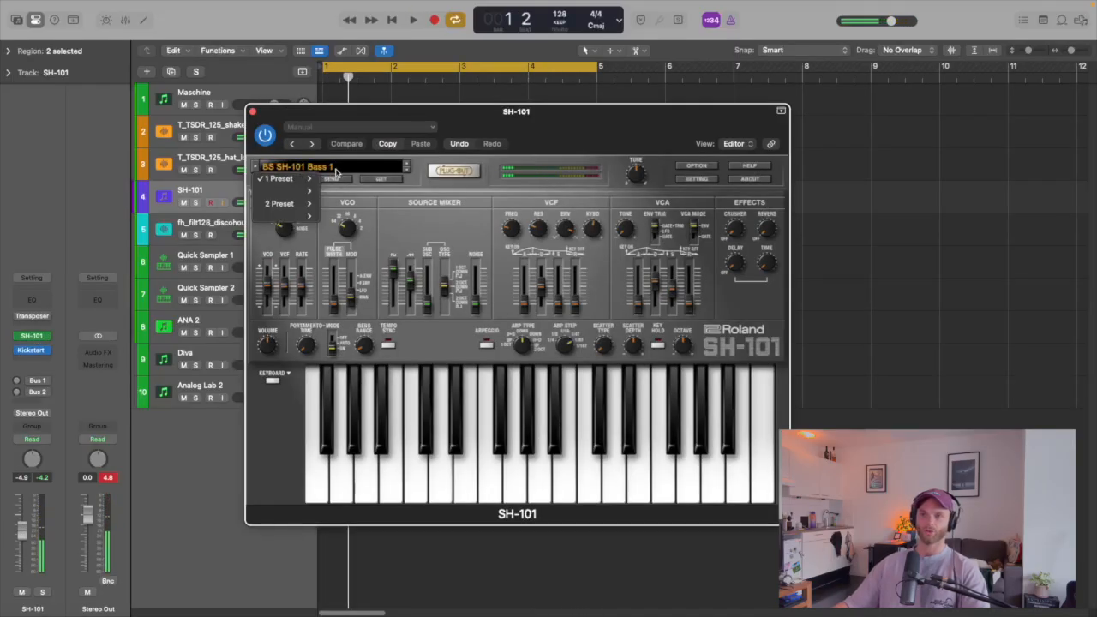
{"action": "mouse_move", "coordinate": [303, 181]}
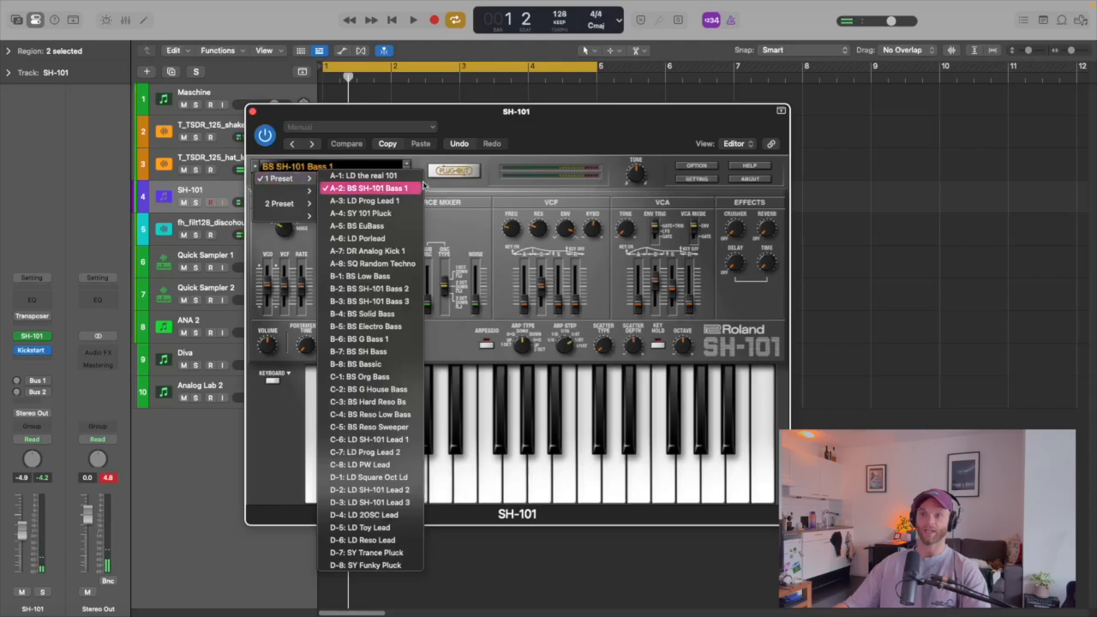
{"action": "left_click", "coordinate": [397, 277]}
{"action": "left_click_drag", "start_coordinate": [581, 129], "coordinate": [660, 170]}
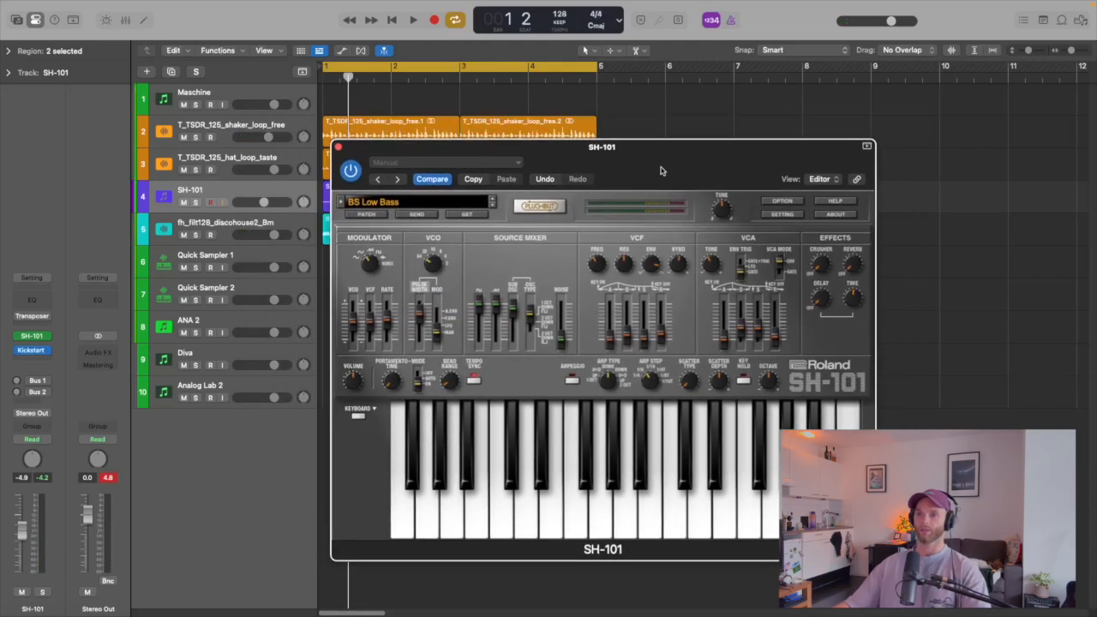
- Audition the bass sound over the loop and switch the SH-101 to preset BS SH-101 Bass 2
{"action": "key", "text": "space"}
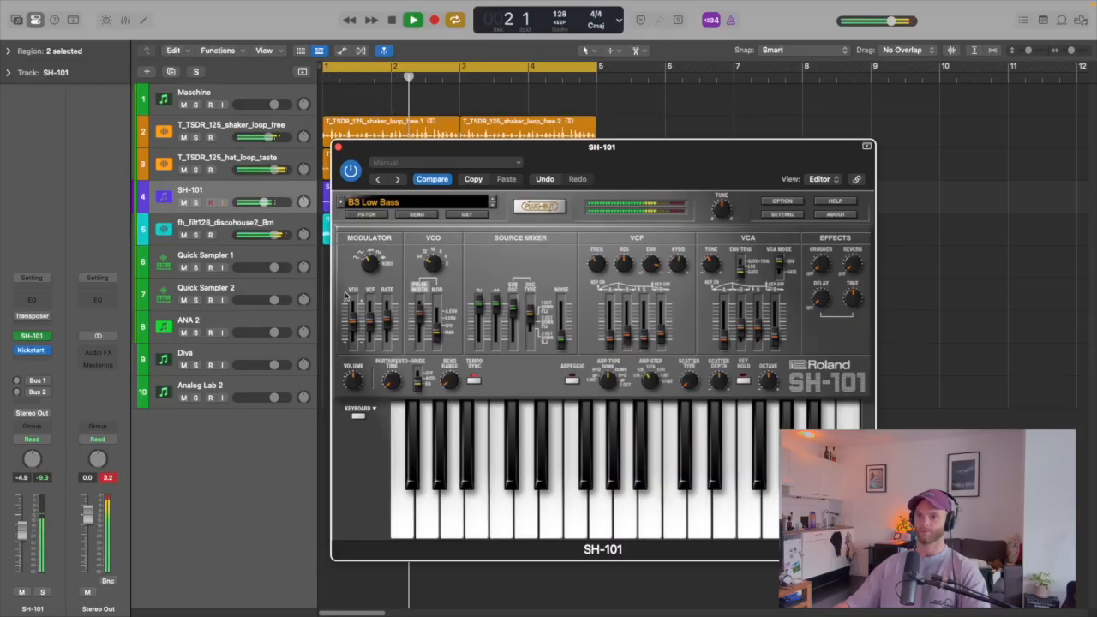
{"action": "left_click", "coordinate": [492, 207]}
{"action": "key", "text": "space"}
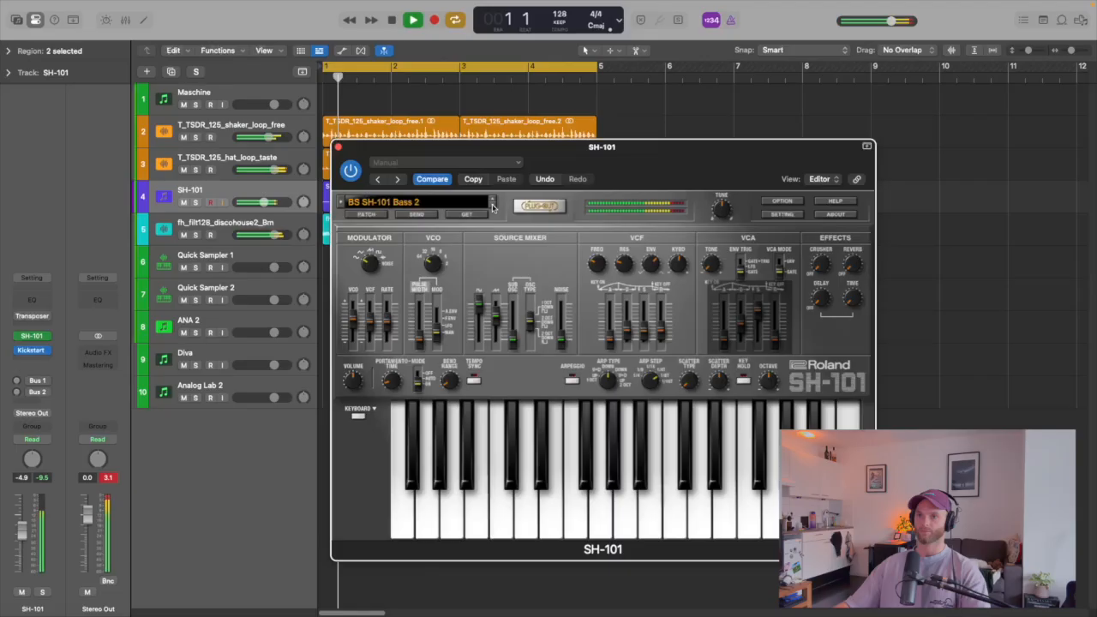
- Try the SH-101 presets BS SH-101 Bass 3 and BS Solid Bass over the loop, with the track volume at -0.9 dB
{"action": "left_click", "coordinate": [492, 206]}
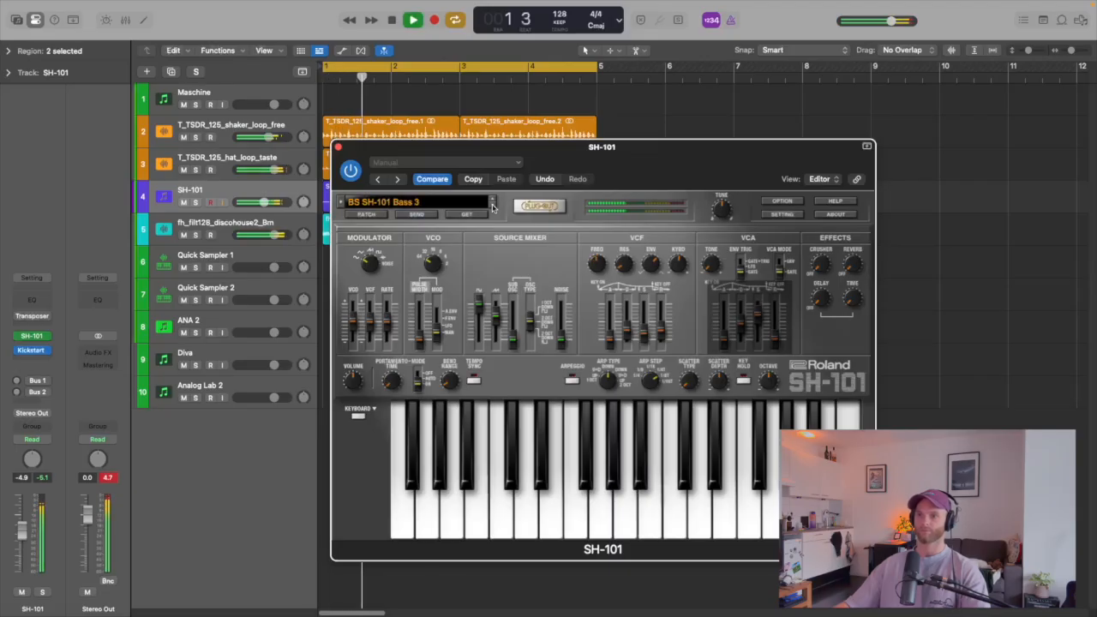
{"action": "left_click", "coordinate": [492, 206]}
{"action": "key", "text": "space"}
{"action": "key", "text": "space"}
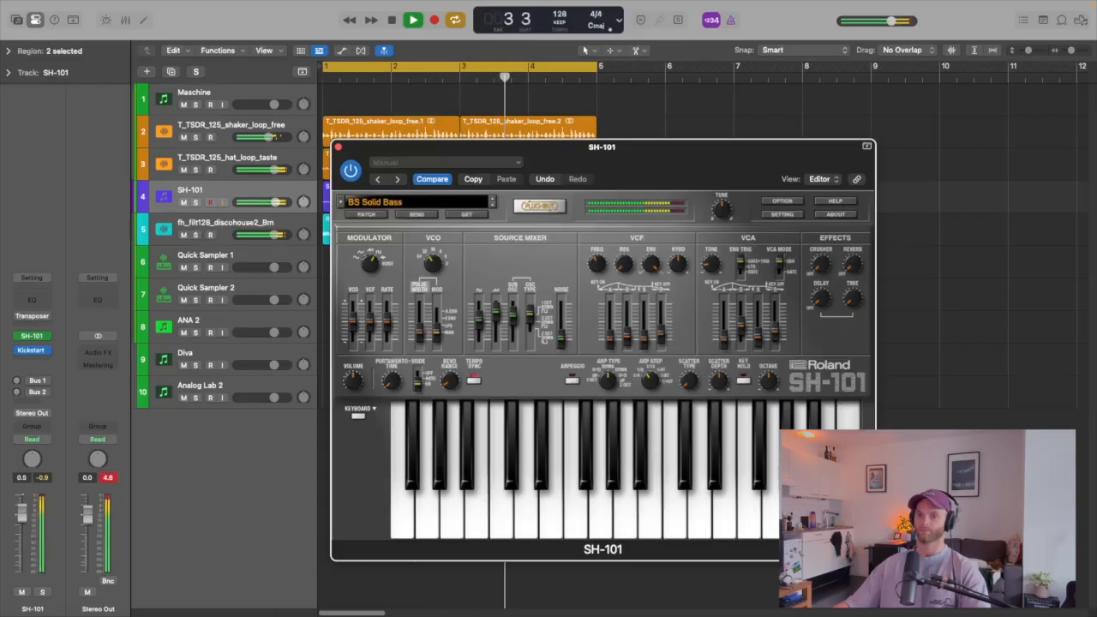
{"action": "left_click", "coordinate": [121, 497]}
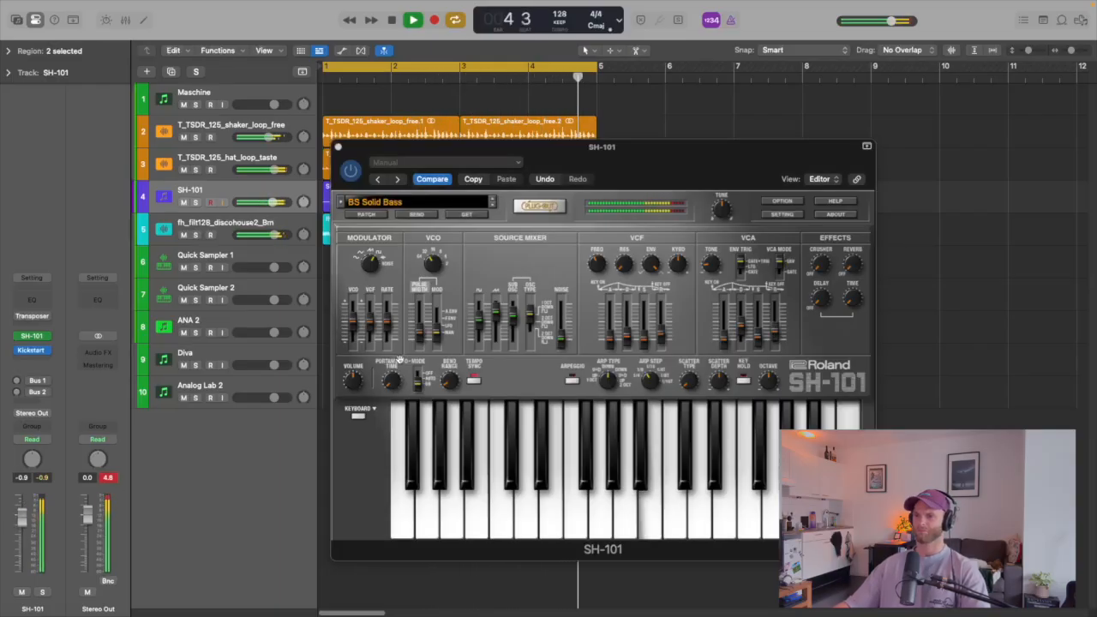
{"action": "key", "text": "space"}
- Audition the SH-101 presets BS Electro Bass, BS G Bass 1, BS SH Bass and BS Bassic against the loop
{"action": "left_click", "coordinate": [492, 209]}
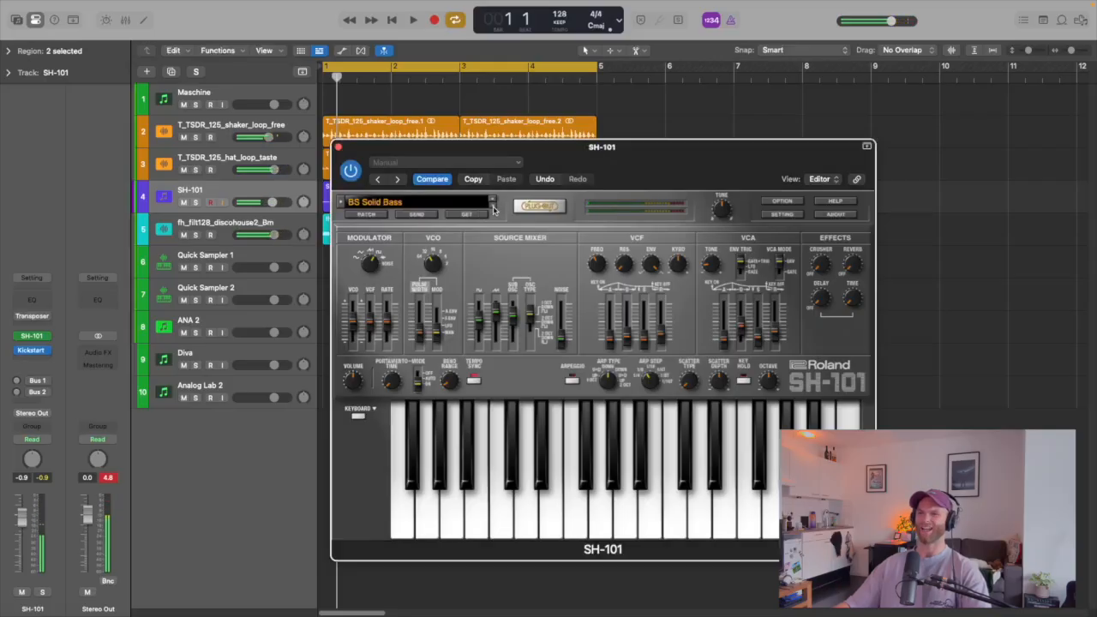
{"action": "key", "text": "space"}
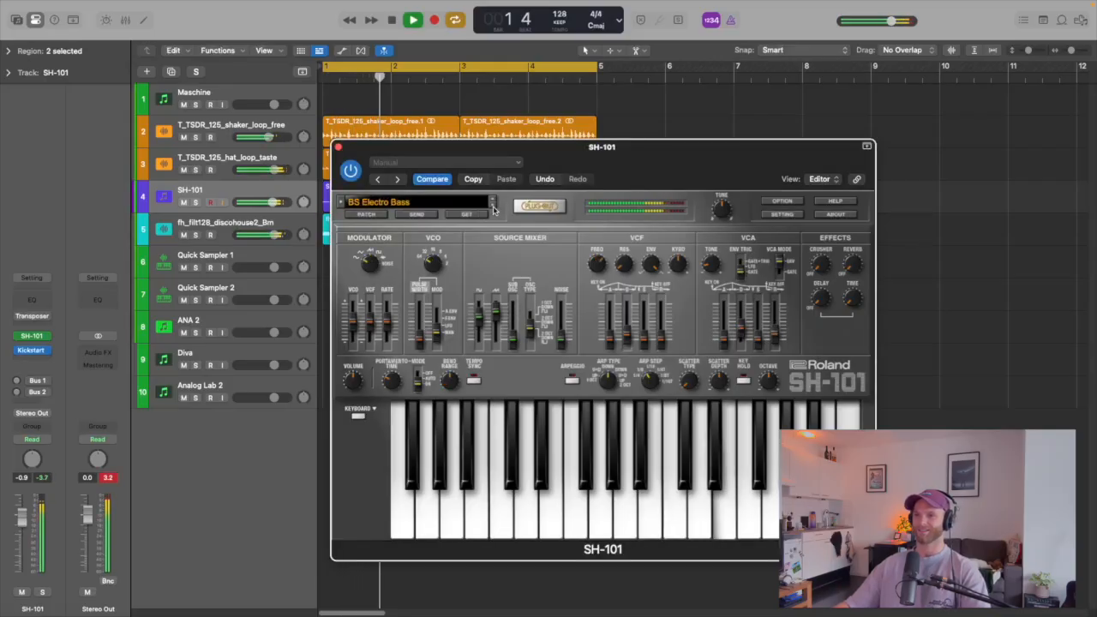
{"action": "left_click", "coordinate": [492, 205]}
{"action": "key", "text": "space"}
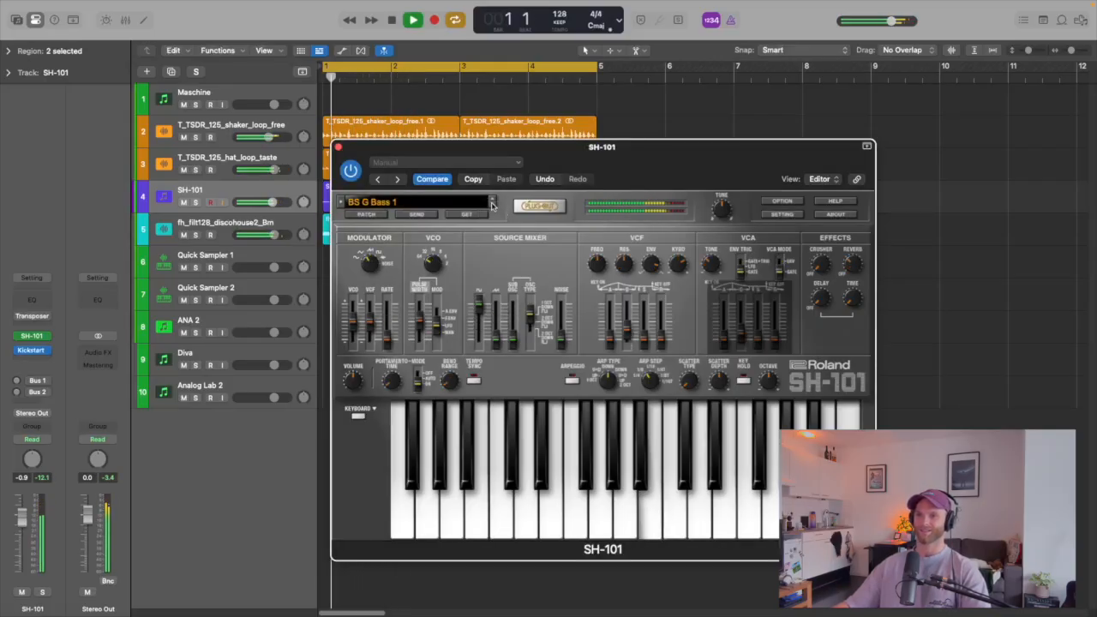
{"action": "left_click", "coordinate": [492, 206]}
{"action": "key", "text": "space"}
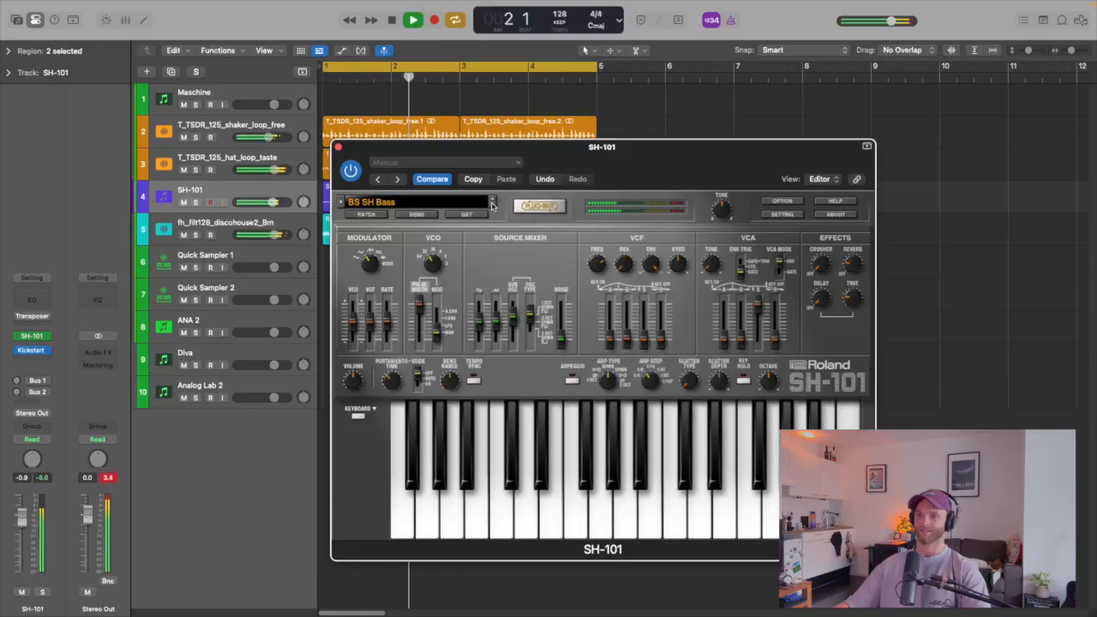
{"action": "left_click", "coordinate": [492, 206]}
{"action": "key", "text": "space"}
{"action": "key", "text": "space"}
- Load the BS SH-101 Bass 1 preset in the SH-101 and listen to it with the loop
{"action": "left_click", "coordinate": [438, 206]}
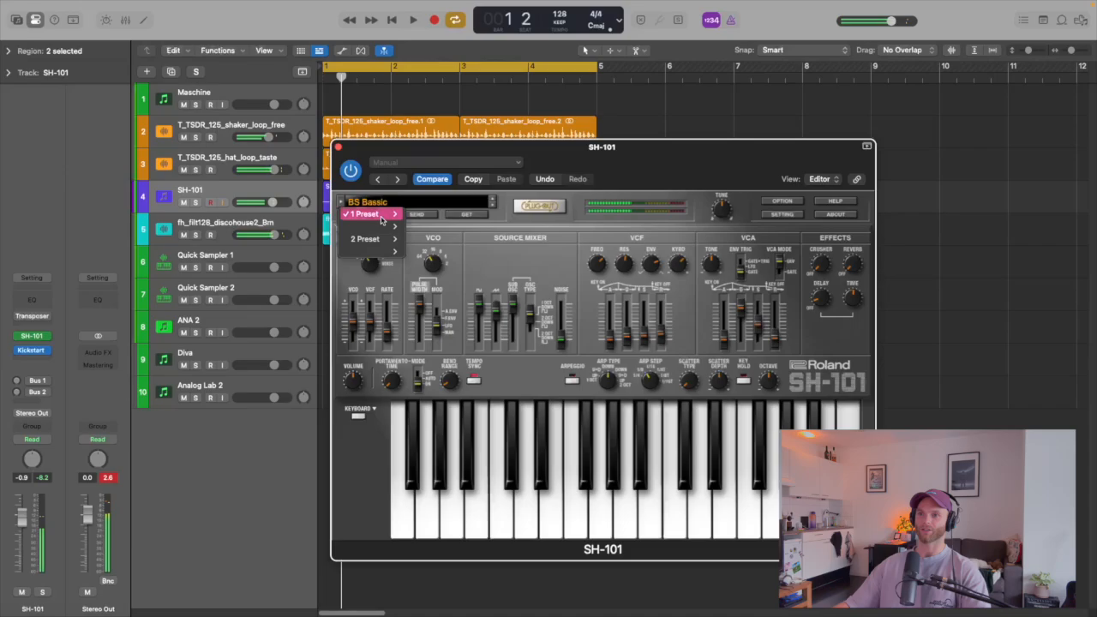
{"action": "mouse_move", "coordinate": [383, 216]}
{"action": "left_click", "coordinate": [463, 224]}
{"action": "key", "text": "space"}
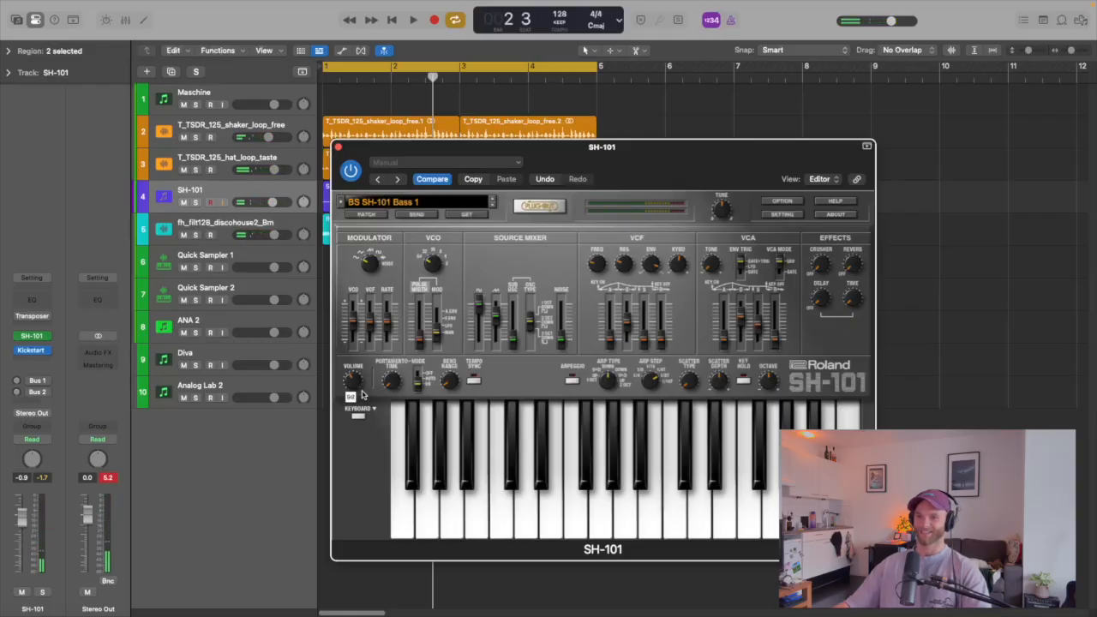
{"action": "key", "text": "space"}
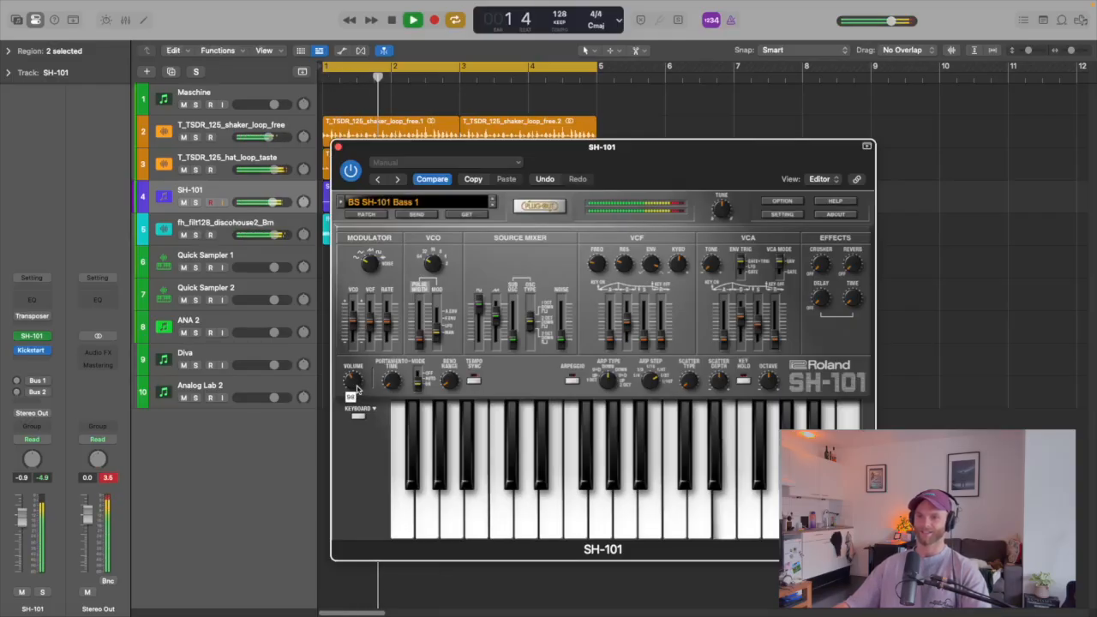
{"action": "key", "text": "space"}
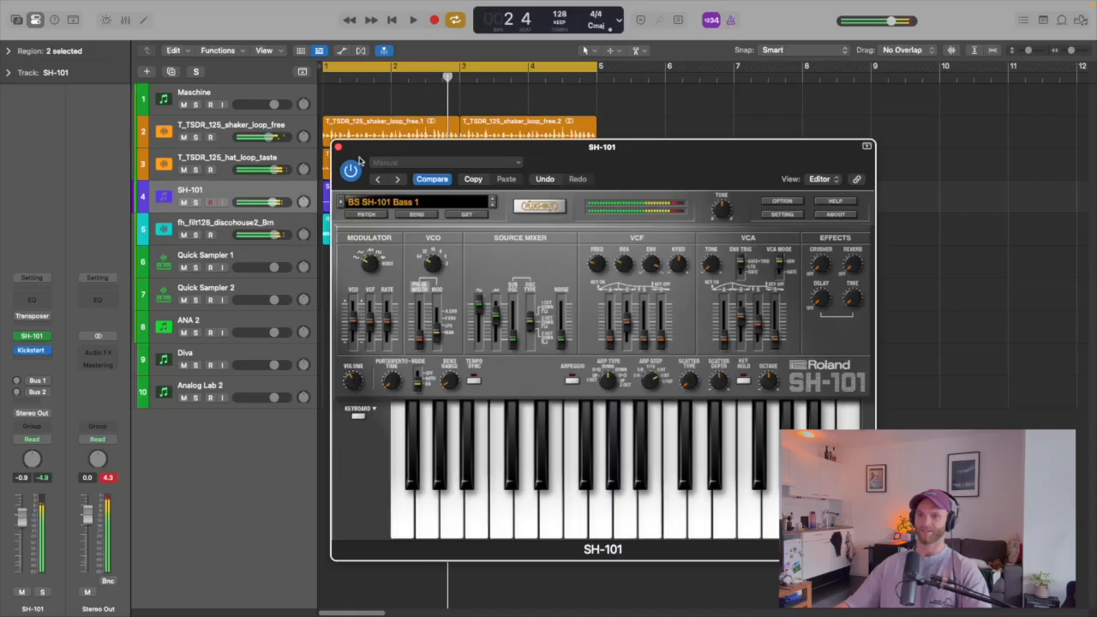
- Close the SH-101 synth window and lower the track's volume to -3.4 dB during loop playback
{"action": "left_click", "coordinate": [339, 147]}
{"action": "key", "text": "space"}
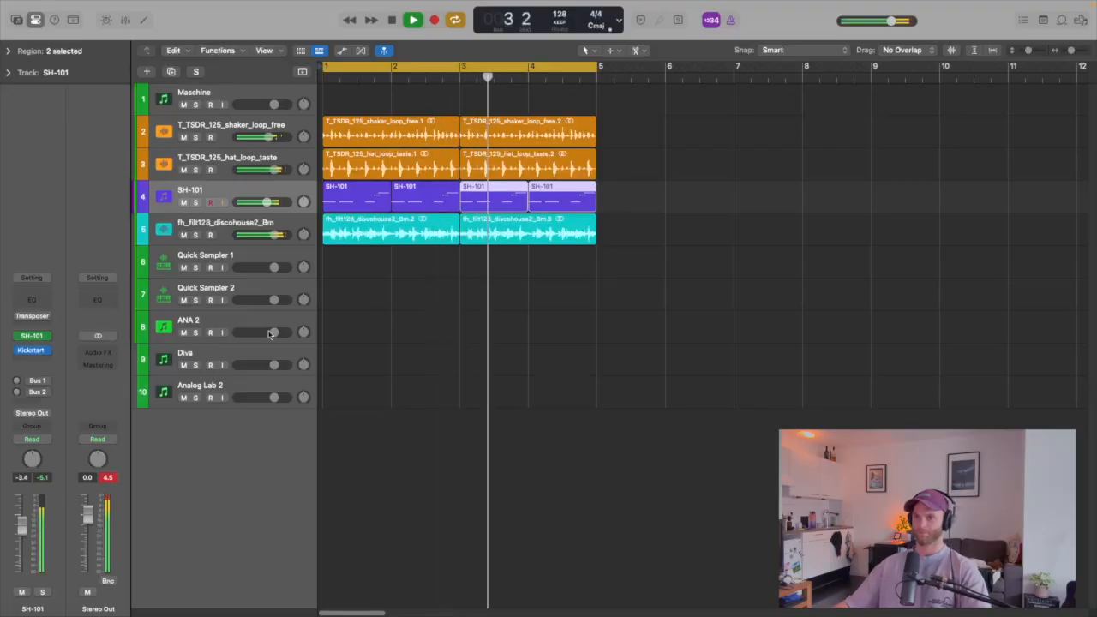
{"action": "key", "text": "space"}
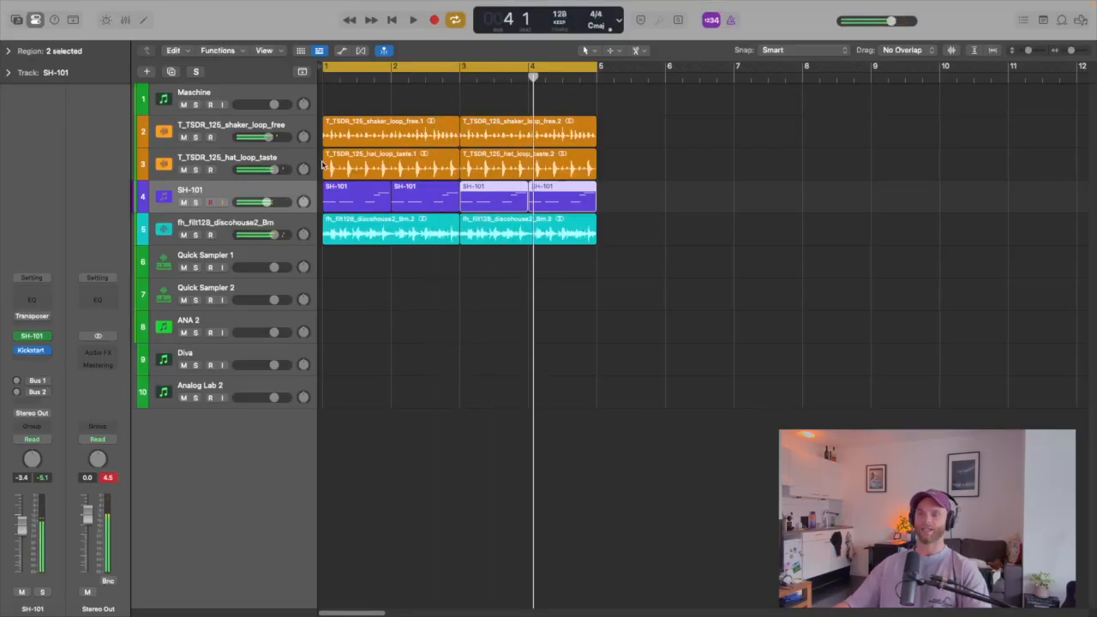
- Replace the Quick Sampler 1 track's instrument with Repro-5 and show the synth's 03 Keys – Synths presets
{"action": "left_click", "coordinate": [247, 257]}
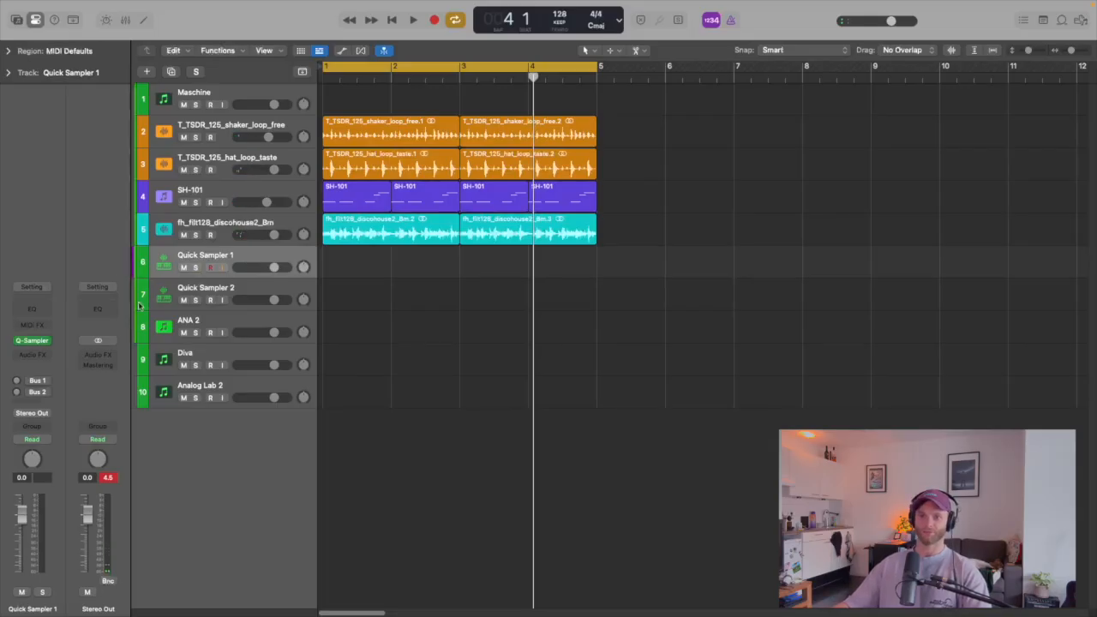
{"action": "left_click", "coordinate": [49, 342]}
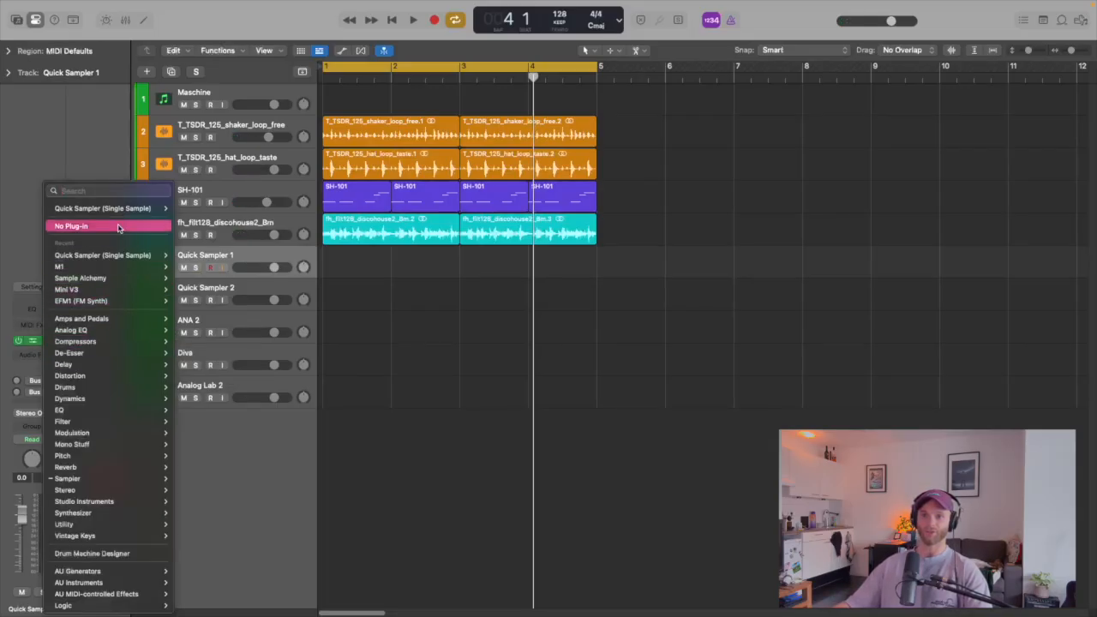
{"action": "type", "text": "re"}
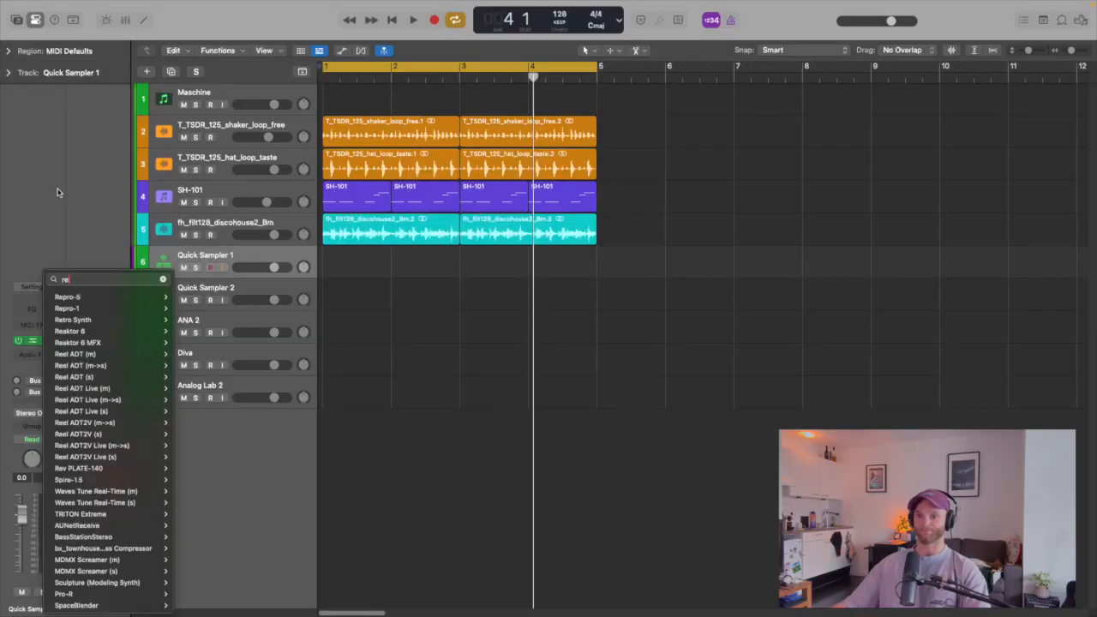
{"action": "left_click", "coordinate": [87, 298]}
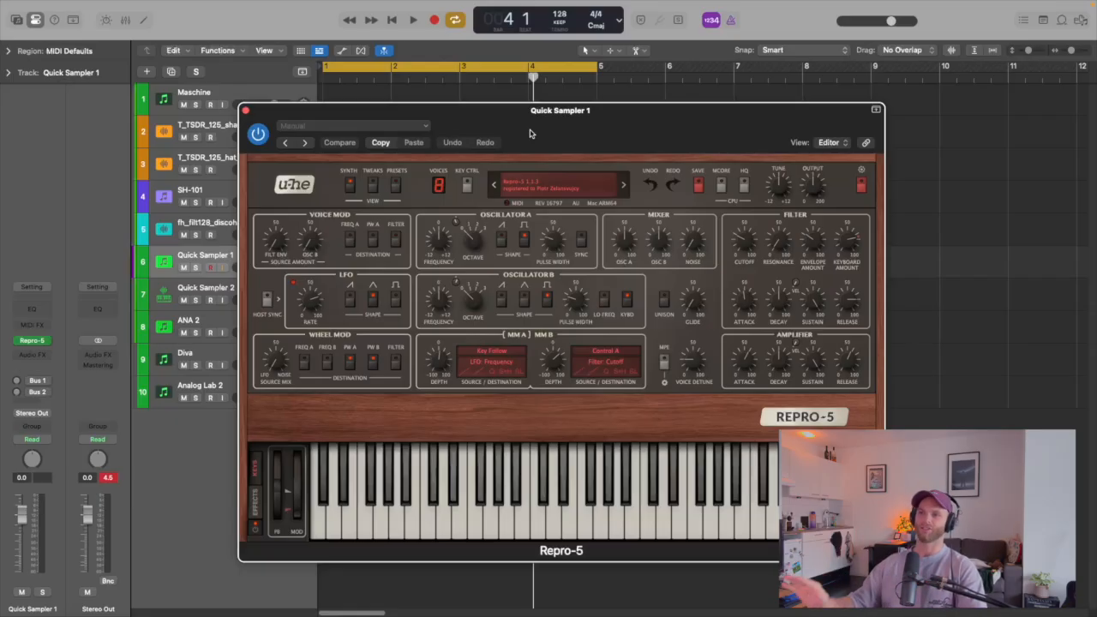
{"action": "left_click_drag", "start_coordinate": [530, 133], "coordinate": [531, 123]}
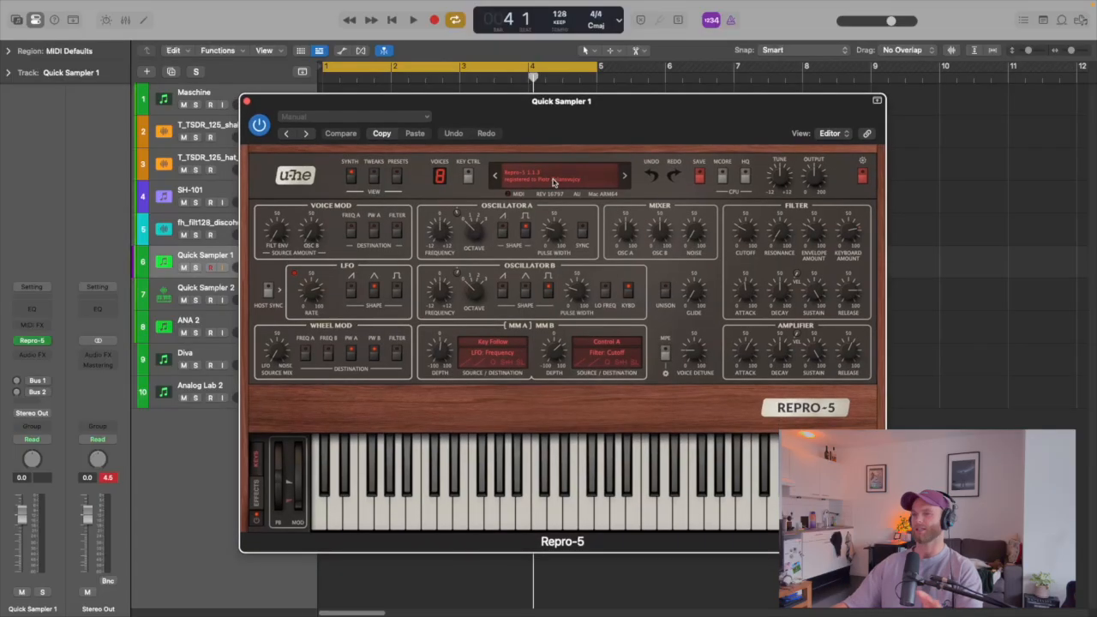
{"action": "left_click", "coordinate": [398, 178]}
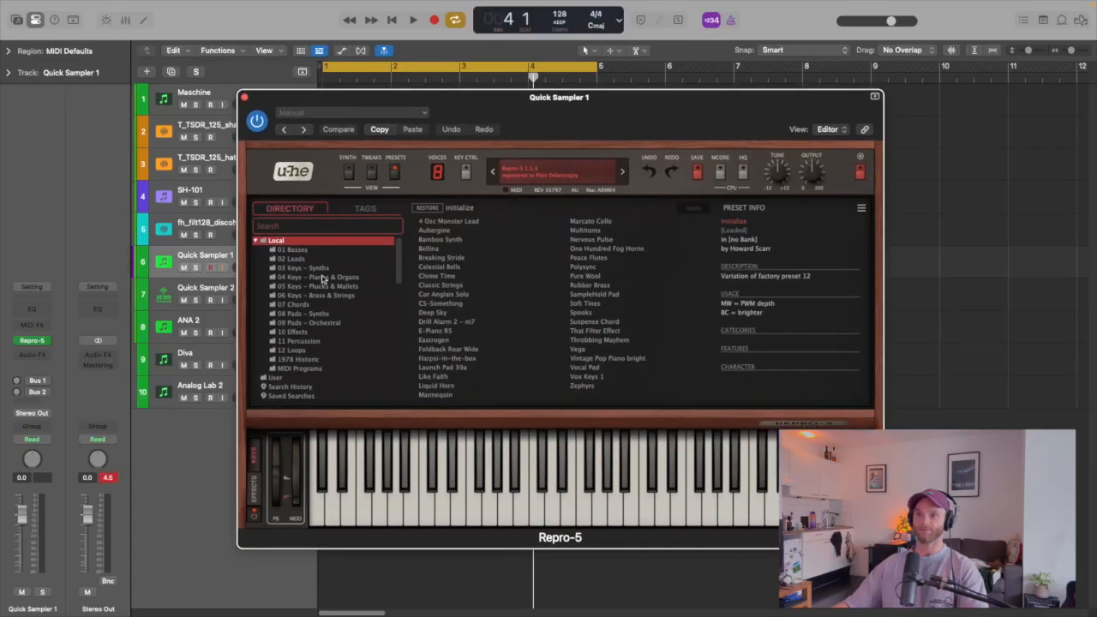
{"action": "left_click", "coordinate": [326, 269]}
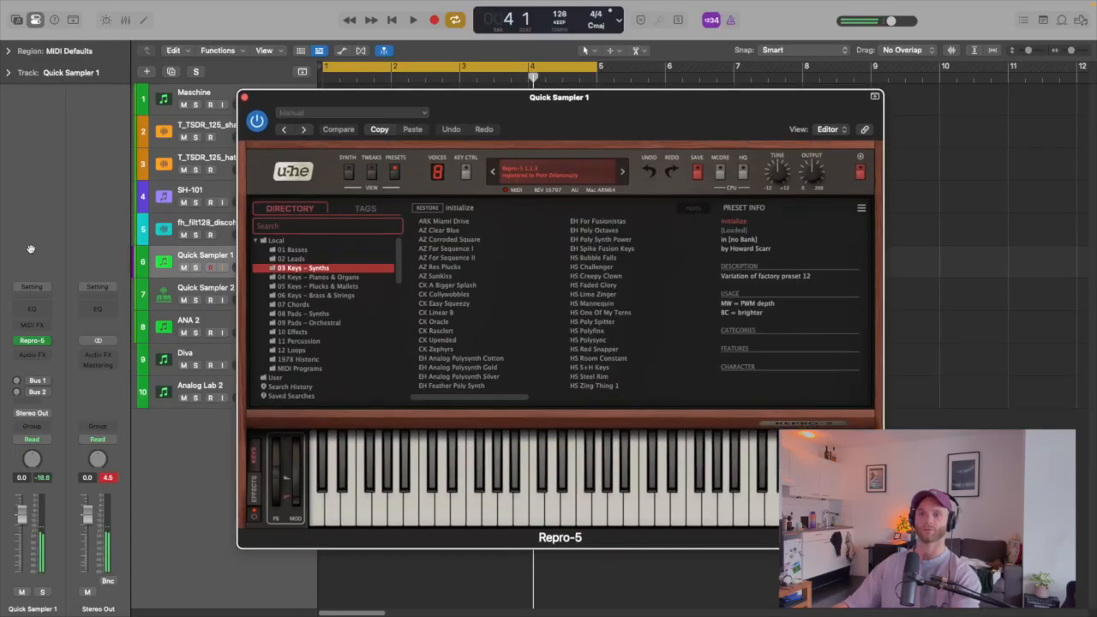
- Open the SH-101 track's Transposer for scale reference and move the Repro-5 window beside it
{"action": "mouse_move", "coordinate": [32, 340]}
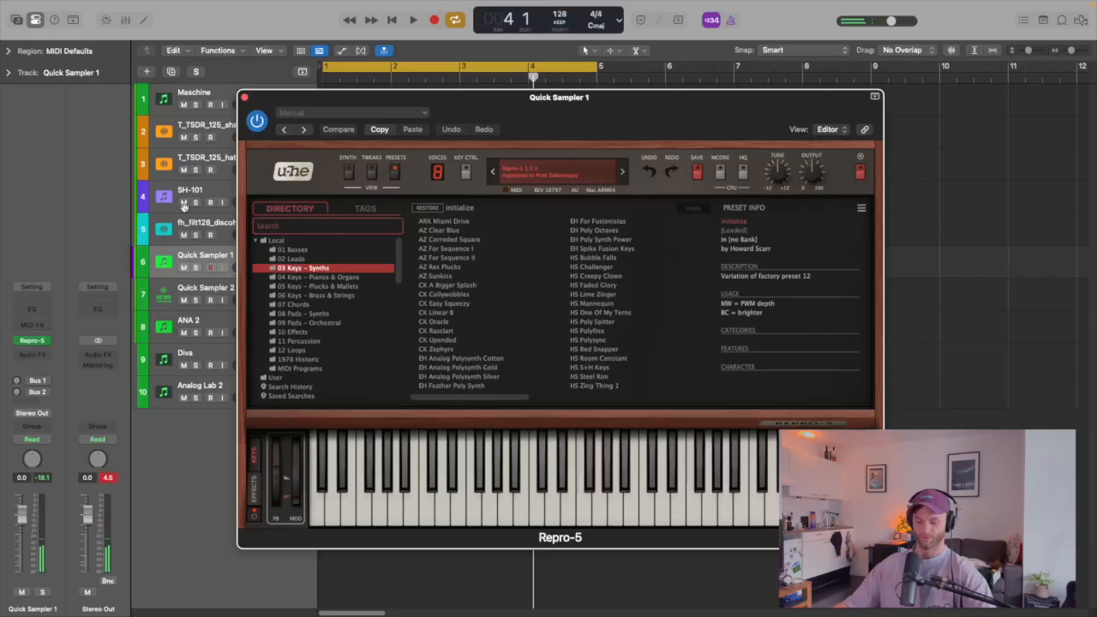
{"action": "key", "text": "v"}
{"action": "key", "text": "x"}
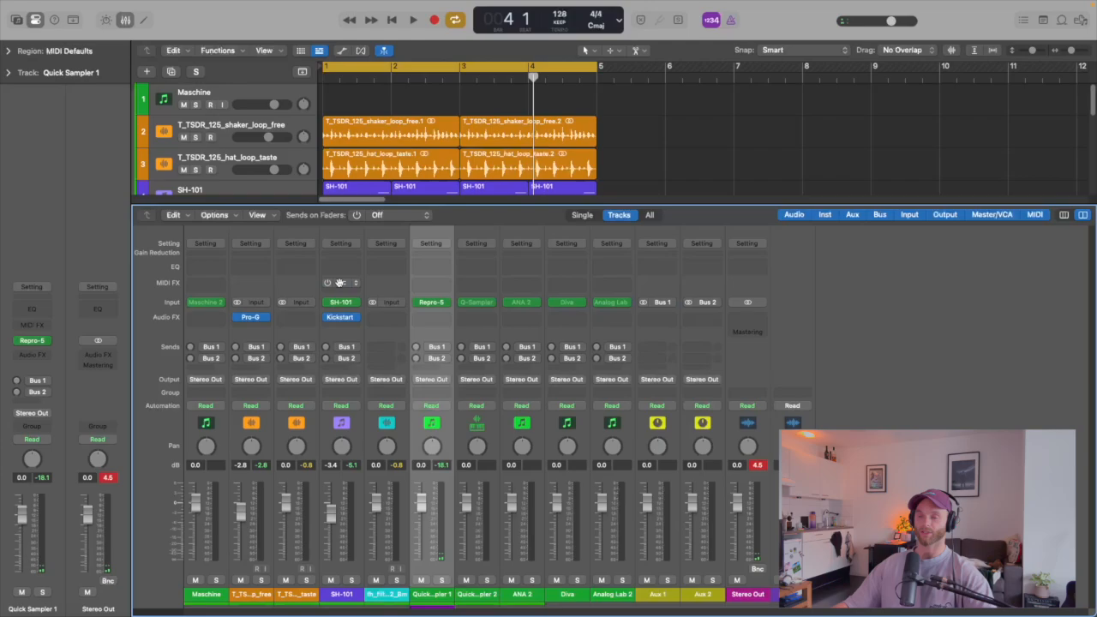
{"action": "key", "text": "x"}
{"action": "key", "text": "v"}
{"action": "left_click_drag", "start_coordinate": [615, 123], "coordinate": [547, 106]}
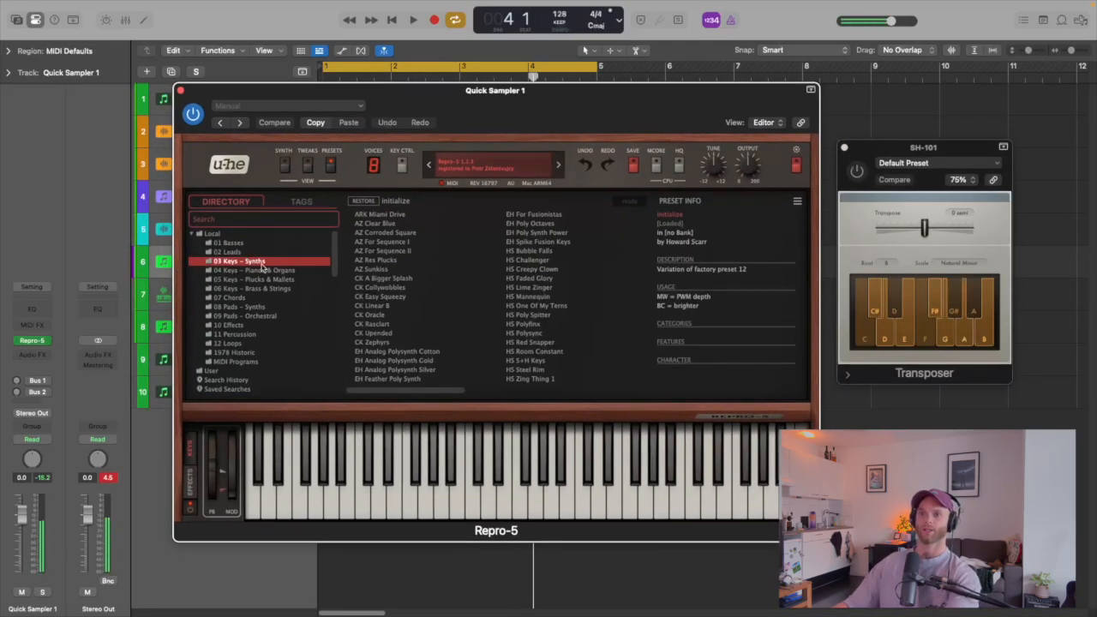
- Audition the Repro-5 presets CK Linear B, CK Collywobbles, HS Lime Zinger and HS One Of My Terns over the loop
{"action": "left_click", "coordinate": [411, 307]}
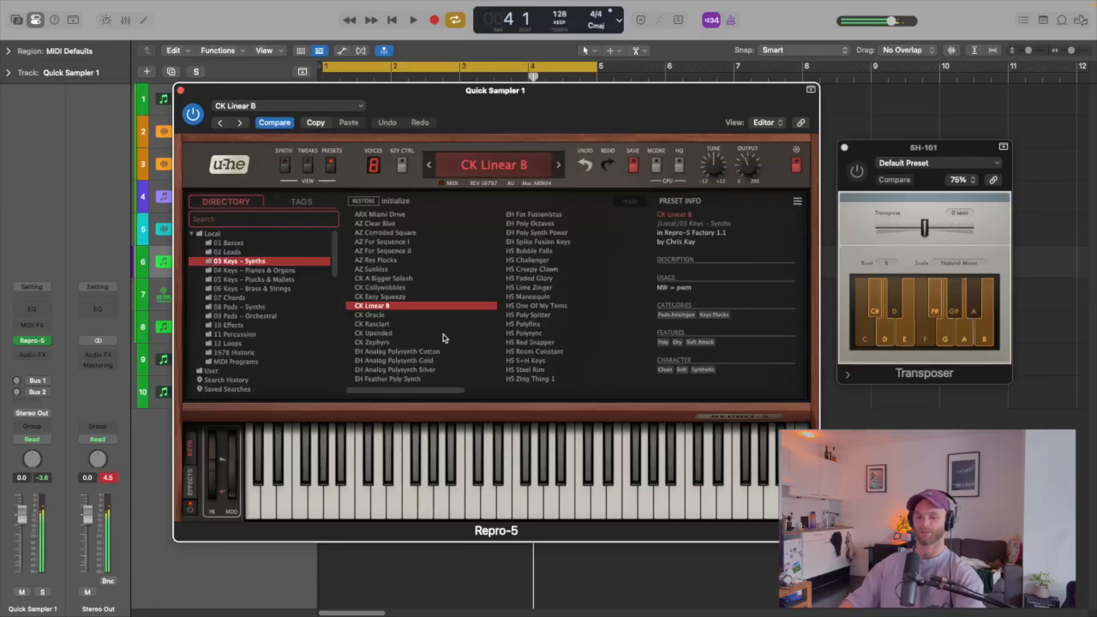
{"action": "key", "text": "space"}
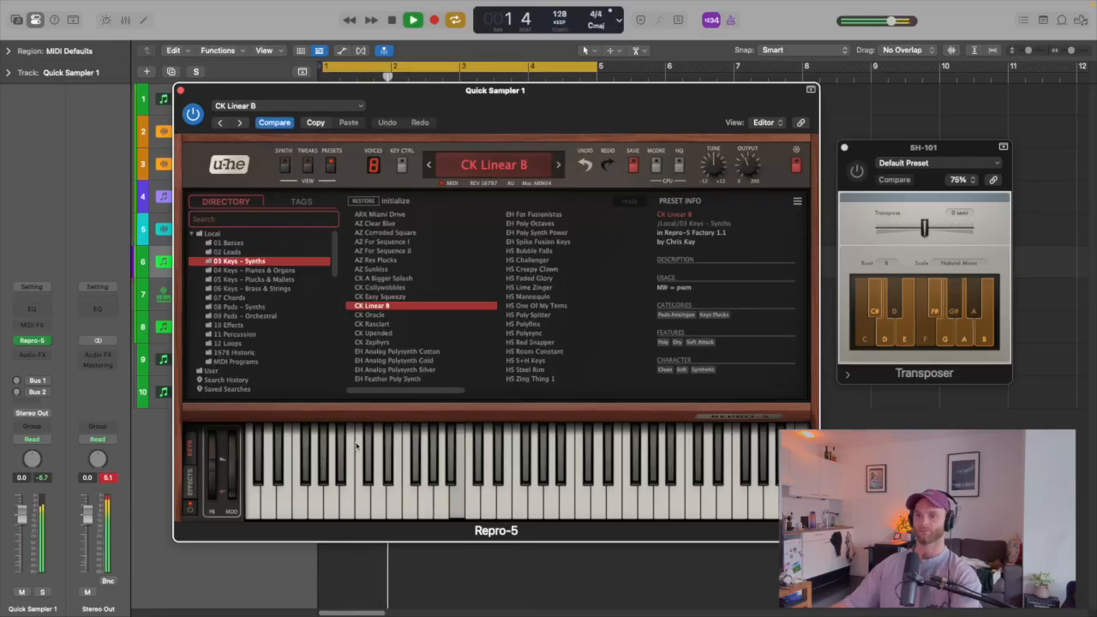
{"action": "left_click", "coordinate": [399, 289]}
{"action": "left_click", "coordinate": [544, 288]}
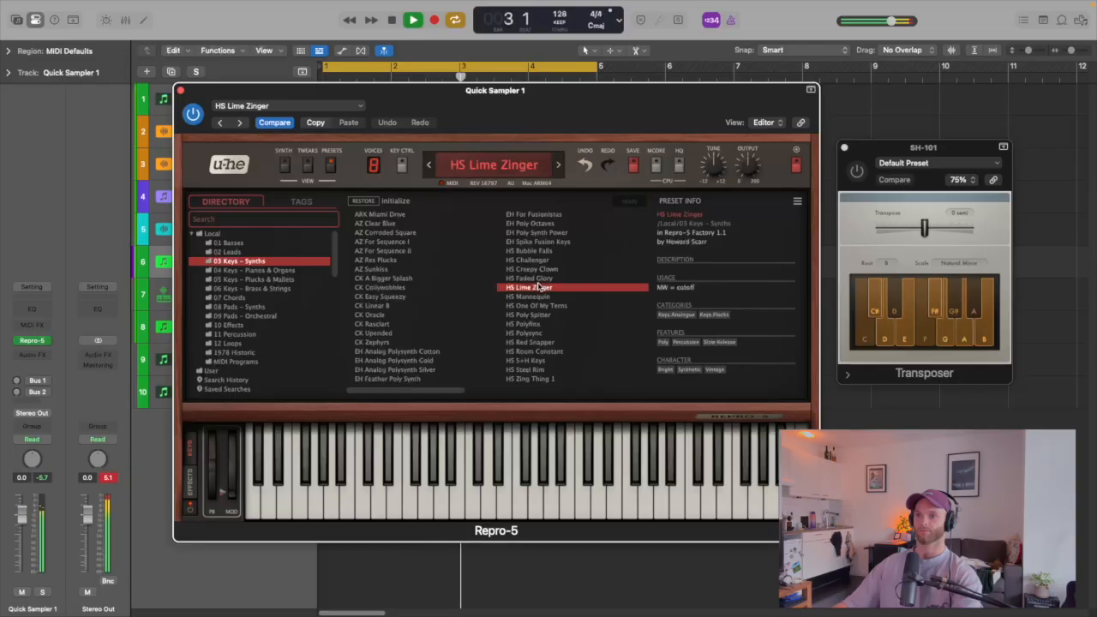
{"action": "left_click", "coordinate": [538, 305]}
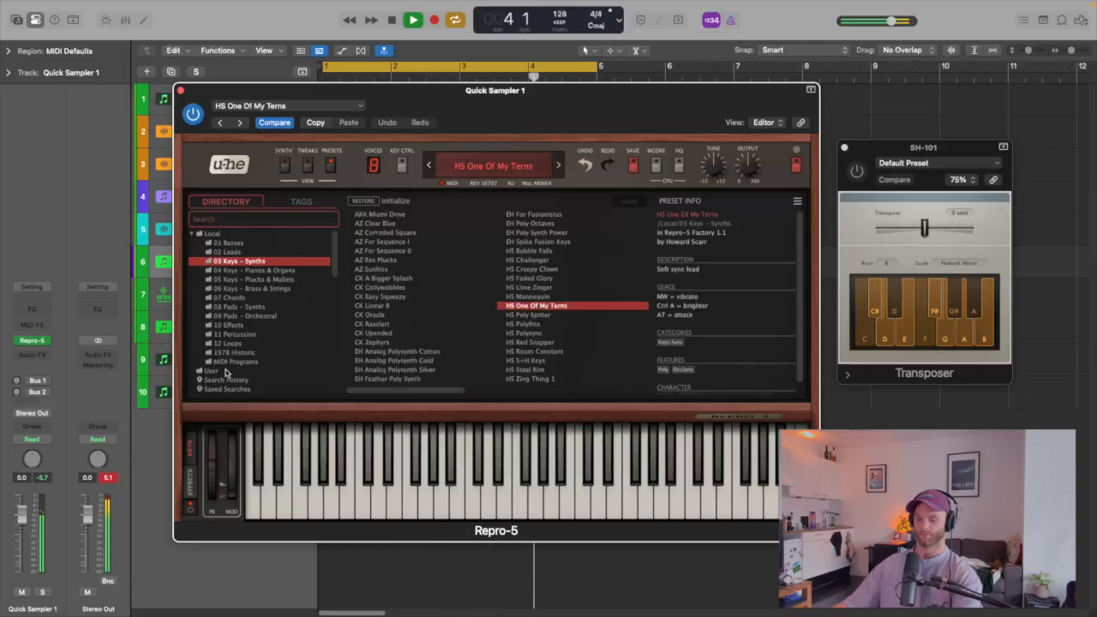
{"action": "key", "text": "v"}
{"action": "key", "text": "space"}
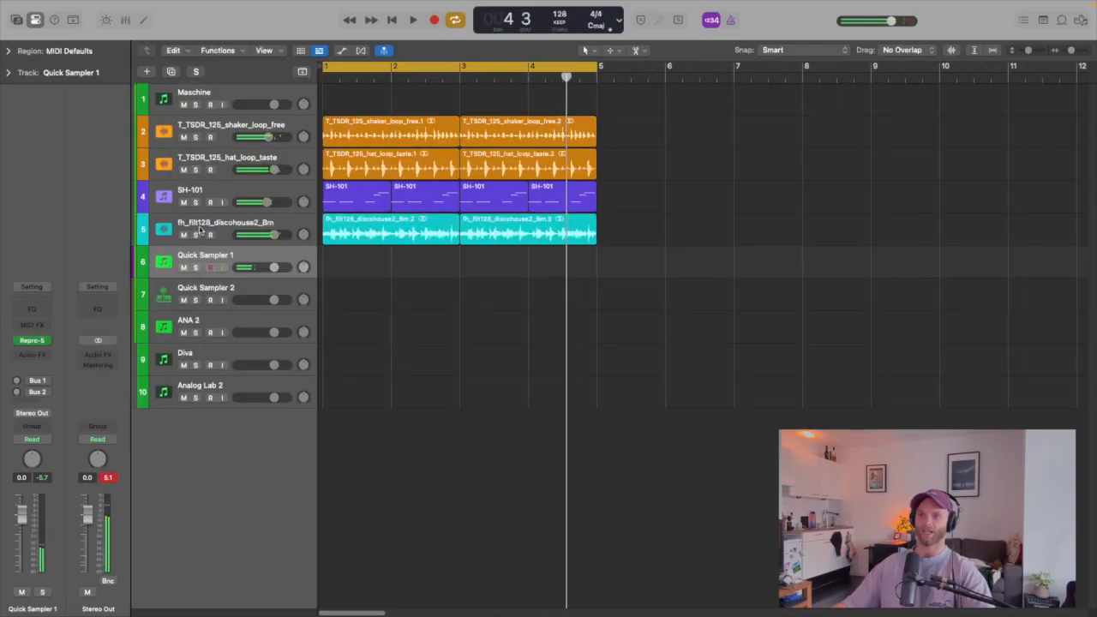
- Lower the fh_filt128_discohouse2_Bm track's volume to -6.8 dB while playing the loop from the start
{"action": "left_click", "coordinate": [201, 228]}
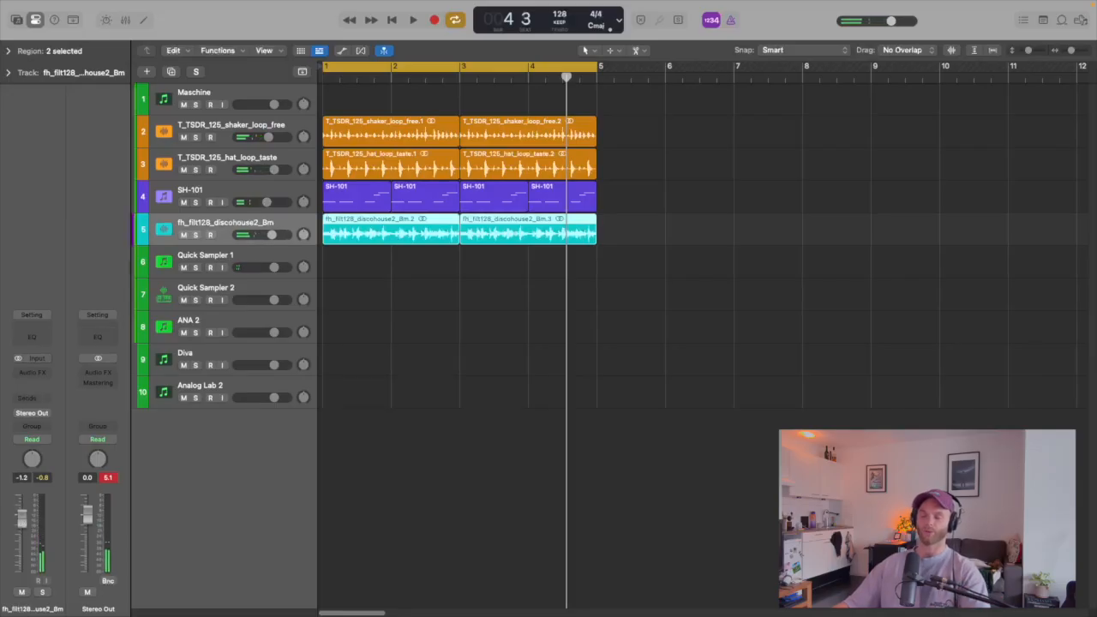
{"action": "key", "text": "Return"}
{"action": "key", "text": "space"}
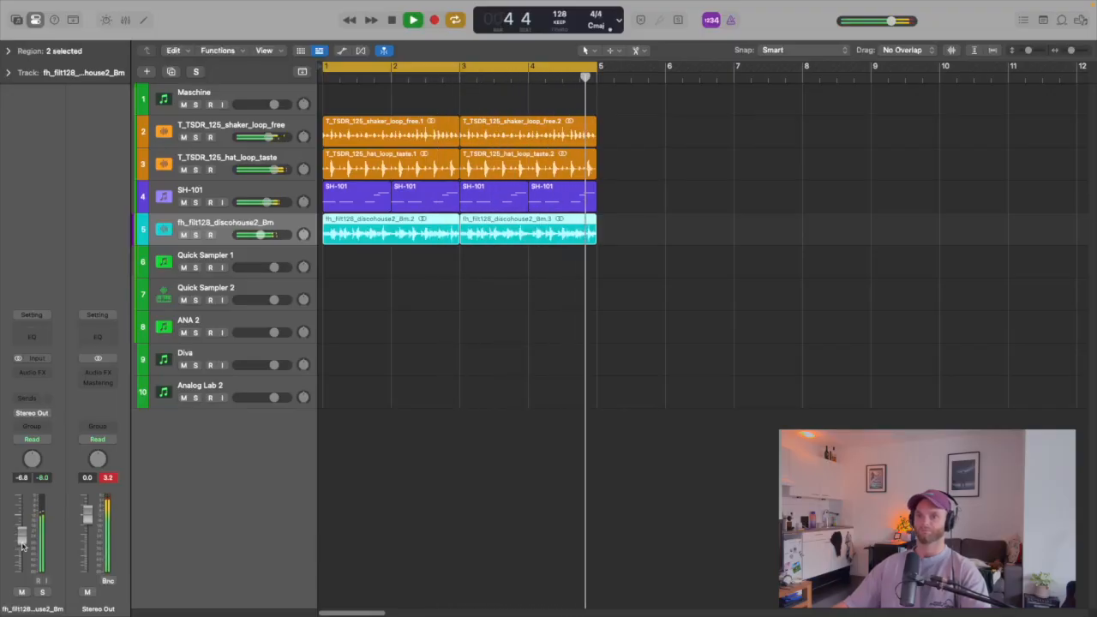
- Return to the Quick Sampler 1 track and audition the Repro-5 presets HS Poly Spitter, HS Polysync and HS Red Snapper over the loop
{"action": "left_click", "coordinate": [180, 255]}
{"action": "key", "text": "space"}
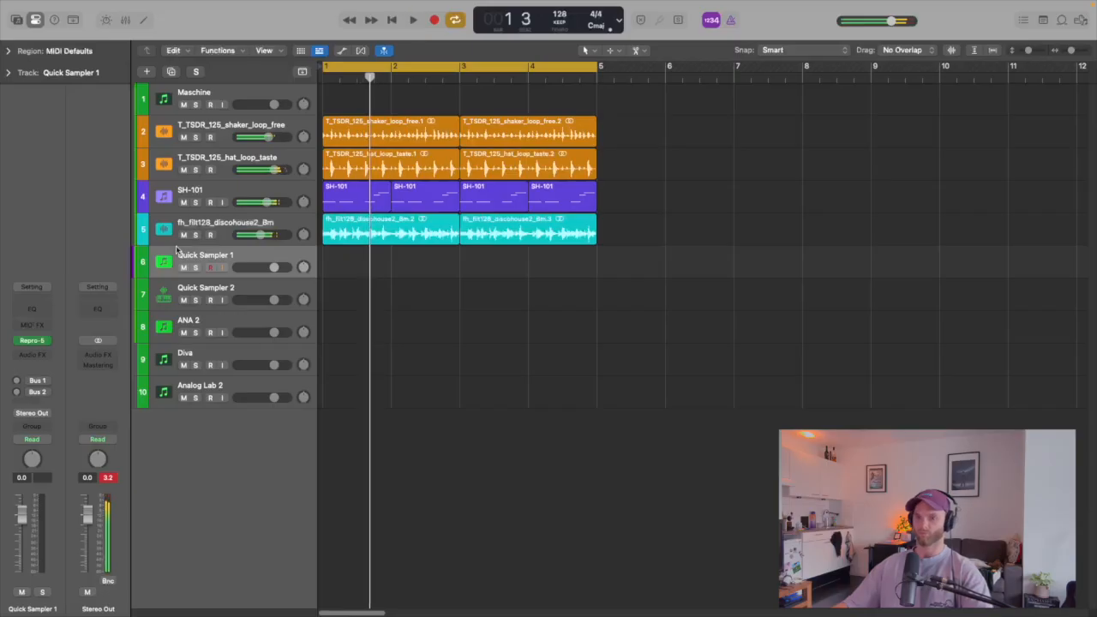
{"action": "key", "text": "b"}
{"action": "key", "text": "b"}
{"action": "key", "text": "v"}
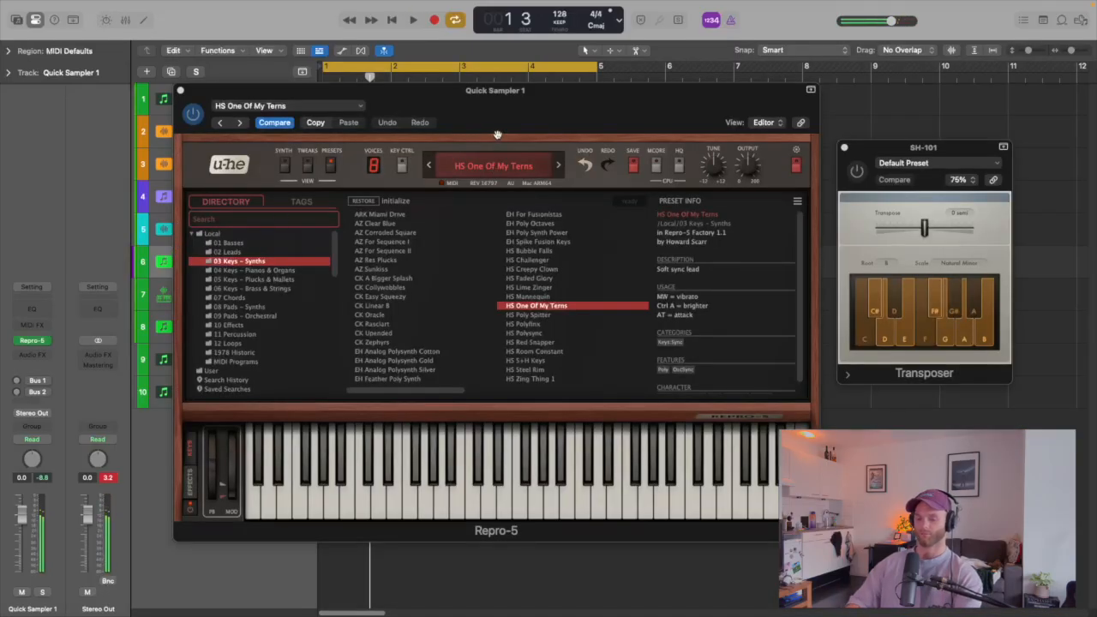
{"action": "key", "text": "space"}
{"action": "left_click", "coordinate": [559, 315]}
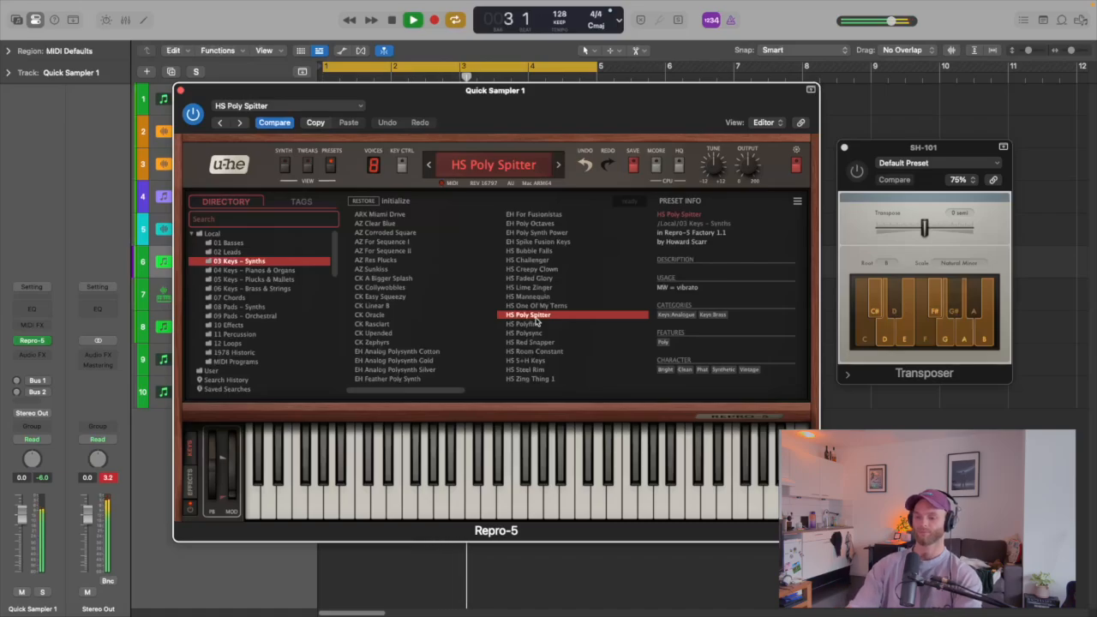
{"action": "left_click", "coordinate": [527, 332]}
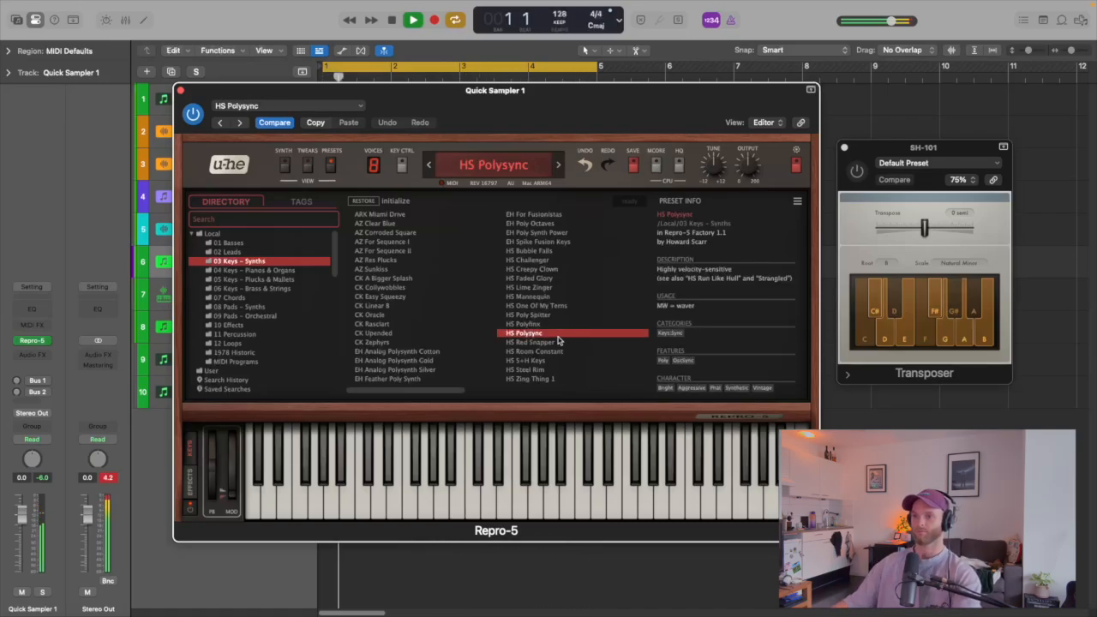
{"action": "left_click", "coordinate": [558, 342]}
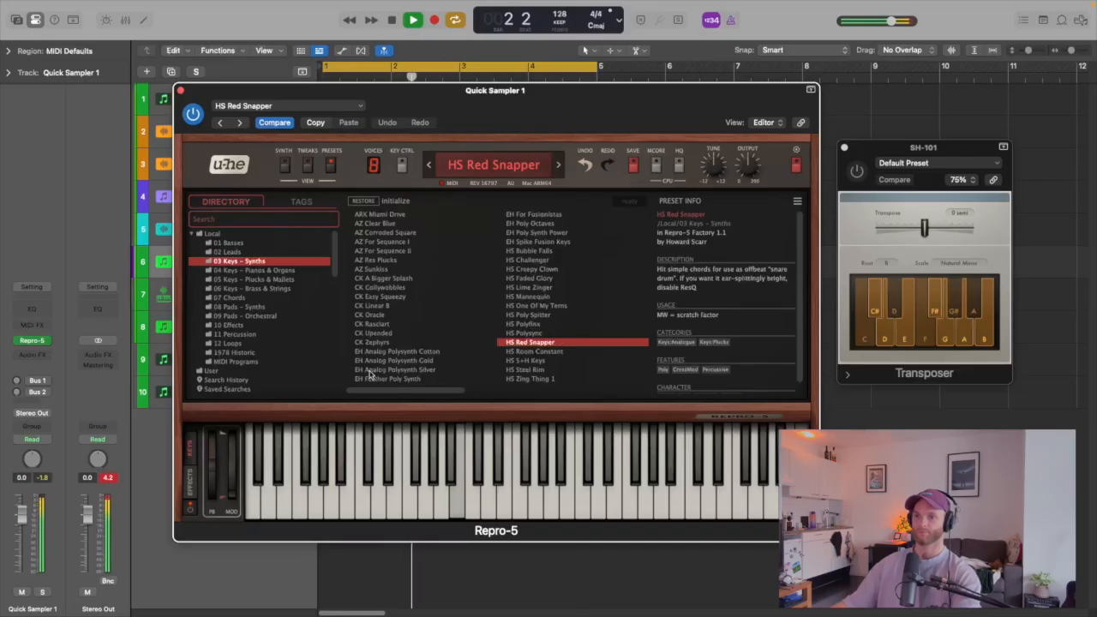
- Audition the presets CK Echo Papa, CK Organist and CK Real Pluck from 04 Keys - Pianos & Organs over the loop
{"action": "left_click", "coordinate": [321, 270]}
{"action": "left_click", "coordinate": [409, 270]}
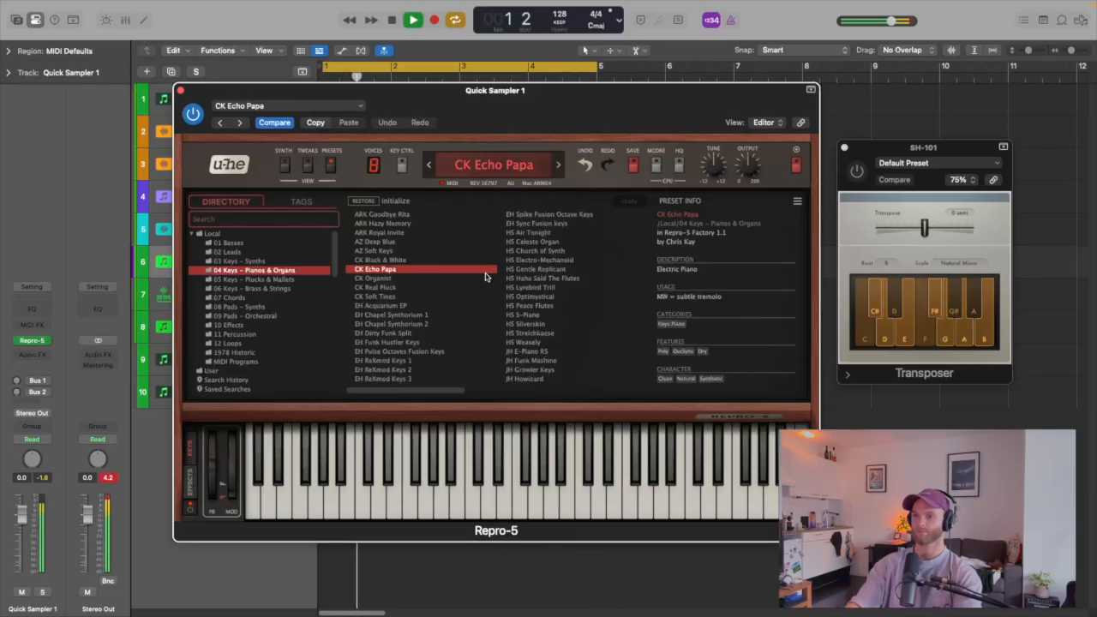
{"action": "left_click", "coordinate": [441, 279]}
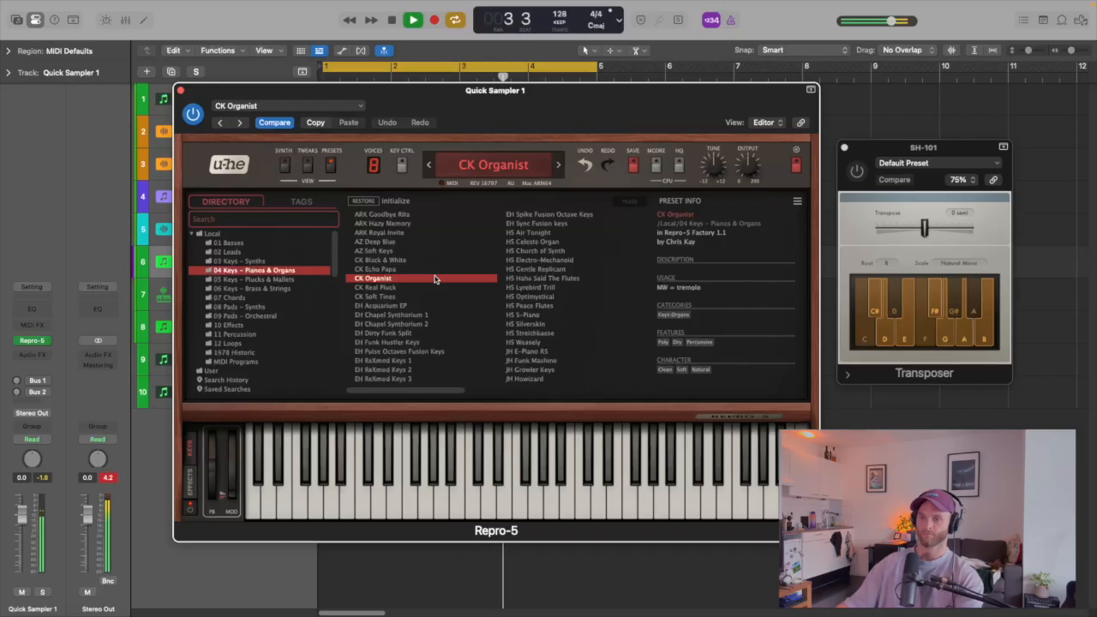
{"action": "left_click", "coordinate": [385, 306]}
{"action": "left_click", "coordinate": [390, 297]}
{"action": "left_click", "coordinate": [393, 288]}
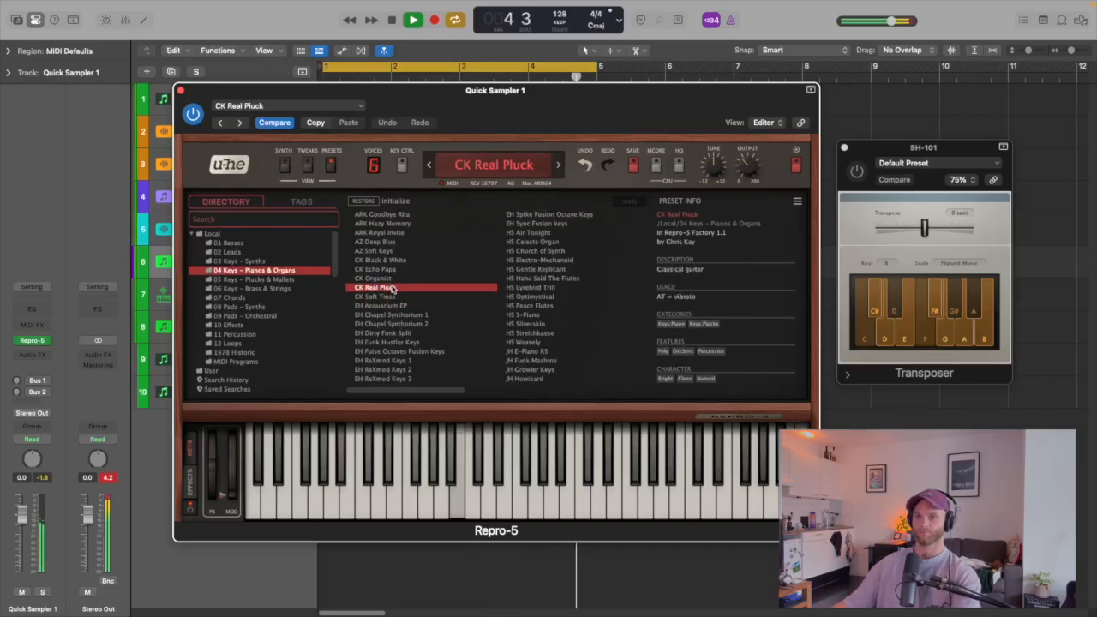
- Load the Repro-5 preset EH Funk Hustler Keys and raise the Quick Sampler 1 track's volume to 3.1 dB
{"action": "left_click", "coordinate": [390, 360]}
{"action": "left_click", "coordinate": [409, 343]}
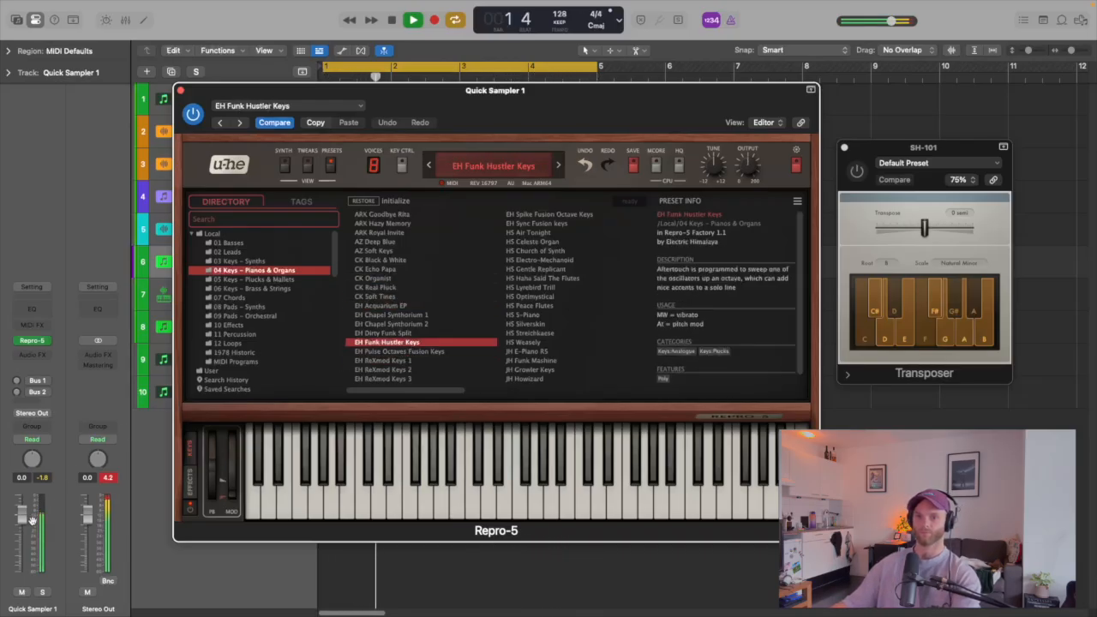
{"action": "left_click_drag", "start_coordinate": [23, 513], "coordinate": [33, 506]}
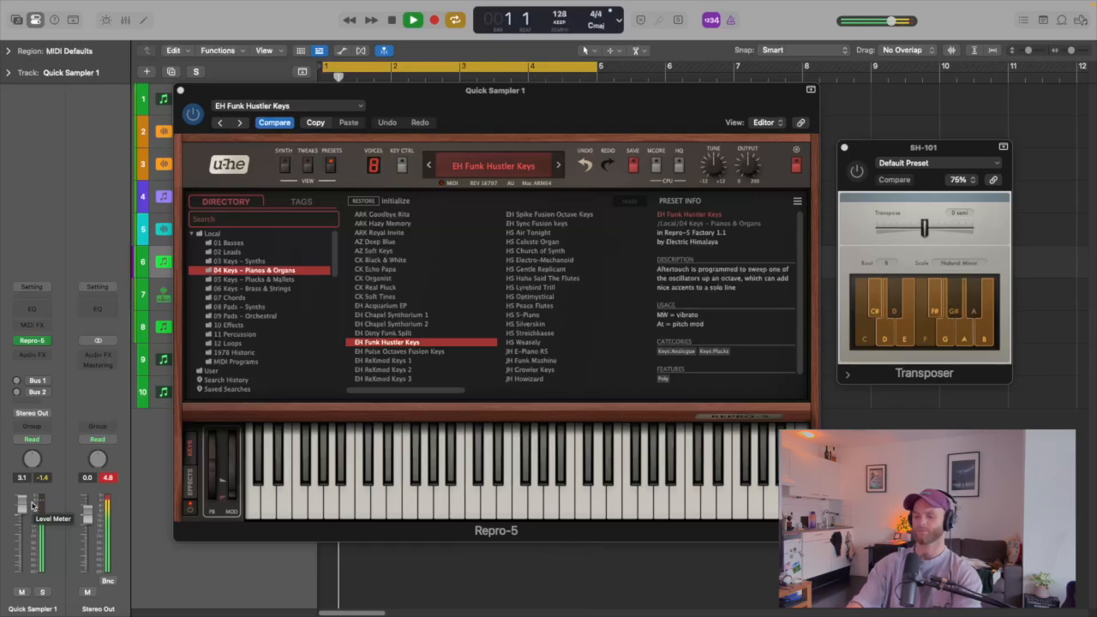
- Record a four-bar Repro-5 chord part on the Quick Sampler 1 track and hide the plug-in windows
{"action": "key", "text": "space"}
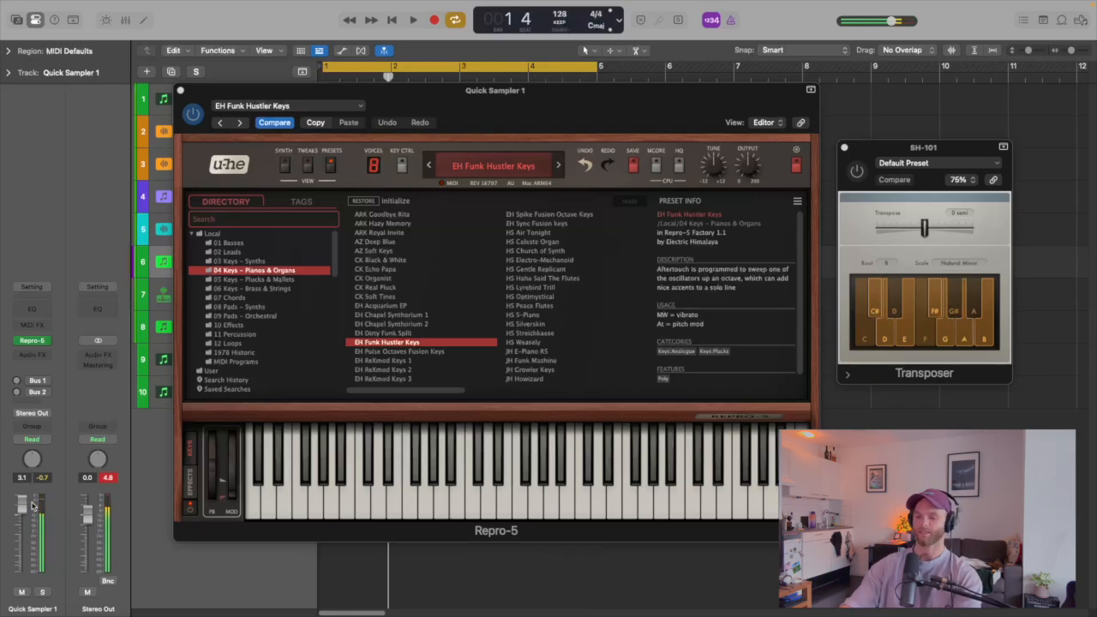
{"action": "key", "text": "r"}
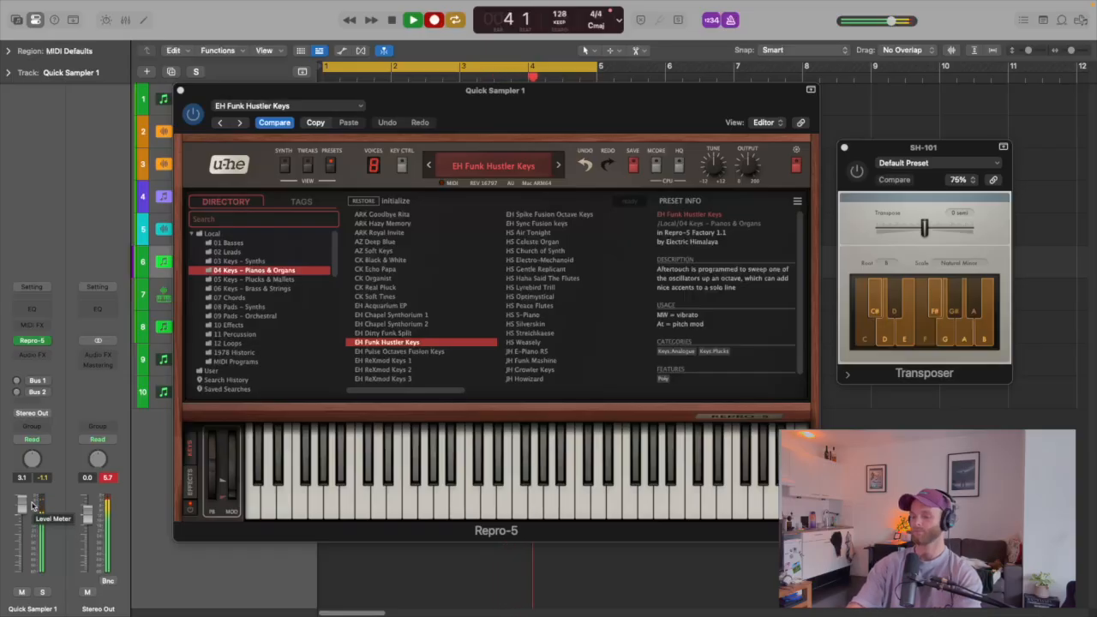
{"action": "key", "text": "space"}
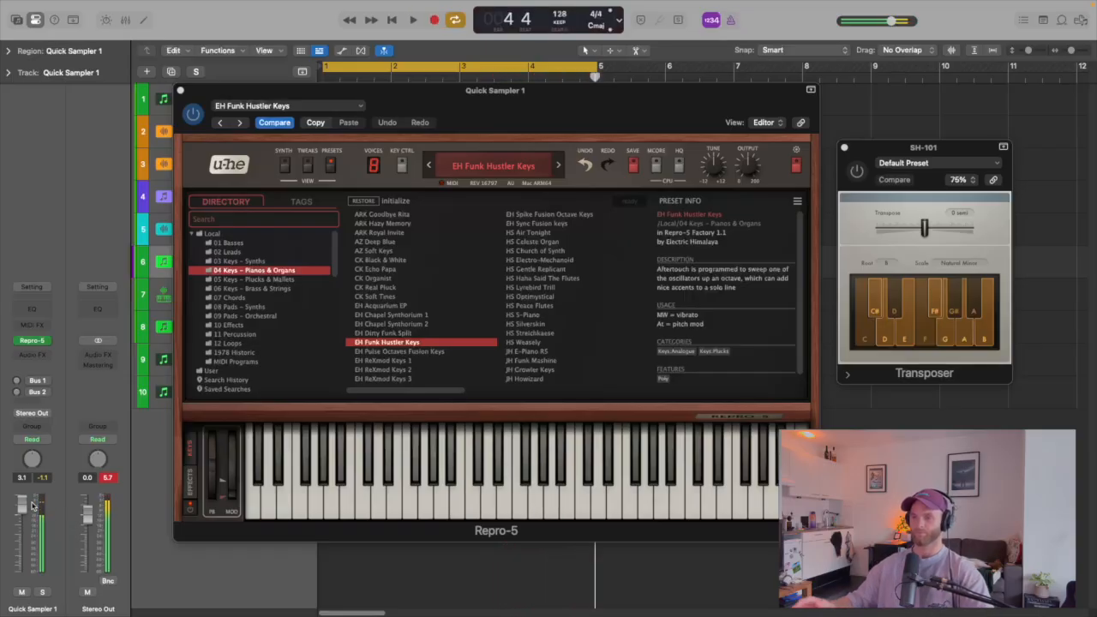
{"action": "key", "text": "v"}
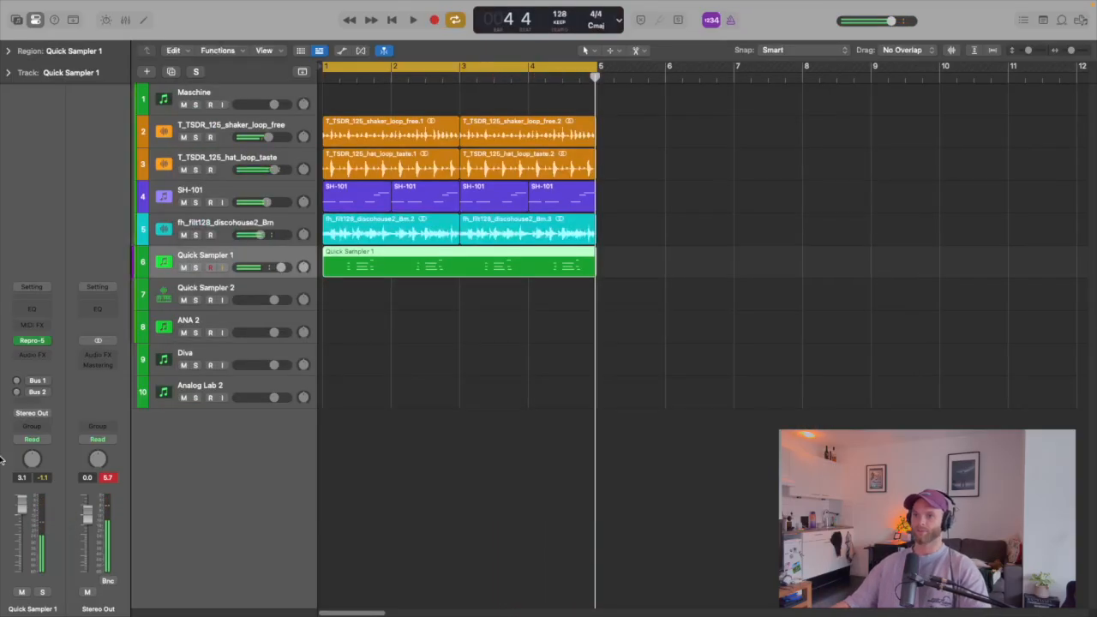
- Open the recorded Quick Sampler 1 region in an enlarged Piano Roll and play it back from the start
{"action": "double_click", "coordinate": [385, 267]}
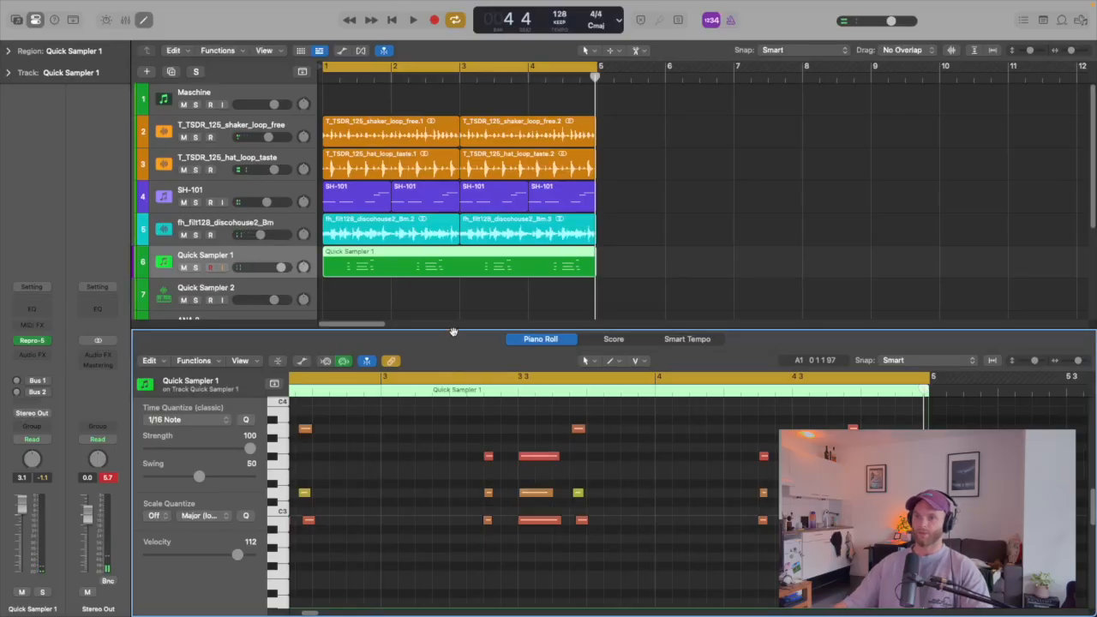
{"action": "left_click_drag", "start_coordinate": [454, 332], "coordinate": [449, 260]}
{"action": "key", "text": "space"}
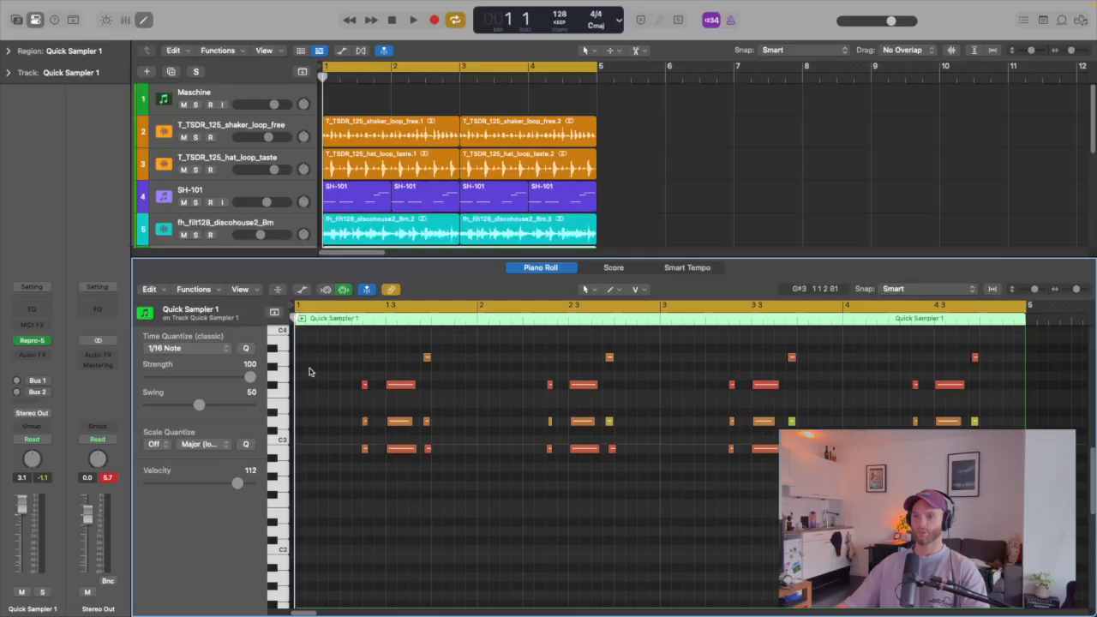
{"action": "key", "text": "space"}
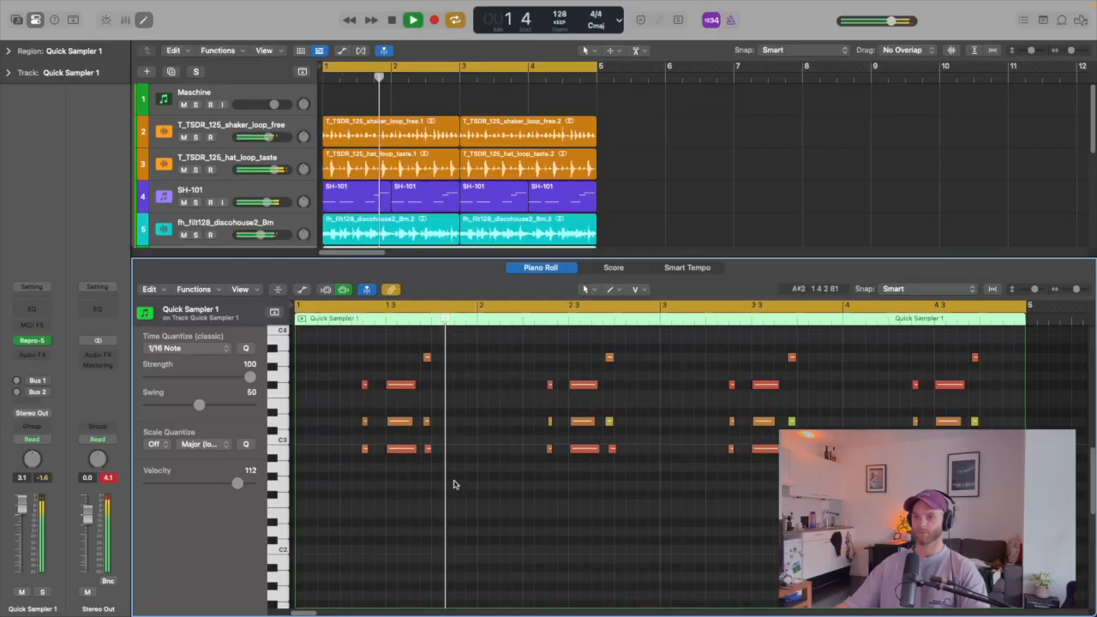
{"action": "key", "text": "space"}
- Transpose the last B2 chord notes in bar 1 down two semitones to A2 and check them with the track soloed
{"action": "left_click", "coordinate": [428, 449]}
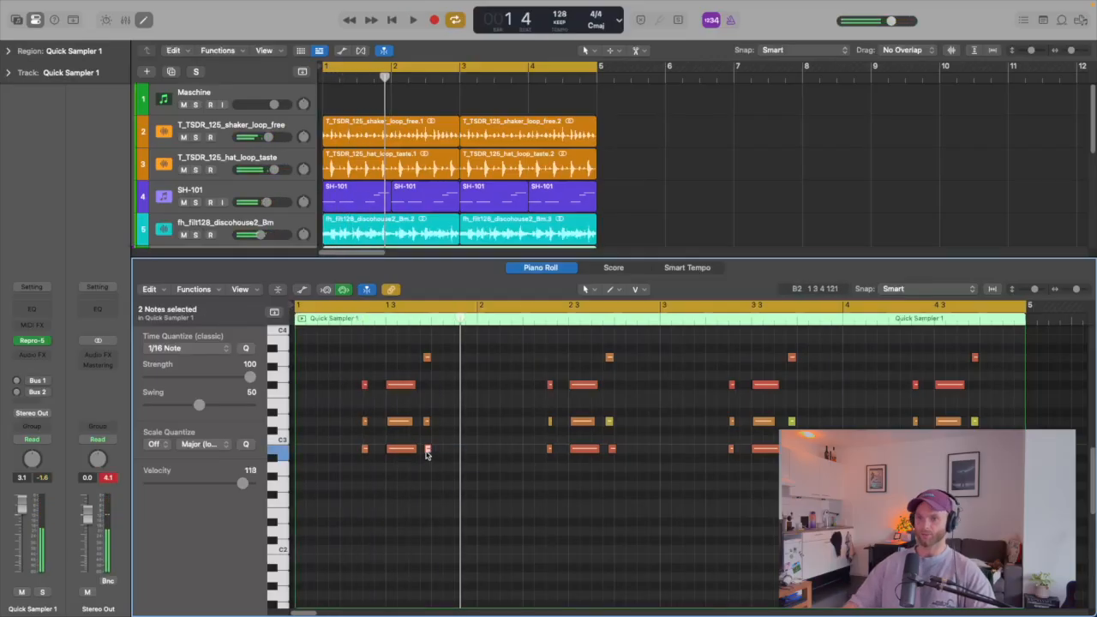
{"action": "key", "text": "alt+Down"}
{"action": "key", "text": "alt+Down"}
{"action": "key", "text": "space"}
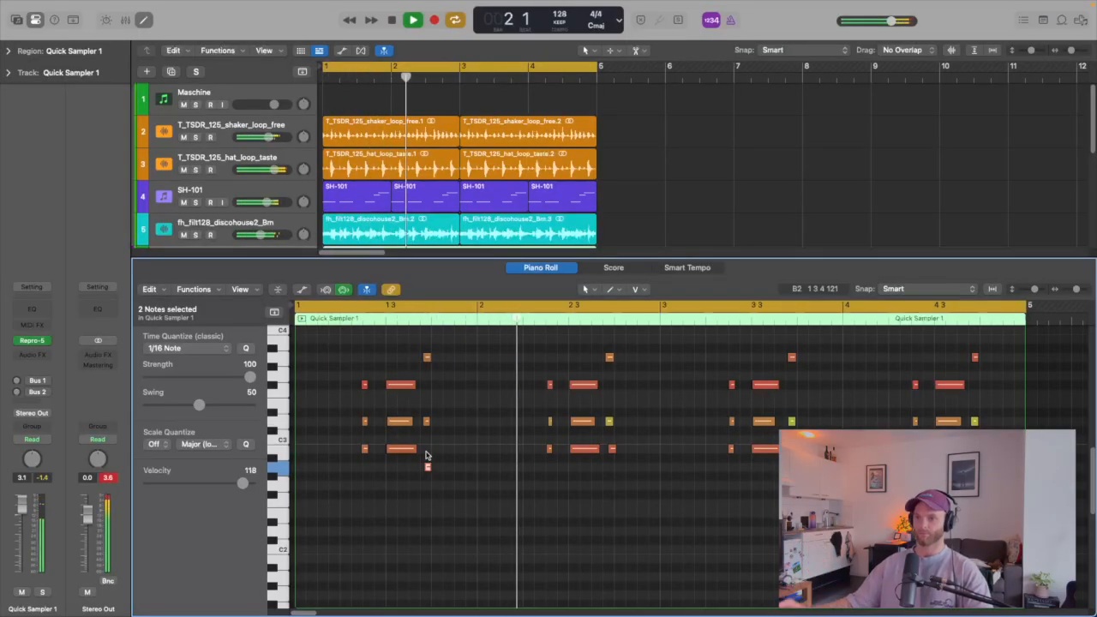
{"action": "key", "text": "s"}
{"action": "key", "text": "Return"}
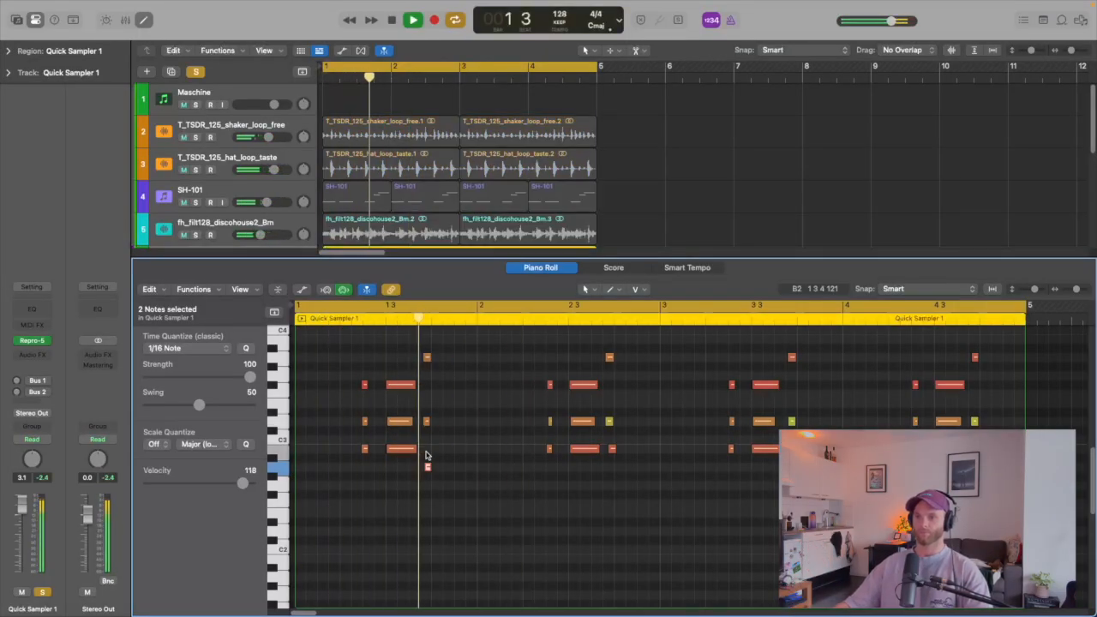
{"action": "key", "text": "space"}
- Move the last B2 chord notes in bar 2 down two semitones to A2 and listen to the result
{"action": "left_click", "coordinate": [610, 449]}
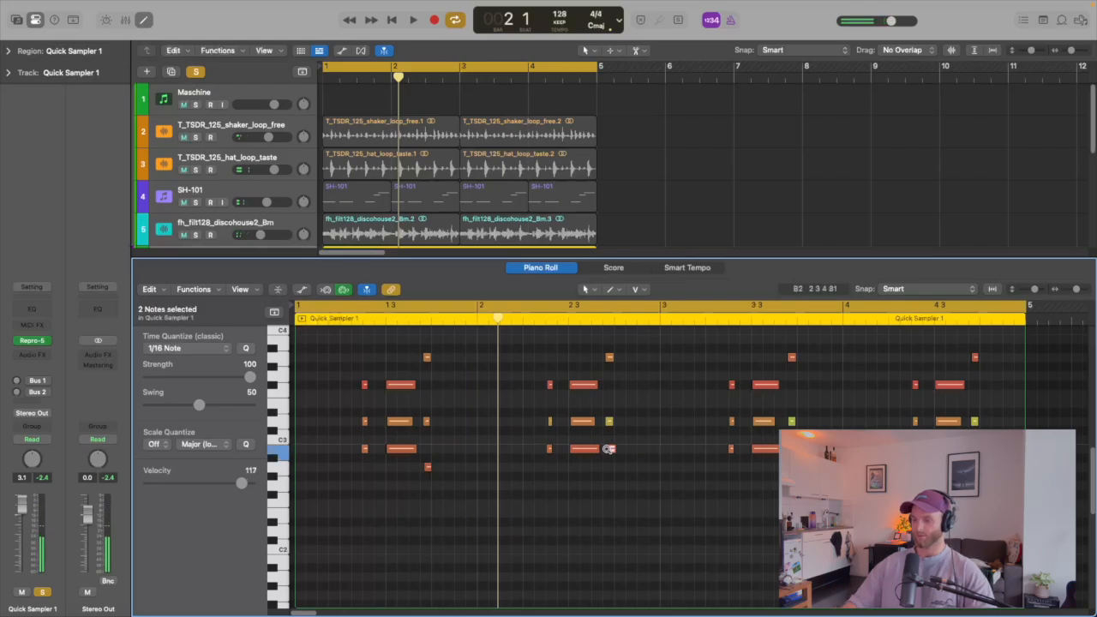
{"action": "key", "text": "alt+Down"}
{"action": "key", "text": "alt+Down"}
{"action": "key", "text": "space"}
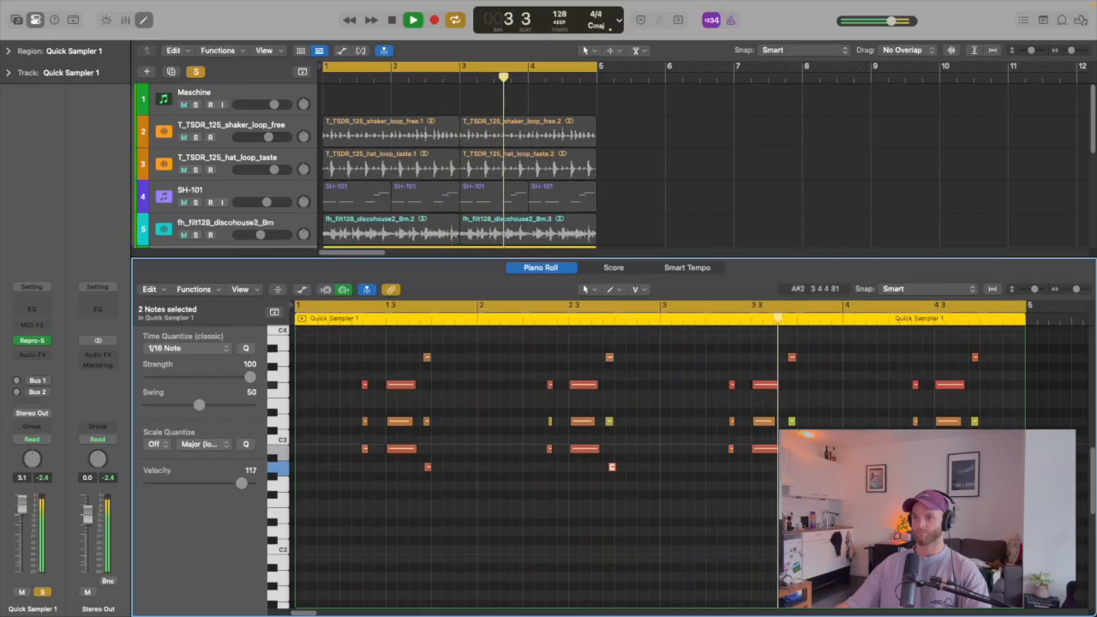
{"action": "key", "text": "space"}
- Split the Quick Sampler 1 region at bar 2, delete the remainder and loop the first bar up to bar 5
{"action": "key", "text": "p"}
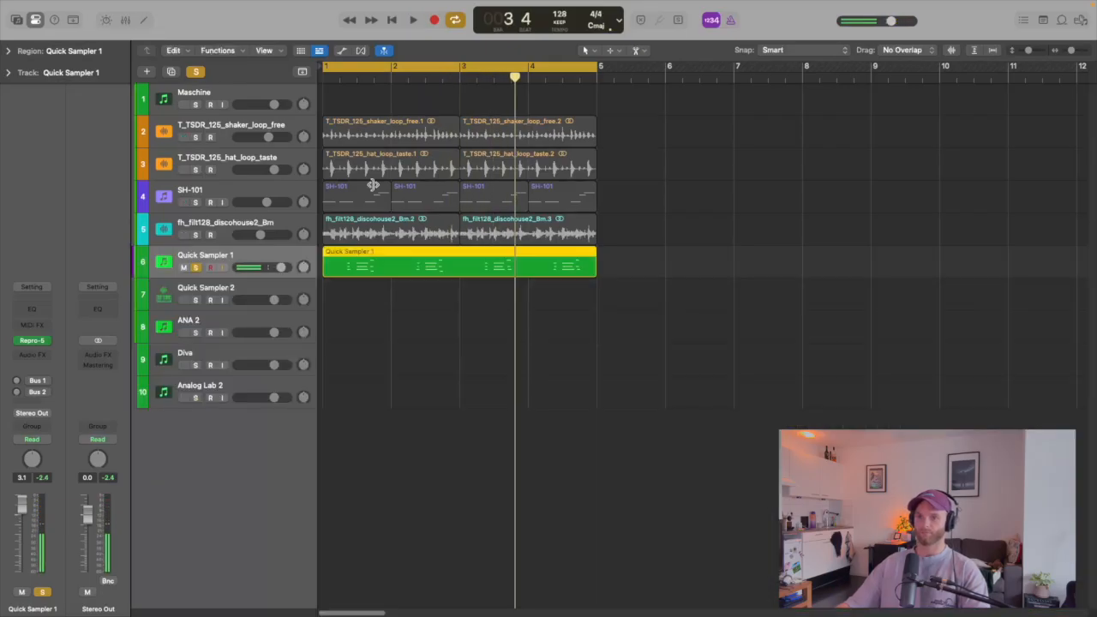
{"action": "left_click", "coordinate": [393, 79]}
{"action": "key", "text": "cmd+t"}
{"action": "left_click", "coordinate": [418, 249]}
{"action": "key", "text": "Delete"}
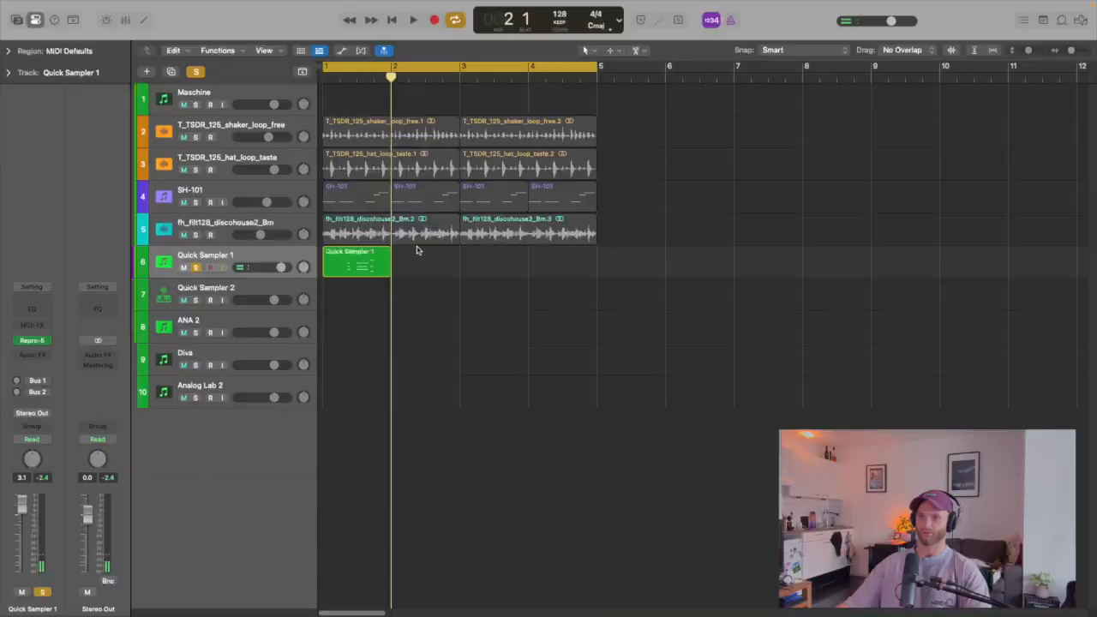
{"action": "left_click_drag", "start_coordinate": [391, 256], "coordinate": [597, 253]}
- Lower the long D3 note of the looped bar by one semitone to C#3, checking it soloed and in the full mix
{"action": "key", "text": "p"}
{"action": "key", "text": "space"}
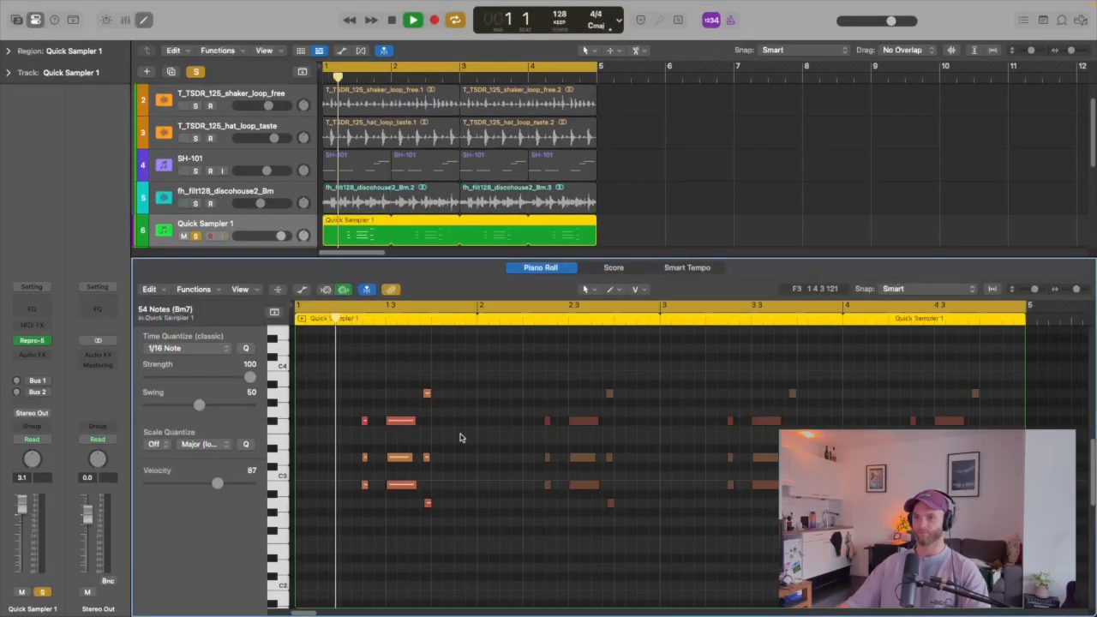
{"action": "key", "text": "space"}
{"action": "left_click", "coordinate": [393, 380]}
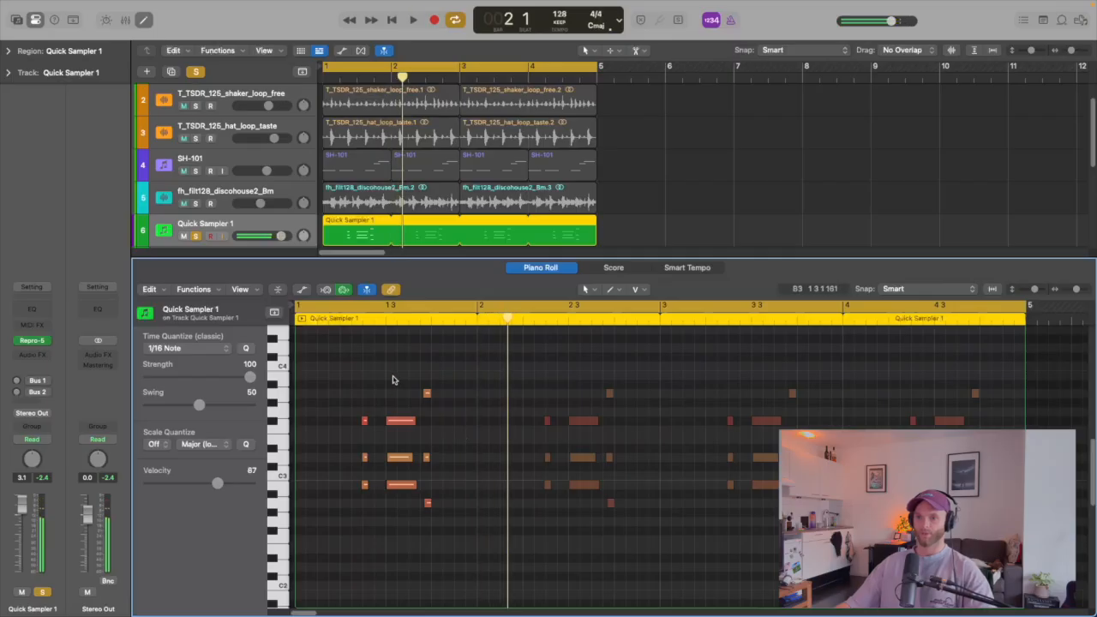
{"action": "left_click", "coordinate": [397, 461]}
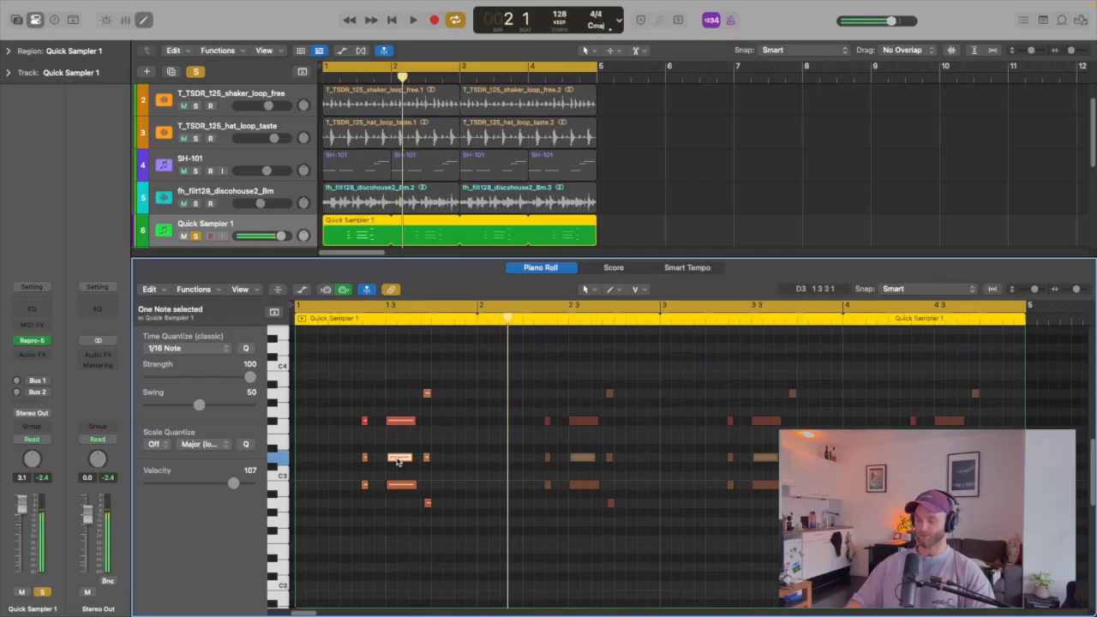
{"action": "left_click_drag", "start_coordinate": [397, 462], "coordinate": [397, 462]}
{"action": "key", "text": "space"}
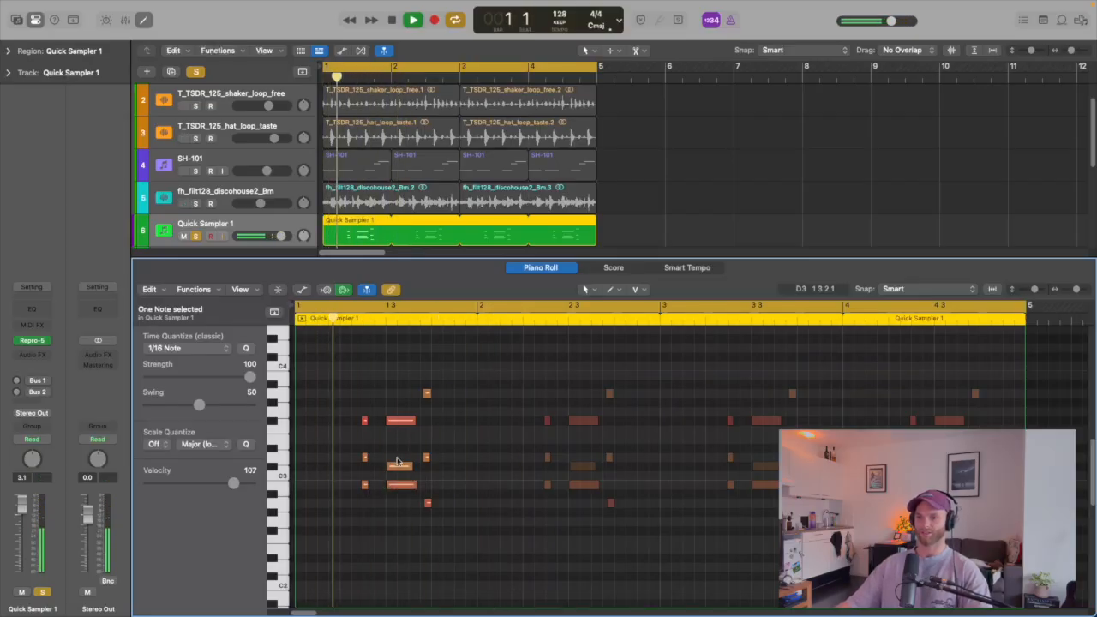
{"action": "key", "text": "space"}
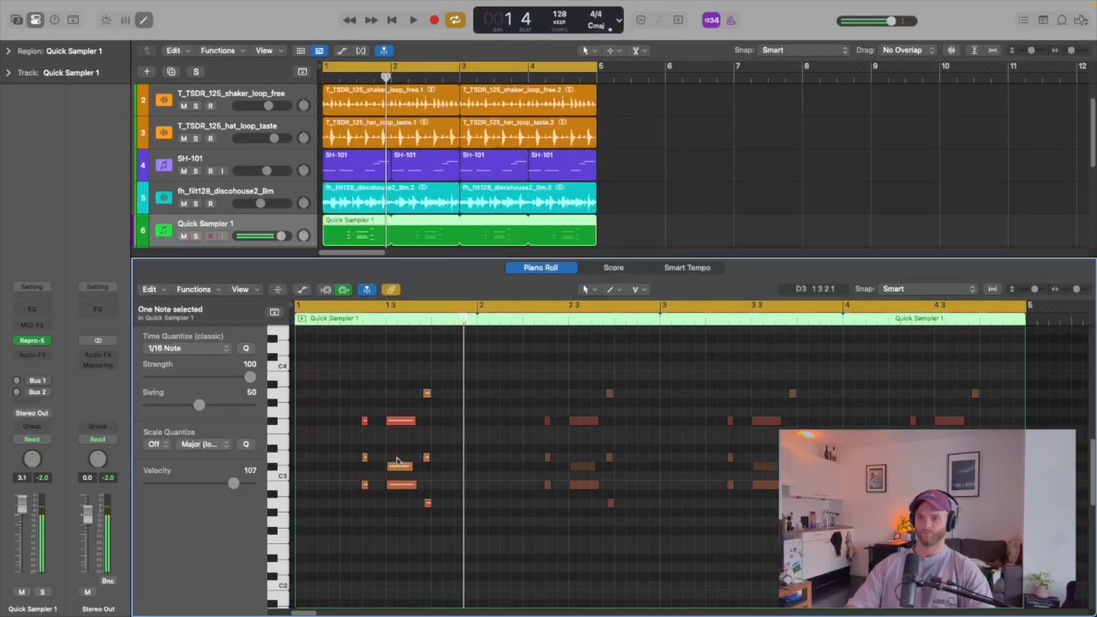
{"action": "key", "text": "space"}
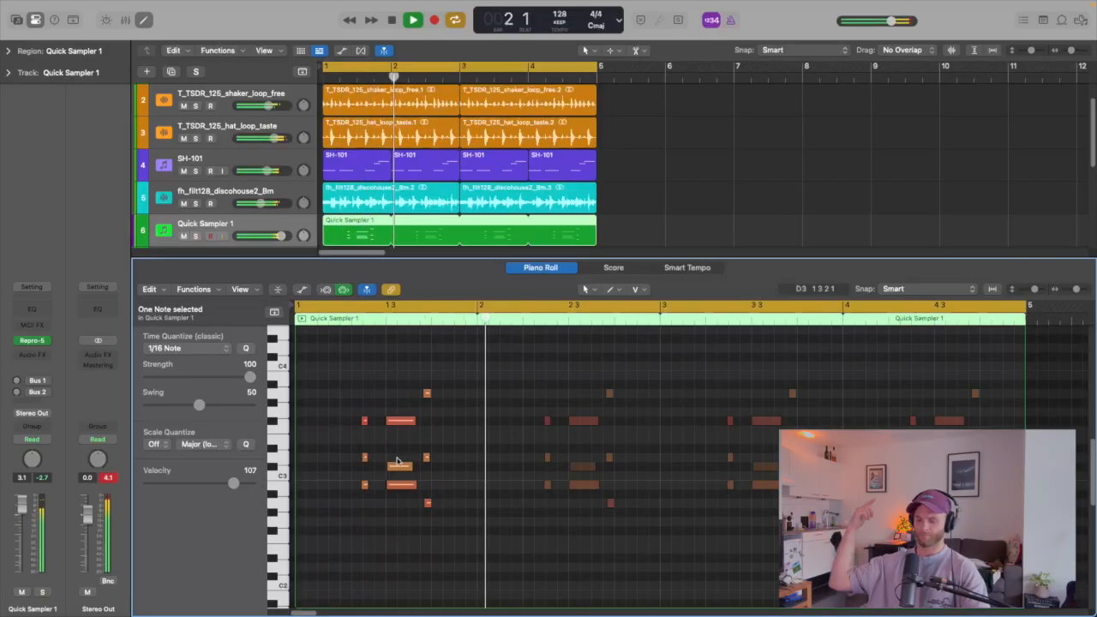
- Bring back the Repro-5 window, move it clear of the track headers and audition the preset EH Pulse Octaves Fusion Keys
{"action": "key", "text": "p"}
{"action": "key", "text": "v"}
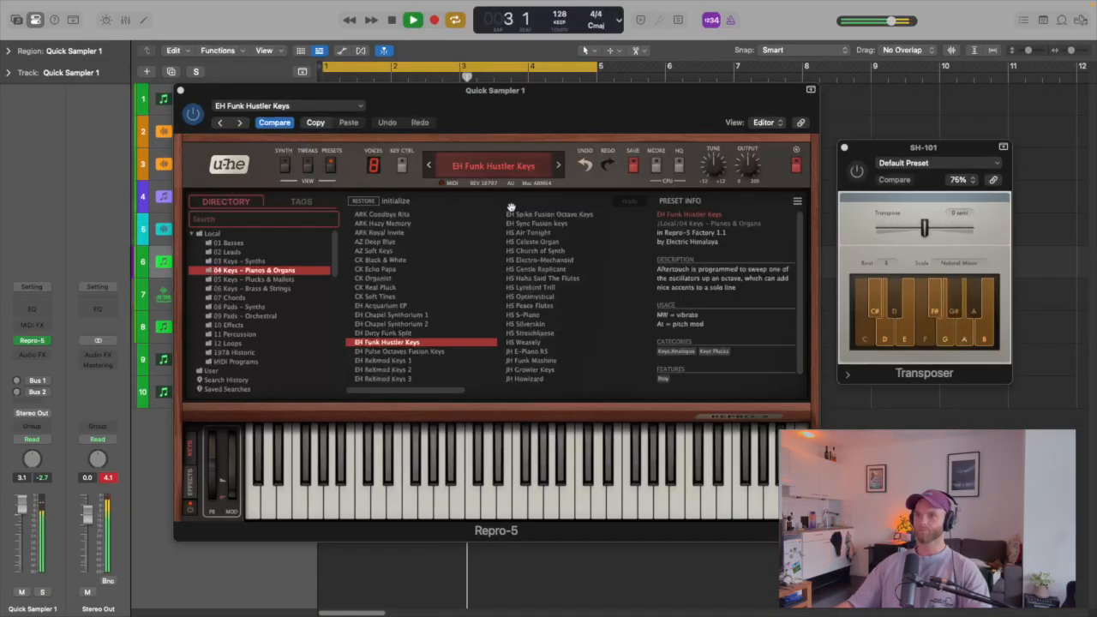
{"action": "left_click_drag", "start_coordinate": [512, 100], "coordinate": [587, 102]}
{"action": "key", "text": "space"}
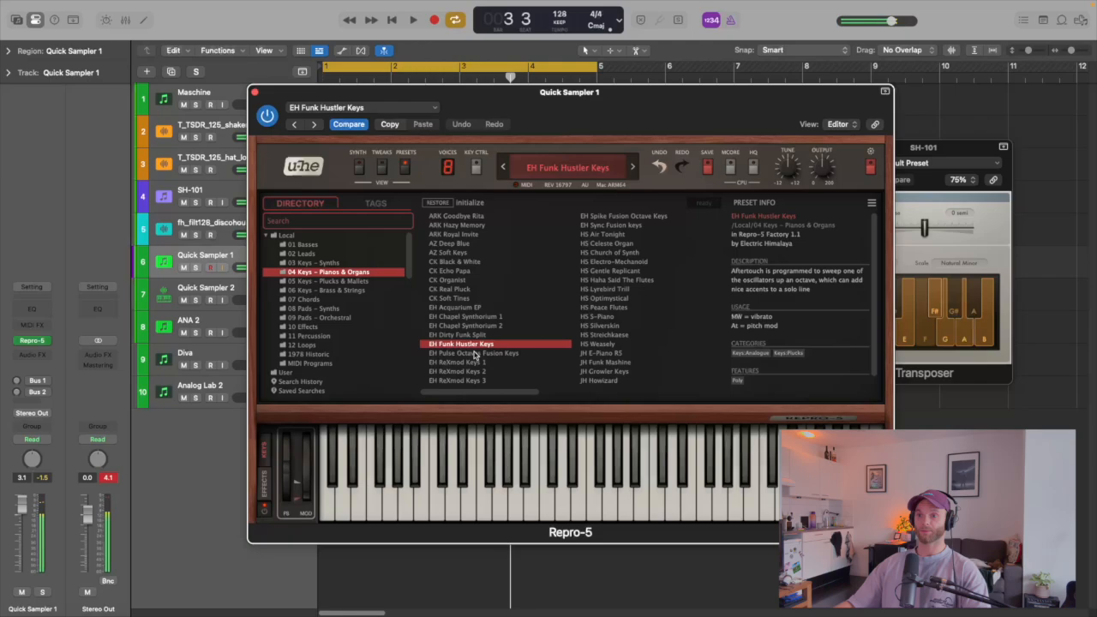
{"action": "left_click", "coordinate": [474, 354]}
{"action": "key", "text": "space"}
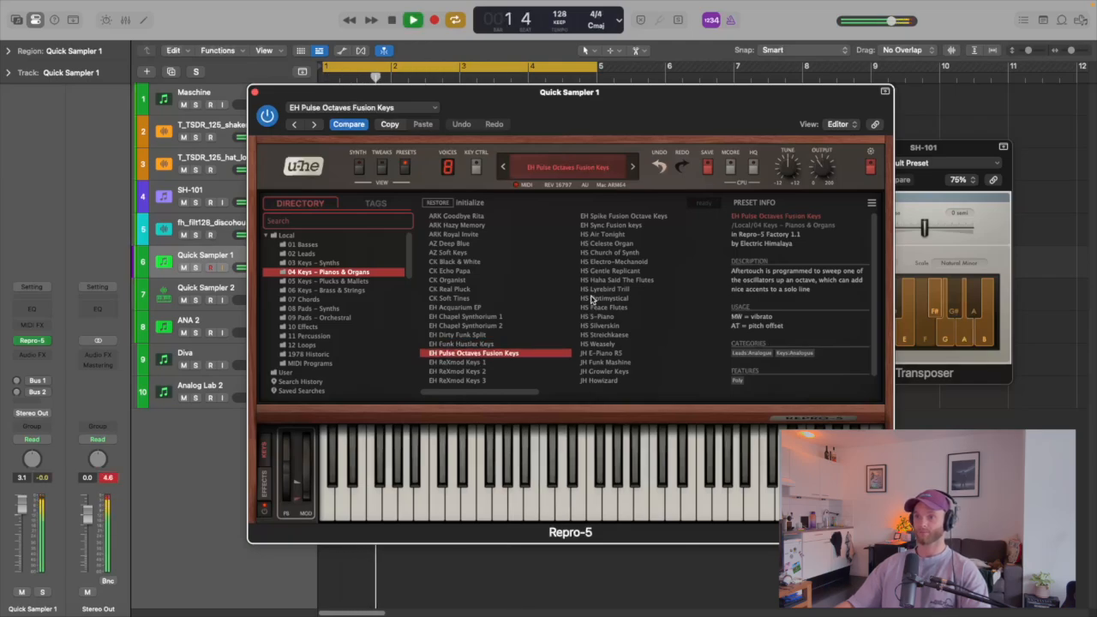
- Audition the presets HS Haha Said The Flutes, HS Lyrebird Trill, HS Optimystical, HS Peace Flutes, HS Silverskin and HS S-Piano over the loop
{"action": "left_click", "coordinate": [616, 280]}
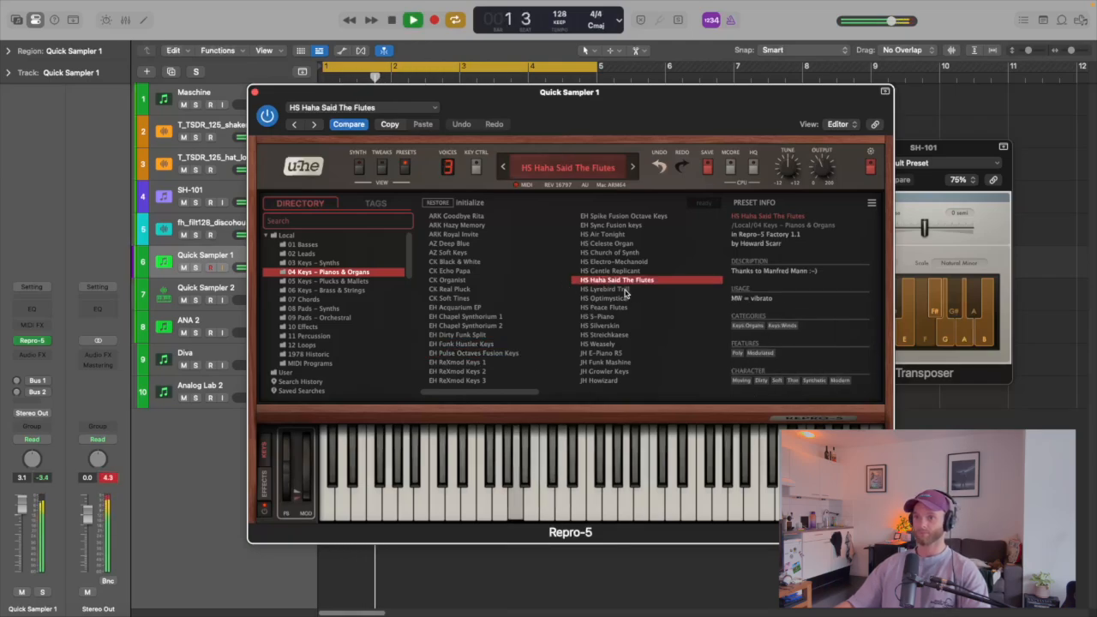
{"action": "left_click", "coordinate": [625, 290]}
{"action": "left_click", "coordinate": [622, 299]}
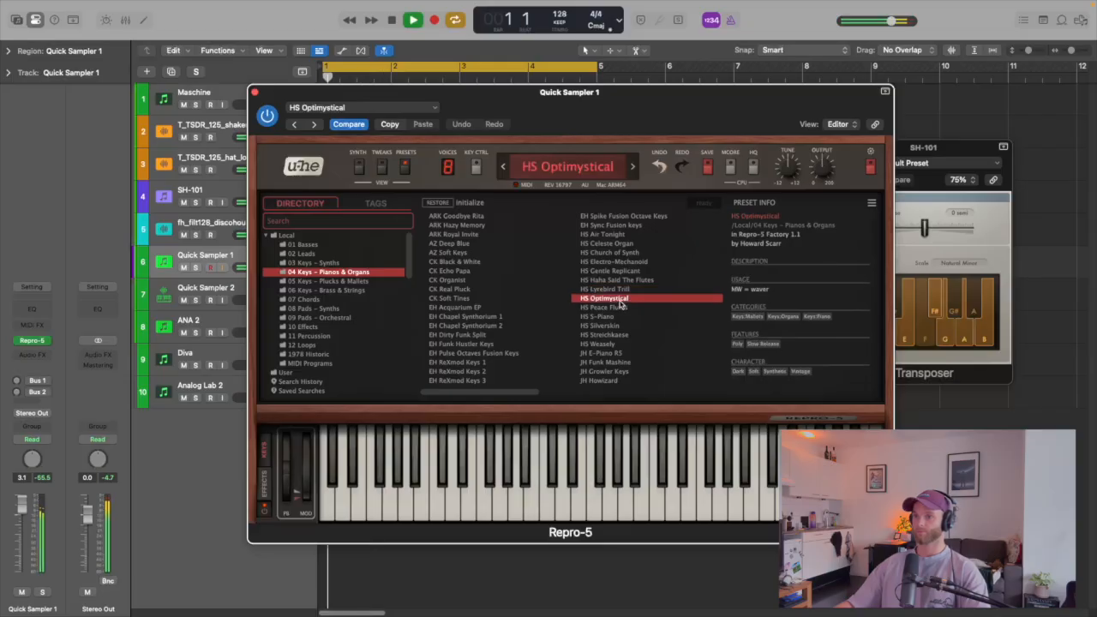
{"action": "left_click", "coordinate": [617, 308]}
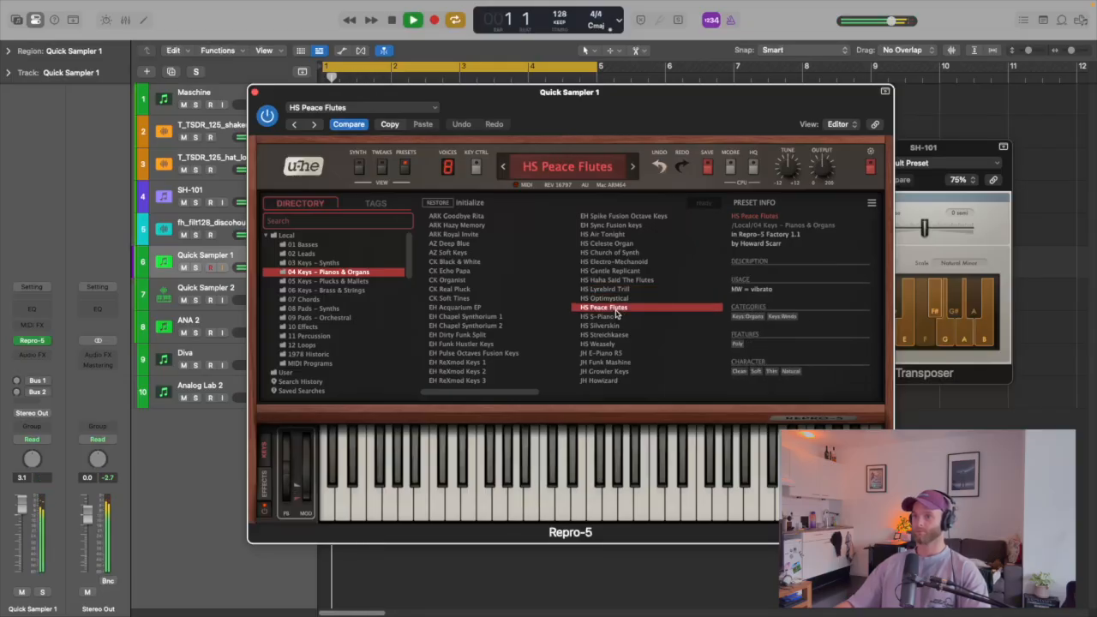
{"action": "left_click", "coordinate": [611, 318]}
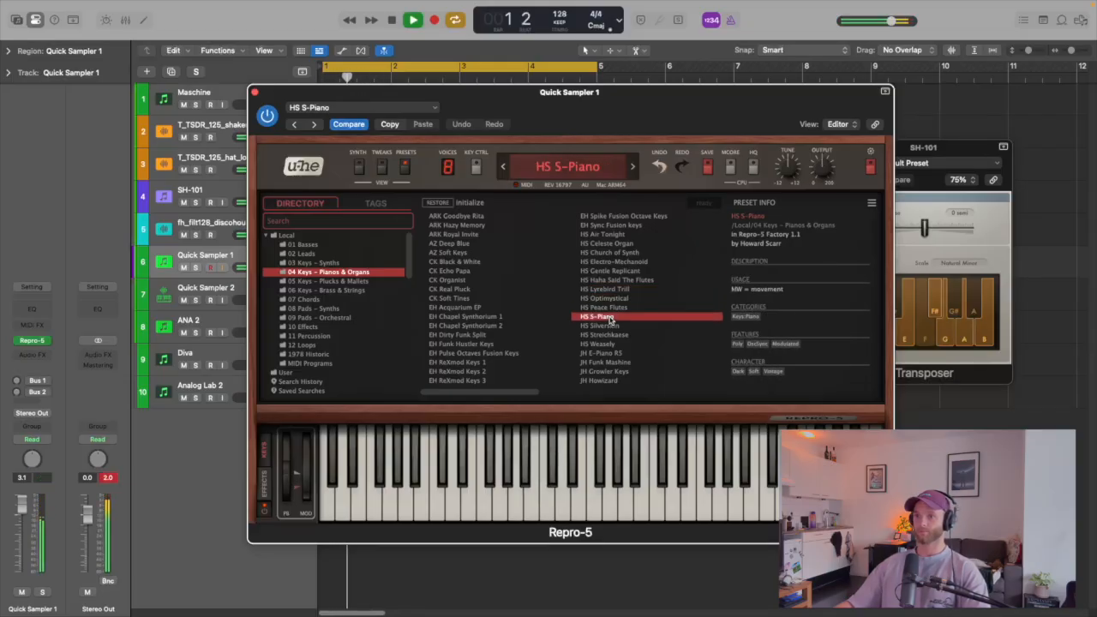
{"action": "left_click", "coordinate": [608, 326]}
{"action": "left_click", "coordinate": [603, 317]}
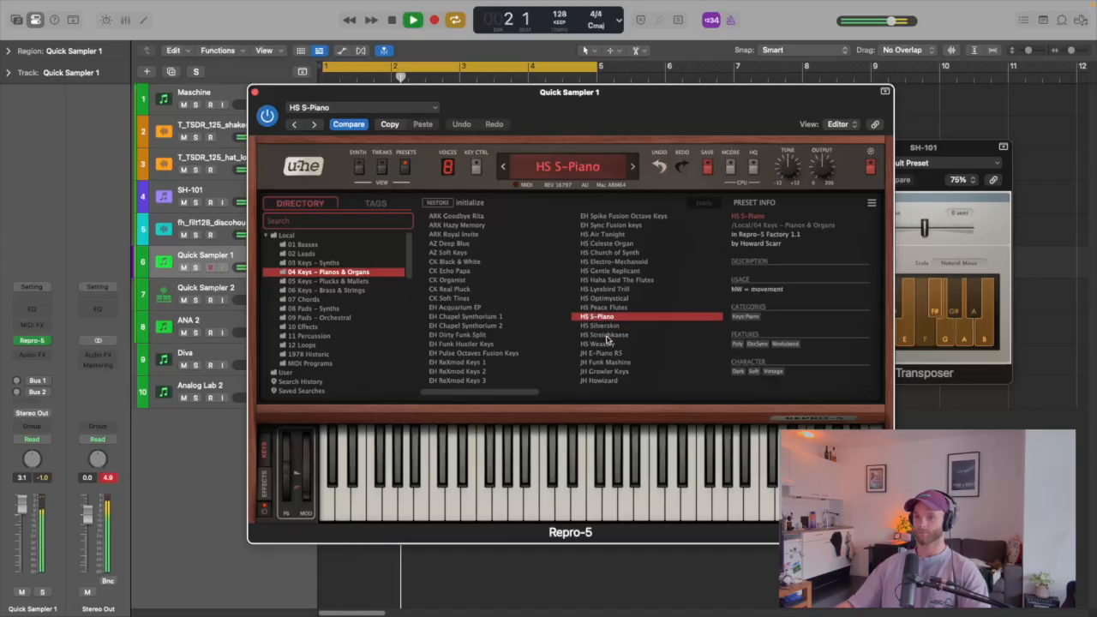
- Lower the Quick Sampler 1 track's volume to -2.2 dB, stop playback and load the preset HS Silverskin
{"action": "left_click_drag", "start_coordinate": [21, 507], "coordinate": [21, 523]}
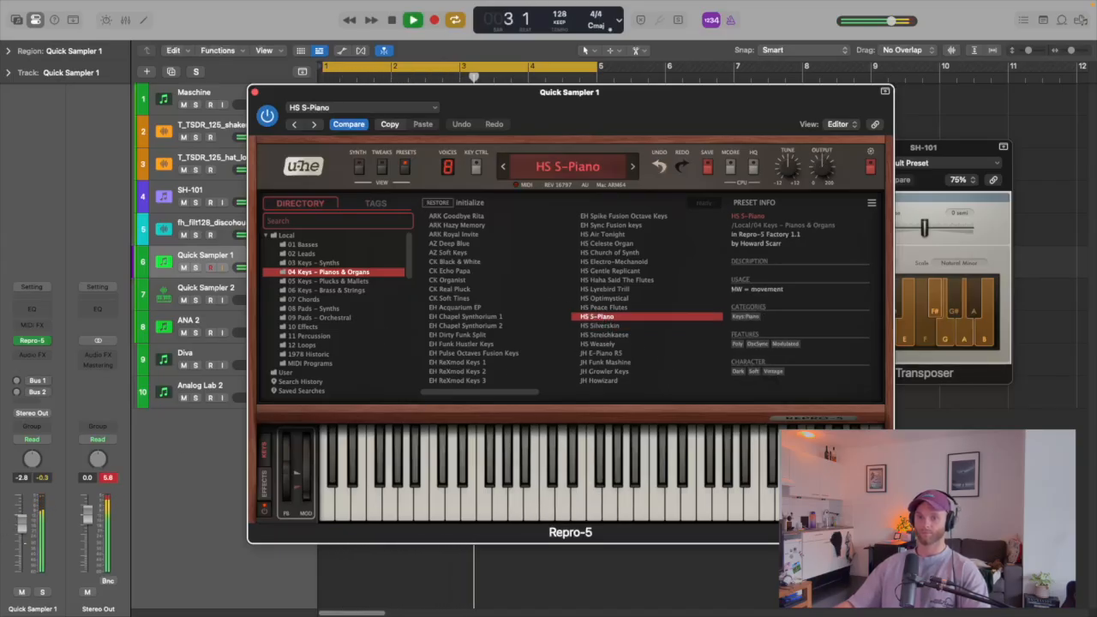
{"action": "key", "text": "space"}
{"action": "left_click", "coordinate": [628, 326]}
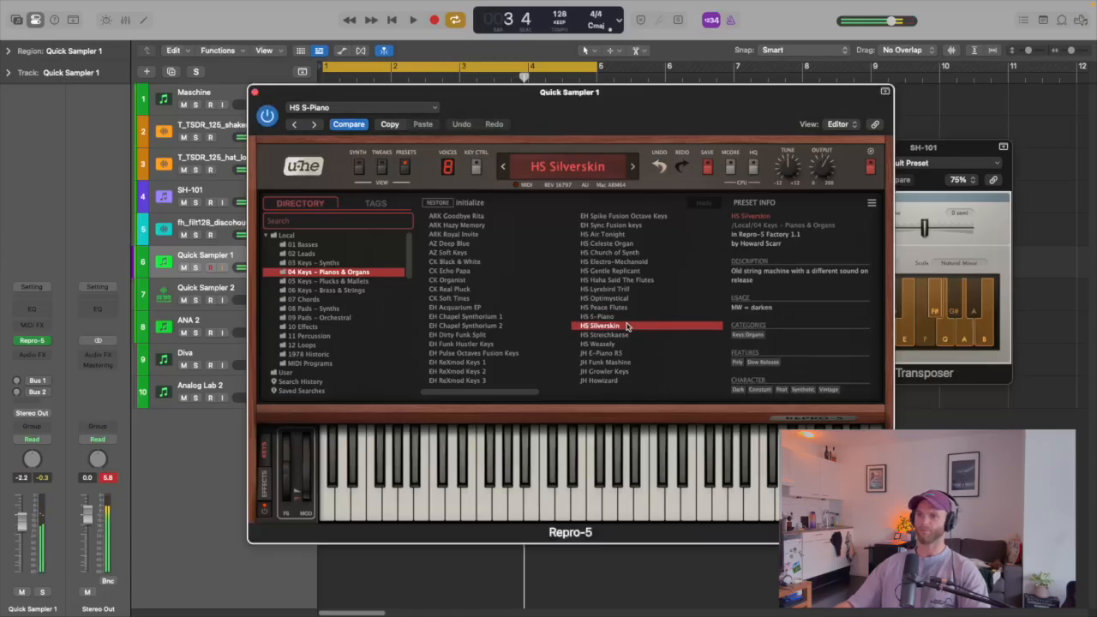
- Load the HS S-Piano preset in Repro-5, check it over the loop and close the synth window
{"action": "left_click", "coordinate": [612, 317]}
{"action": "key", "text": "space"}
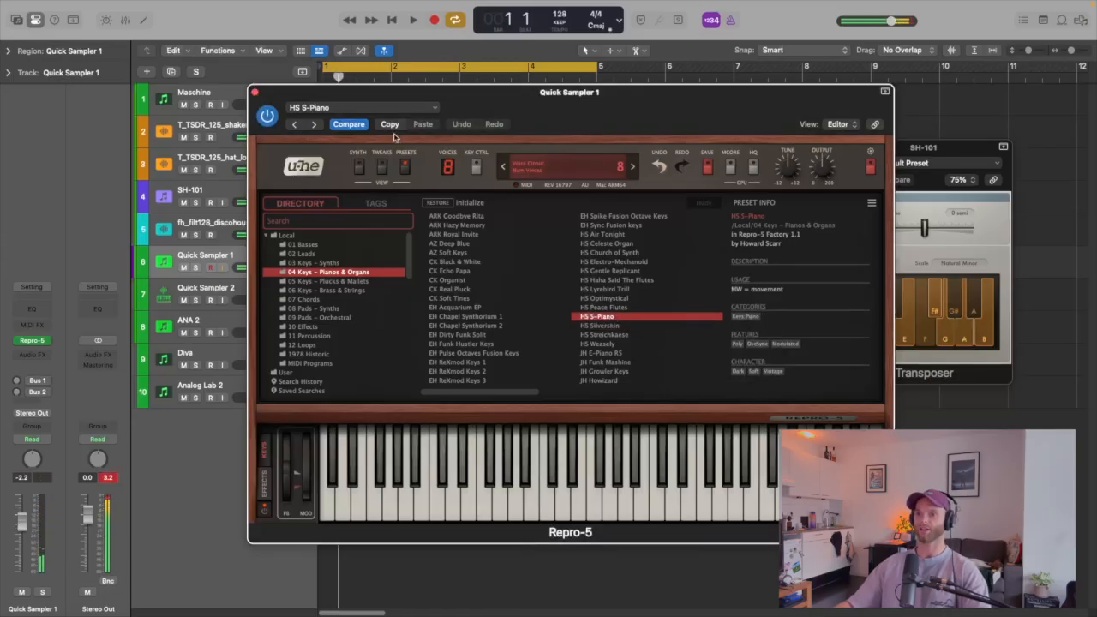
{"action": "key", "text": "space"}
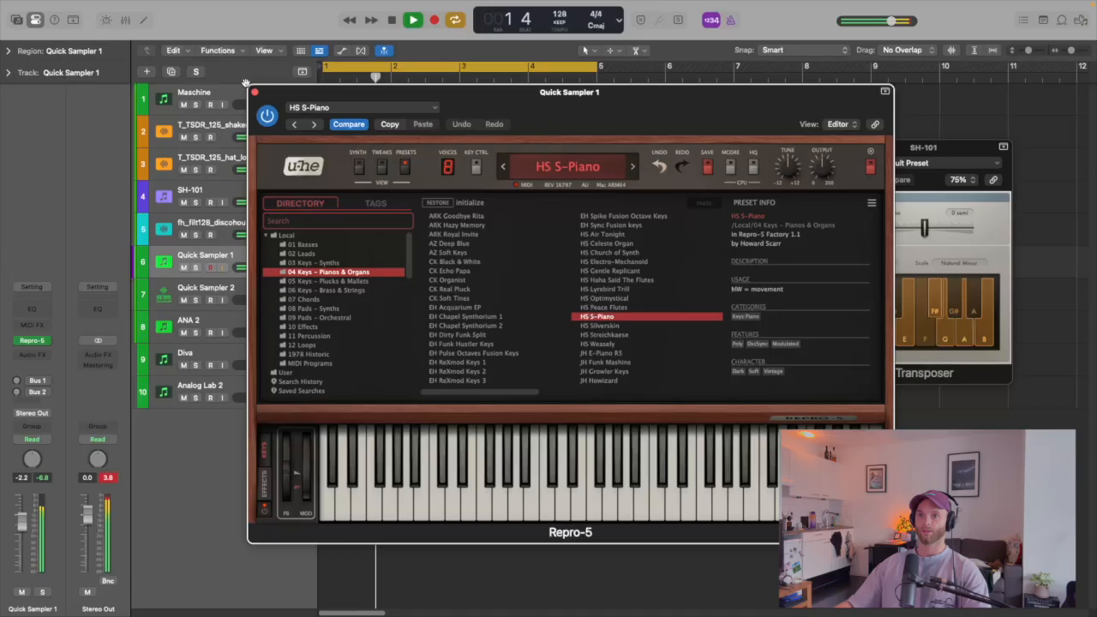
{"action": "key", "text": "space"}
{"action": "left_click", "coordinate": [255, 91]}
- Insert Guitar Rig 6 FX as an audio effect on the Quick Sampler 1 track and reposition its window
{"action": "left_click", "coordinate": [32, 354]}
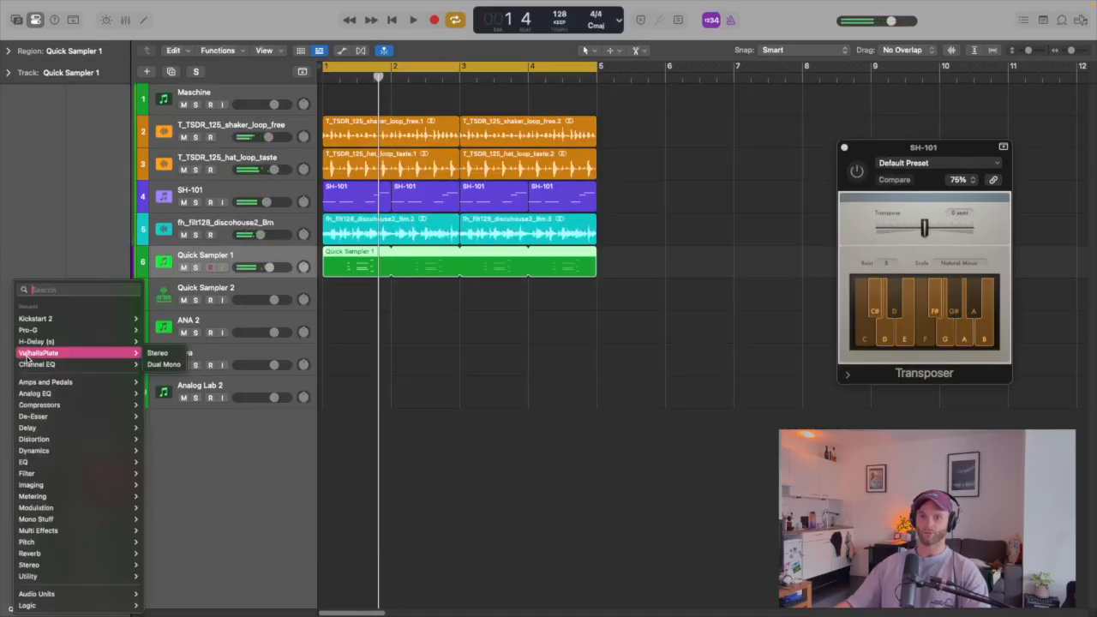
{"action": "mouse_move", "coordinate": [56, 391]}
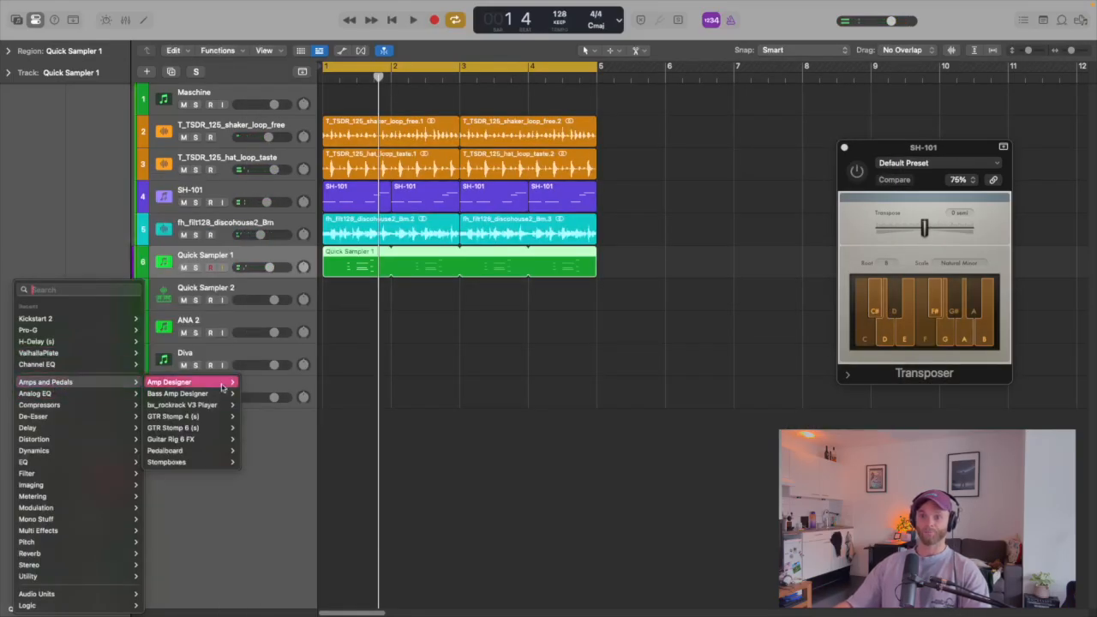
{"action": "left_click", "coordinate": [184, 440]}
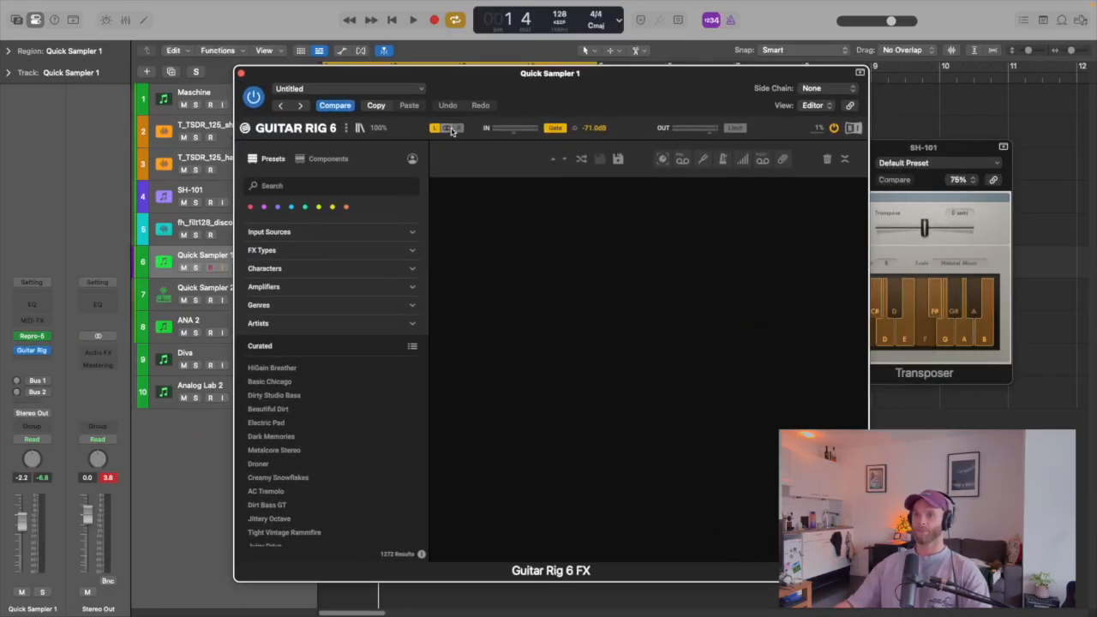
{"action": "left_click_drag", "start_coordinate": [547, 74], "coordinate": [490, 78]}
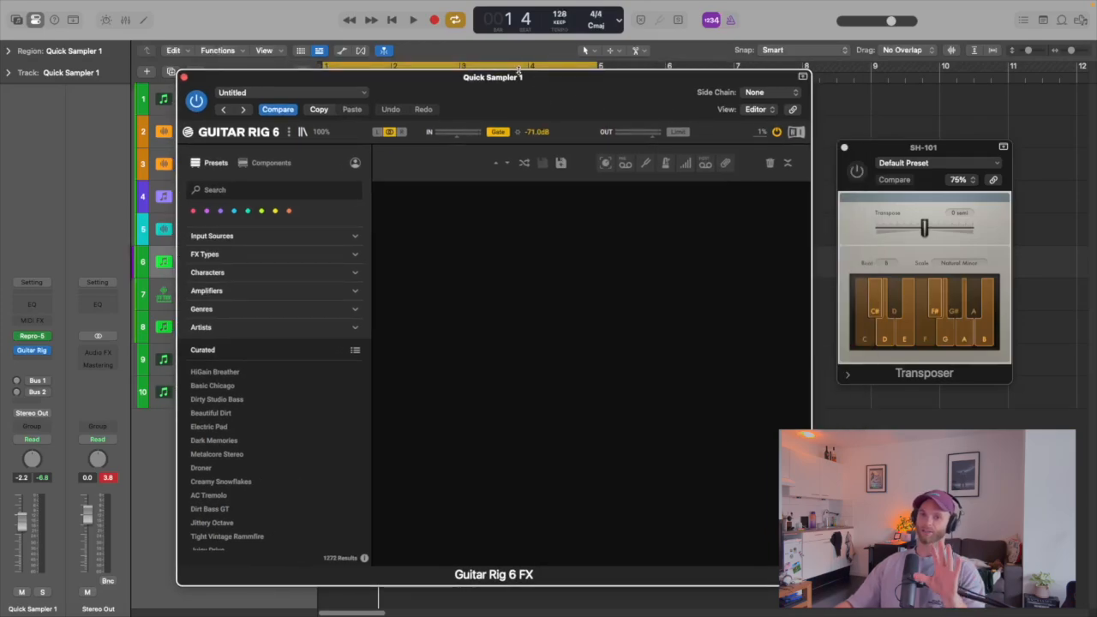
{"action": "left_click_drag", "start_coordinate": [509, 78], "coordinate": [531, 78]}
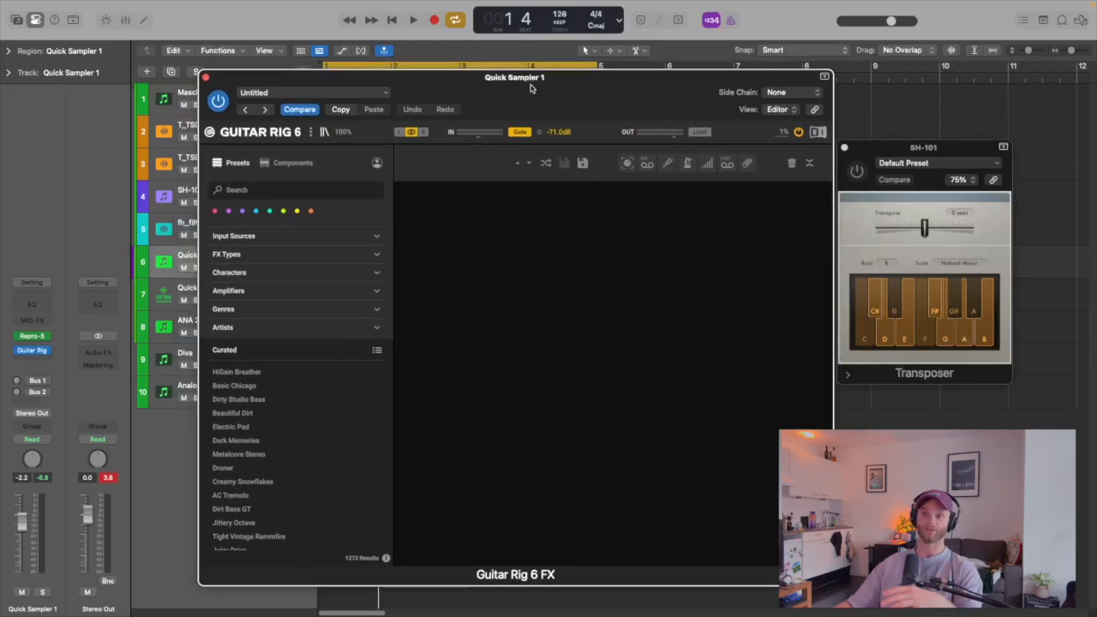
- Filter the Guitar Rig presets by the Synth input source and audition Electric Pad and Jittery Octave over the loop
{"action": "left_click", "coordinate": [279, 235]}
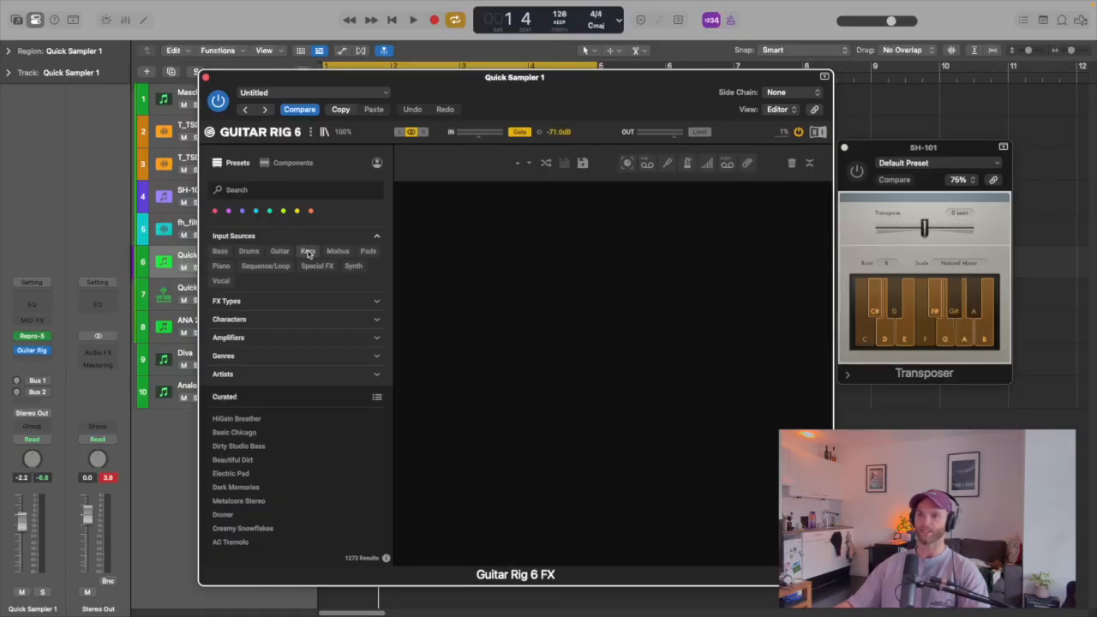
{"action": "left_click", "coordinate": [354, 267]}
{"action": "left_click", "coordinate": [246, 419]}
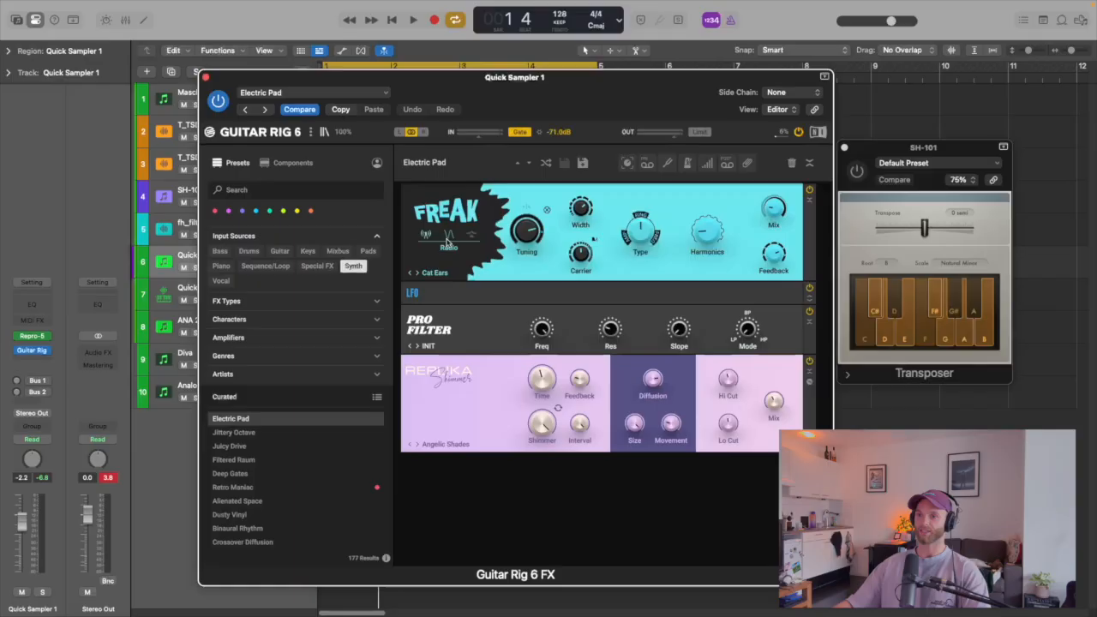
{"action": "key", "text": "space"}
{"action": "left_click_drag", "start_coordinate": [538, 81], "coordinate": [540, 82]}
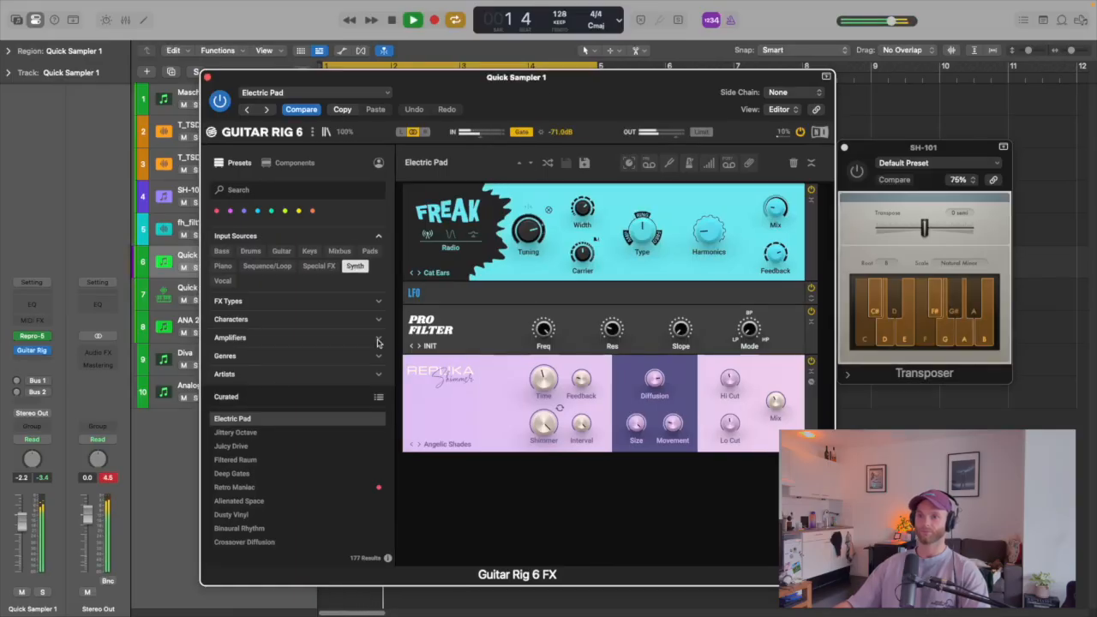
{"action": "key", "text": "space"}
{"action": "left_click", "coordinate": [259, 432]}
{"action": "key", "text": "space"}
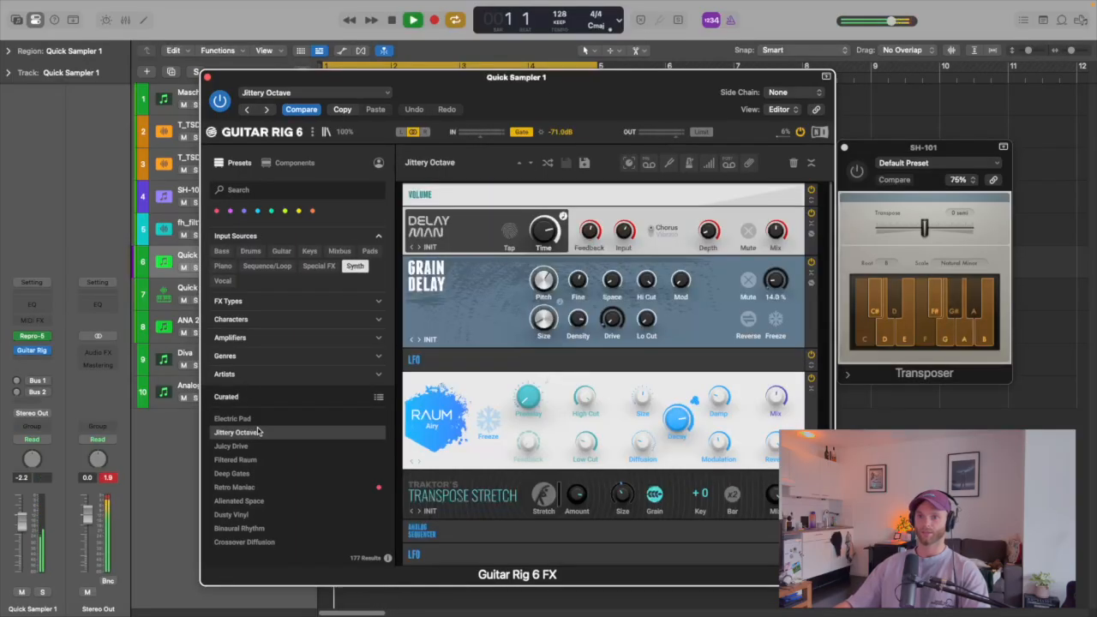
{"action": "key", "text": "space"}
- Filter the presets by Keys and audition Creamy Snowflakes, Flair Arpeggiator and Filtered Raum, raising the track's volume to -0.6 dB
{"action": "left_click", "coordinate": [309, 251]}
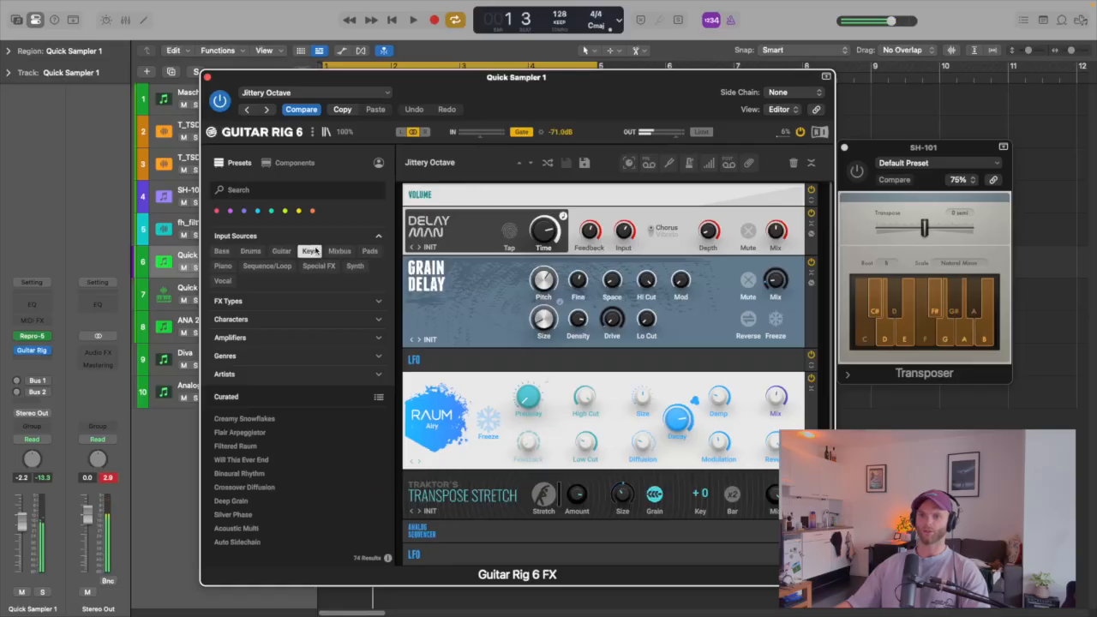
{"action": "left_click", "coordinate": [268, 419]}
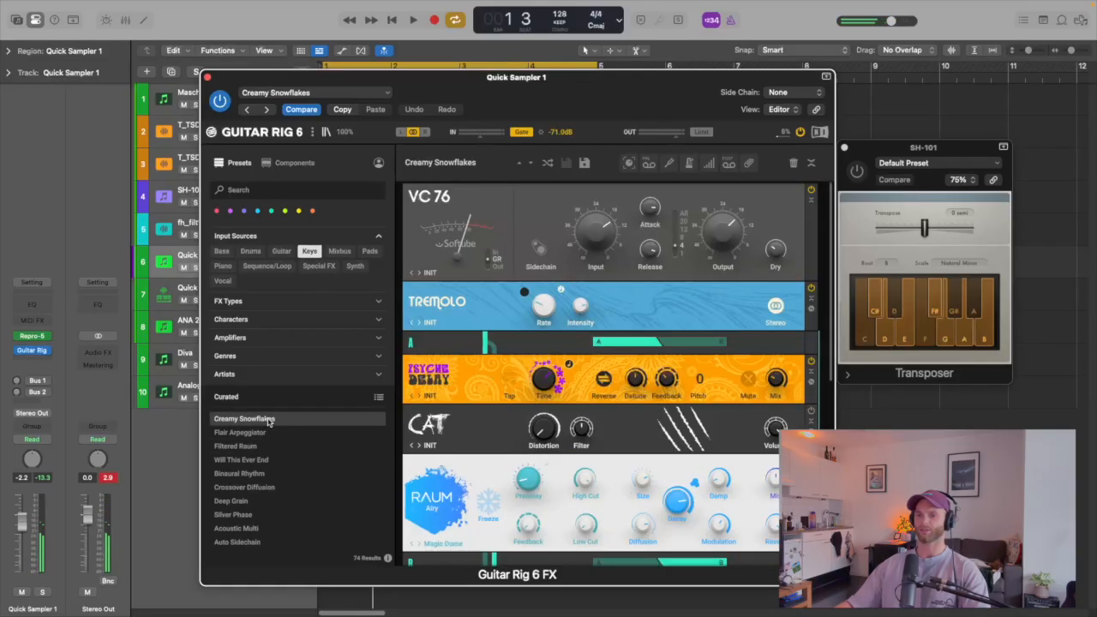
{"action": "key", "text": "space"}
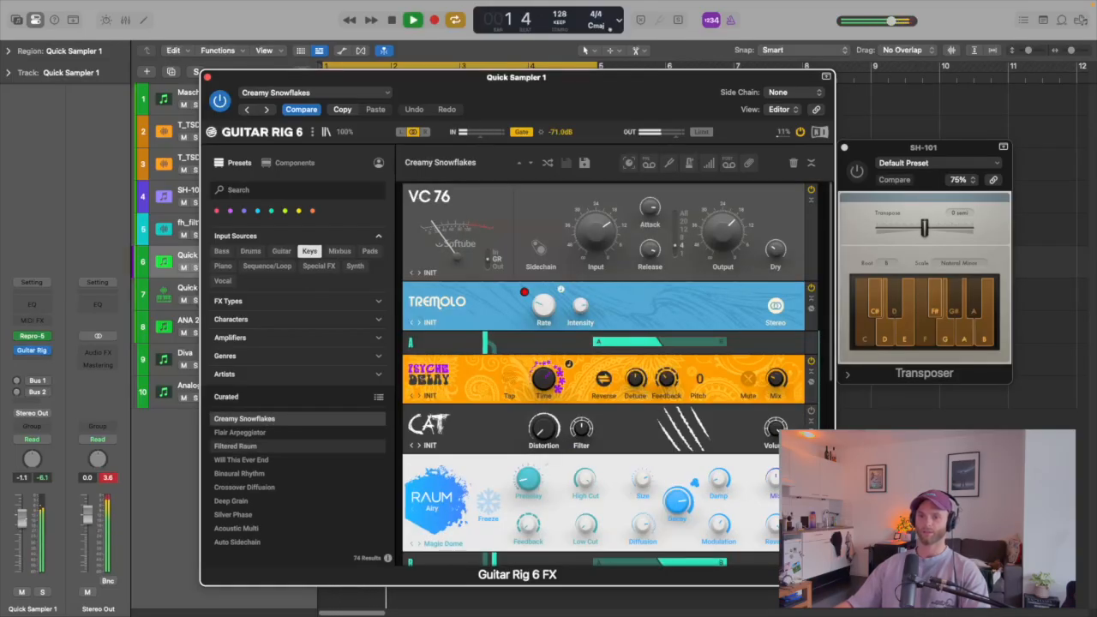
{"action": "left_click", "coordinate": [240, 433]}
{"action": "key", "text": "space"}
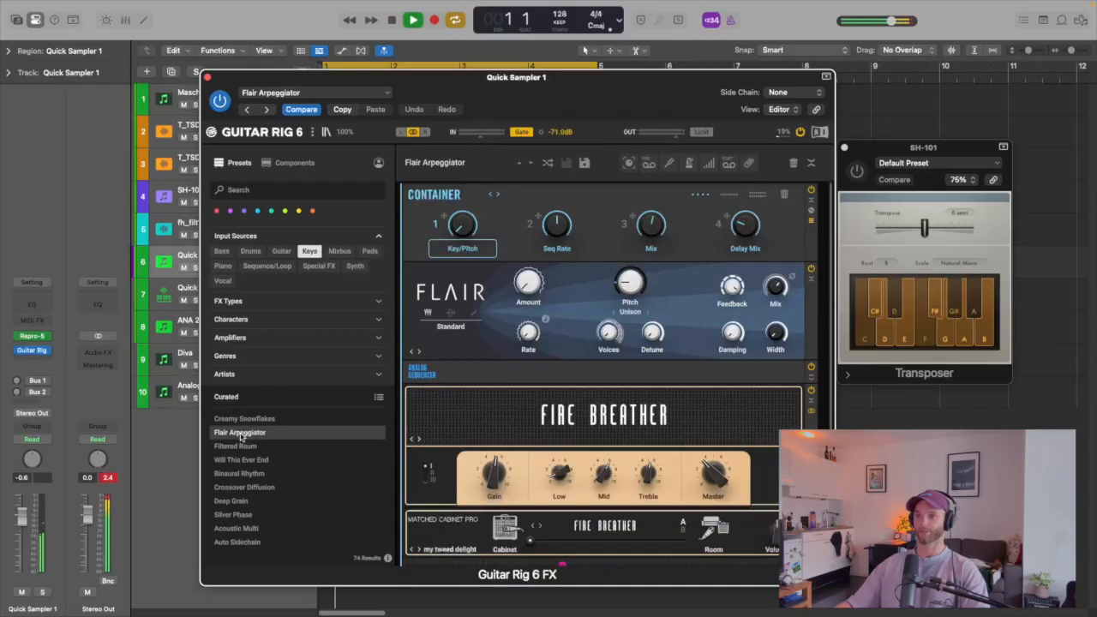
{"action": "left_click_drag", "start_coordinate": [240, 433], "coordinate": [233, 449]}
{"action": "left_click", "coordinate": [230, 447]}
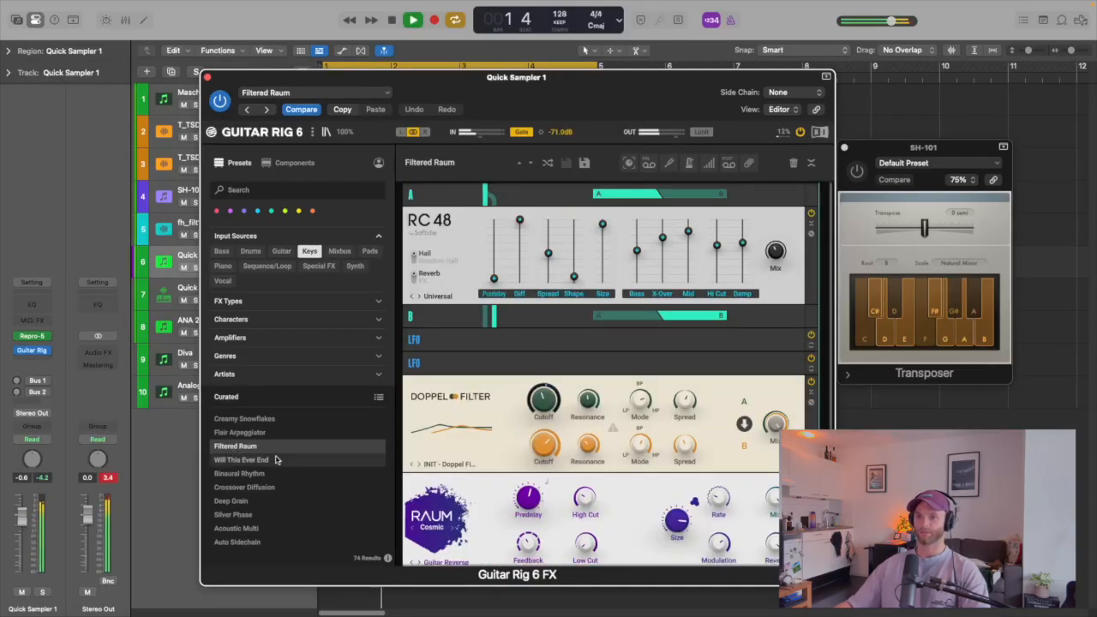
- Load the preset Will This Ever End and play the loop with its Tape Echo and Raum modules bypassed
{"action": "left_click", "coordinate": [263, 461]}
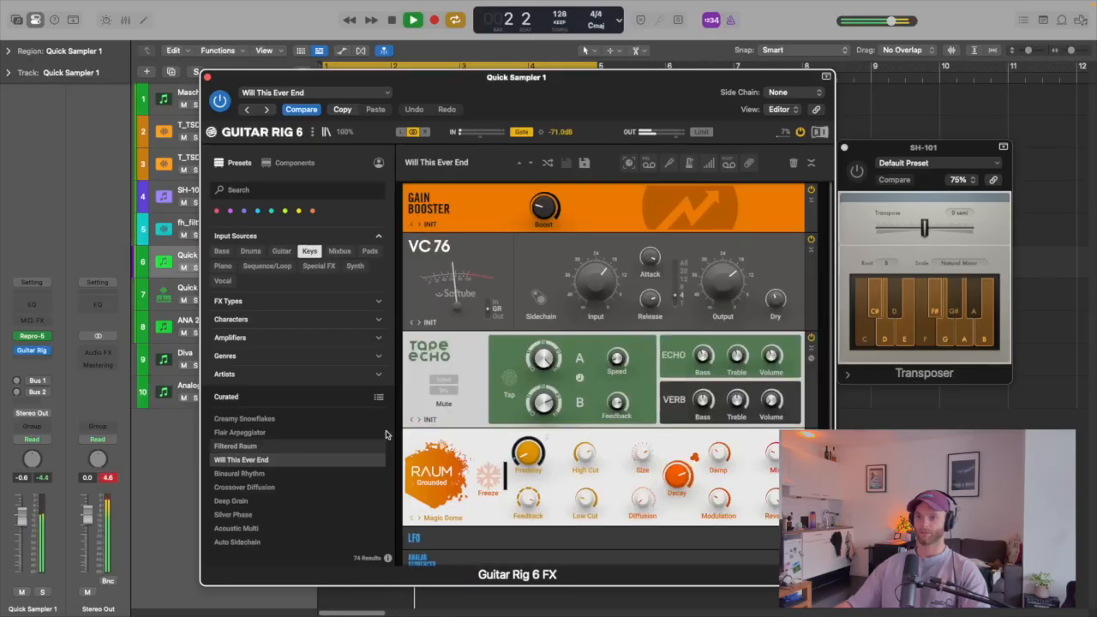
{"action": "key", "text": "space"}
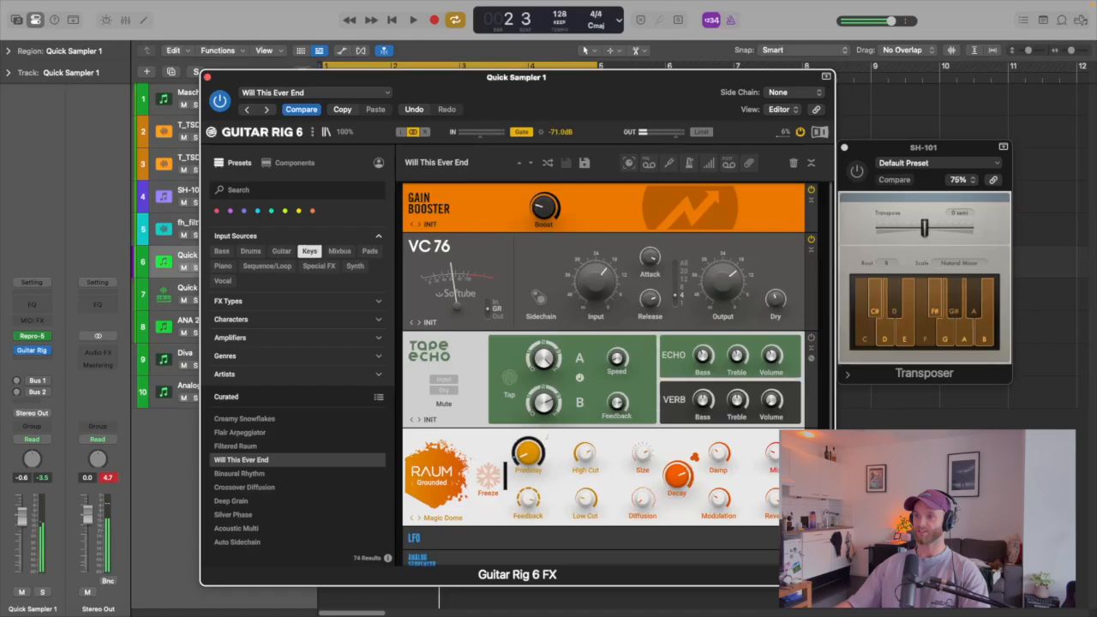
{"action": "key", "text": "space"}
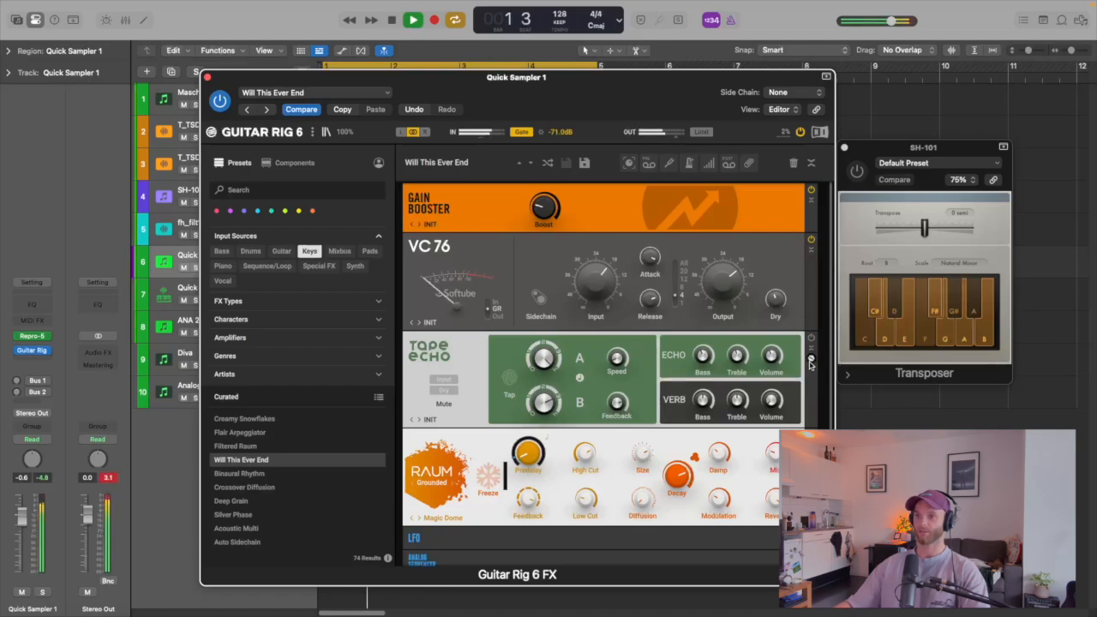
{"action": "scroll", "coordinate": [829, 343], "scroll_direction": "down", "scroll_amount": 1}
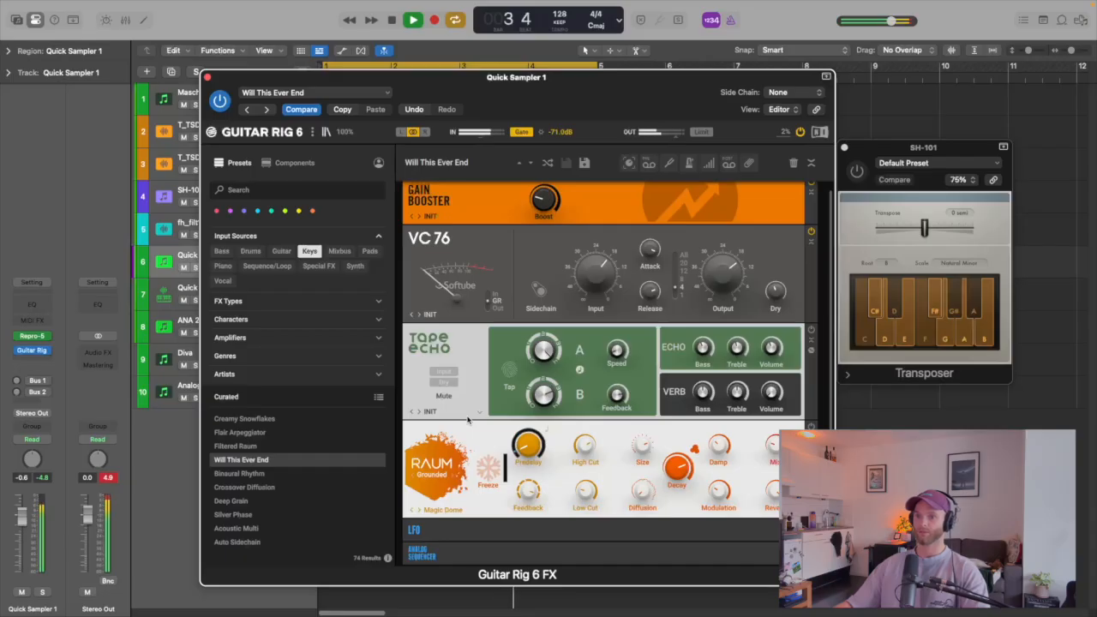
{"action": "key", "text": "space"}
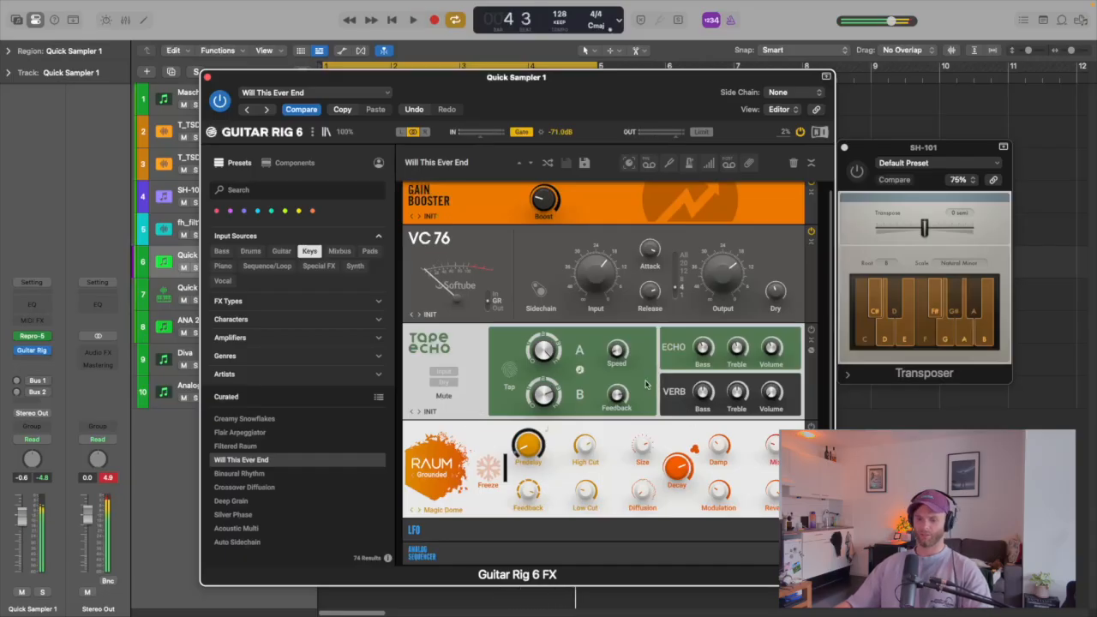
- Solo the Quick Sampler 1 track and compare the preset with Tape Echo and Raum switched on in turn
{"action": "key", "text": "s"}
{"action": "key", "text": "space"}
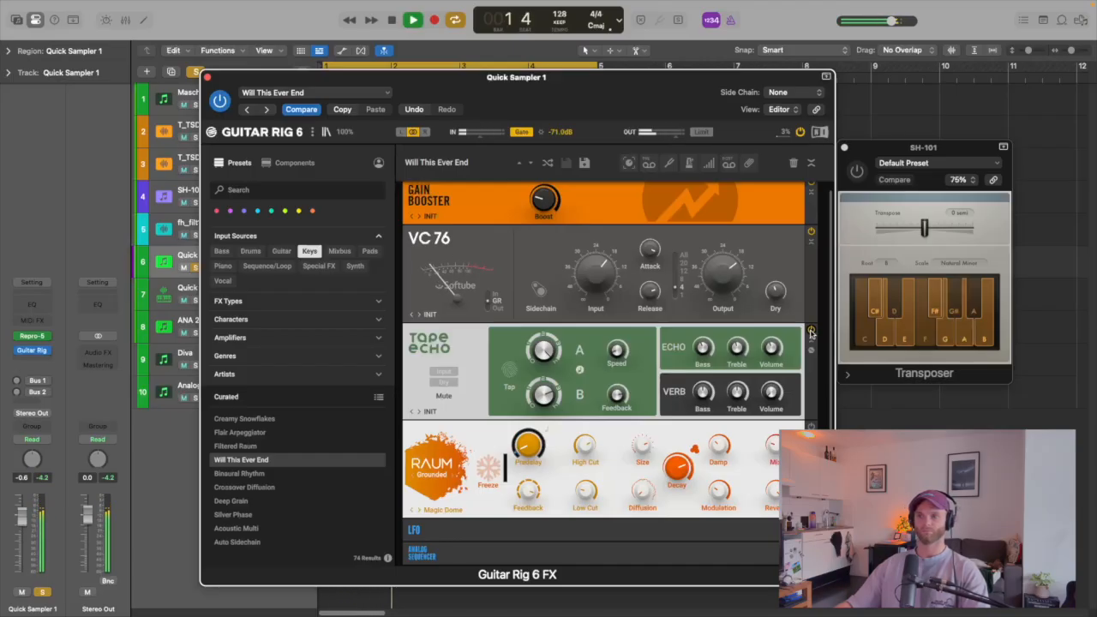
{"action": "key", "text": "space"}
{"action": "key", "text": "space"}
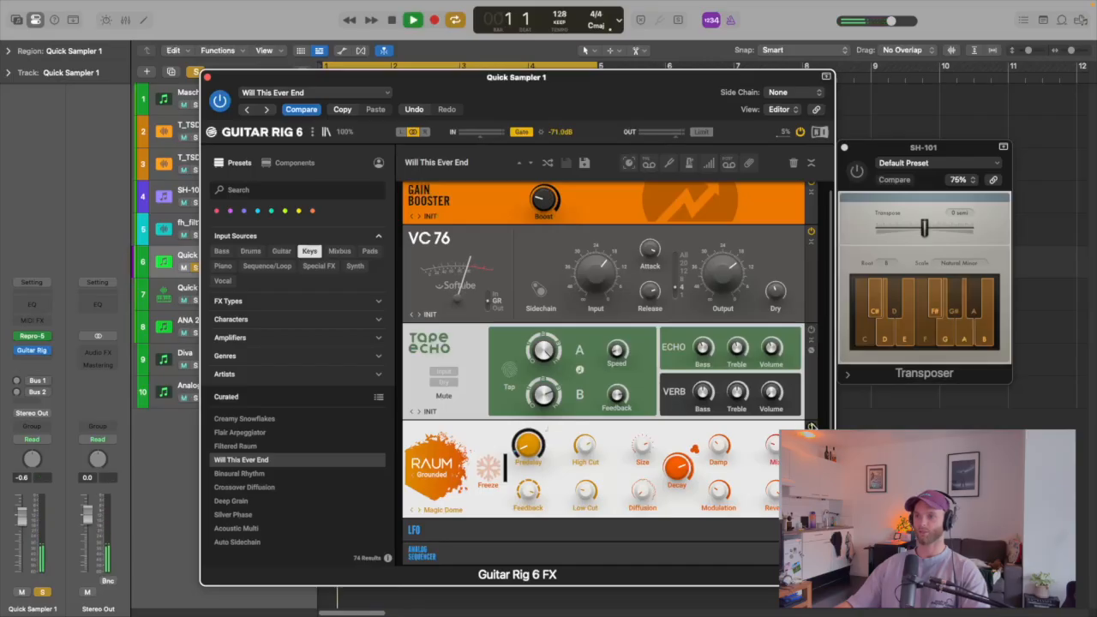
{"action": "key", "text": "space"}
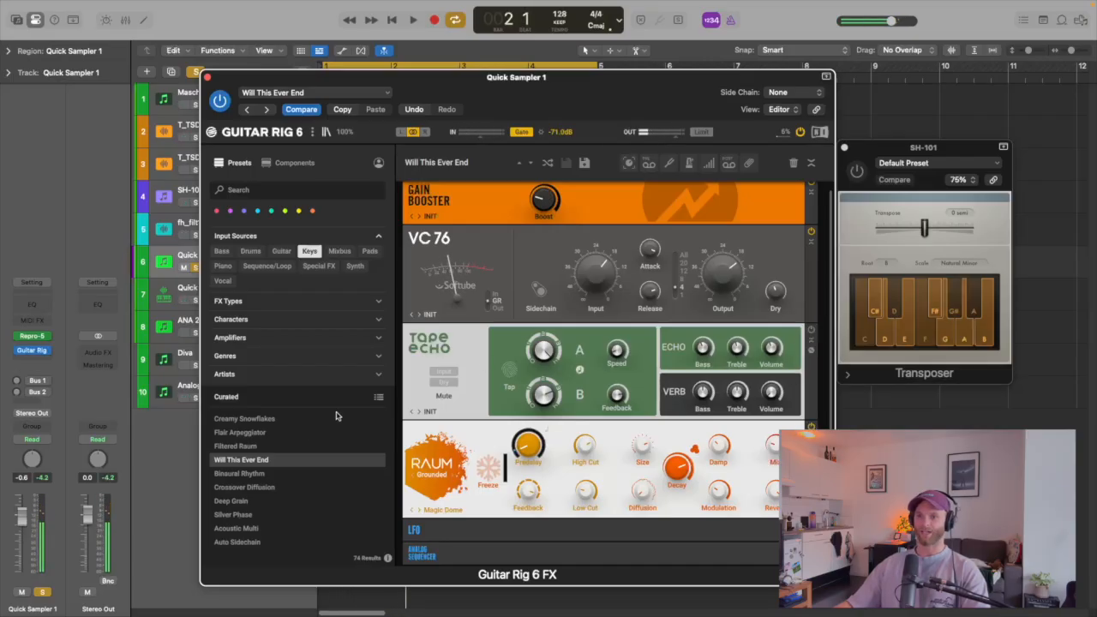
- Audition the Guitar Rig presets Binaural Rhythm and Crossover Diffusion on the soloed track
{"action": "left_click", "coordinate": [261, 487]}
{"action": "double_click", "coordinate": [271, 473]}
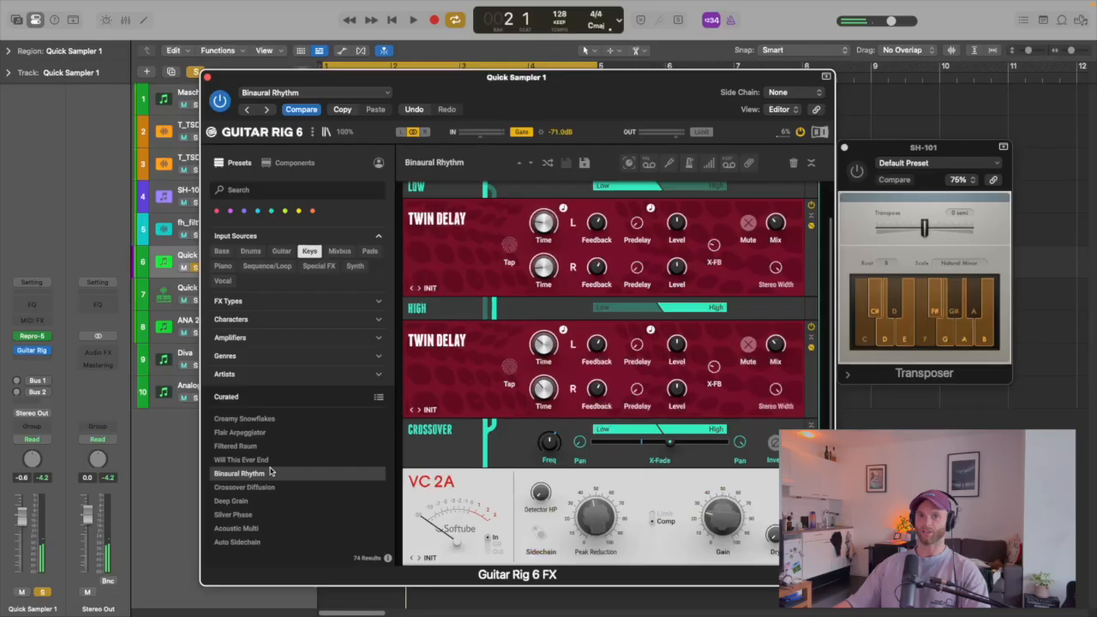
{"action": "key", "text": "space"}
{"action": "key", "text": "space"}
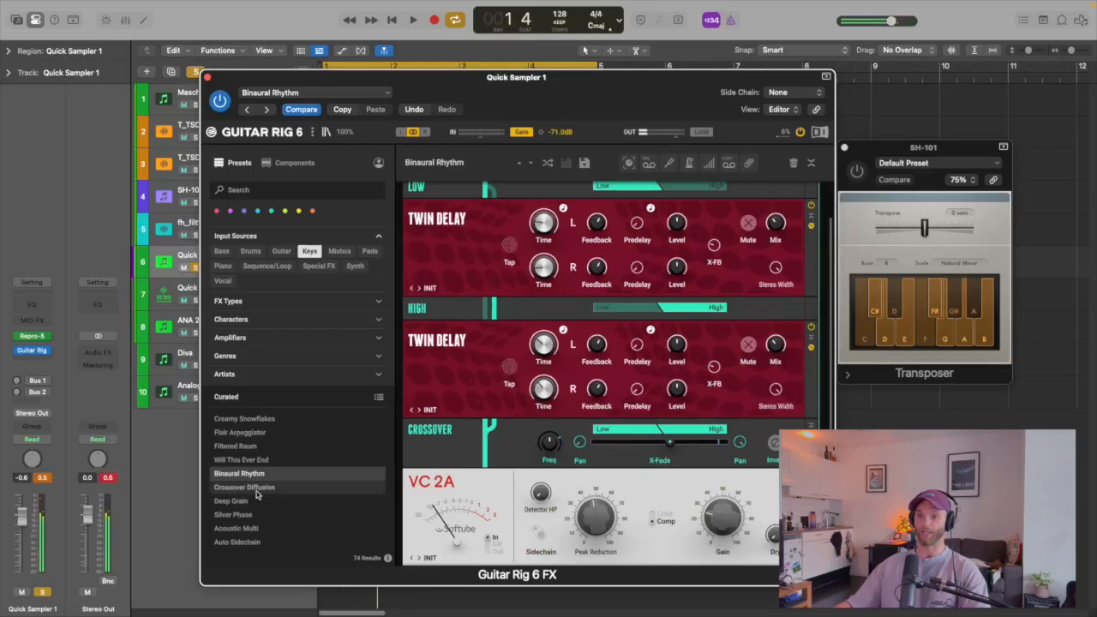
{"action": "double_click", "coordinate": [257, 487]}
{"action": "key", "text": "space"}
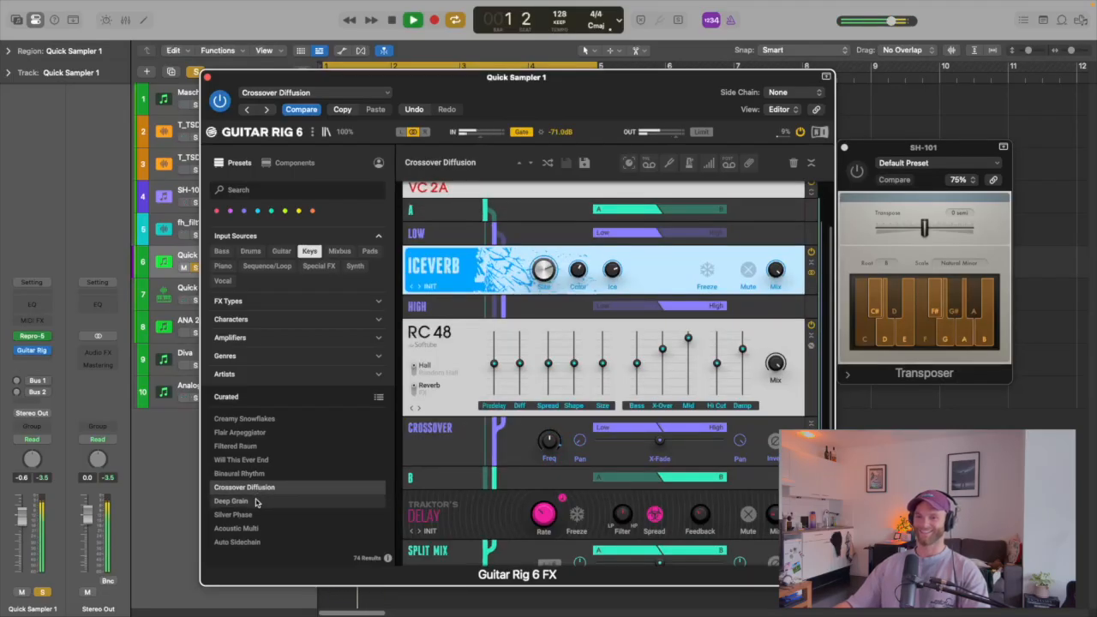
- Audition the Guitar Rig presets Deep Grain and Silver Phase on the soloed track
{"action": "key", "text": "space"}
{"action": "left_click", "coordinate": [255, 502]}
{"action": "double_click", "coordinate": [255, 502]}
{"action": "key", "text": "space"}
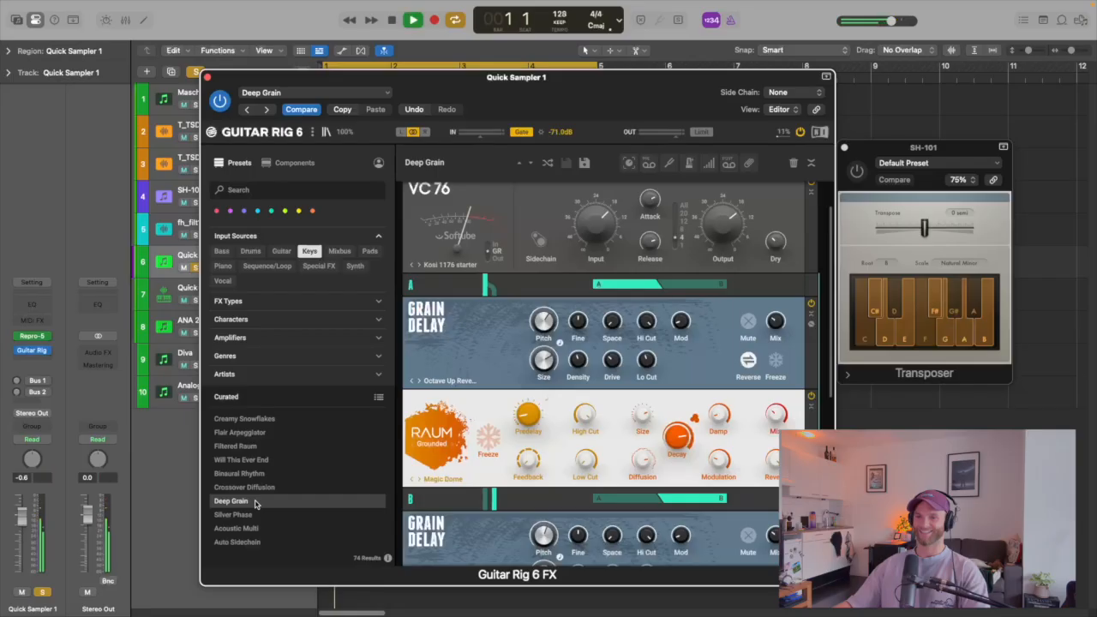
{"action": "double_click", "coordinate": [255, 514]}
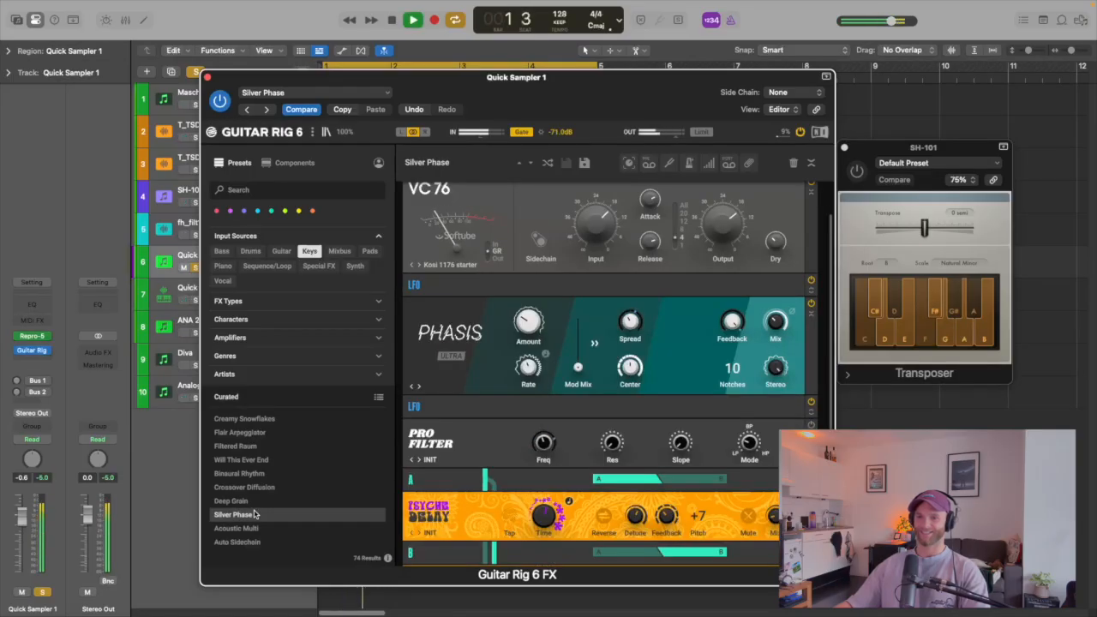
{"action": "key", "text": "space"}
- Load the Filtered Raum preset again and listen to it on the soloed track
{"action": "left_click", "coordinate": [246, 447]}
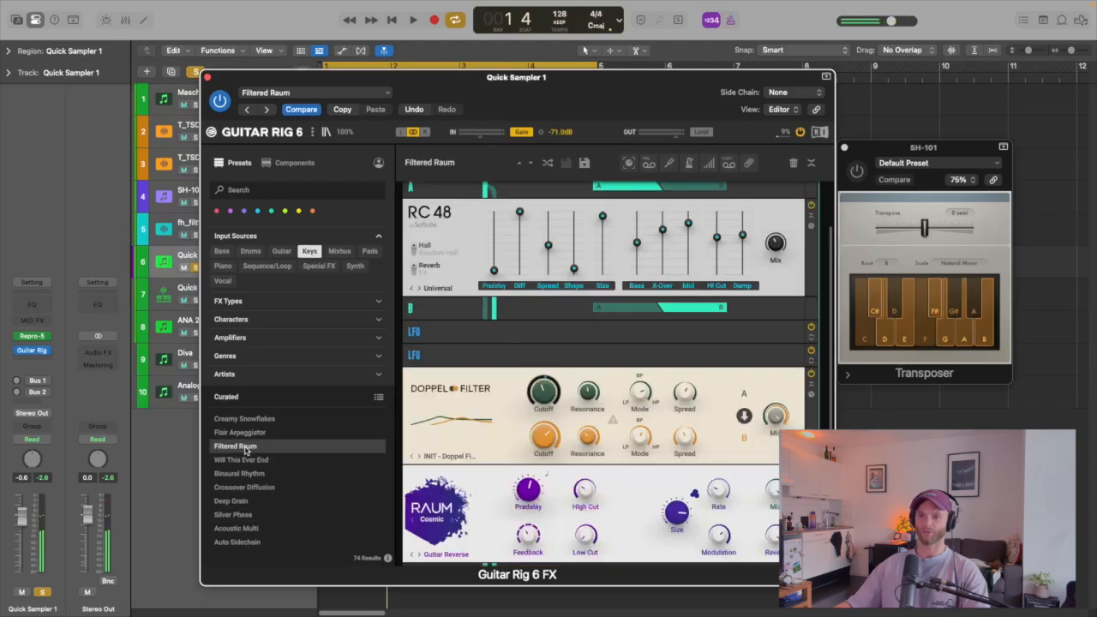
{"action": "key", "text": "Down"}
{"action": "left_click", "coordinate": [247, 447]}
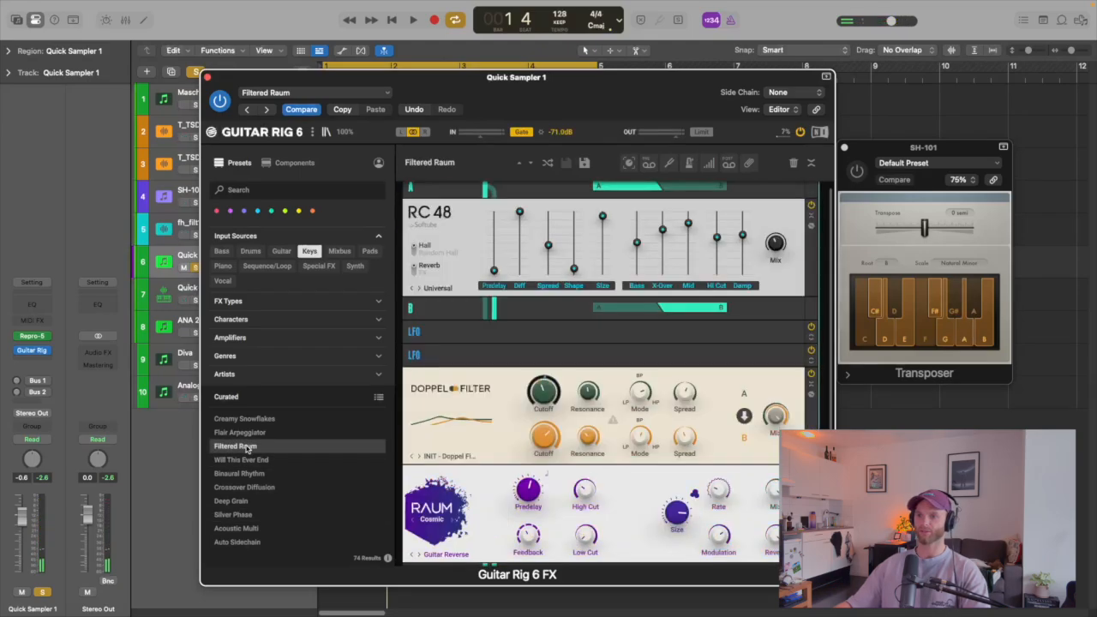
{"action": "key", "text": "space"}
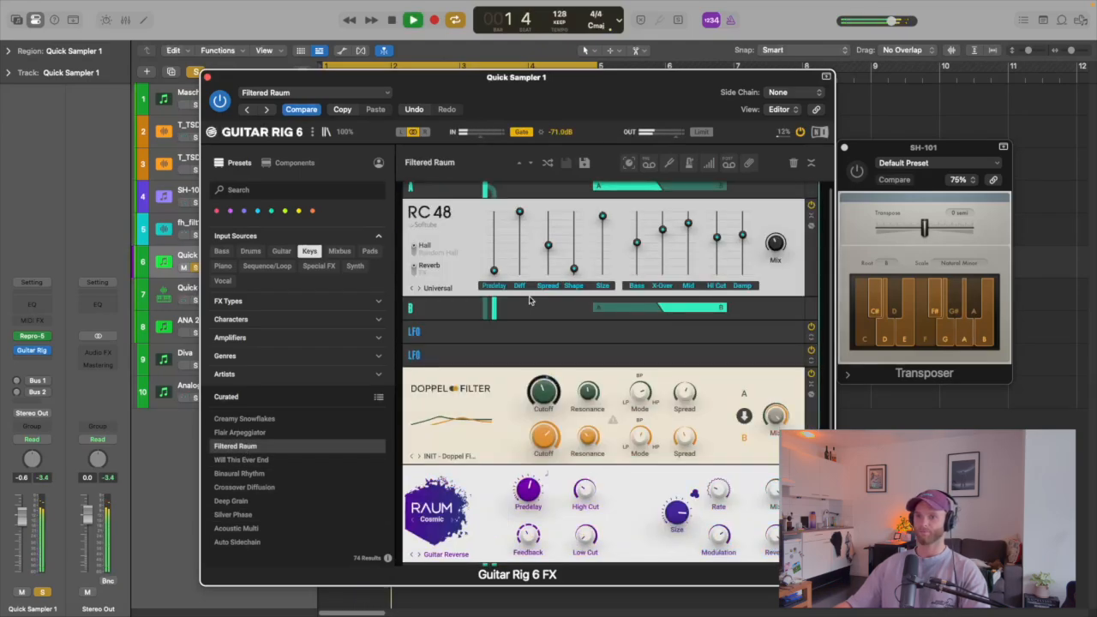
{"action": "key", "text": "space"}
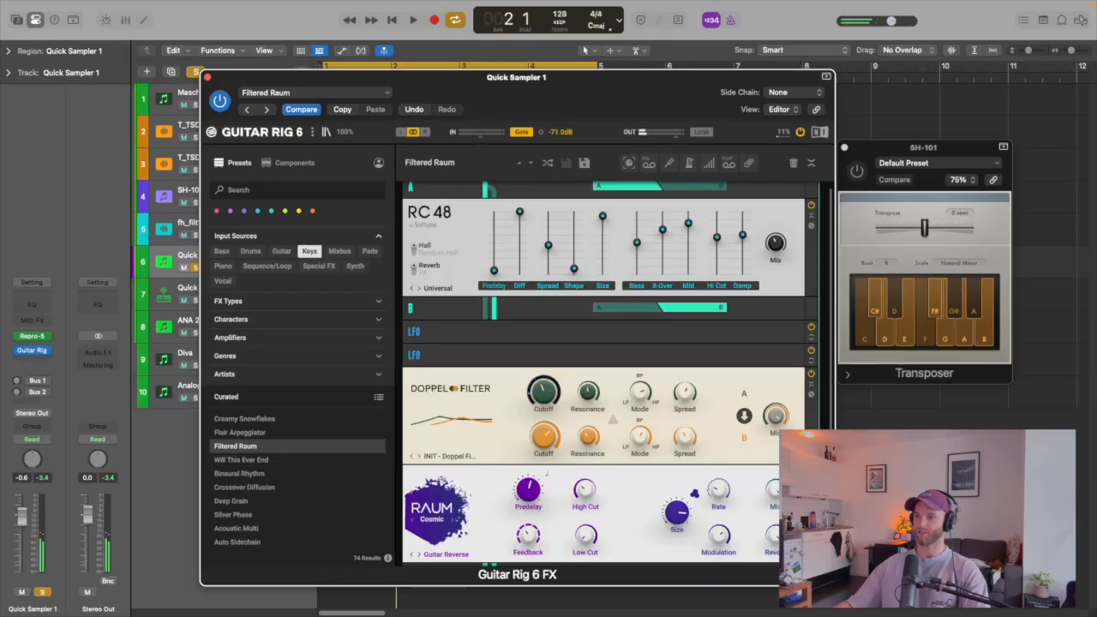
- Take the track out of solo and check the Filtered Raum modules in the full mix
{"action": "key", "text": "space"}
{"action": "scroll", "coordinate": [518, 486], "scroll_direction": "down", "scroll_amount": 2}
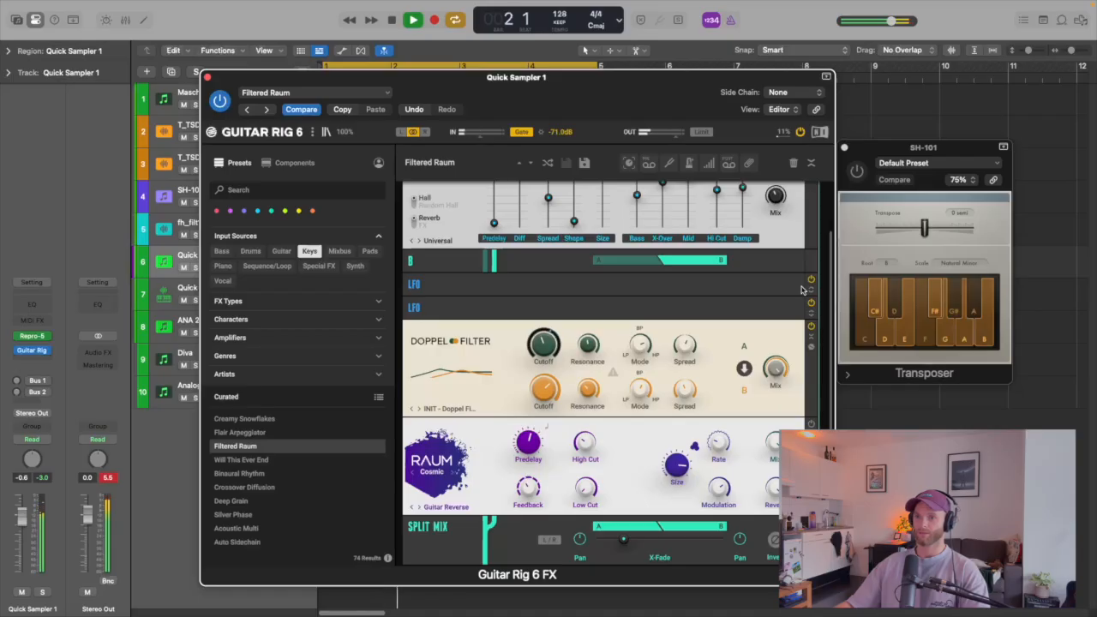
{"action": "scroll", "coordinate": [834, 235], "scroll_direction": "up", "scroll_amount": 2}
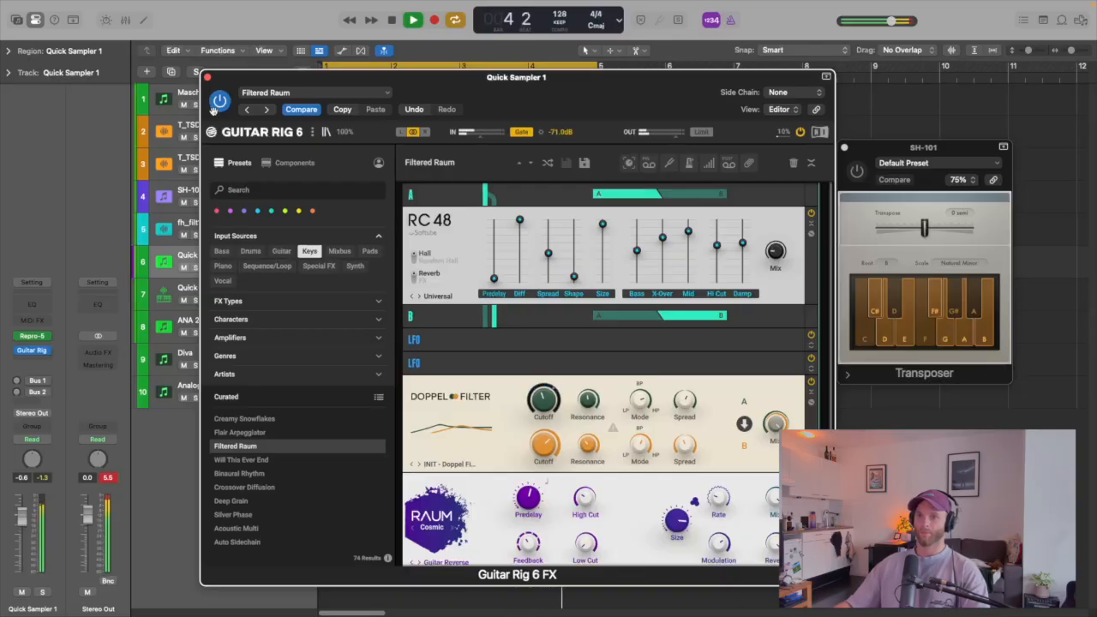
- Open Repro-5 and audition the HS Streichkaese preset from the 04 Keys – Pianos & Organs folder
{"action": "left_click", "coordinate": [33, 339]}
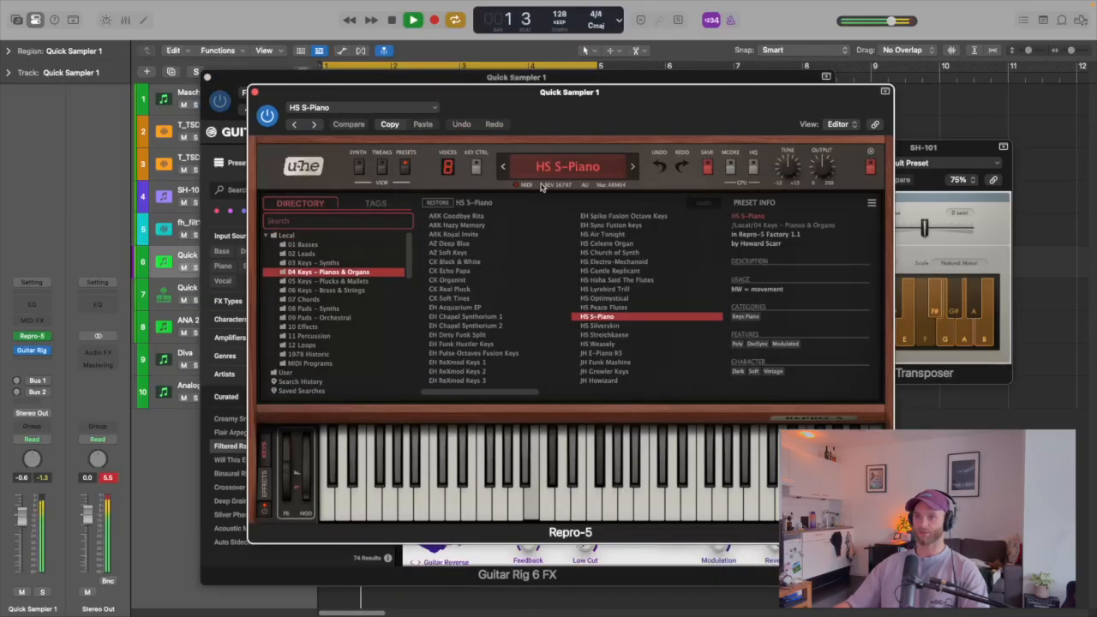
{"action": "key", "text": "space"}
{"action": "left_click", "coordinate": [615, 336]}
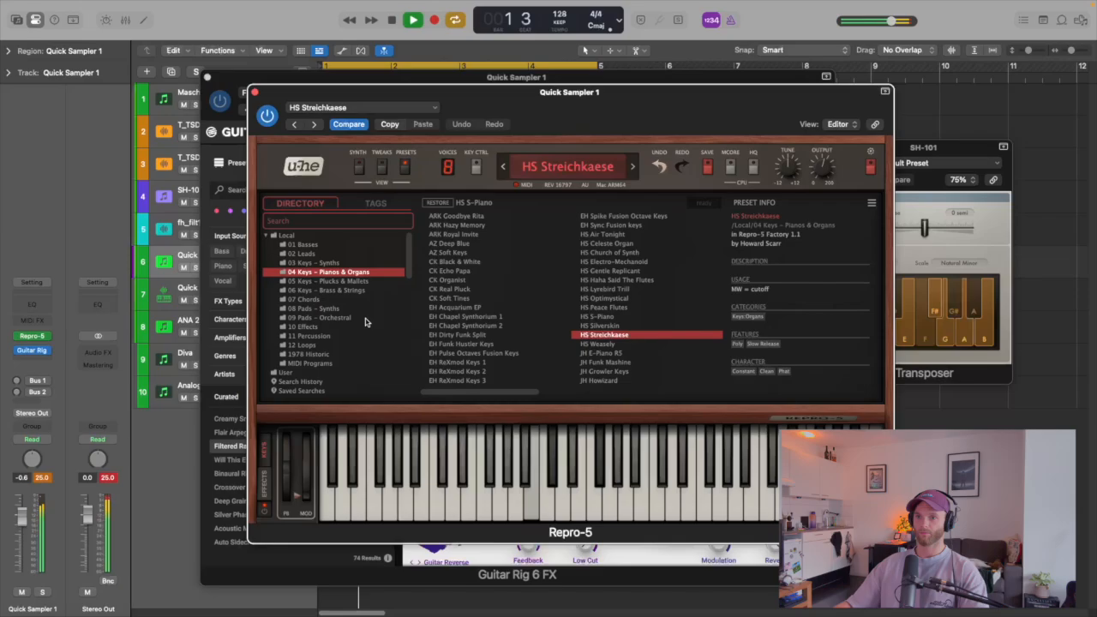
- Audition the Repro-5 presets AZ For Sequence II and TUC Vox Keys 2 from the 03 Keys – Synths folder
{"action": "left_click", "coordinate": [337, 253]}
{"action": "left_click", "coordinate": [337, 263]}
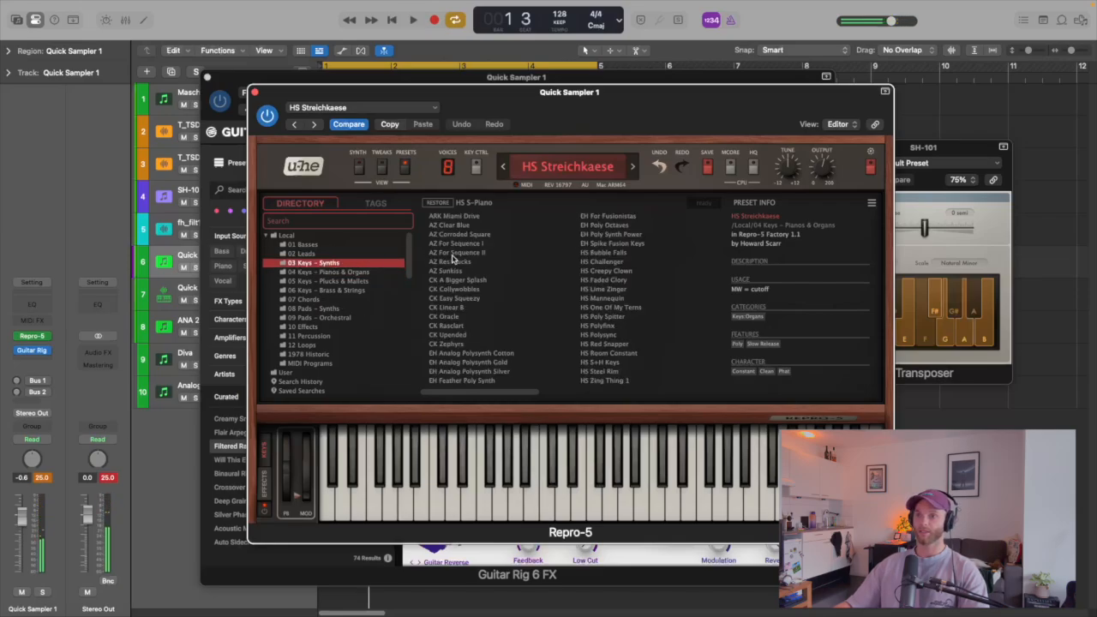
{"action": "left_click", "coordinate": [457, 253]}
{"action": "key", "text": "space"}
{"action": "left_click_drag", "start_coordinate": [484, 393], "coordinate": [606, 394]}
{"action": "left_click", "coordinate": [608, 326]}
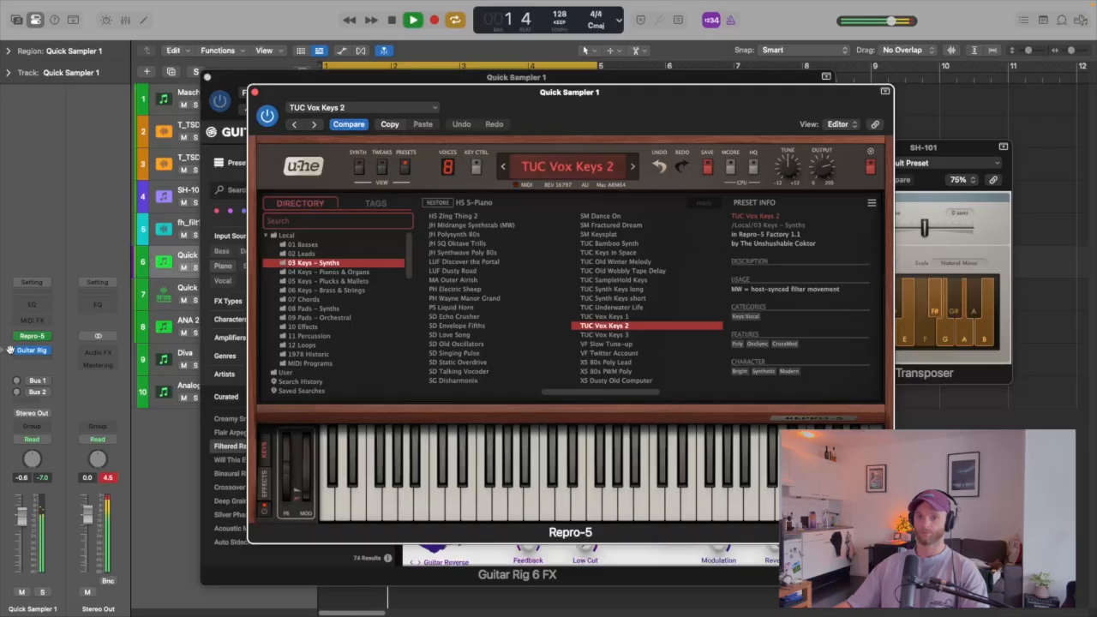
- Audition TUC Synth Keys long and TUC Synth Keys short, then re-enable Guitar Rig and hide its window
{"action": "left_click", "coordinate": [604, 290]}
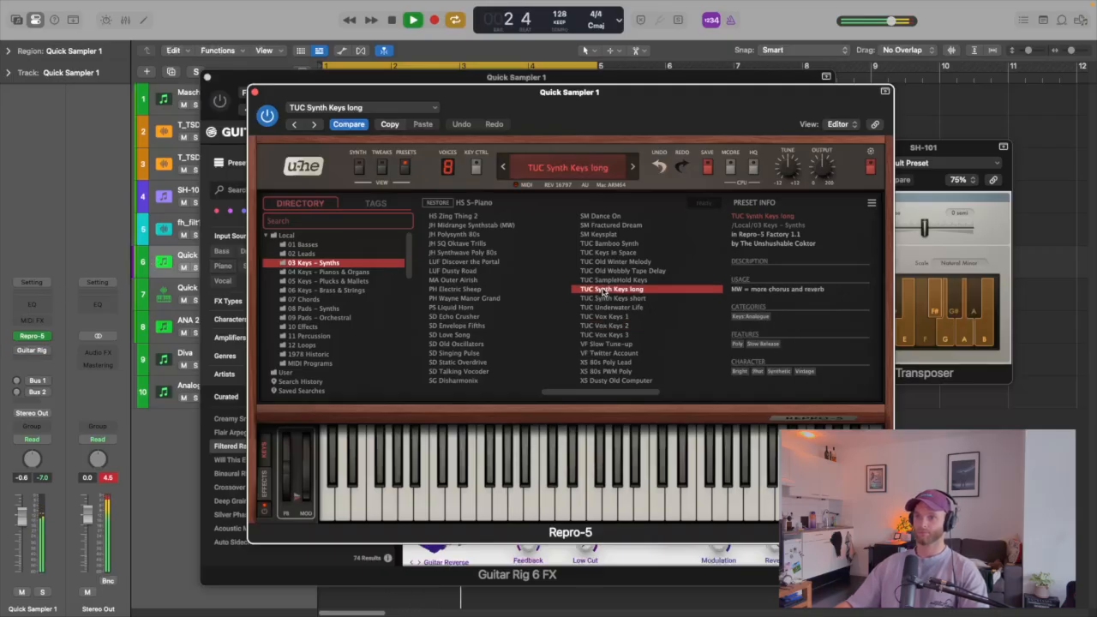
{"action": "left_click", "coordinate": [604, 300]}
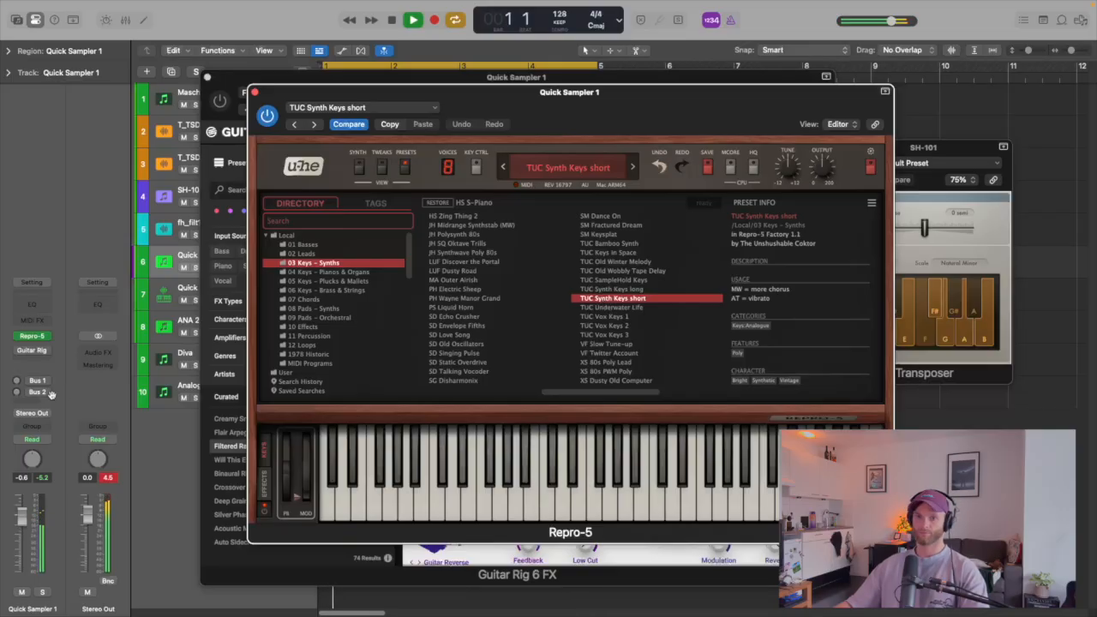
{"action": "left_click", "coordinate": [18, 352]}
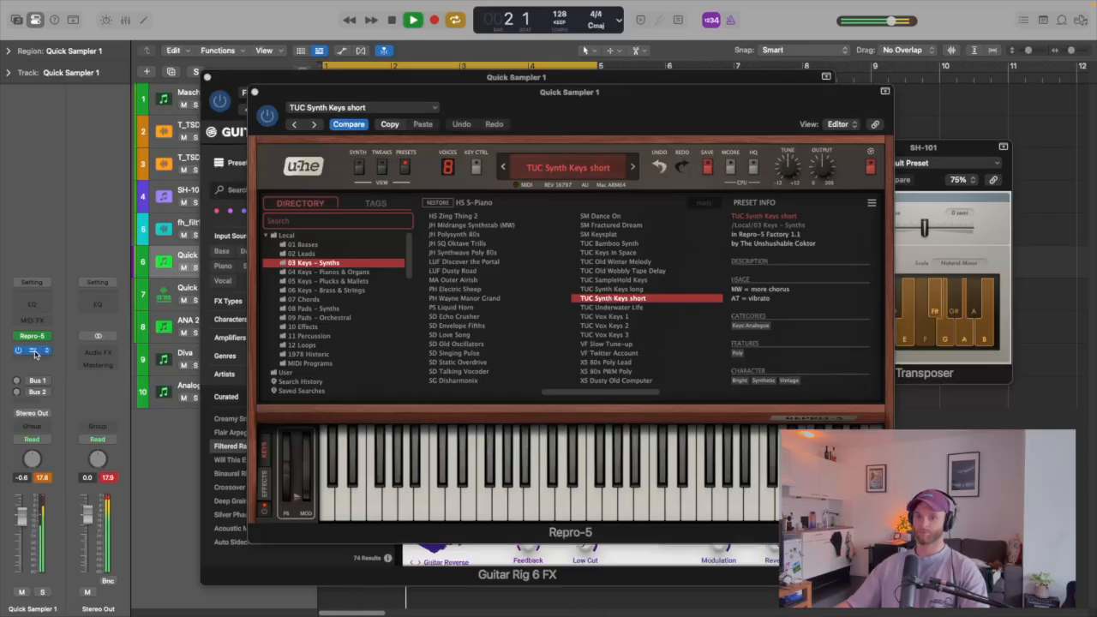
{"action": "left_click", "coordinate": [33, 353]}
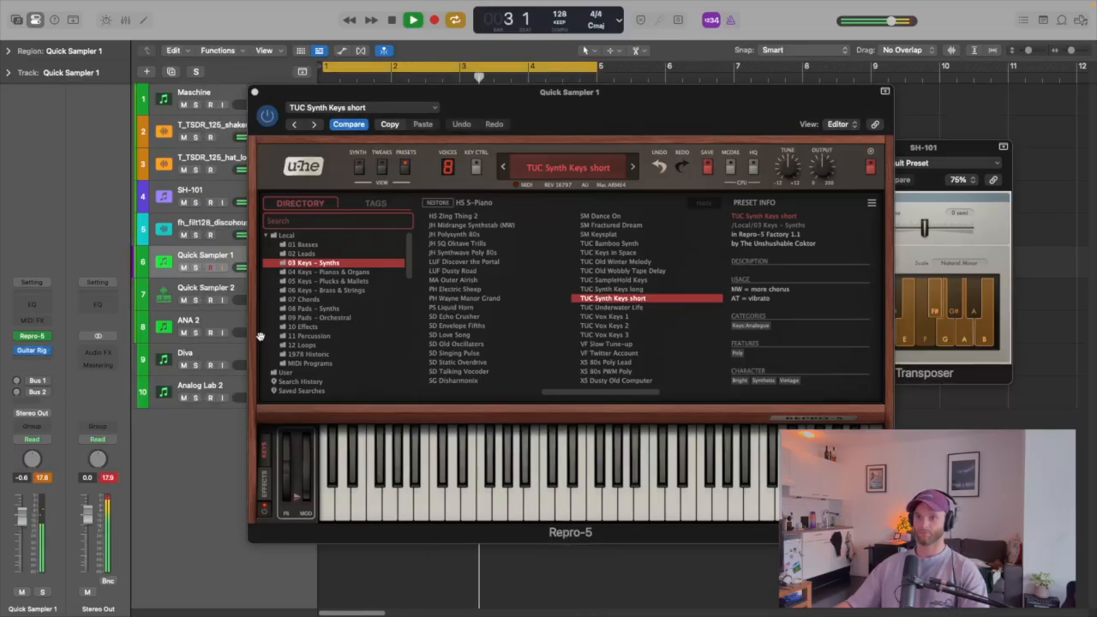
- Audition the Repro-5 presets TUC SampleHold Keys, TUC Keys in Space and TUC Bamboo Synth
{"action": "left_click", "coordinate": [624, 280]}
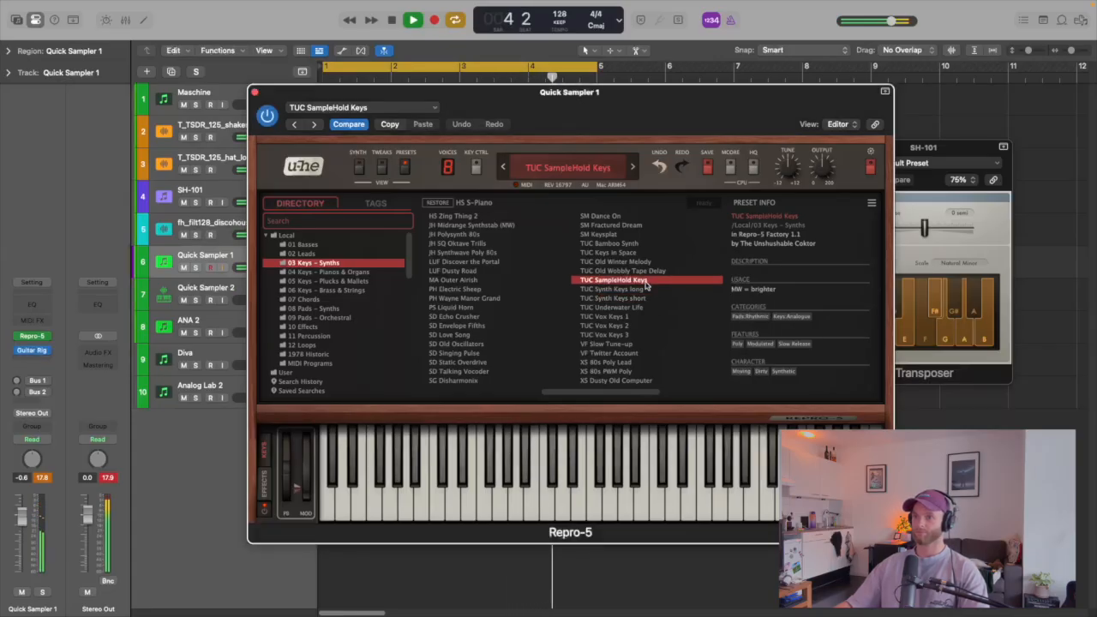
{"action": "left_click", "coordinate": [615, 254]}
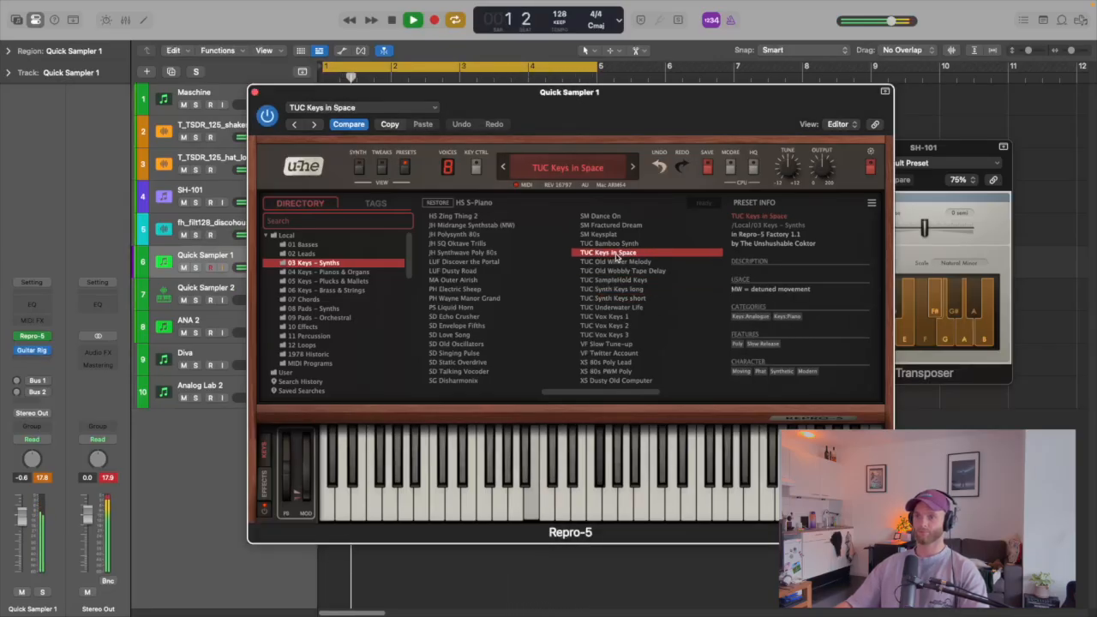
{"action": "left_click", "coordinate": [610, 243]}
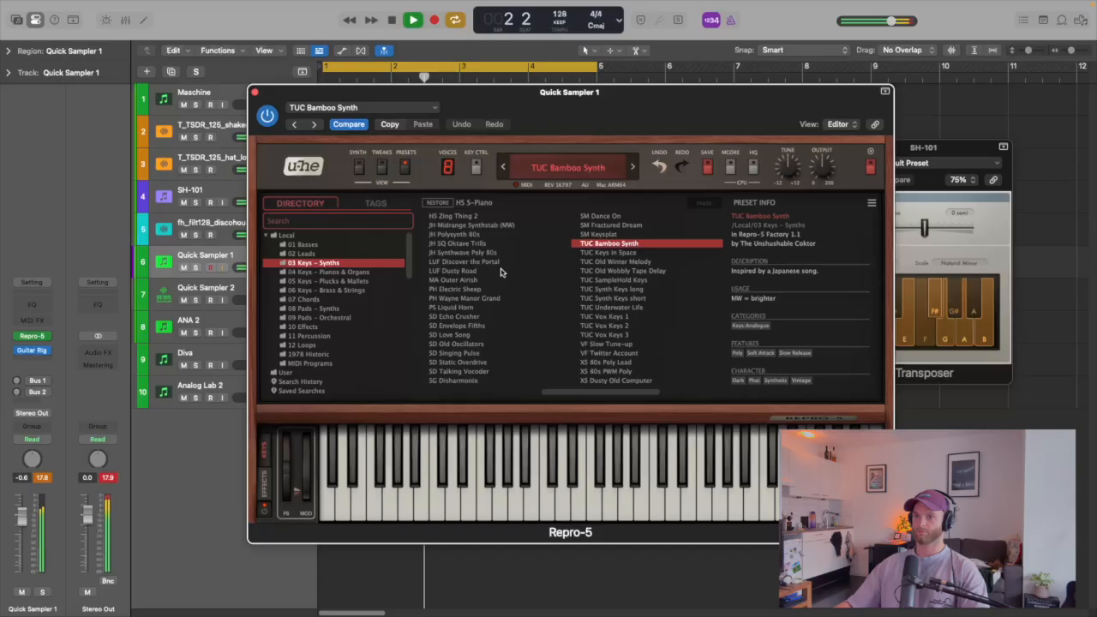
- Audition the Repro-5 presets PH Electric Sheep, SD Envelope Fifths and MA Outer Airish in the mix
{"action": "key", "text": "space"}
{"action": "left_click", "coordinate": [443, 289]}
{"action": "key", "text": "space"}
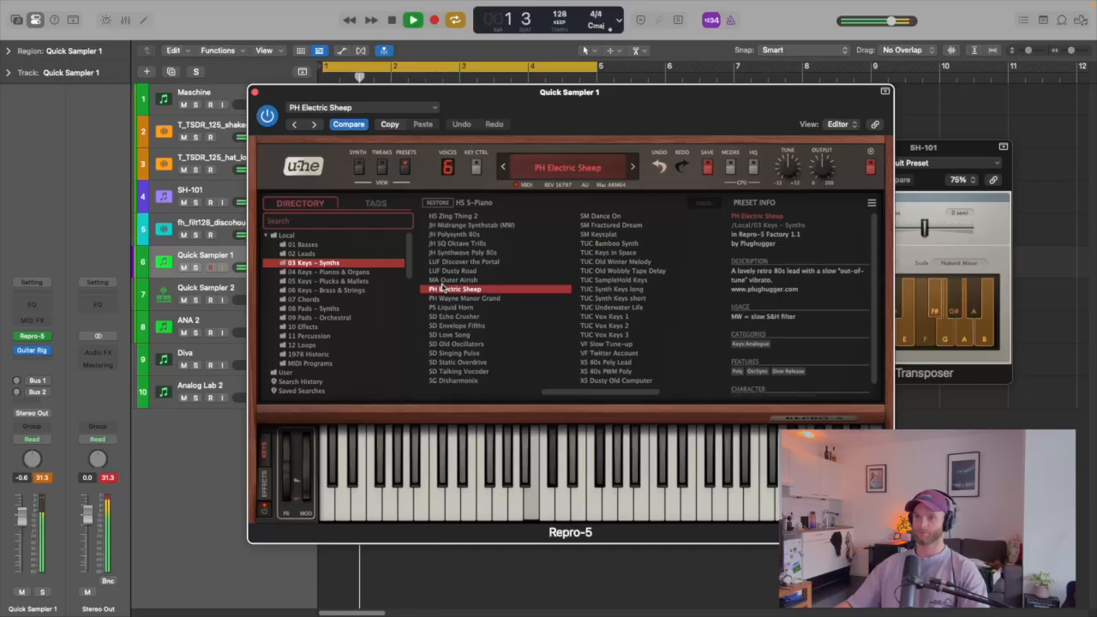
{"action": "left_click", "coordinate": [456, 326]}
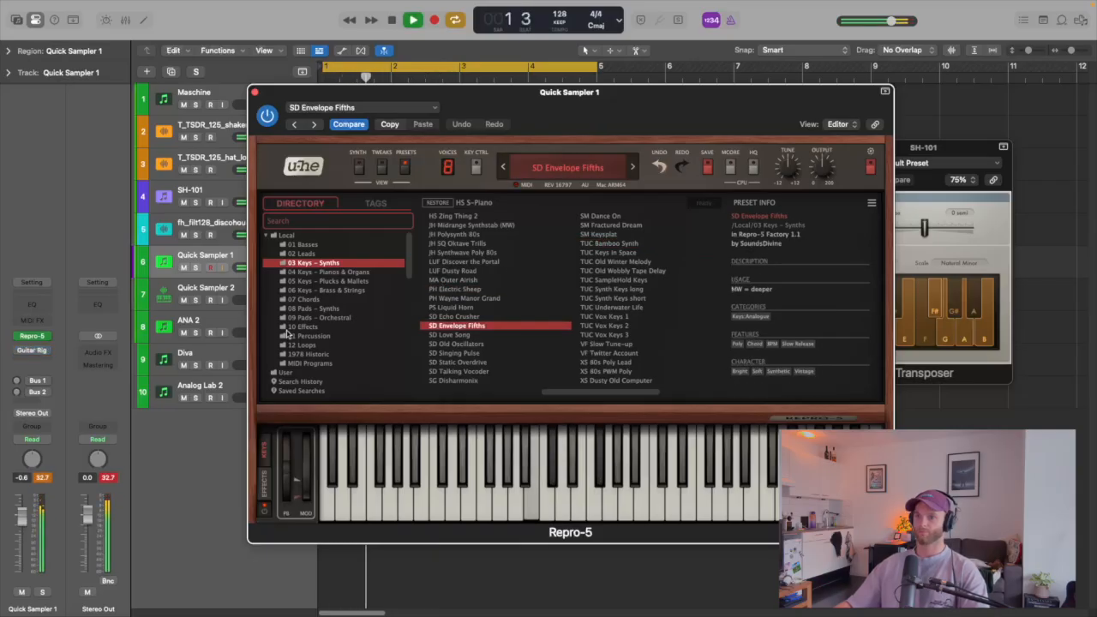
{"action": "key", "text": "space"}
{"action": "left_click", "coordinate": [464, 280]}
{"action": "key", "text": "space"}
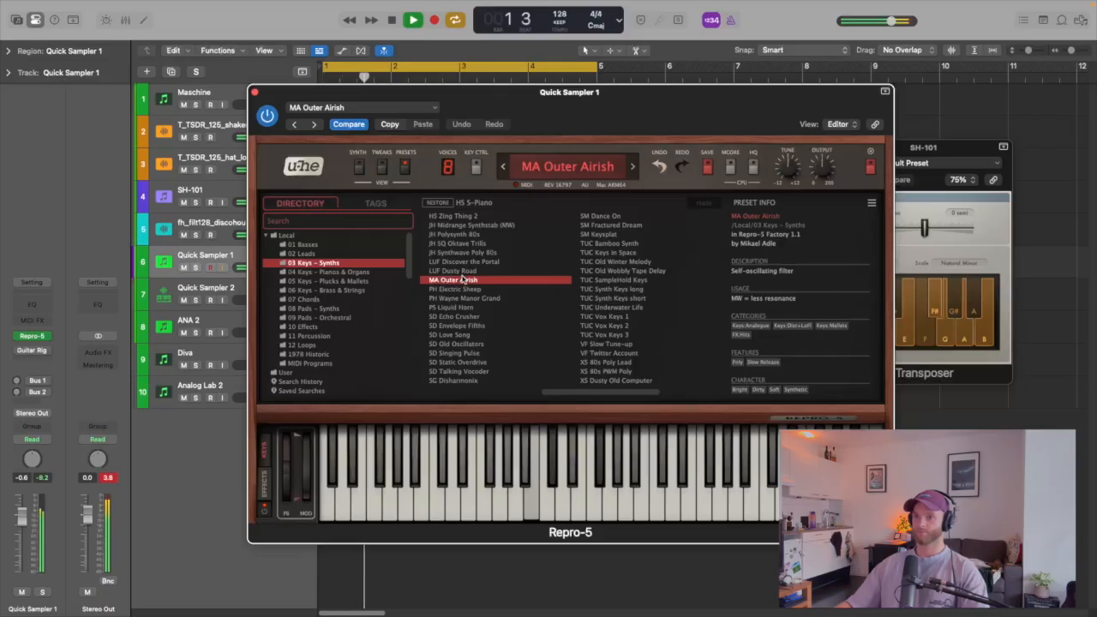
- Load the Repro-5 preset JH Synthwave Poly 80s and listen to it in the mix
{"action": "left_click", "coordinate": [463, 253]}
{"action": "key", "text": "space"}
{"action": "key", "text": "space"}
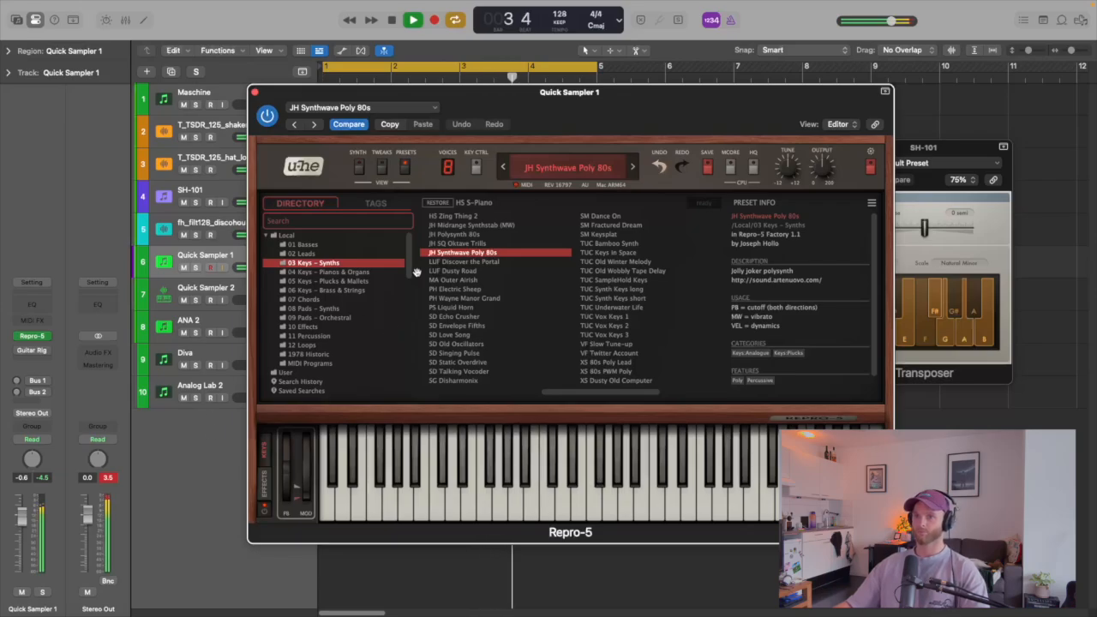
{"action": "key", "text": "space"}
- Show Repro-5's synth controls and adjust the filter cutoff while the loop plays
{"action": "left_click", "coordinate": [360, 167]}
{"action": "key", "text": "space"}
{"action": "key", "text": "space"}
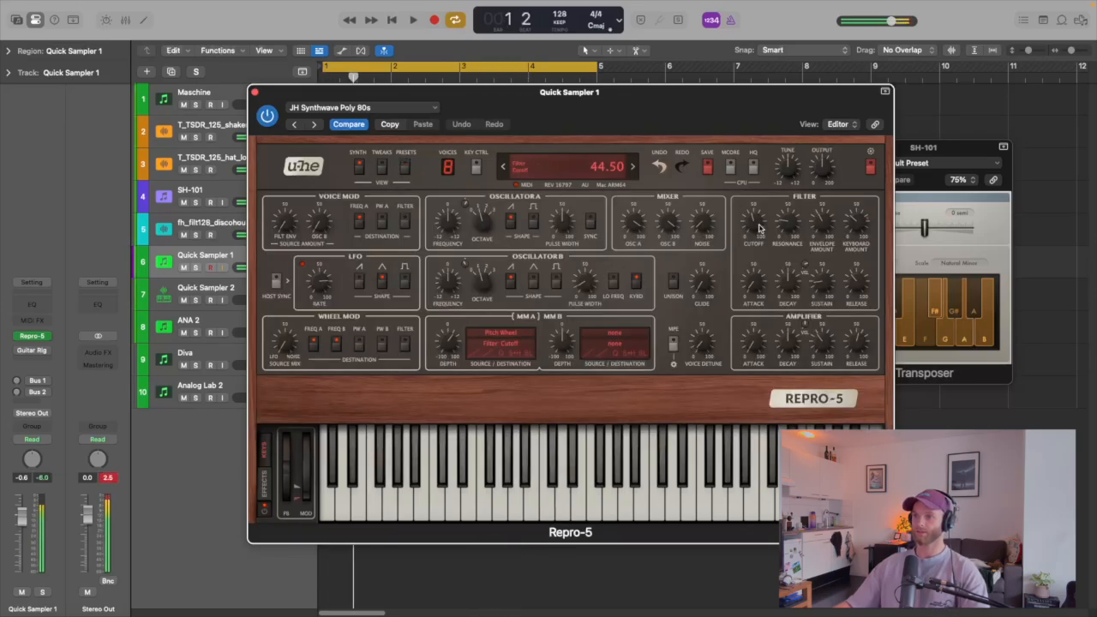
{"action": "key", "text": "space"}
{"action": "left_click_drag", "start_coordinate": [761, 246], "coordinate": [758, 231]}
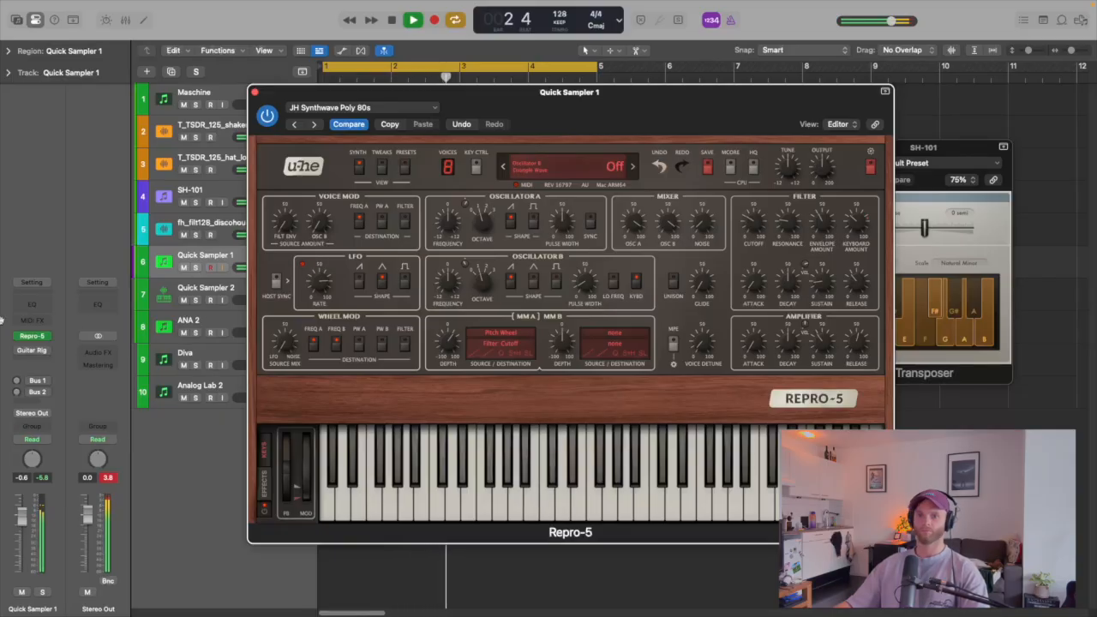
{"action": "key", "text": "space"}
- Reopen Guitar Rig on the chord track and audition its Crossover Diffusion preset in the mix
{"action": "left_click", "coordinate": [32, 351]}
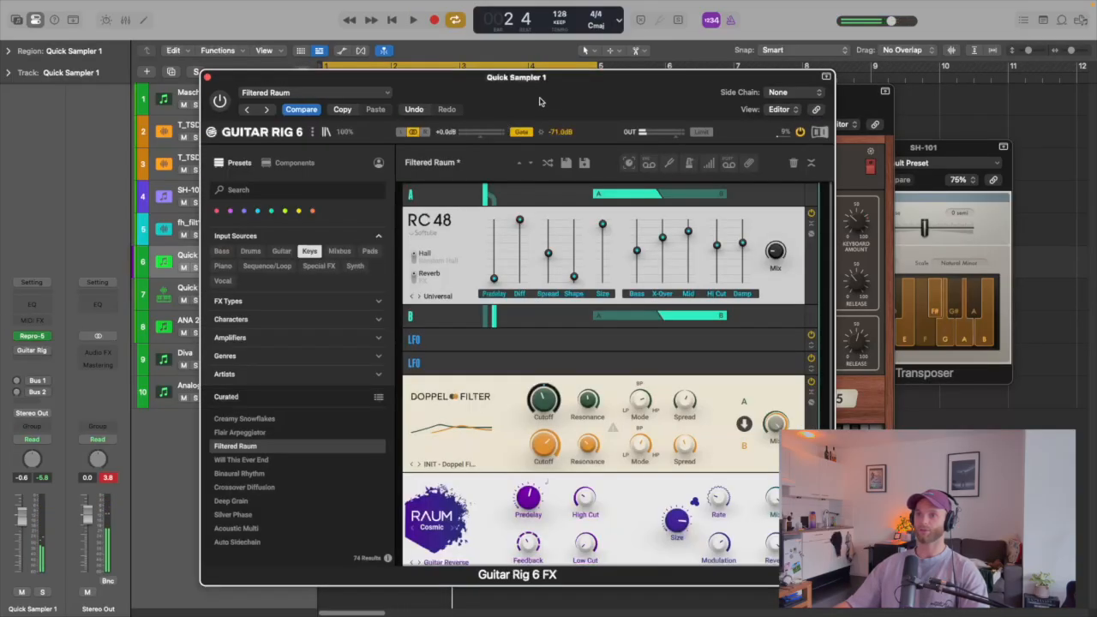
{"action": "left_click_drag", "start_coordinate": [542, 99], "coordinate": [610, 107]}
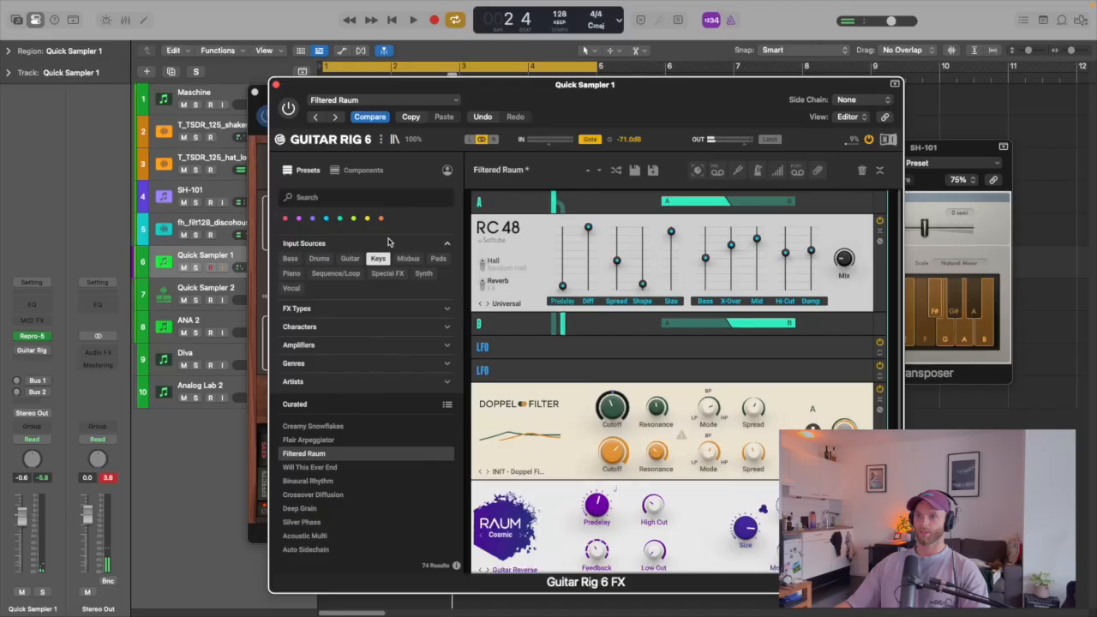
{"action": "left_click", "coordinate": [323, 497]}
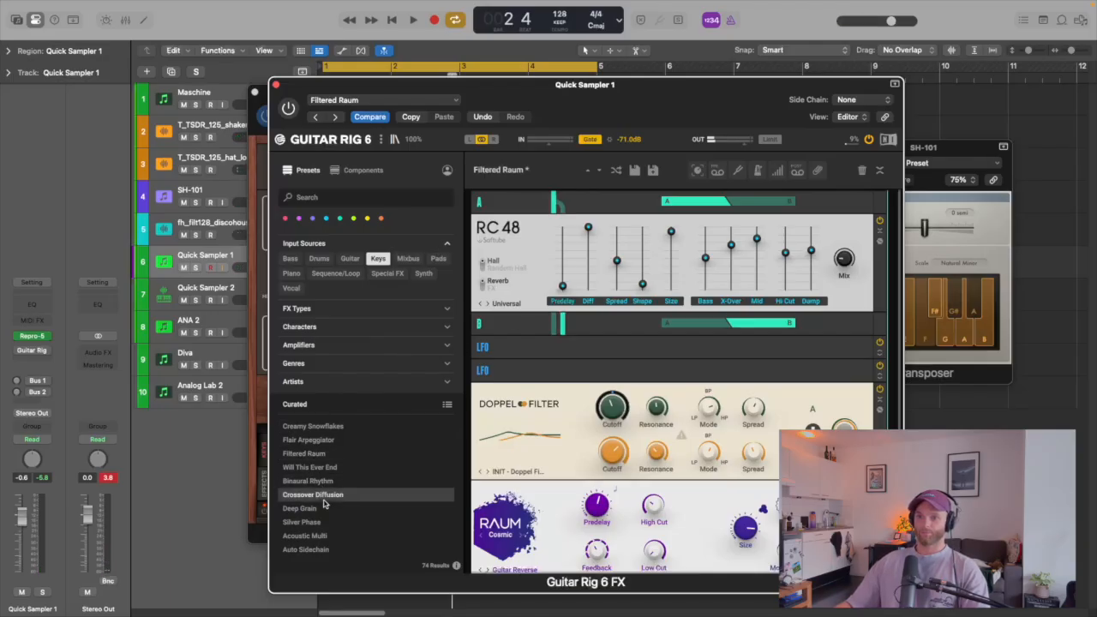
{"action": "key", "text": "space"}
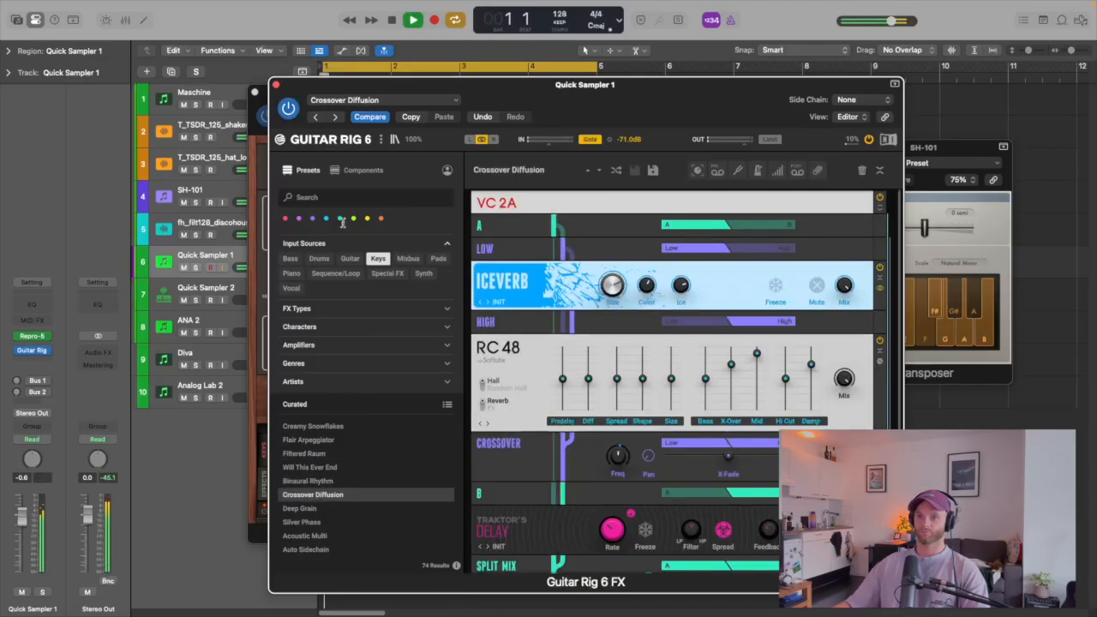
{"action": "key", "text": "space"}
- Load the Guitar Rig preset Acoustic Multi and lower the chord track's volume to -1.5 dB
{"action": "left_click", "coordinate": [327, 534]}
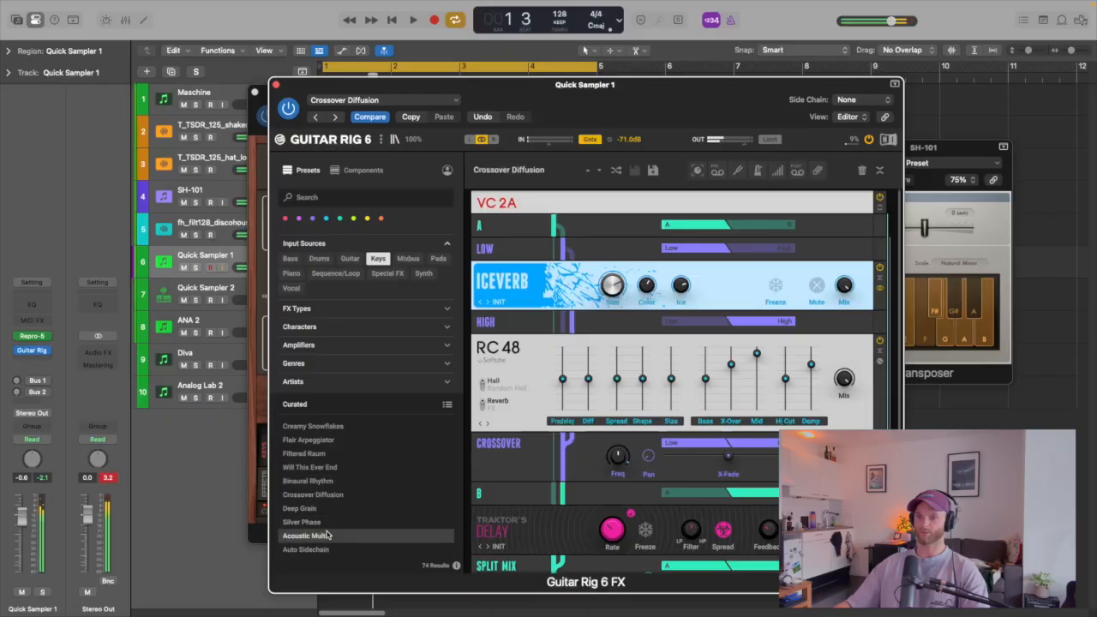
{"action": "key", "text": "space"}
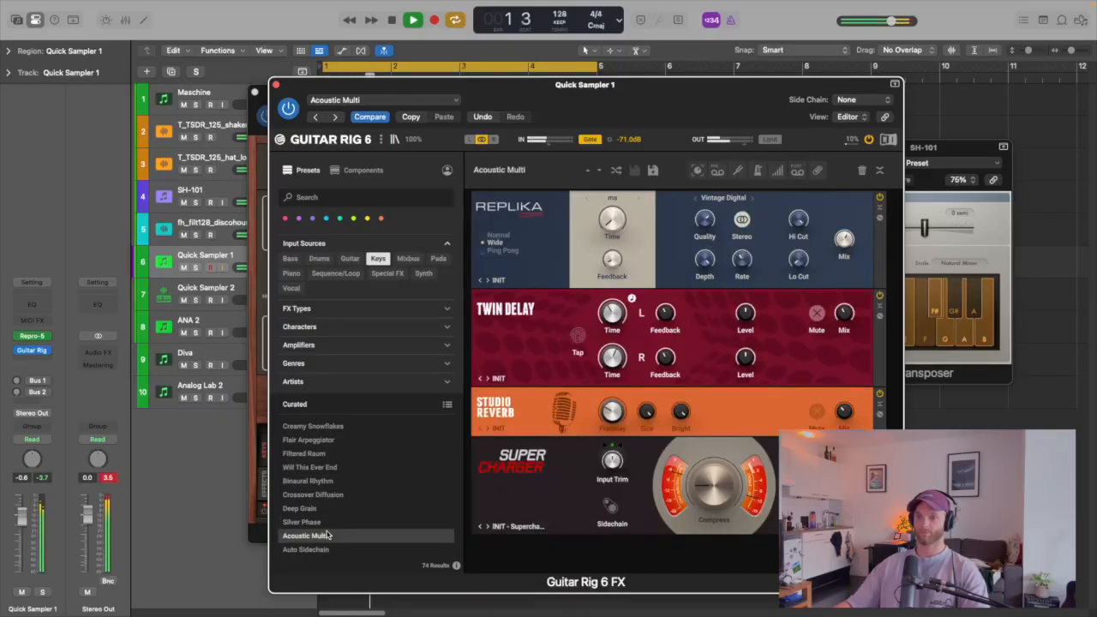
{"action": "mouse_move", "coordinate": [21, 518]}
{"action": "left_mouse_down"}
{"action": "mouse_move", "coordinate": [22, 532]}
{"action": "mouse_move", "coordinate": [22, 518]}
{"action": "left_mouse_up"}
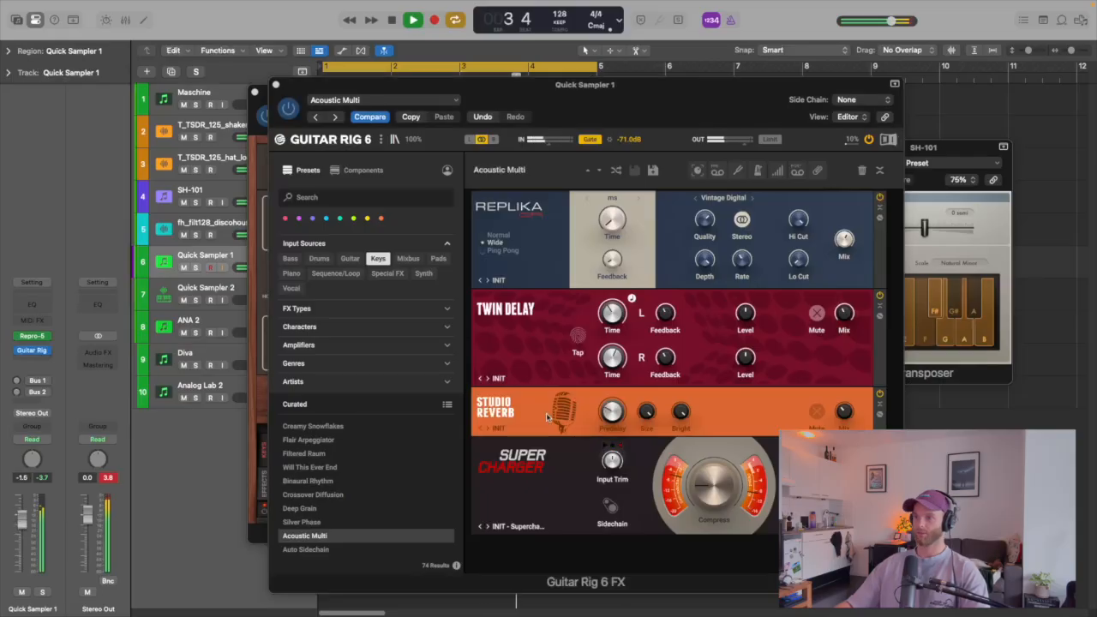
- Add a Filterbank from Guitar Rig's filter components to the end of the rack, after Supercharger
{"action": "key", "text": "space"}
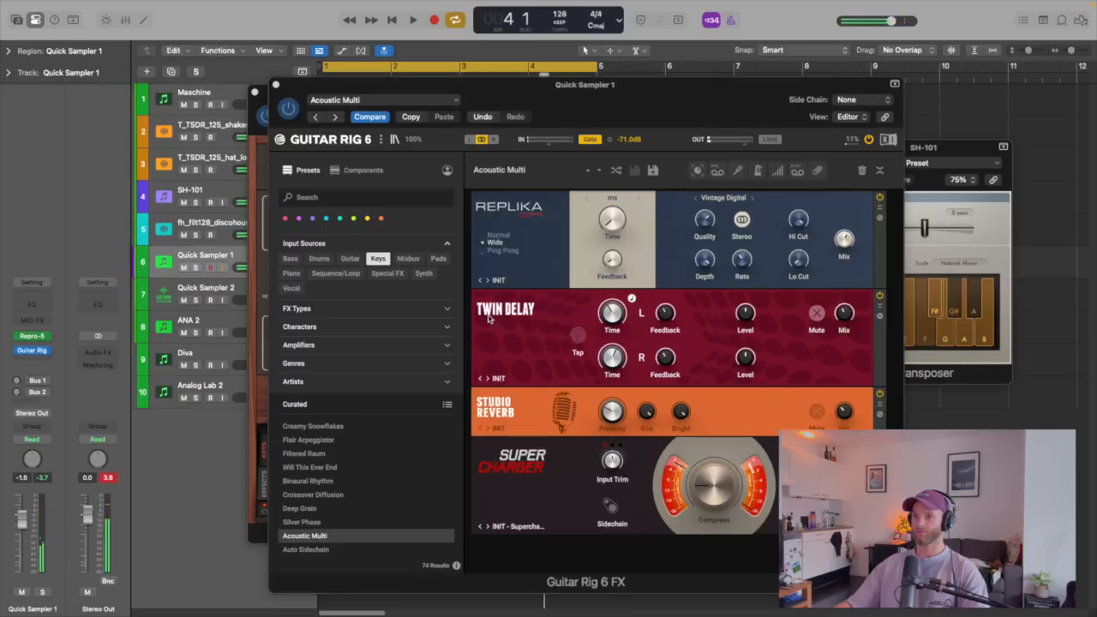
{"action": "left_click", "coordinate": [353, 172]}
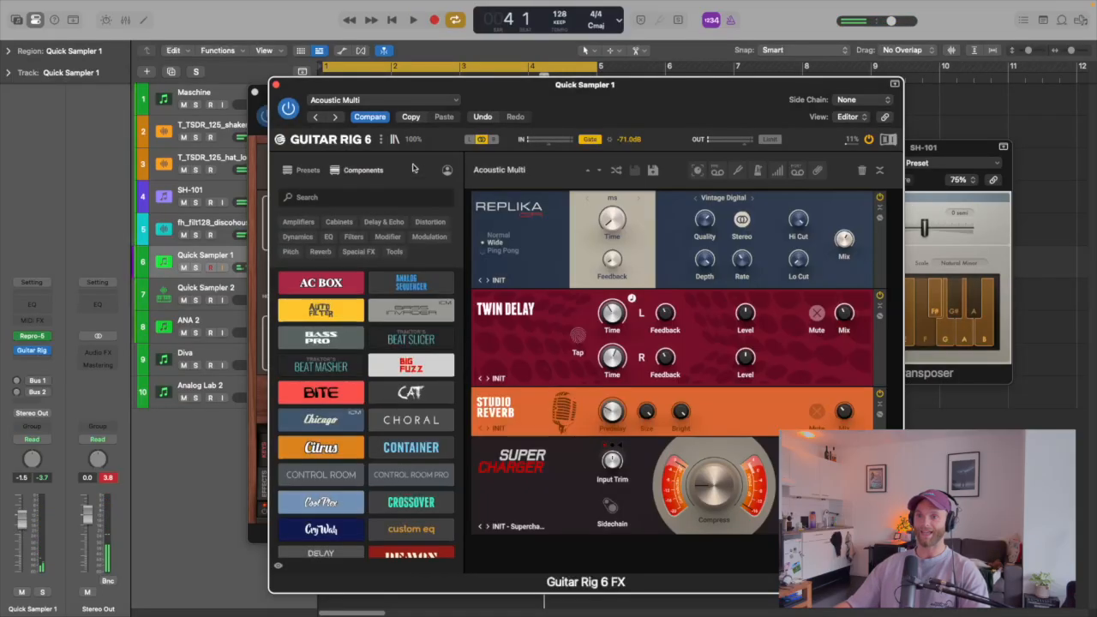
{"action": "left_click", "coordinate": [354, 236]}
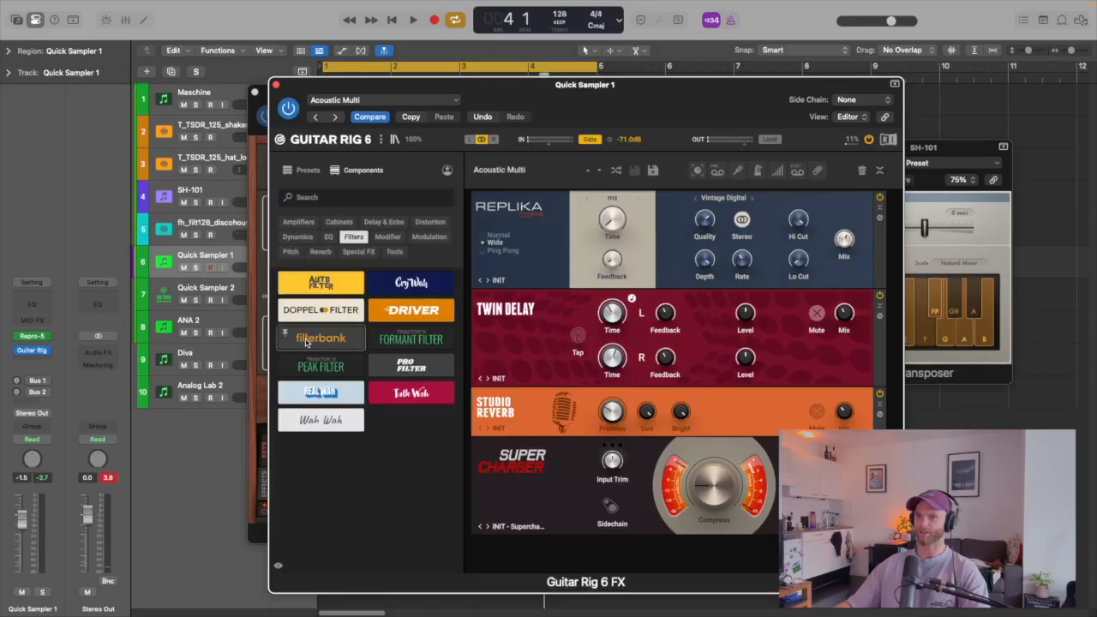
{"action": "left_click_drag", "start_coordinate": [306, 343], "coordinate": [634, 559]}
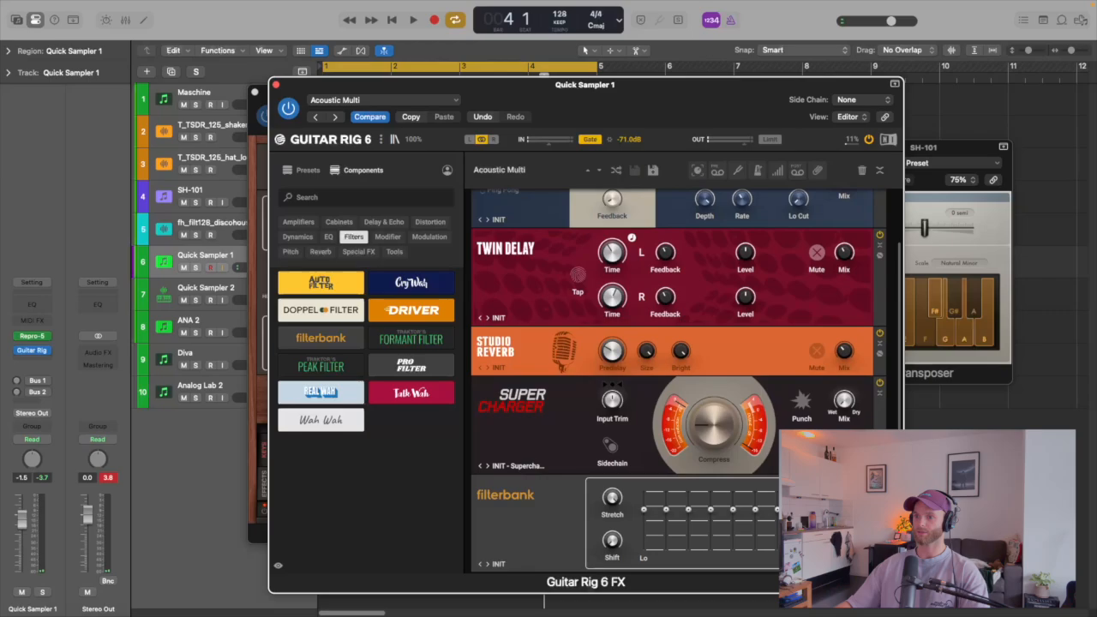
- Try the Filterbank's Smile preset, then set it to Sad face while listening to the loop
{"action": "key", "text": "space"}
{"action": "left_click", "coordinate": [485, 565]}
{"action": "key", "text": "space"}
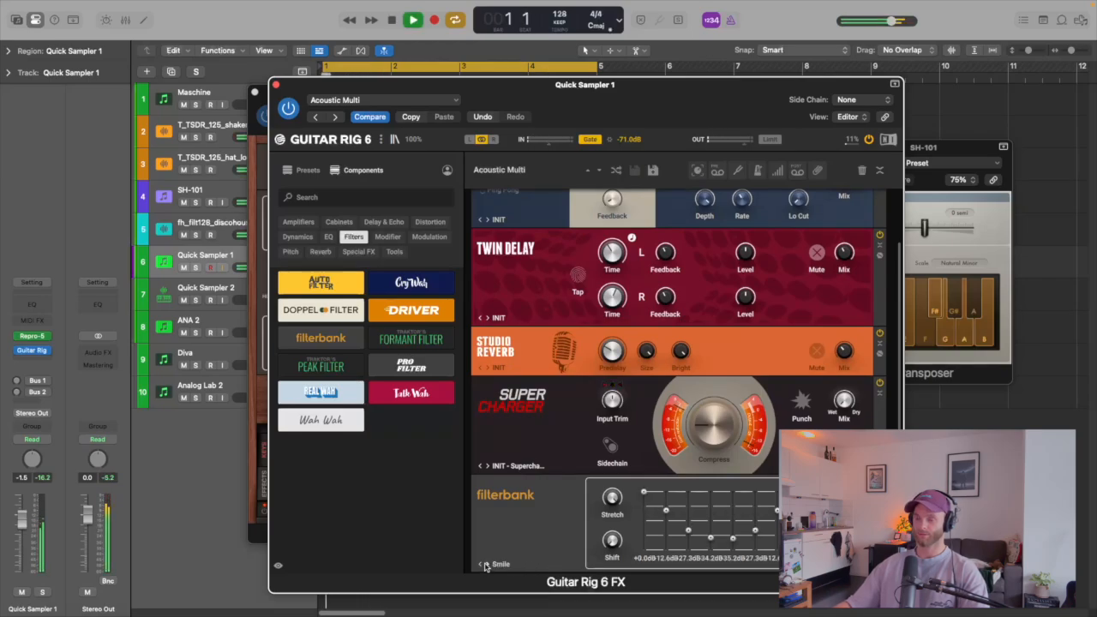
{"action": "left_click", "coordinate": [486, 565]}
{"action": "key", "text": "space"}
{"action": "key", "text": "space"}
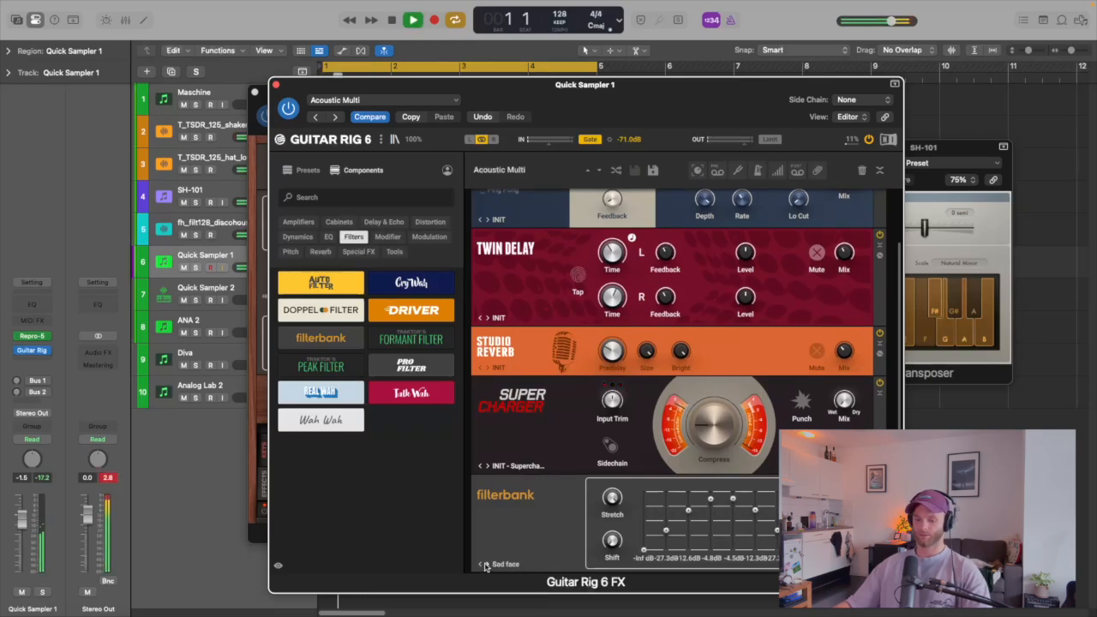
- Solo the chord track to check the filtered sound, then listen to it again in the full mix
{"action": "key", "text": "s"}
{"action": "key", "text": "space"}
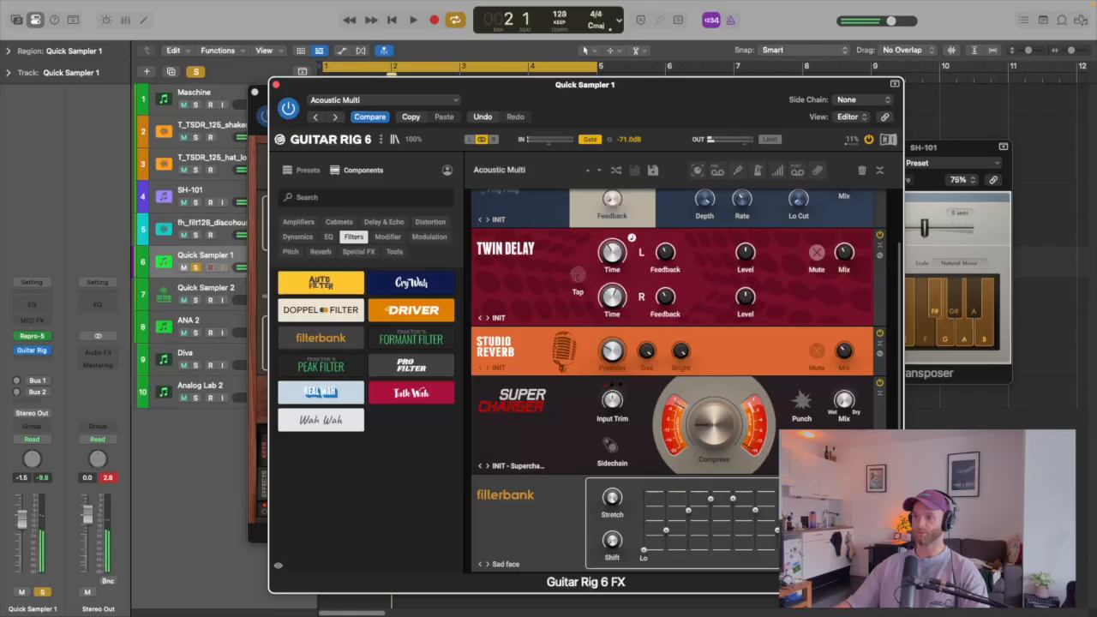
{"action": "key", "text": "space"}
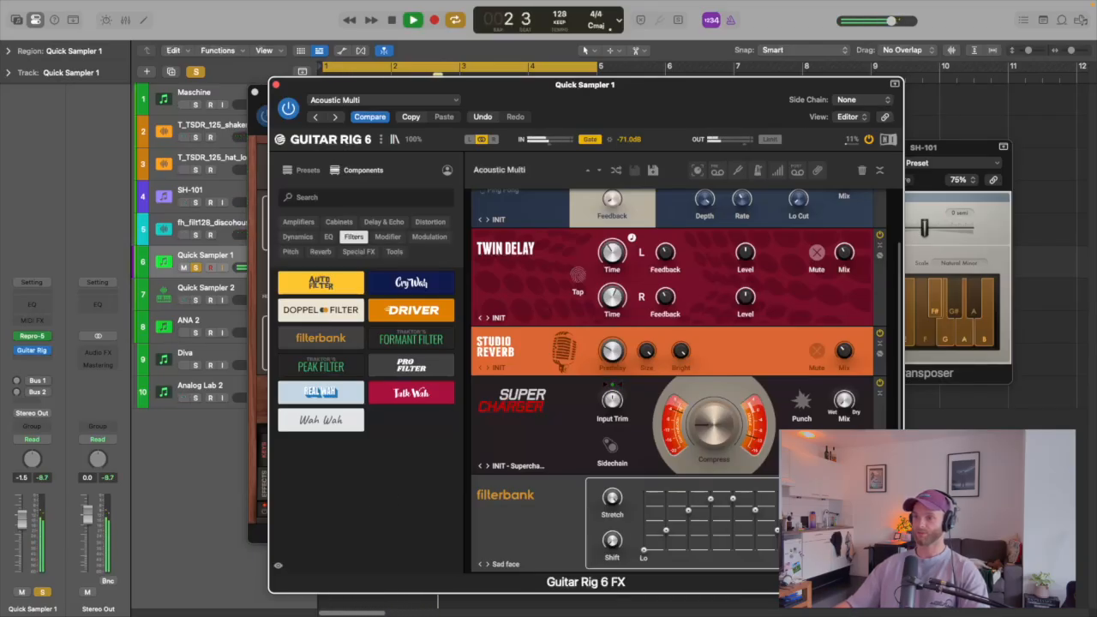
{"action": "key", "text": "space"}
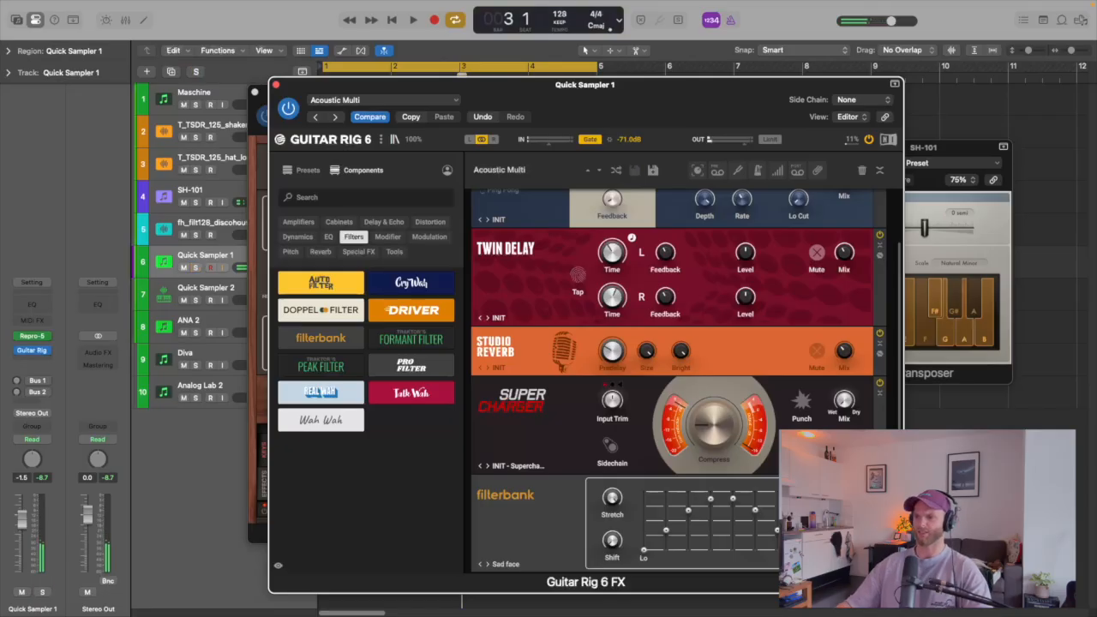
{"action": "key", "text": "space"}
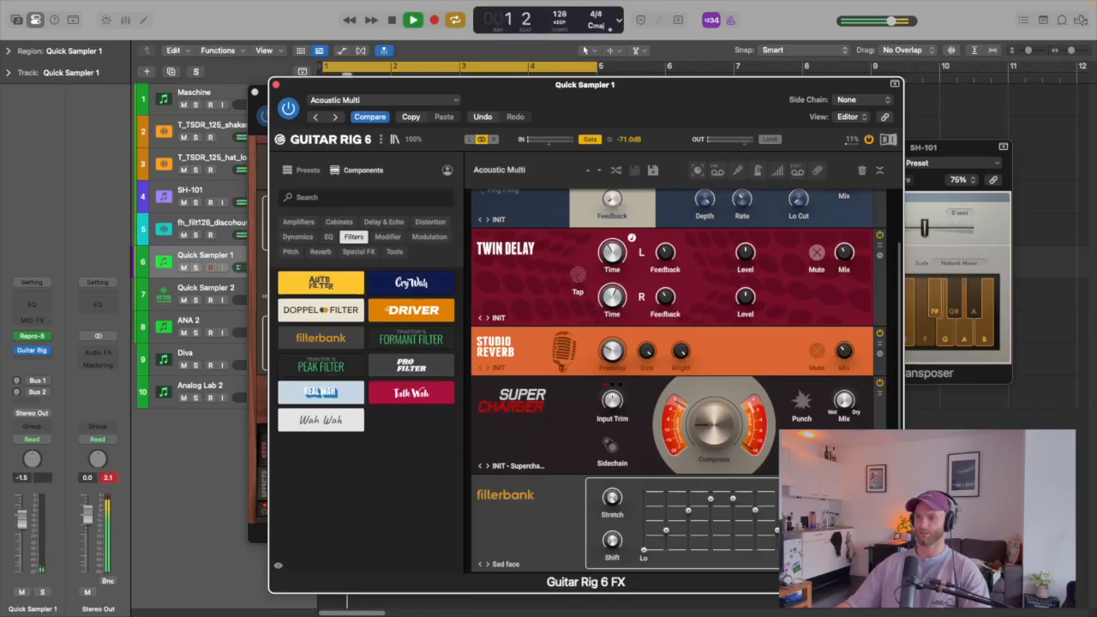
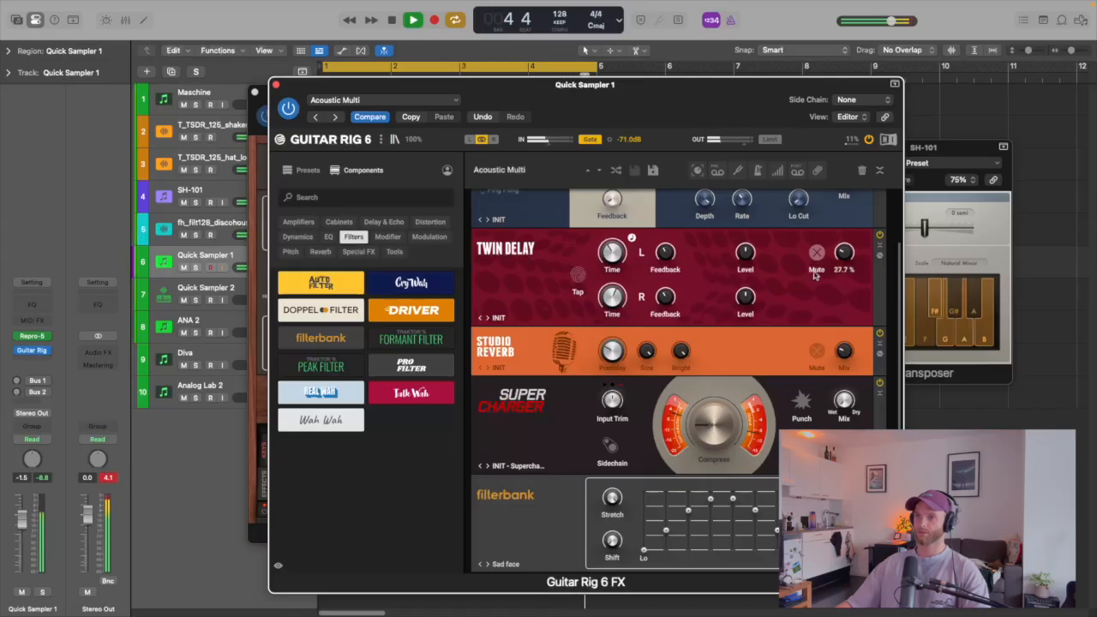
- Insert a Channel EQ after Guitar Rig on the chord track and lower the track's volume to -4.3 dB
{"action": "left_click", "coordinate": [276, 84]}
{"action": "left_click", "coordinate": [255, 92]}
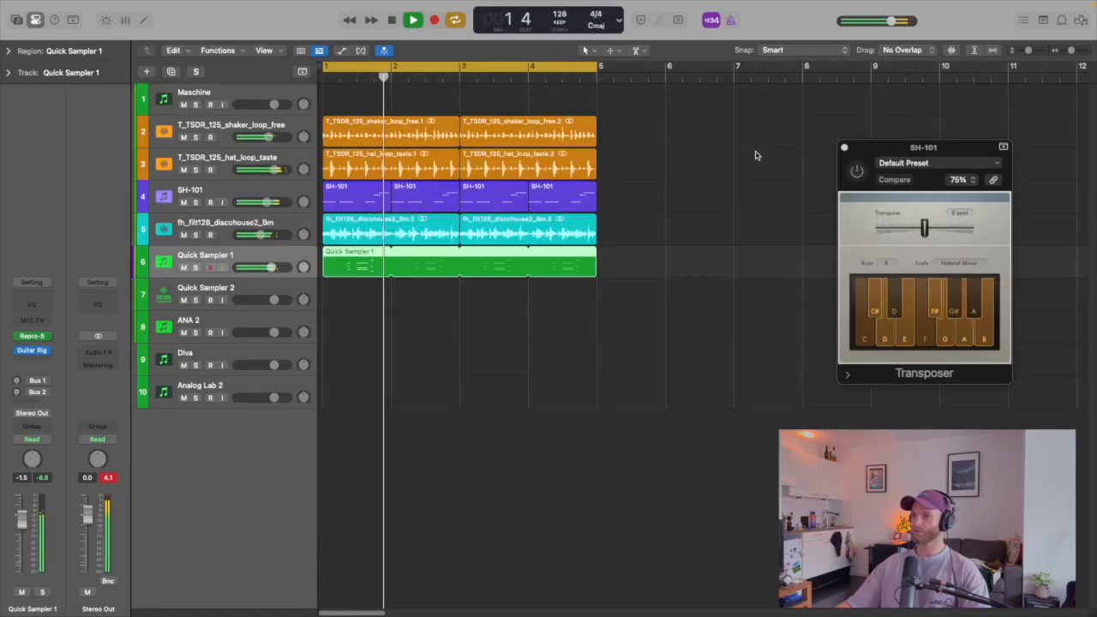
{"action": "left_click", "coordinate": [844, 147]}
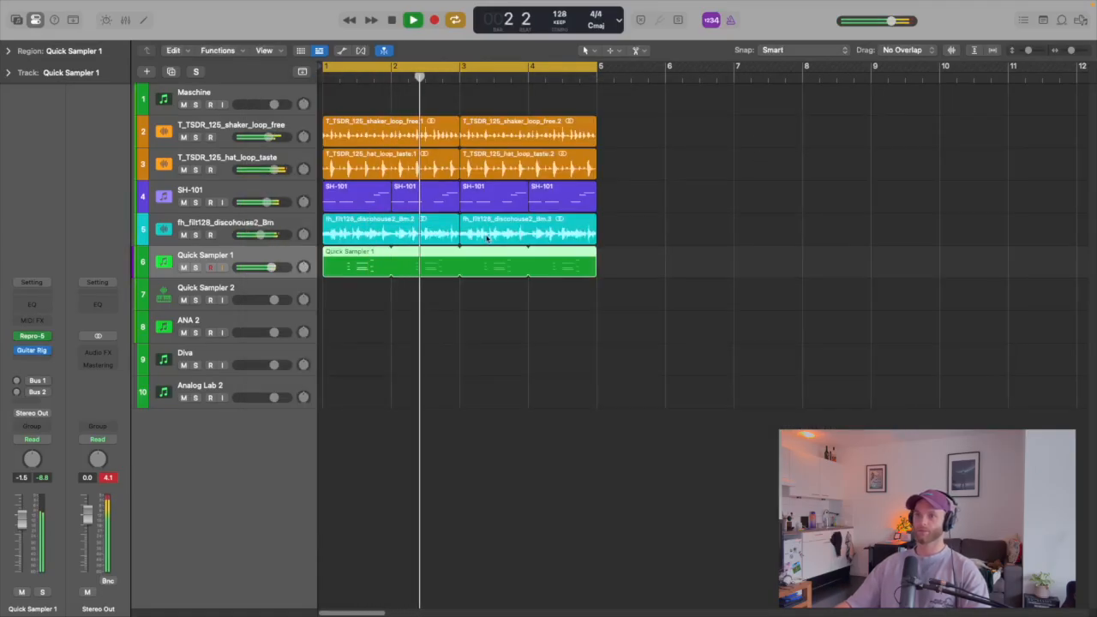
{"action": "left_click", "coordinate": [37, 306]}
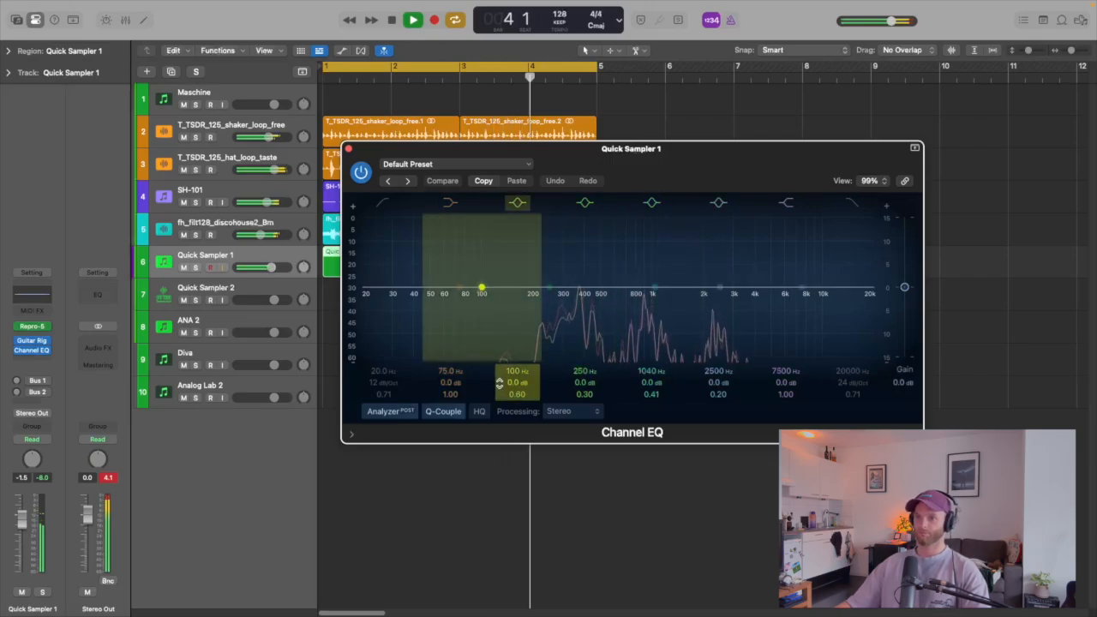
{"action": "left_click", "coordinate": [348, 148]}
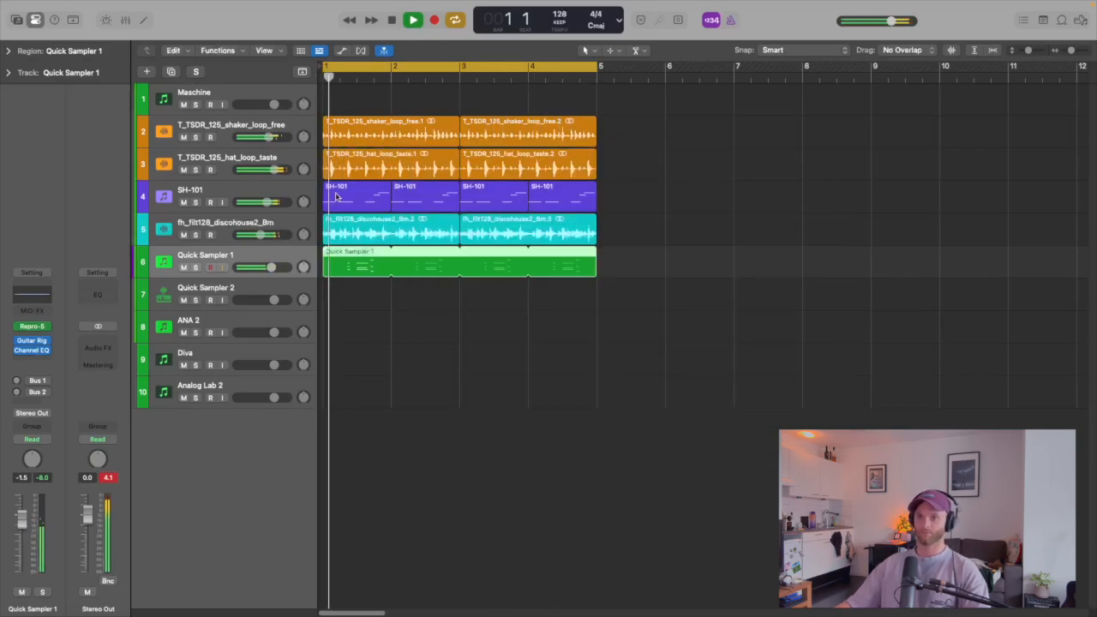
{"action": "left_click_drag", "start_coordinate": [5, 534], "coordinate": [5, 544]}
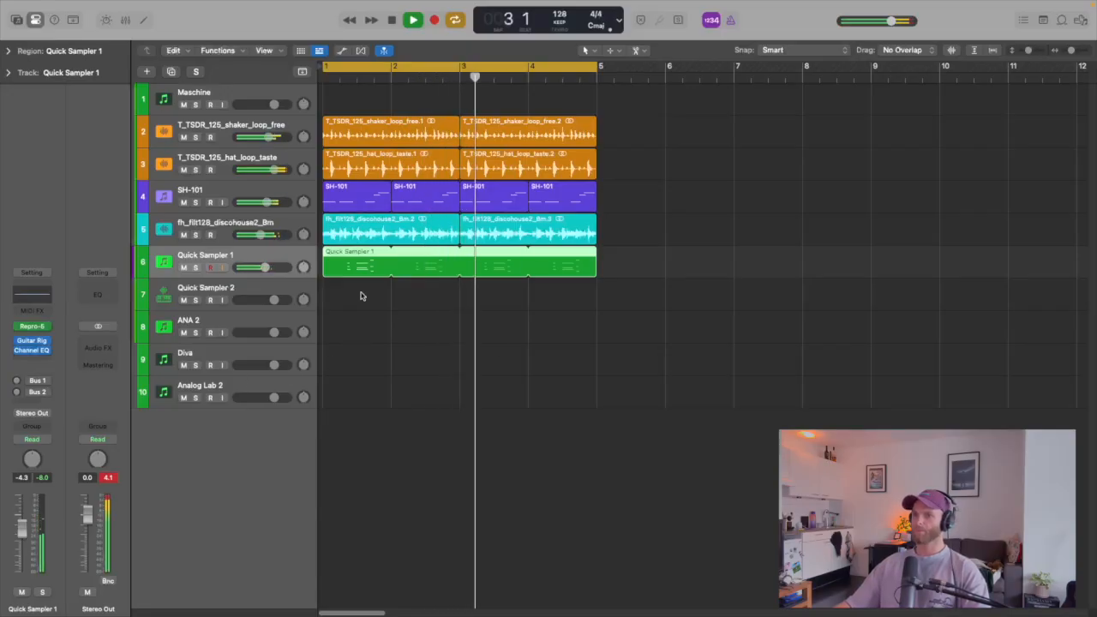
{"action": "key", "text": "space"}
- Replace the Maschine 2 instrument on the first track with Native Instruments' Battery 4
{"action": "left_click", "coordinate": [230, 92]}
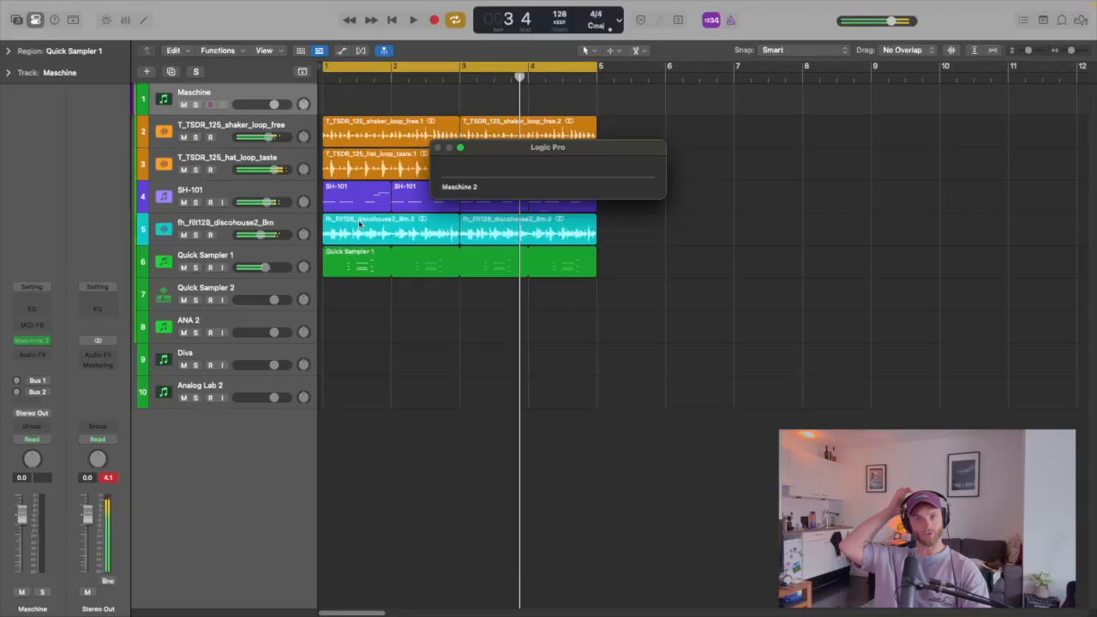
{"action": "left_click", "coordinate": [44, 340]}
{"action": "mouse_move", "coordinate": [77, 582]}
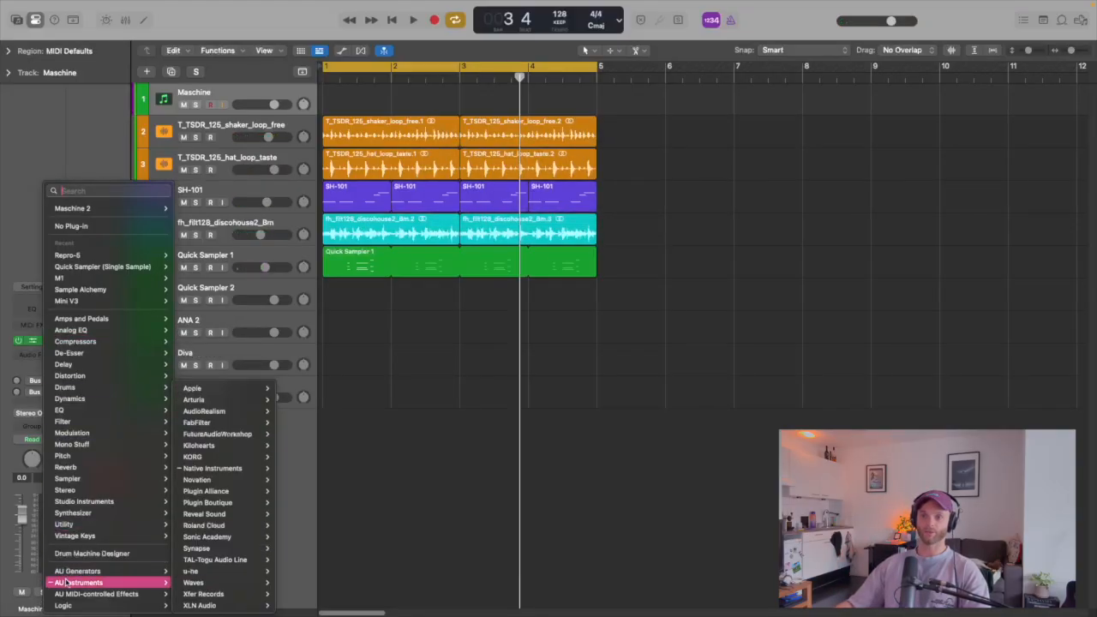
{"action": "mouse_move", "coordinate": [219, 474]}
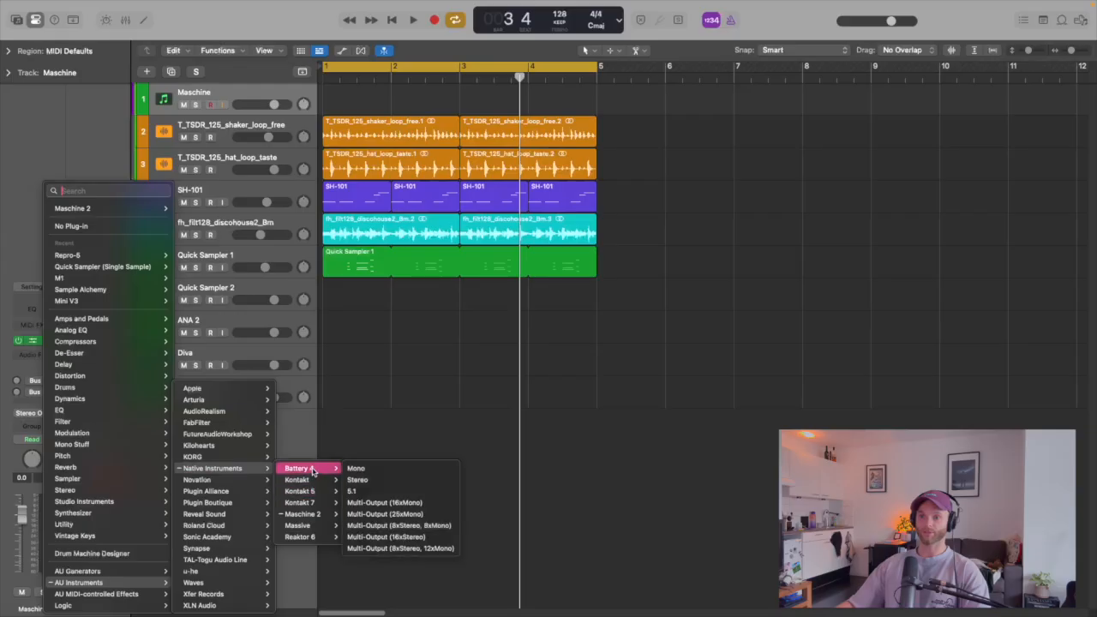
{"action": "left_click", "coordinate": [313, 470]}
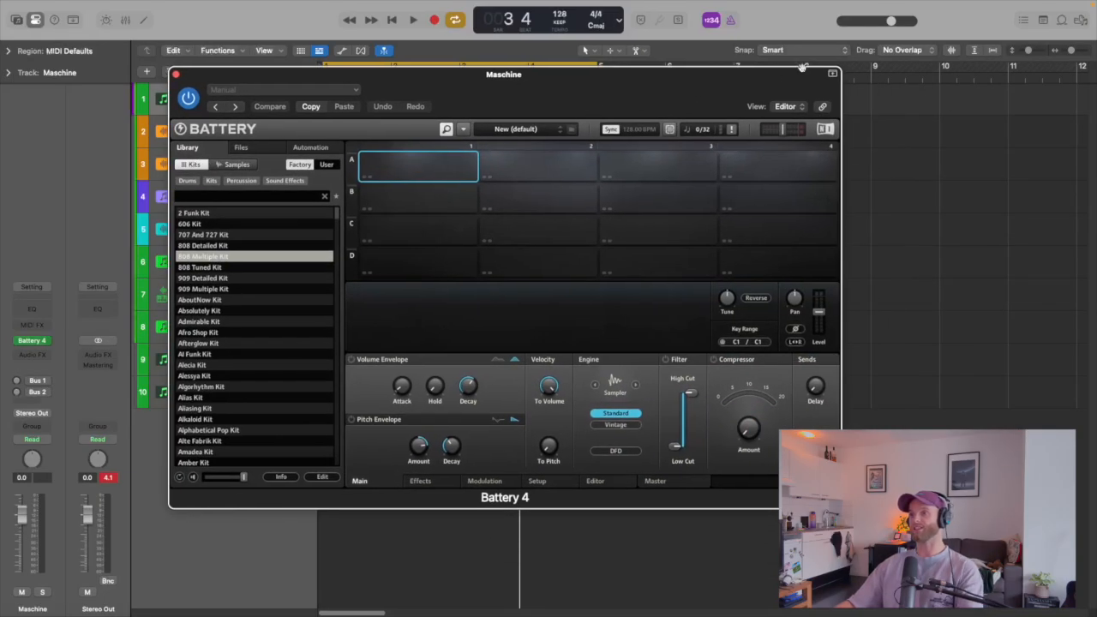
{"action": "left_click_drag", "start_coordinate": [676, 81], "coordinate": [629, 76]}
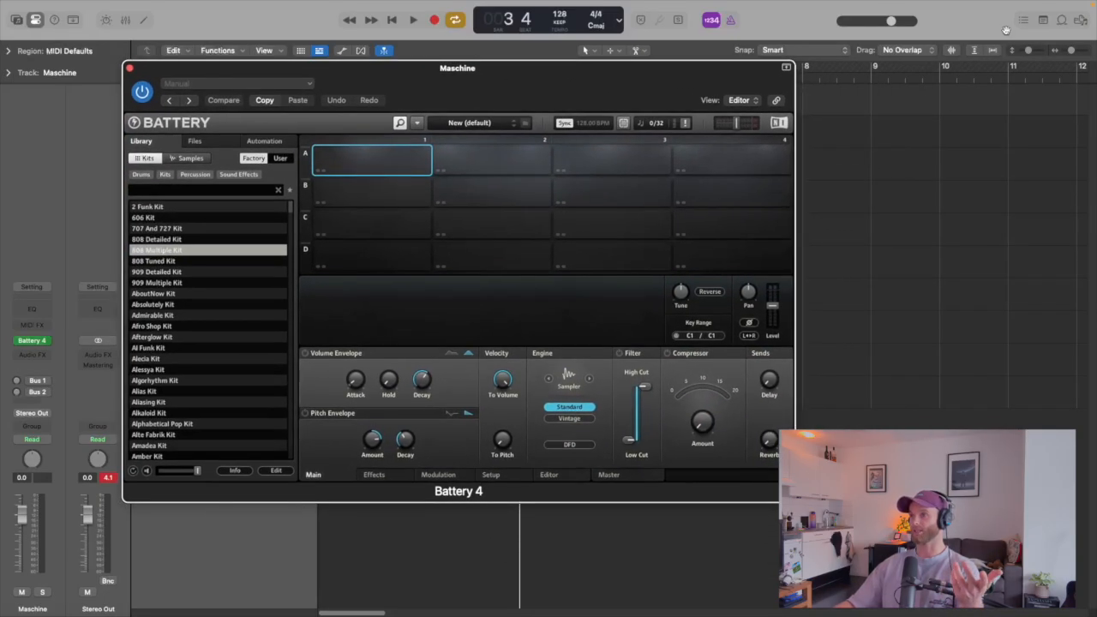
- Browse the sample files to the Kicks folder of MY DANCE KIT VOL. I inside VOL. 2
{"action": "left_click", "coordinate": [1081, 20]}
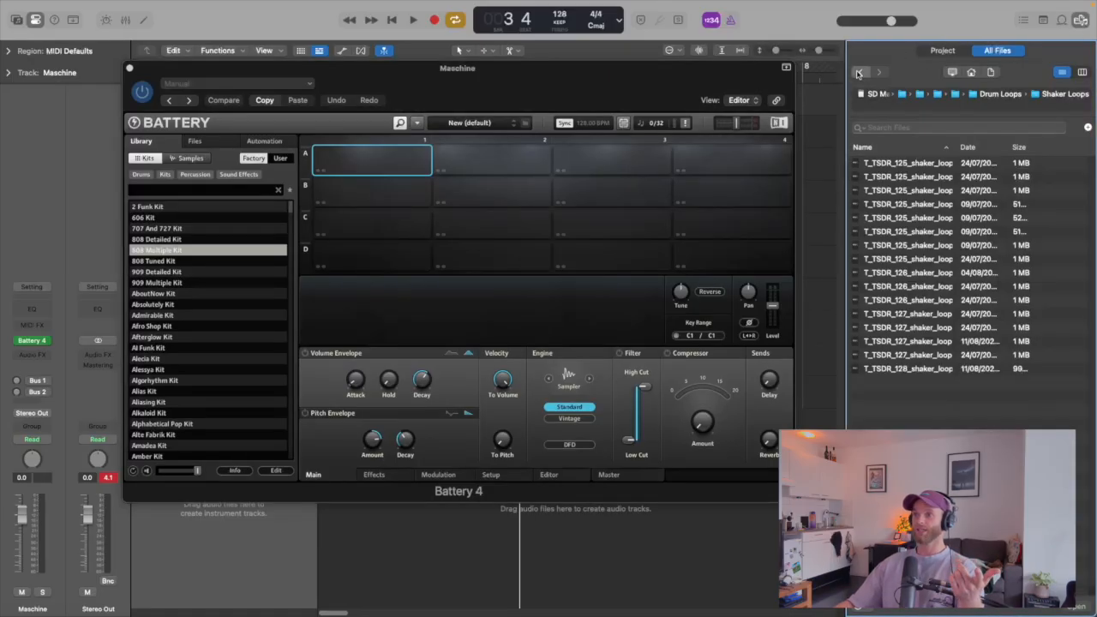
{"action": "left_click", "coordinate": [859, 74]}
{"action": "left_click", "coordinate": [859, 74]}
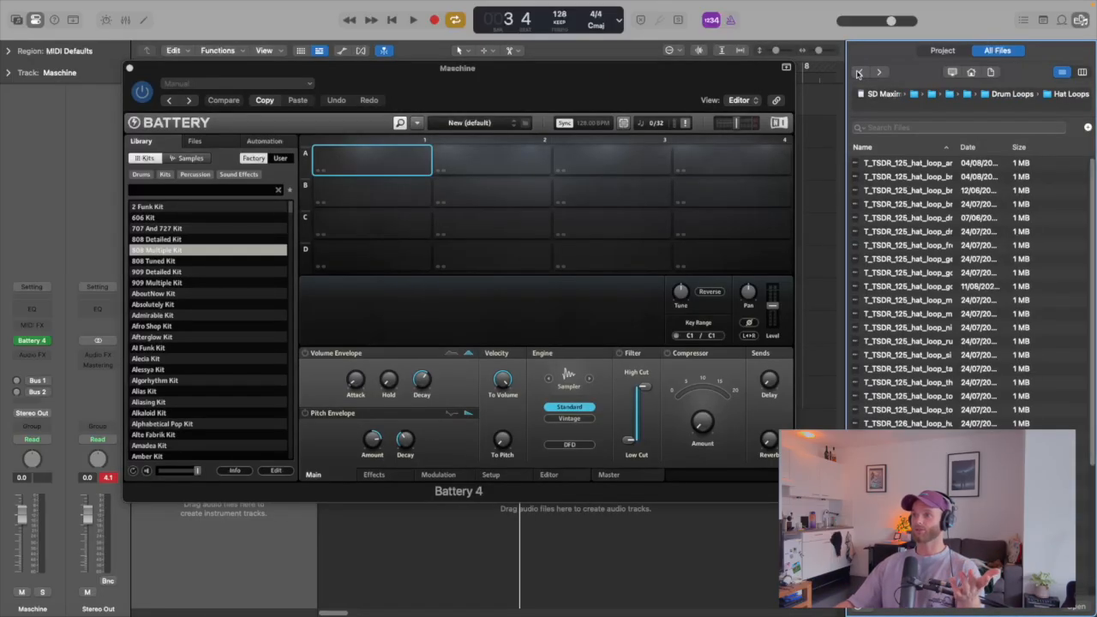
{"action": "left_click", "coordinate": [858, 74]}
{"action": "left_click", "coordinate": [863, 74]}
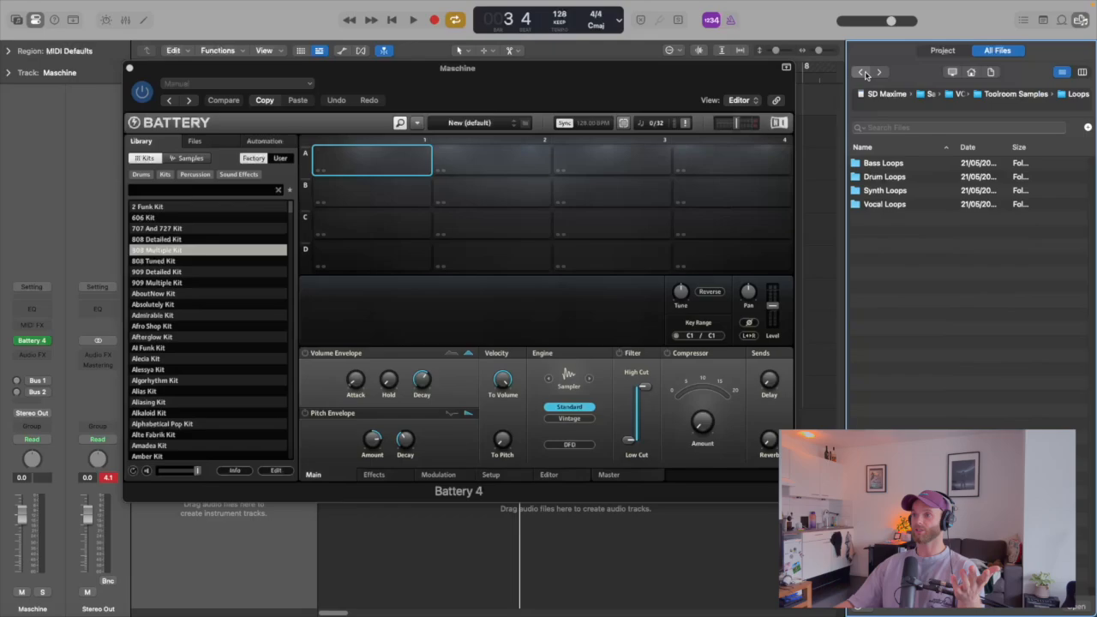
{"action": "left_click", "coordinate": [864, 74]}
{"action": "left_click", "coordinate": [864, 74]}
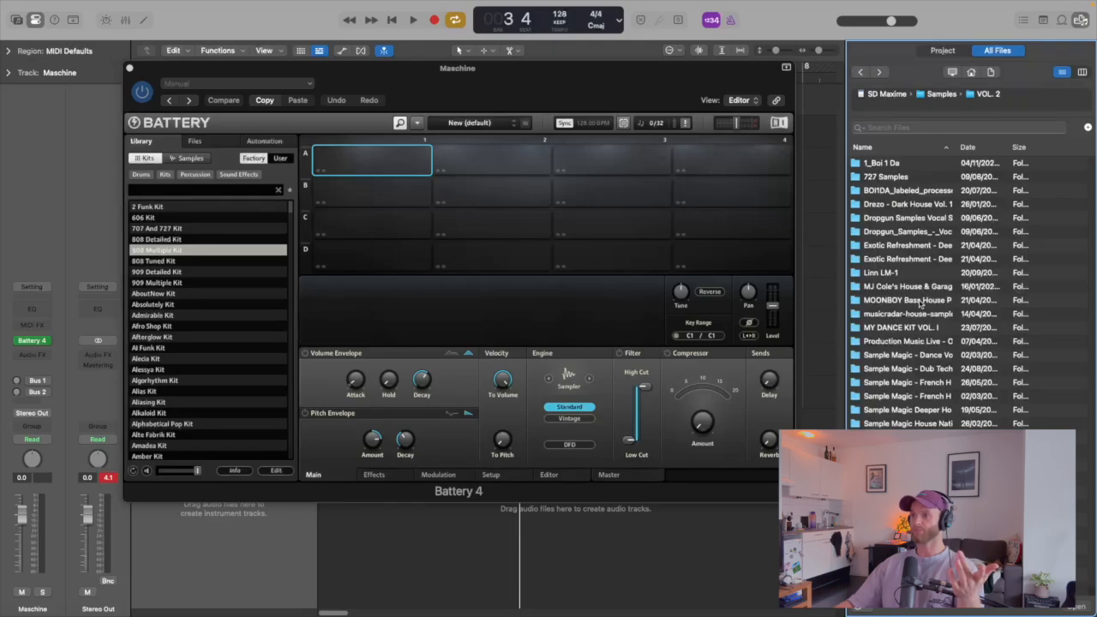
{"action": "double_click", "coordinate": [900, 329]}
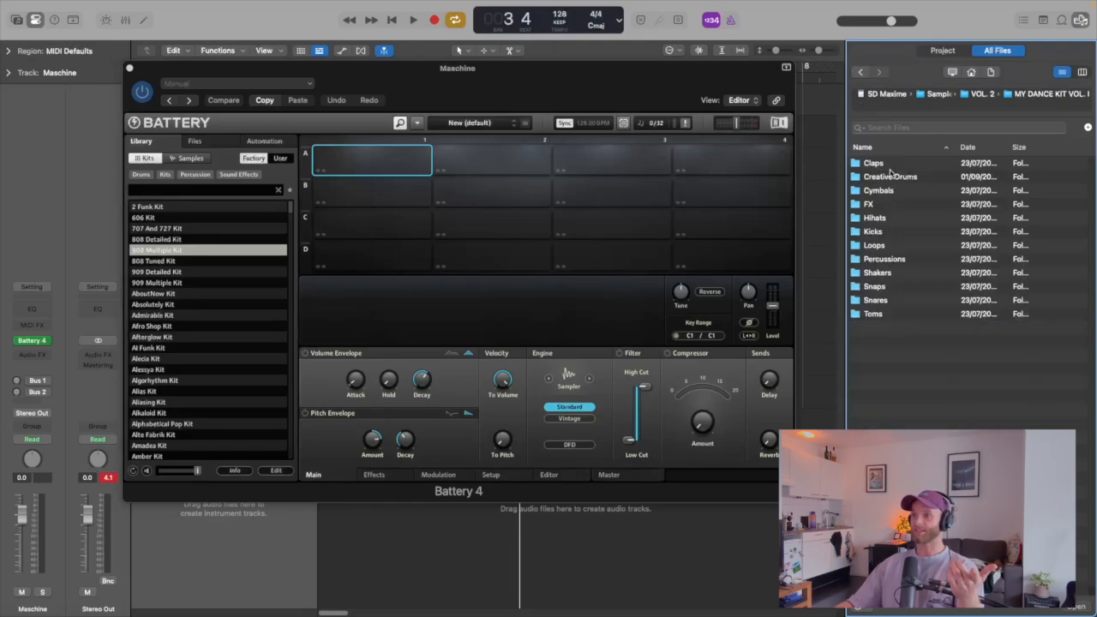
{"action": "left_click", "coordinate": [892, 247]}
{"action": "double_click", "coordinate": [885, 232]}
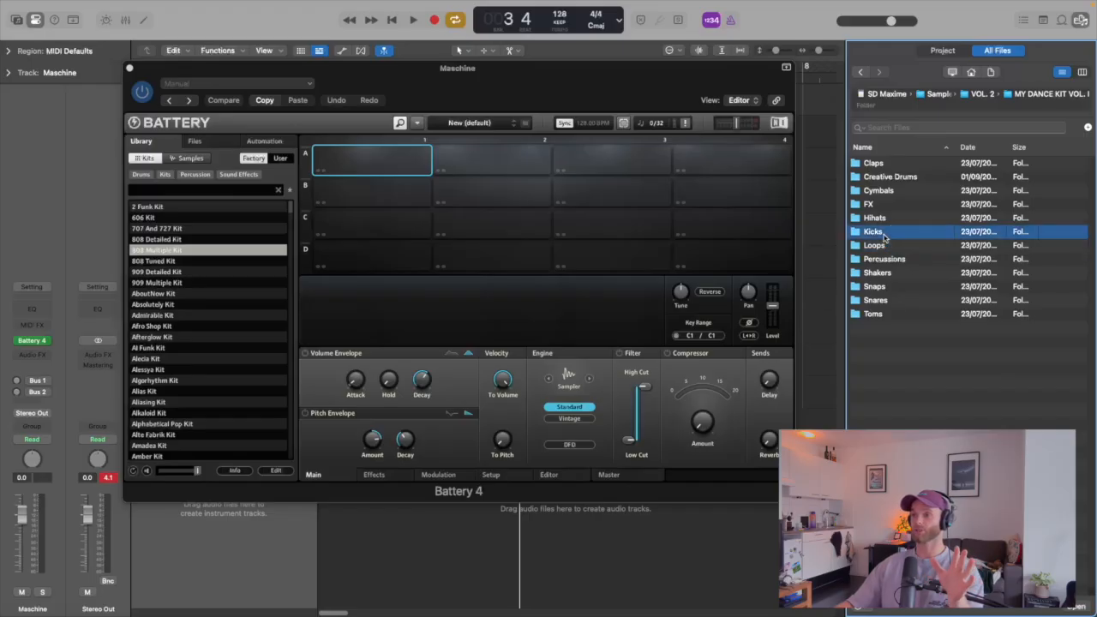
- Audition a few kick samples and load hn_kick_housepunch.wav into Battery's cell A1
{"action": "left_click", "coordinate": [891, 286]}
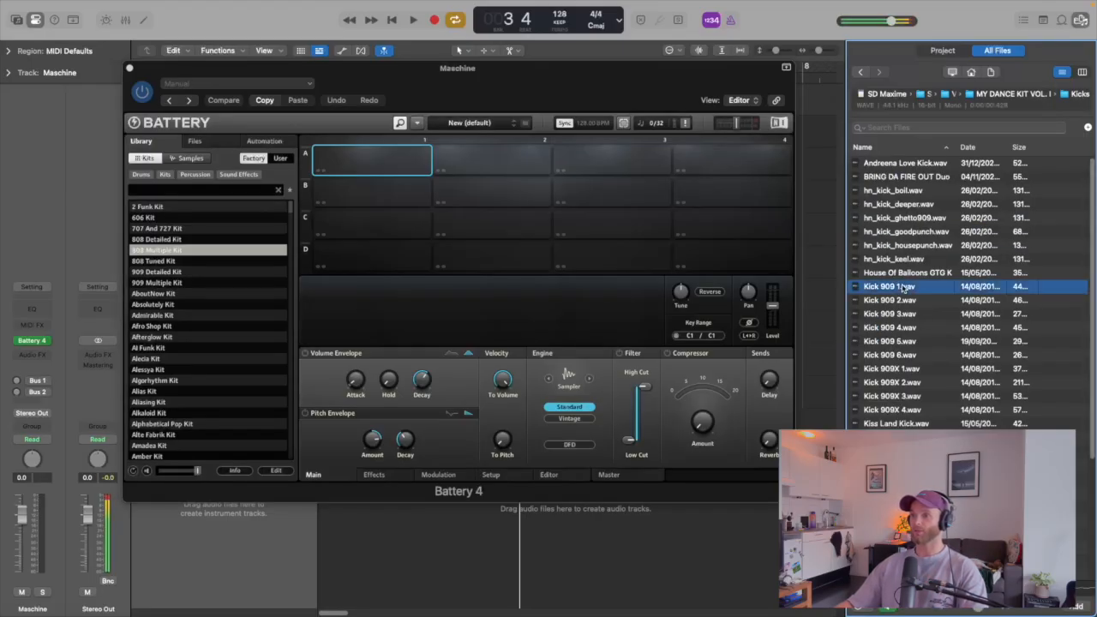
{"action": "left_click", "coordinate": [916, 231]}
{"action": "left_click", "coordinate": [898, 245]}
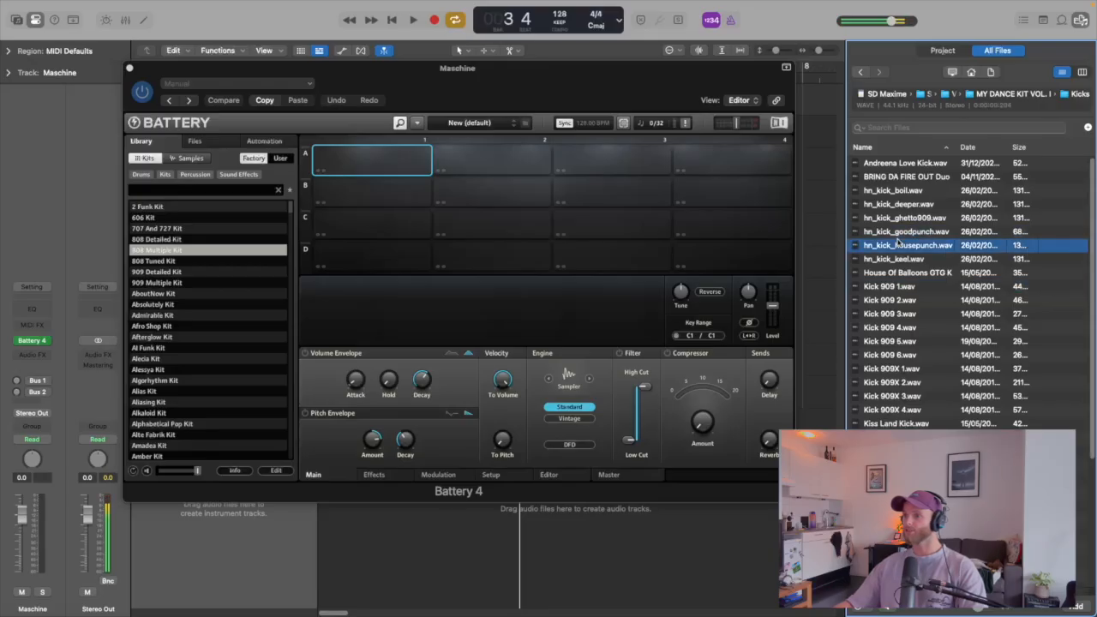
{"action": "left_click_drag", "start_coordinate": [899, 245], "coordinate": [382, 165]}
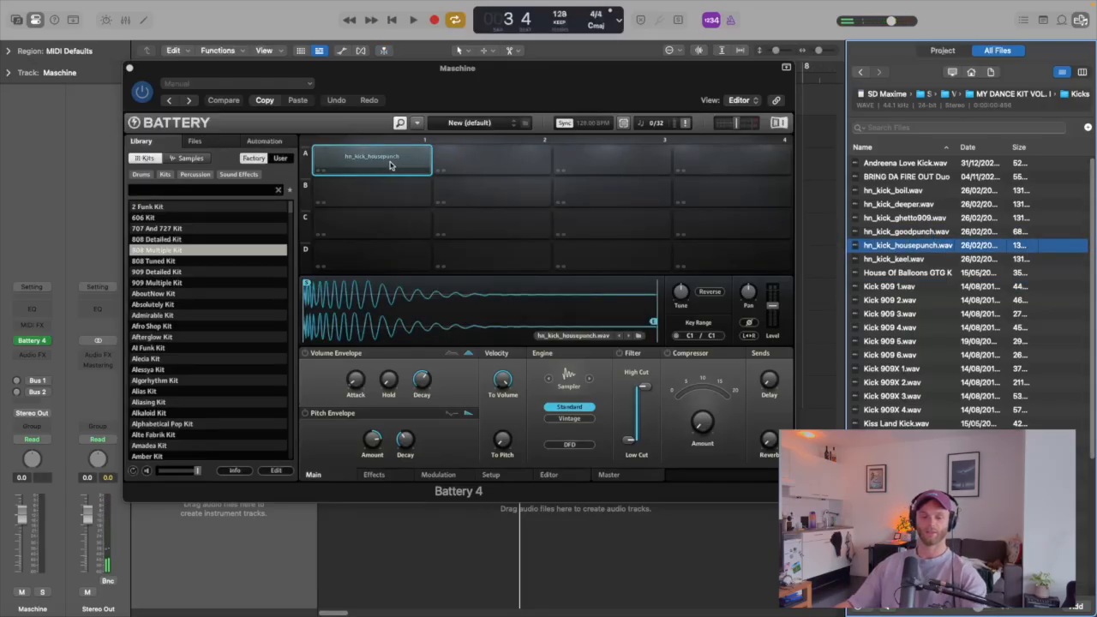
- Play the kick along with the loop and lower the Maschine track's volume to -4.1 dB
{"action": "key", "text": "super+w"}
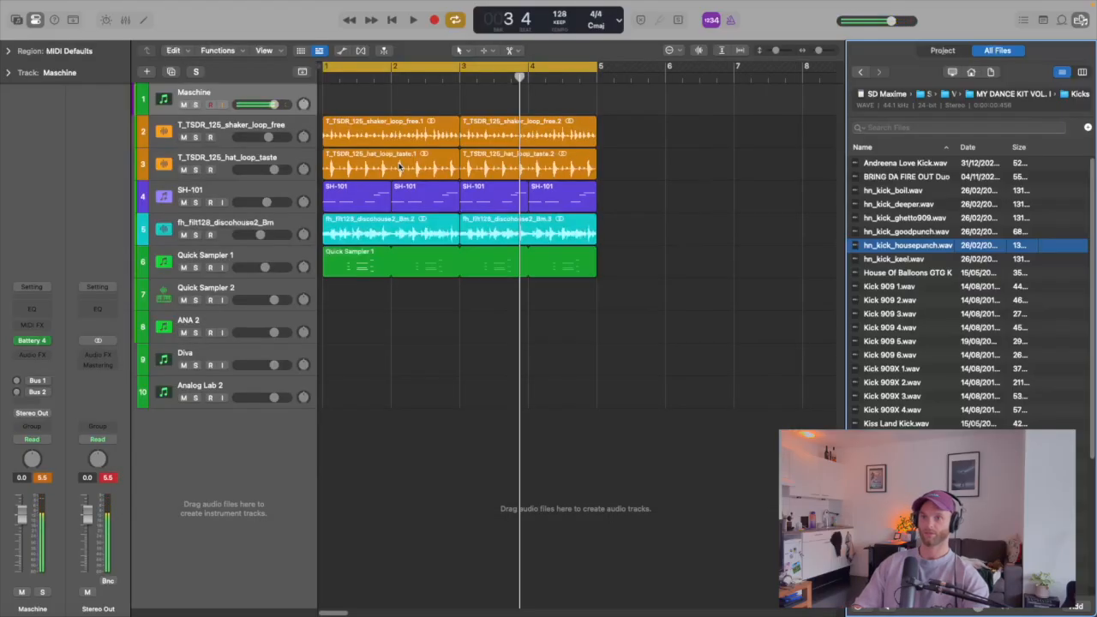
{"action": "key", "text": "space"}
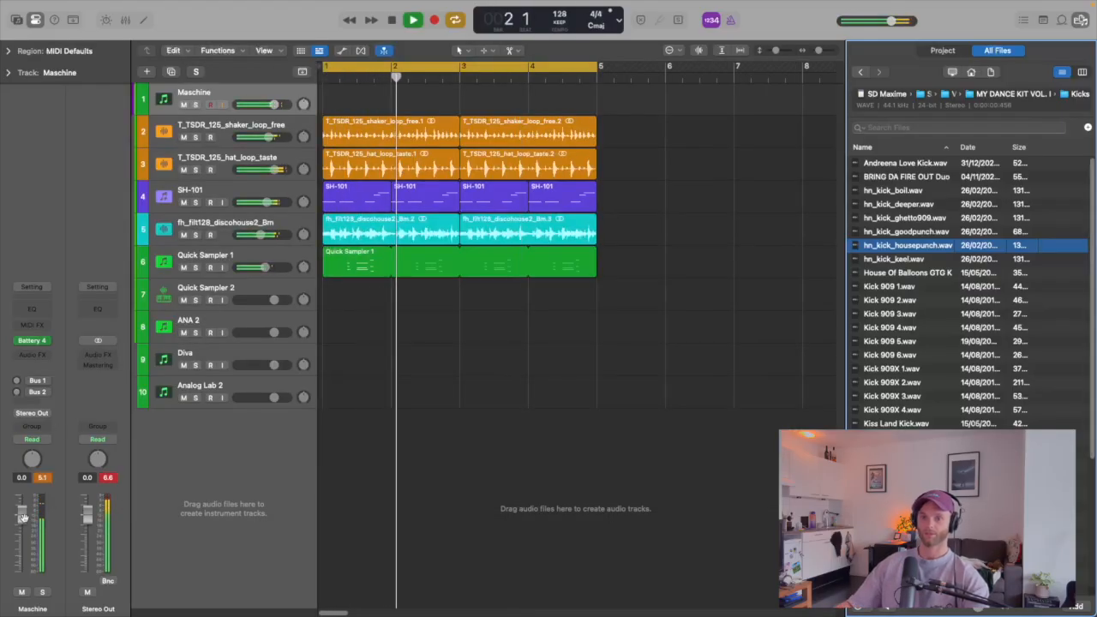
{"action": "left_click_drag", "start_coordinate": [23, 517], "coordinate": [24, 545]}
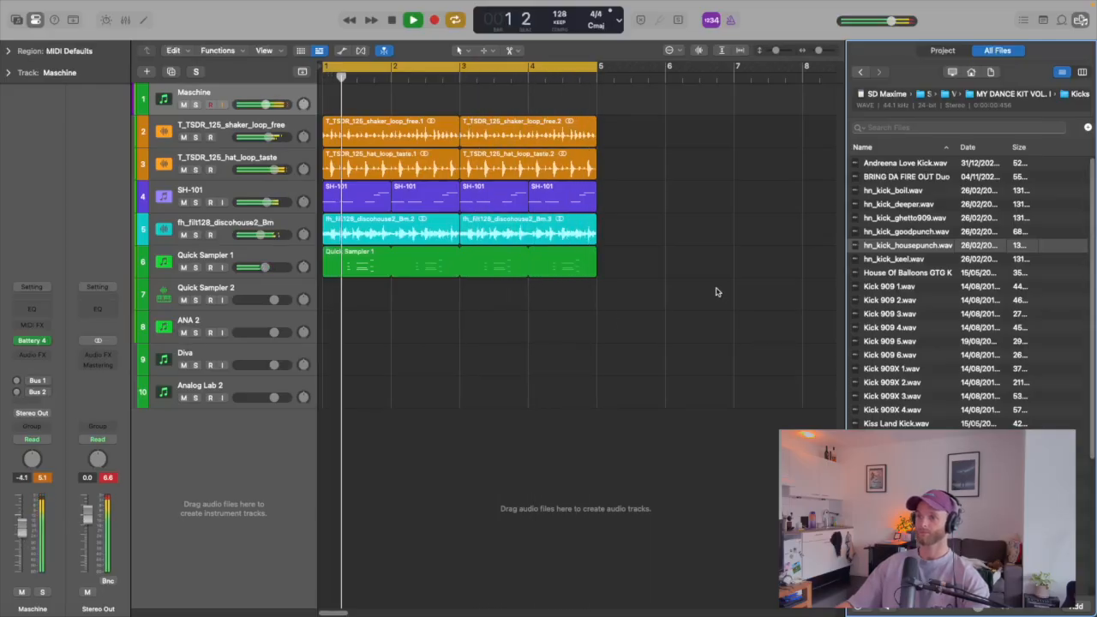
- Record a one-bar kick pattern with a hit on each beat in bar 1 of the Maschine track
{"action": "left_click", "coordinate": [33, 341]}
{"action": "key", "text": "r"}
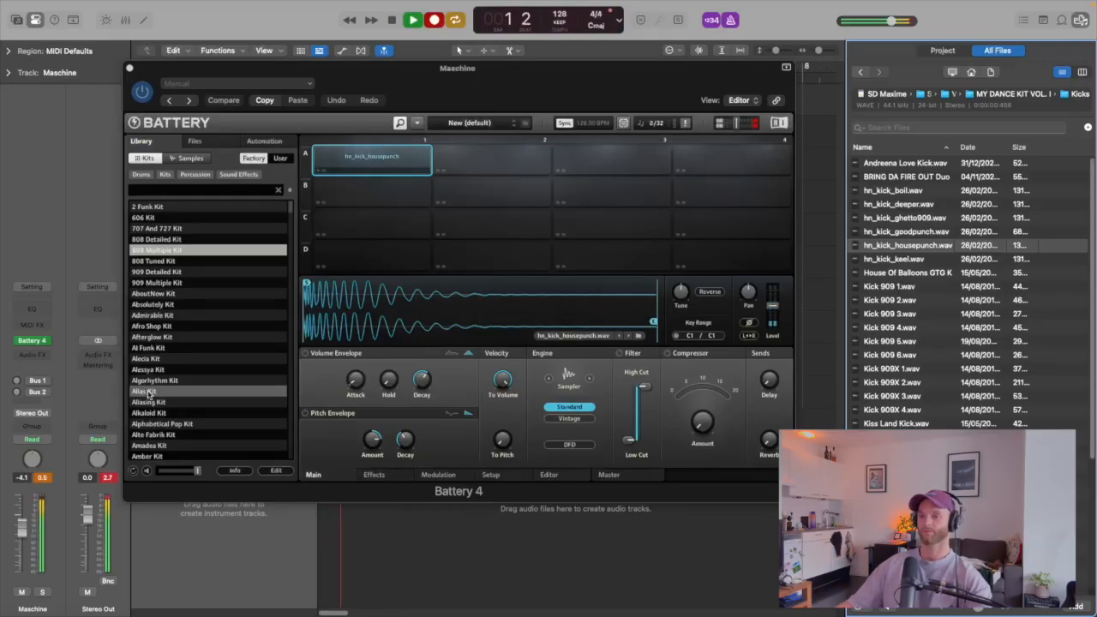
{"action": "key", "text": "space"}
{"action": "key", "text": "super+w"}
{"action": "left_click", "coordinate": [320, 548]}
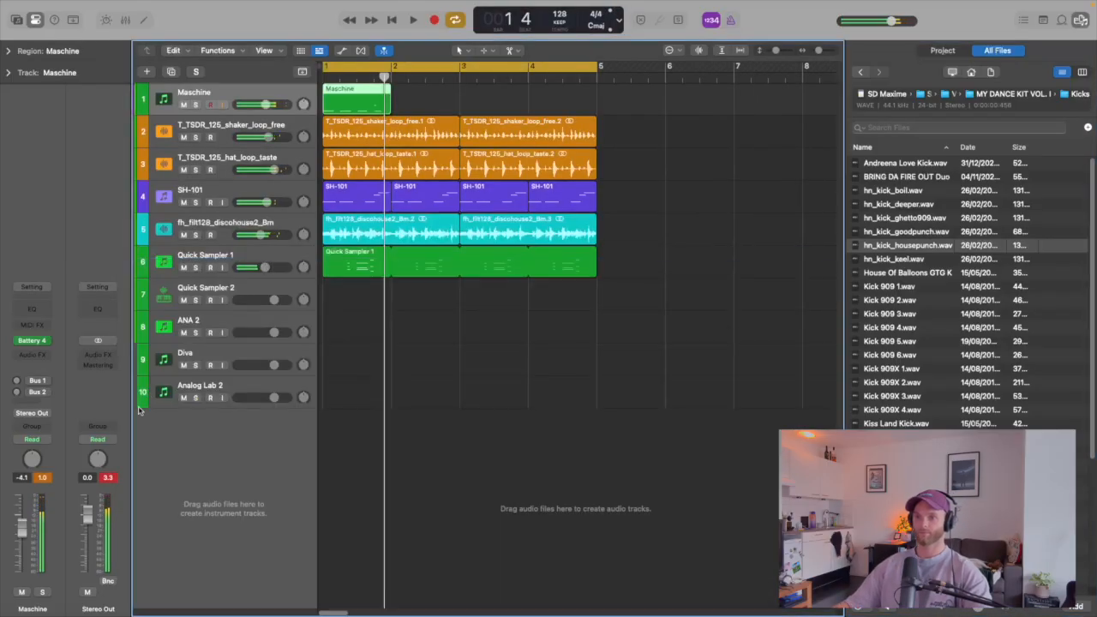
- Delete the stray note above the C1 kicks and quantize the recorded kick notes to 1/16
{"action": "key", "text": "p"}
{"action": "left_click_drag", "start_coordinate": [409, 411], "coordinate": [444, 452]}
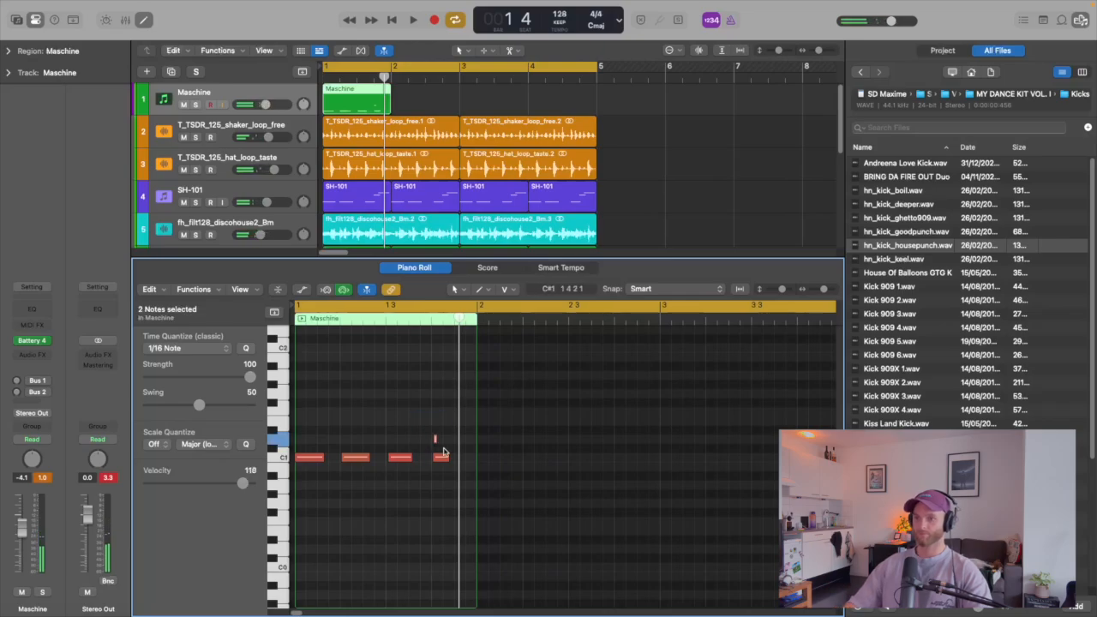
{"action": "key", "text": "super+a"}
{"action": "key", "text": "q"}
{"action": "left_click", "coordinate": [460, 434]}
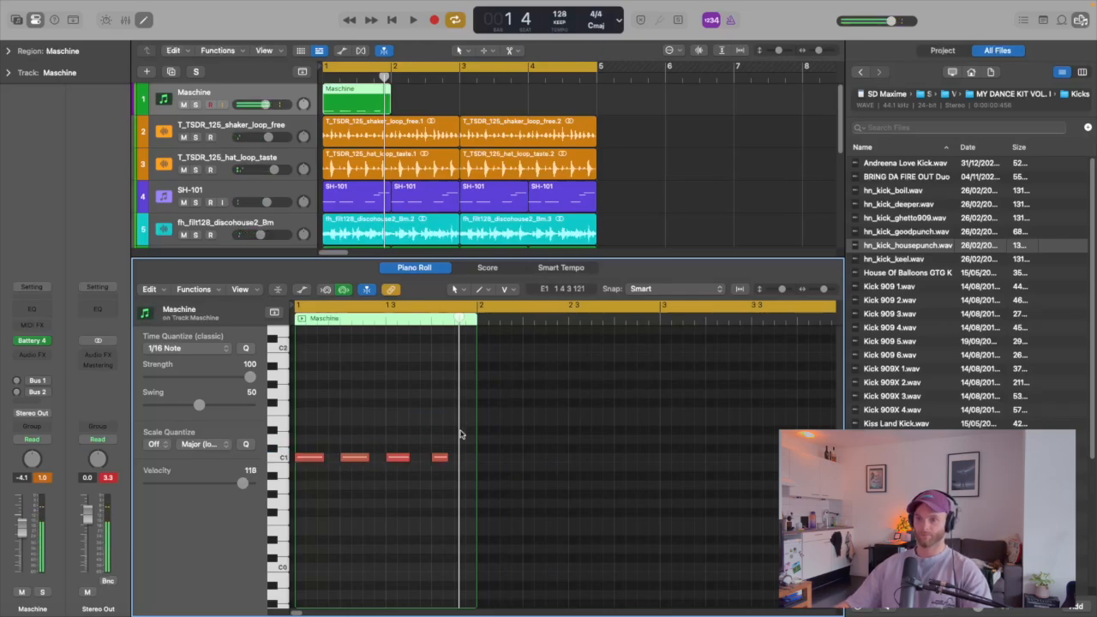
{"action": "key", "text": "super+a"}
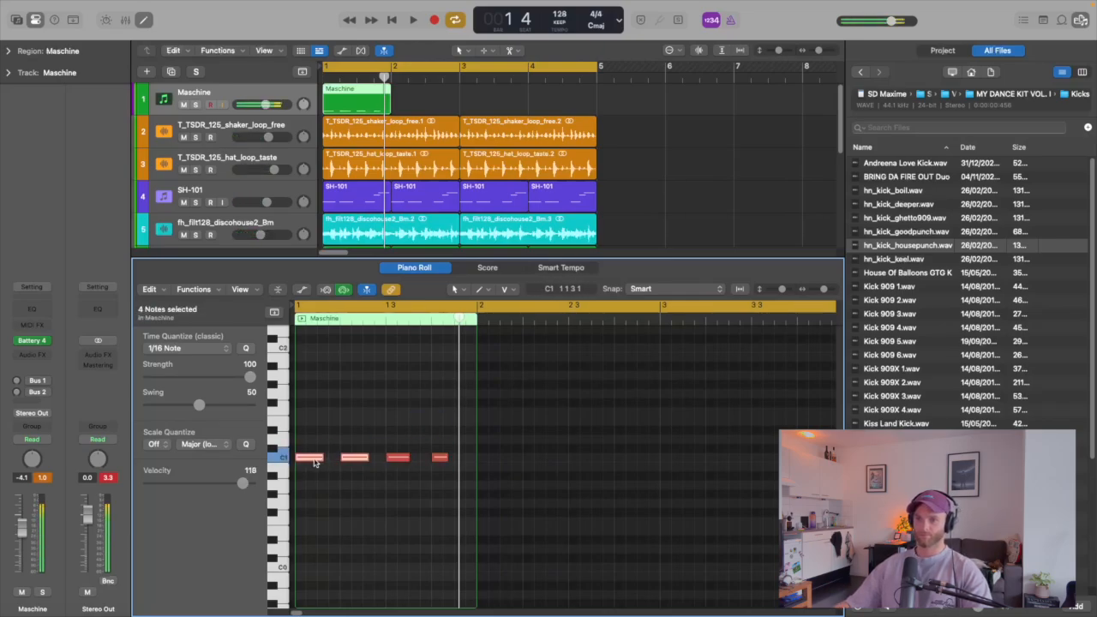
{"action": "left_click", "coordinate": [315, 462]}
{"action": "key", "text": "p"}
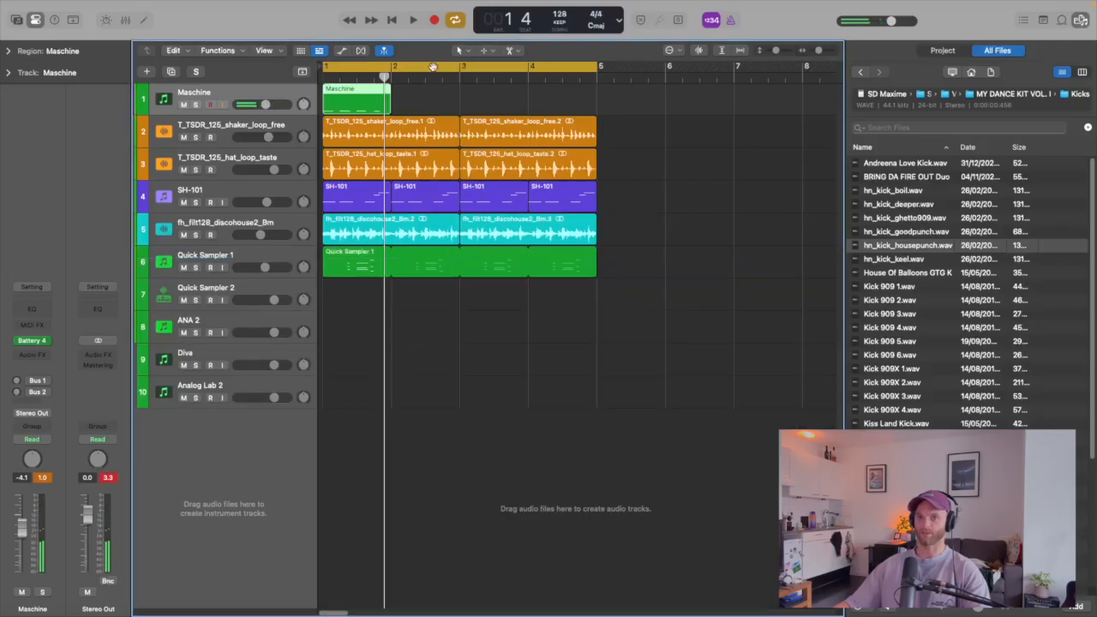
- Copy the one-bar kick region to bars 2, 3 and 4 and play the full loop
{"action": "left_click_drag", "start_coordinate": [441, 86], "coordinate": [357, 98]}
{"action": "key", "text": "v"}
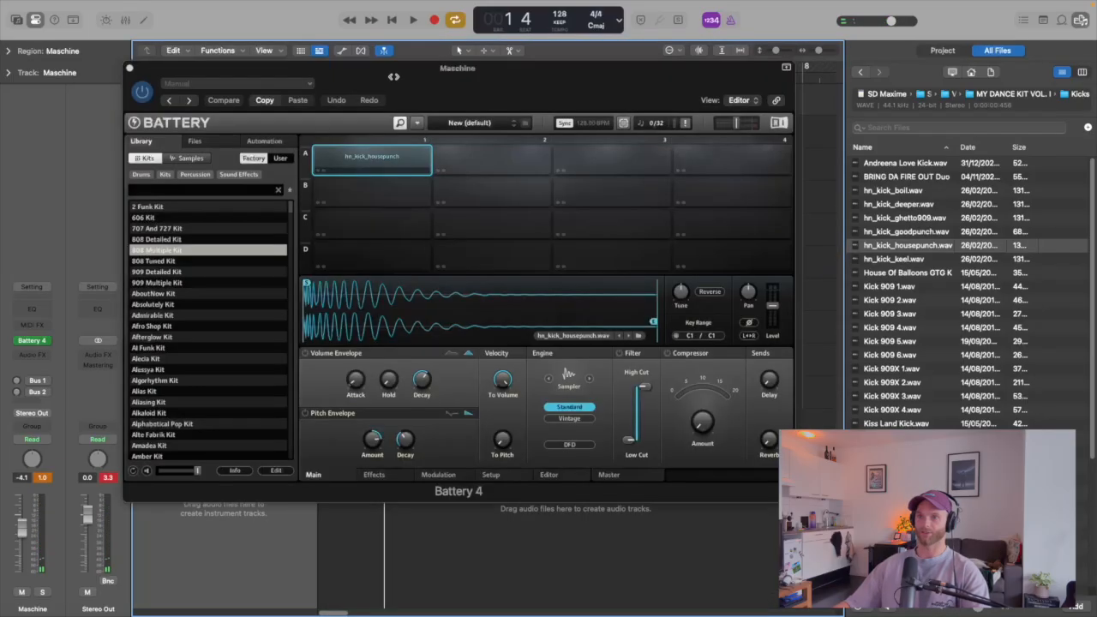
{"action": "key", "text": "v"}
{"action": "key", "text": "c"}
{"action": "left_click", "coordinate": [392, 78]}
{"action": "key", "text": "super+v"}
{"action": "key", "text": "super+v"}
{"action": "key", "text": "super+v"}
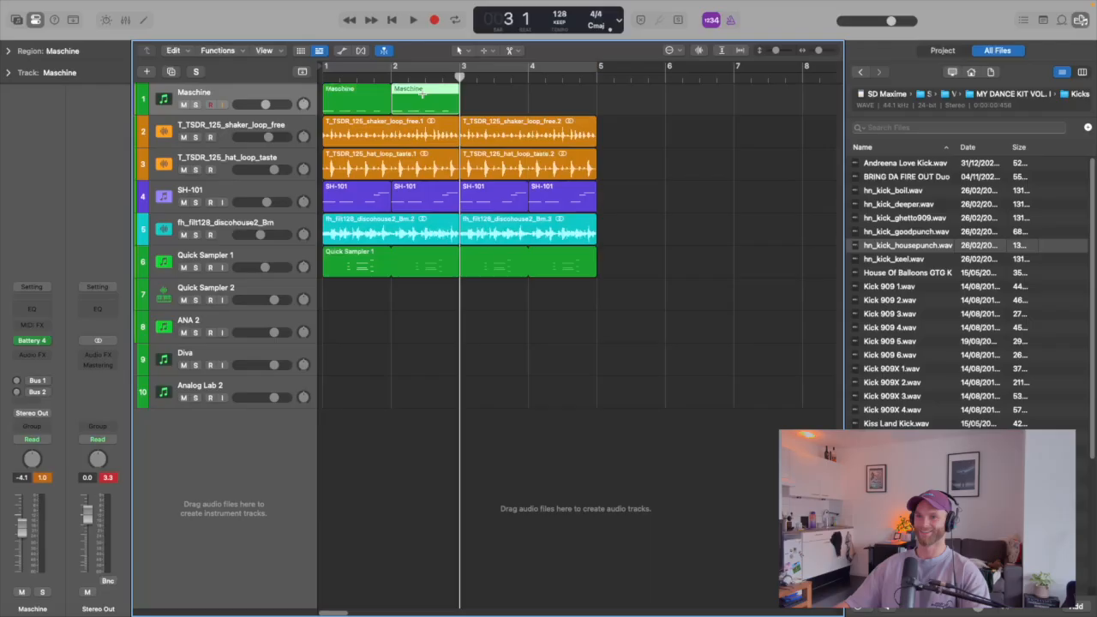
{"action": "key", "text": "c"}
{"action": "key", "text": "space"}
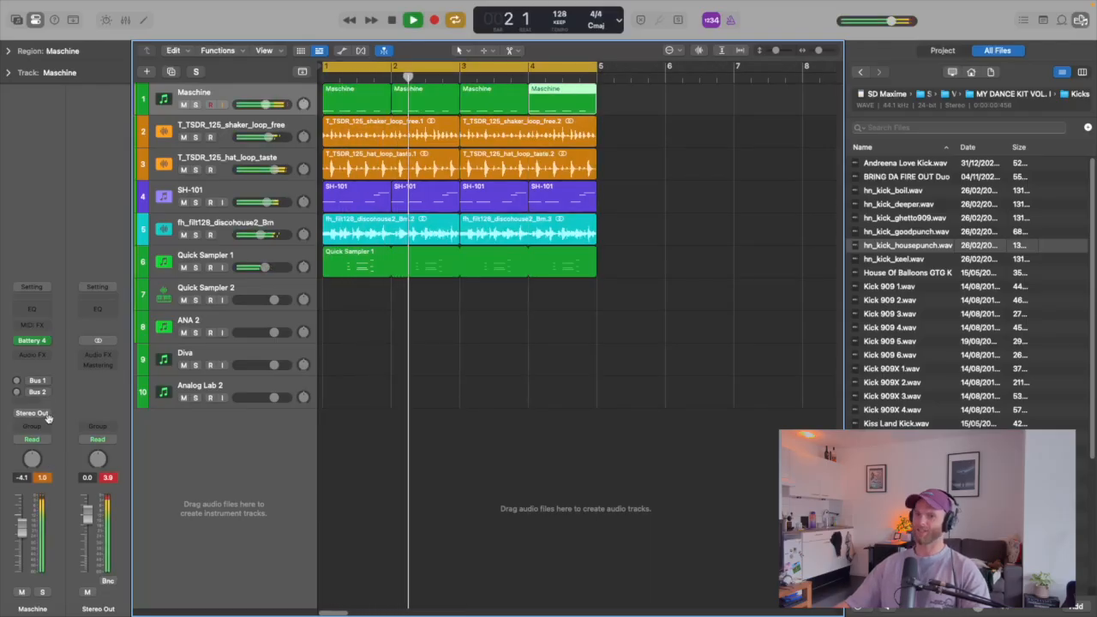
- Lower the kick cell's level slightly in Battery and raise the Maschine track's volume to -2.9 dB
{"action": "left_click", "coordinate": [32, 341]}
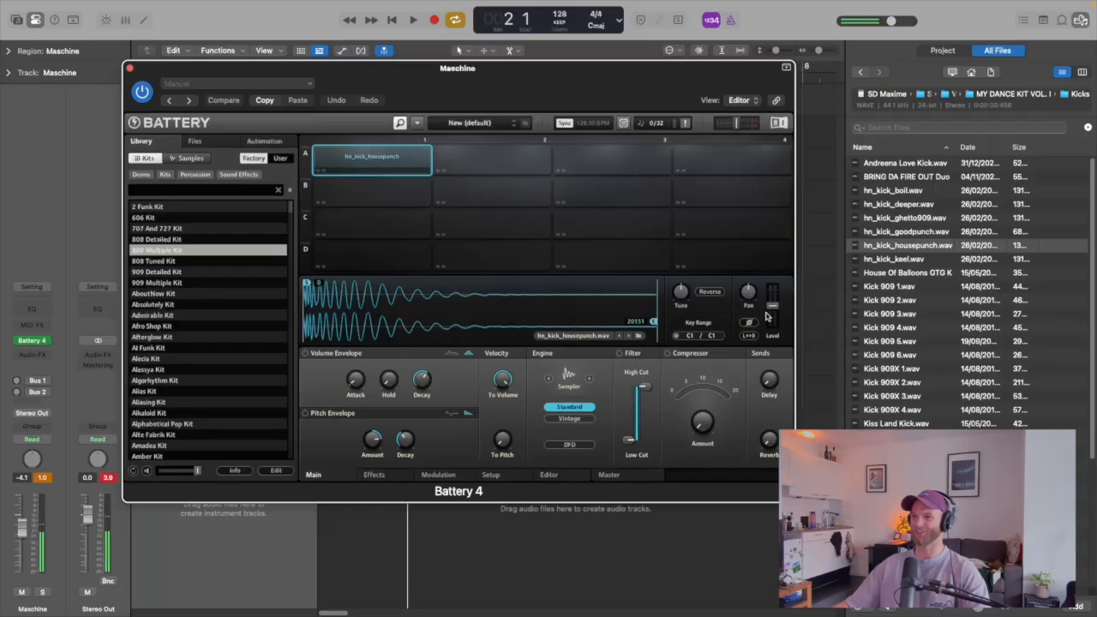
{"action": "key", "text": "space"}
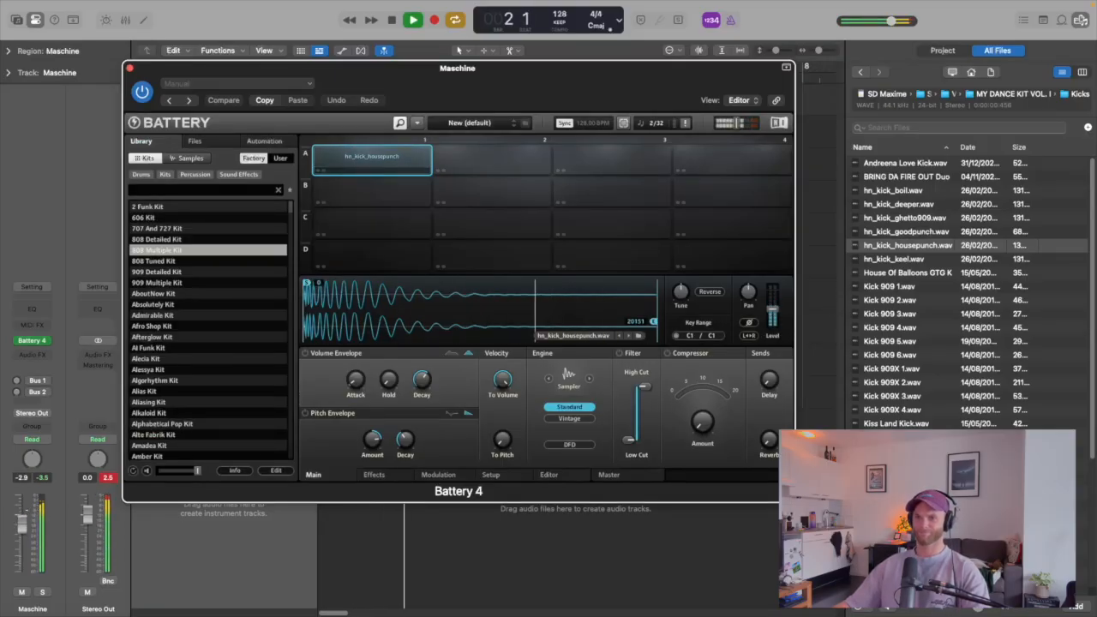
{"action": "key", "text": "space"}
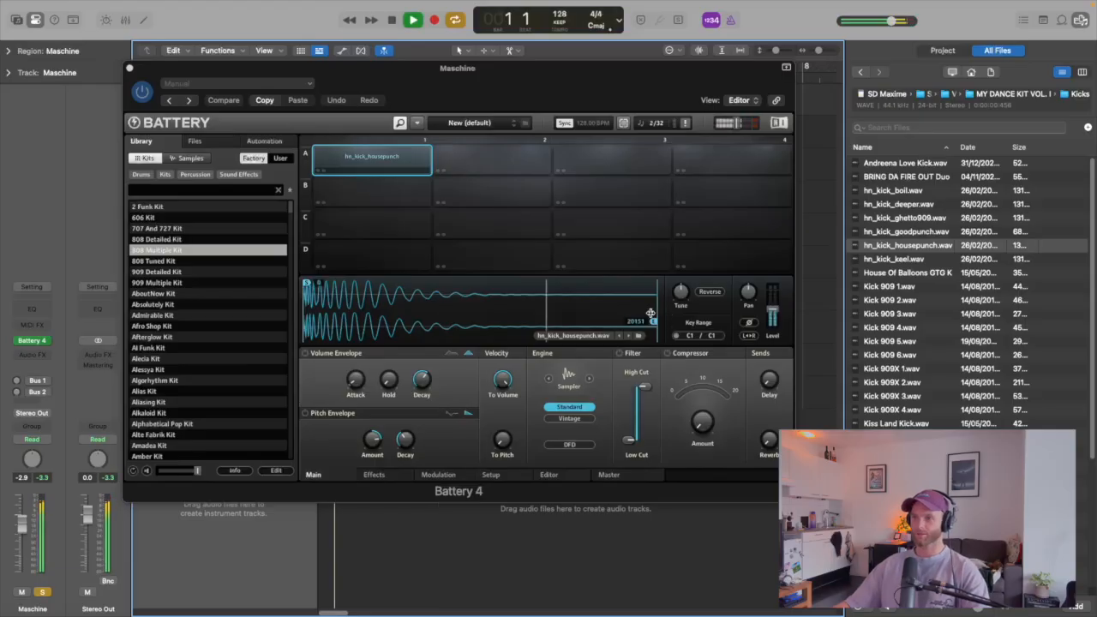
- Try moving the kick sample's end point, then enable the volume envelope and adjust its decay with the kick soloed
{"action": "left_click_drag", "start_coordinate": [663, 314], "coordinate": [619, 316]}
{"action": "key", "text": "space"}
{"action": "mouse_move", "coordinate": [542, 306]}
{"action": "left_mouse_down"}
{"action": "mouse_move", "coordinate": [468, 309]}
{"action": "mouse_move", "coordinate": [647, 306]}
{"action": "left_mouse_up"}
{"action": "left_click_drag", "start_coordinate": [422, 380], "coordinate": [422, 372]}
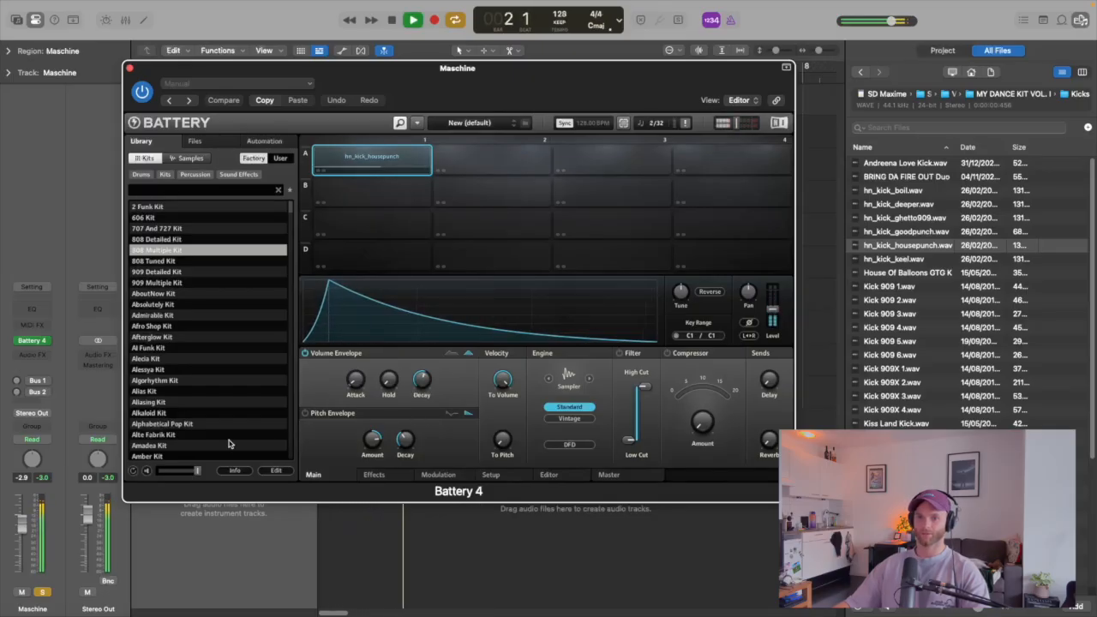
- Unsolo the Maschine track and raise its volume to -2.0 dB
{"action": "left_click", "coordinate": [42, 593]}
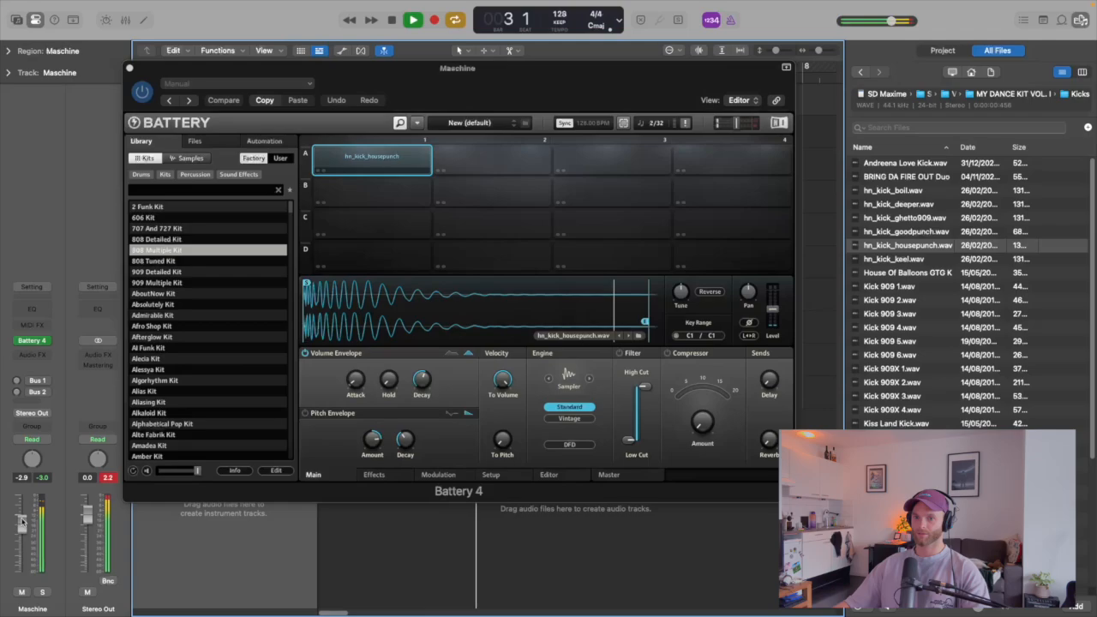
{"action": "left_click_drag", "start_coordinate": [22, 522], "coordinate": [22, 518]}
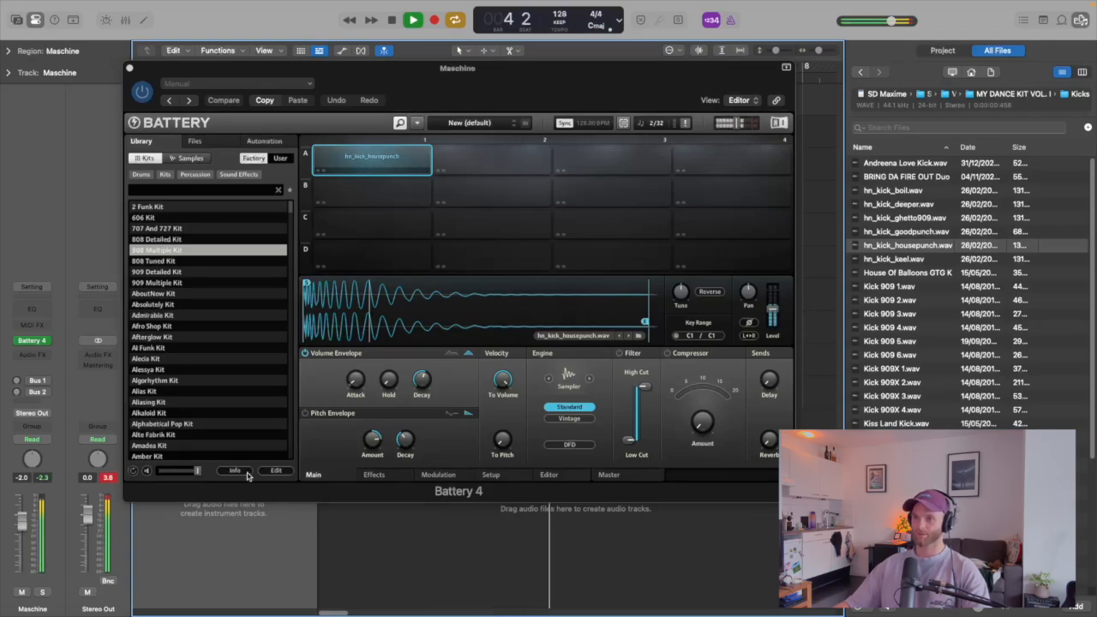
- Try tuning the kick sample down to -4.00 st in Battery, comparing it against the playing loop
{"action": "left_click", "coordinate": [681, 293]}
{"action": "key", "text": "space"}
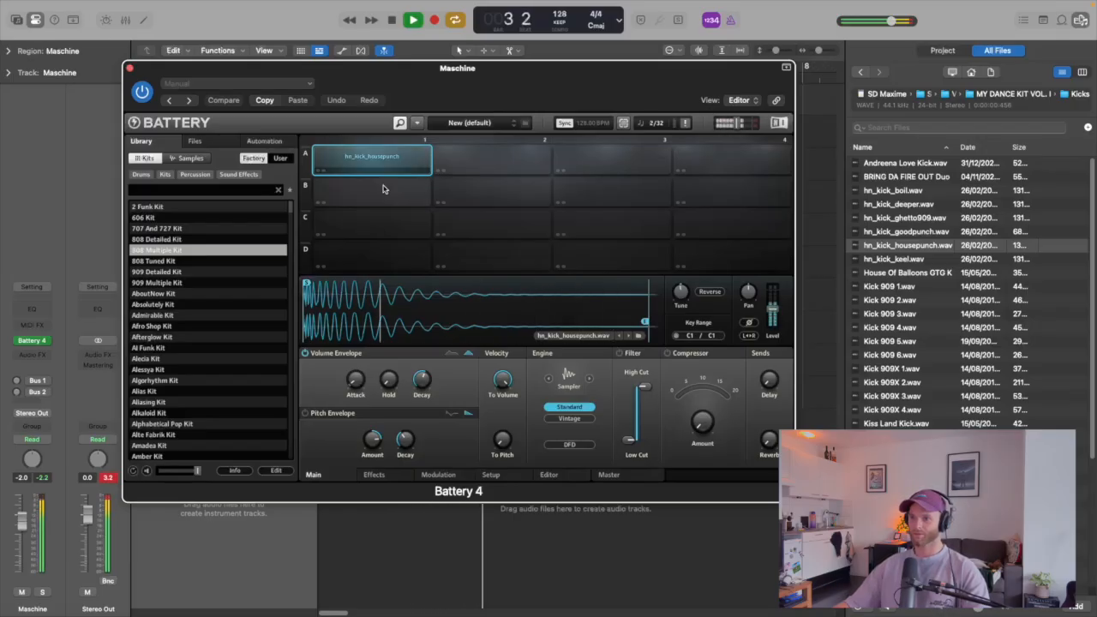
{"action": "key", "text": "space"}
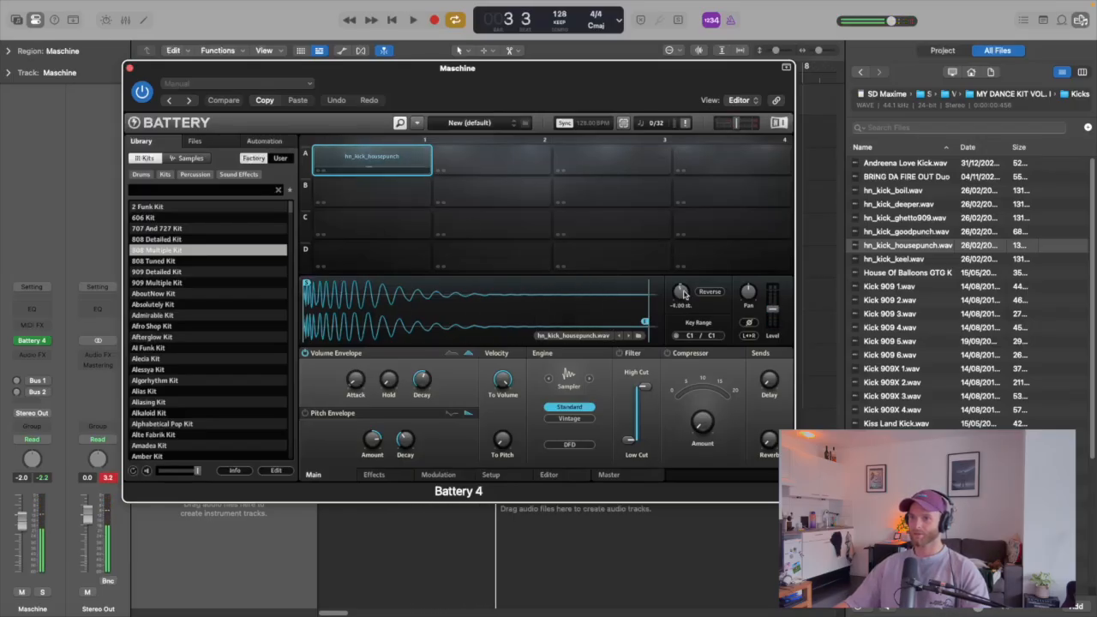
{"action": "key", "text": "space"}
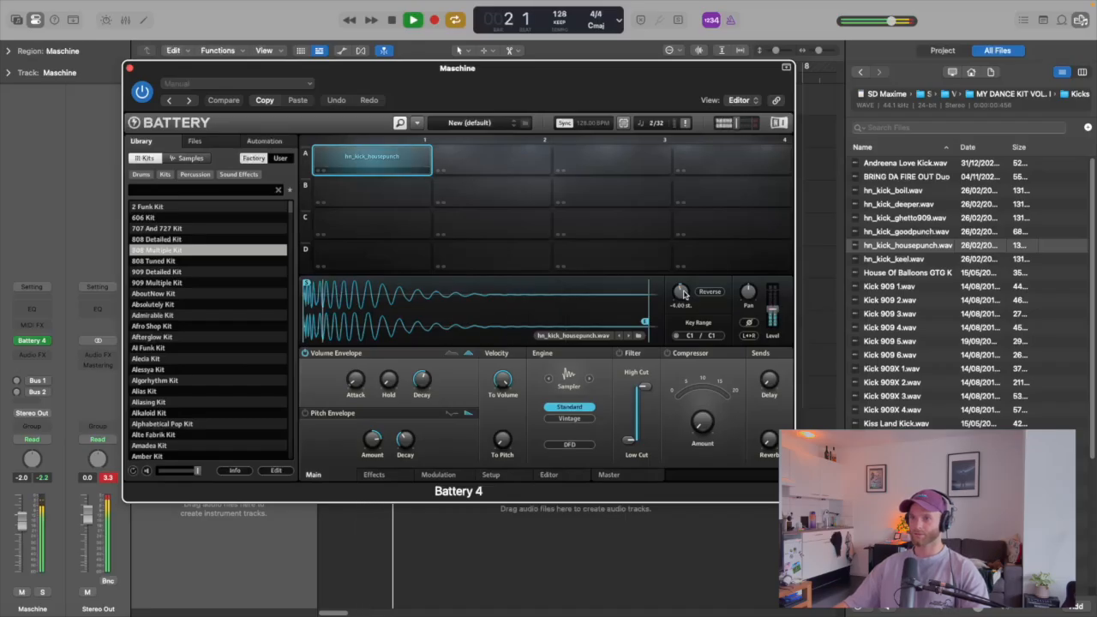
{"action": "key", "text": "space"}
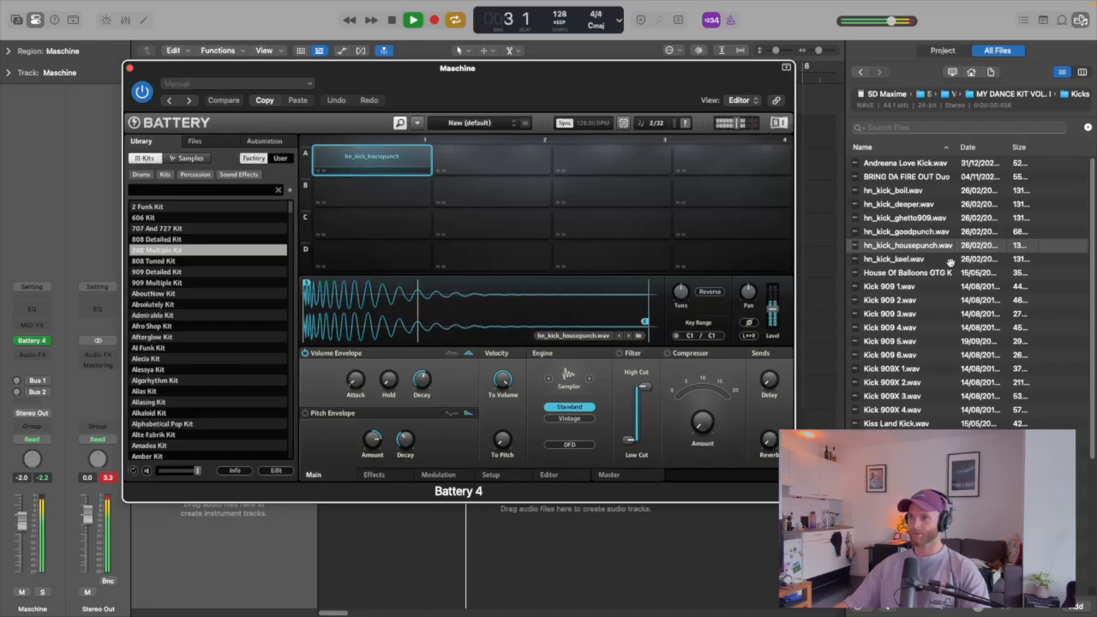
- Audition alternative kicks in the Kicks folder, including hn_kick_keel, Kick 909 2, Kiss Land Kick, hn_kick_deeper, hn_kick_ghetto909 and BRING DA FIRE OUT
{"action": "left_click", "coordinate": [891, 259]}
{"action": "left_click", "coordinate": [887, 300]}
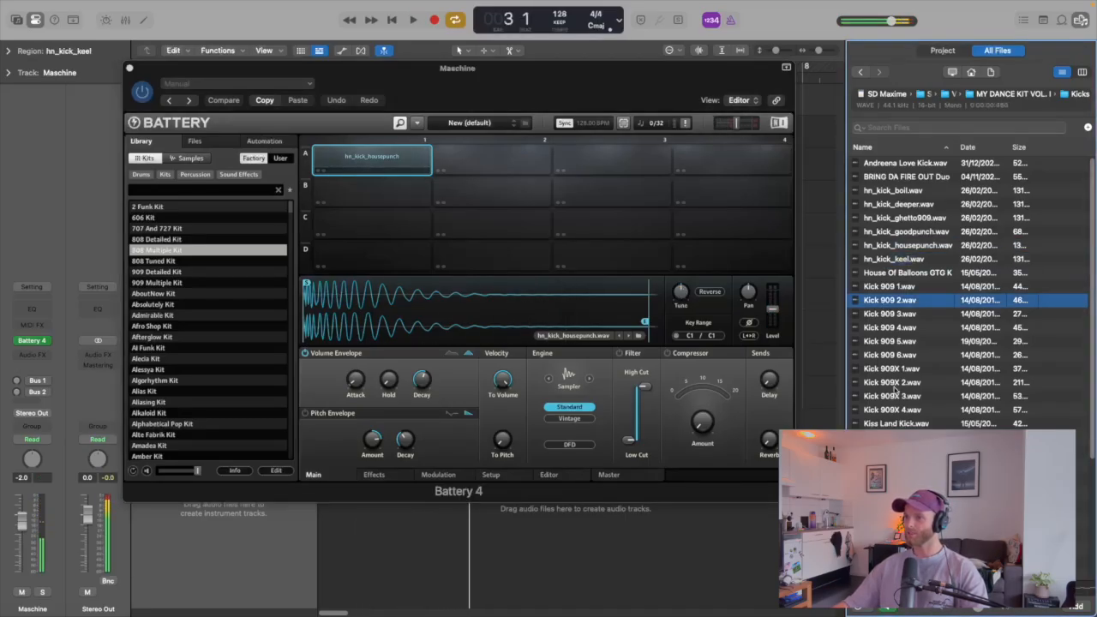
{"action": "left_click", "coordinate": [892, 423]}
{"action": "left_click", "coordinate": [905, 204]}
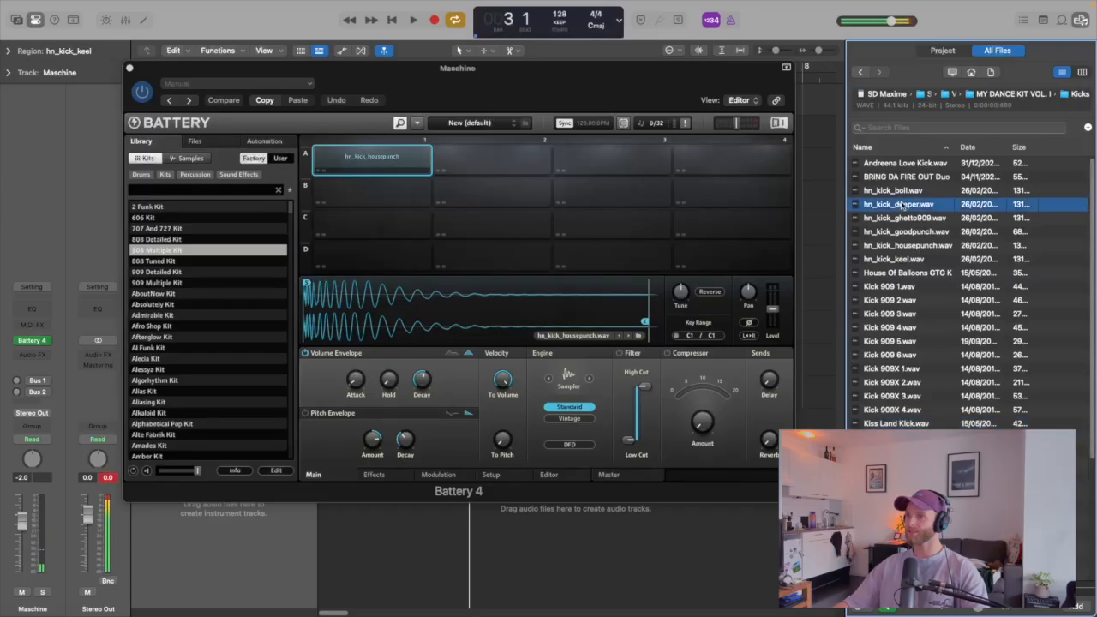
{"action": "left_click", "coordinate": [906, 219]}
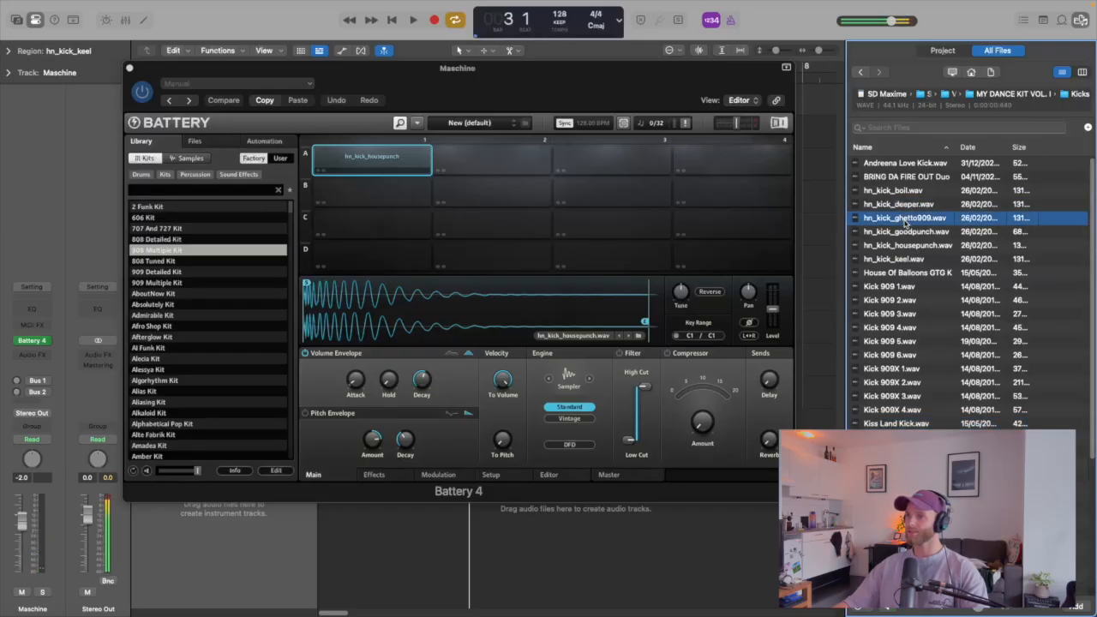
{"action": "left_click", "coordinate": [897, 177]}
{"action": "left_click", "coordinate": [898, 163]}
{"action": "scroll", "coordinate": [1082, 194], "scroll_direction": "down", "scroll_amount": 5}
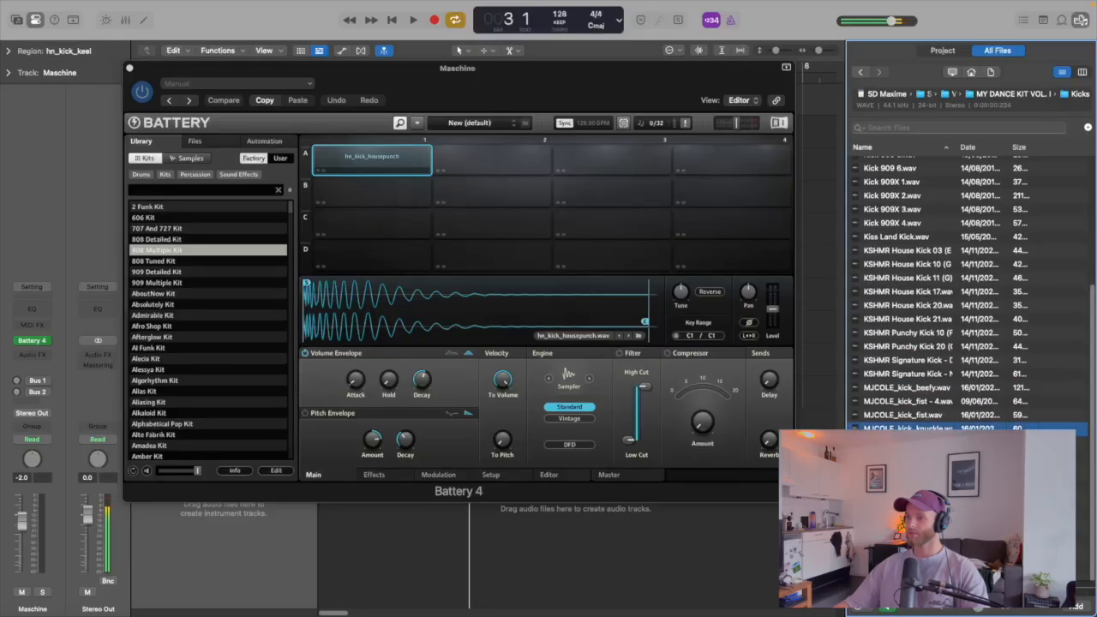
- Try MJCOLE_kick_fist.wav in Battery's kick cell and adjust its volume envelope decay while the loop plays
{"action": "left_click", "coordinate": [893, 416]}
{"action": "left_click_drag", "start_coordinate": [893, 417], "coordinate": [370, 161]}
{"action": "key", "text": "space"}
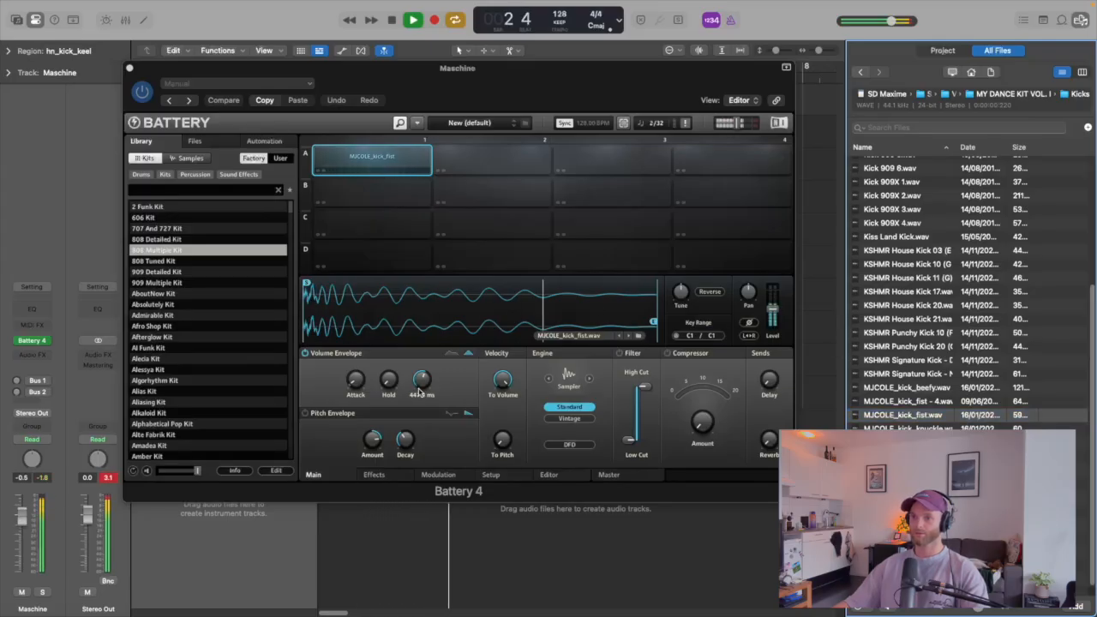
{"action": "left_click_drag", "start_coordinate": [422, 387], "coordinate": [424, 382]}
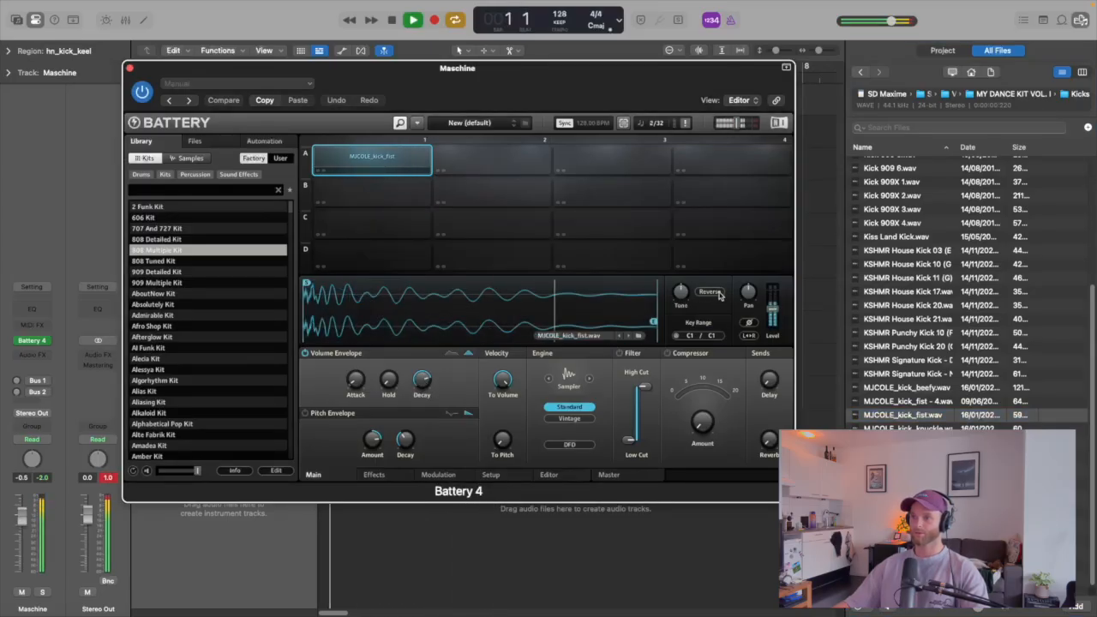
{"action": "left_click_drag", "start_coordinate": [1093, 313], "coordinate": [1090, 176]}
{"action": "key", "text": "space"}
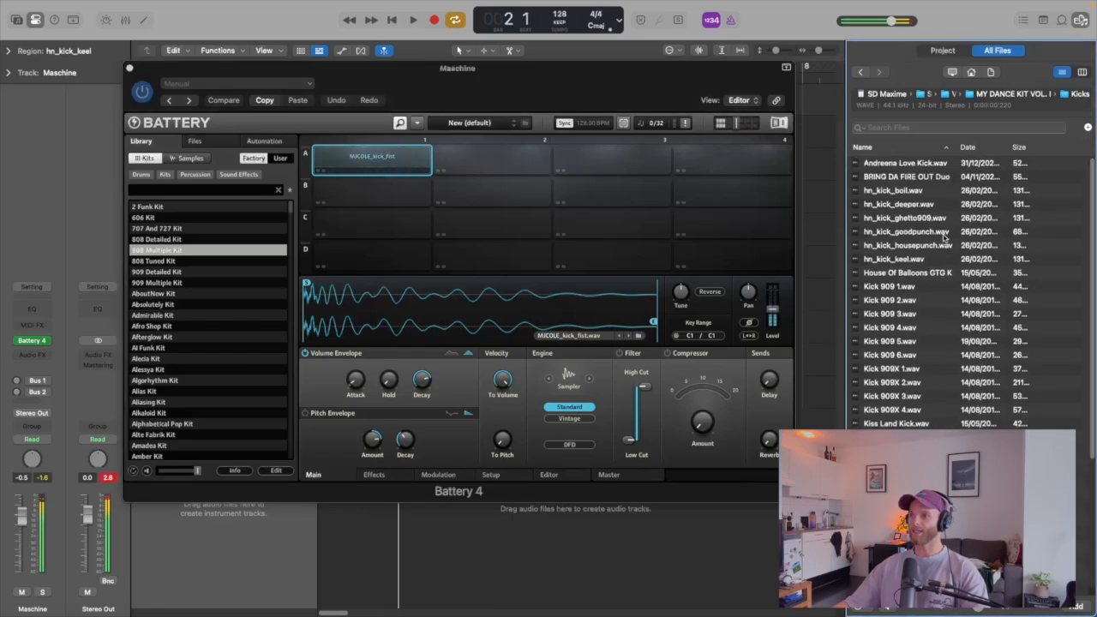
- Reload hn_kick_housepunch.wav into the kick cell, with the volume envelope decay at about 3.1 s and the tuning at -2.00 st
{"action": "left_click", "coordinate": [925, 244]}
{"action": "left_click", "coordinate": [926, 236]}
{"action": "left_click_drag", "start_coordinate": [926, 246], "coordinate": [373, 159]}
{"action": "key", "text": "space"}
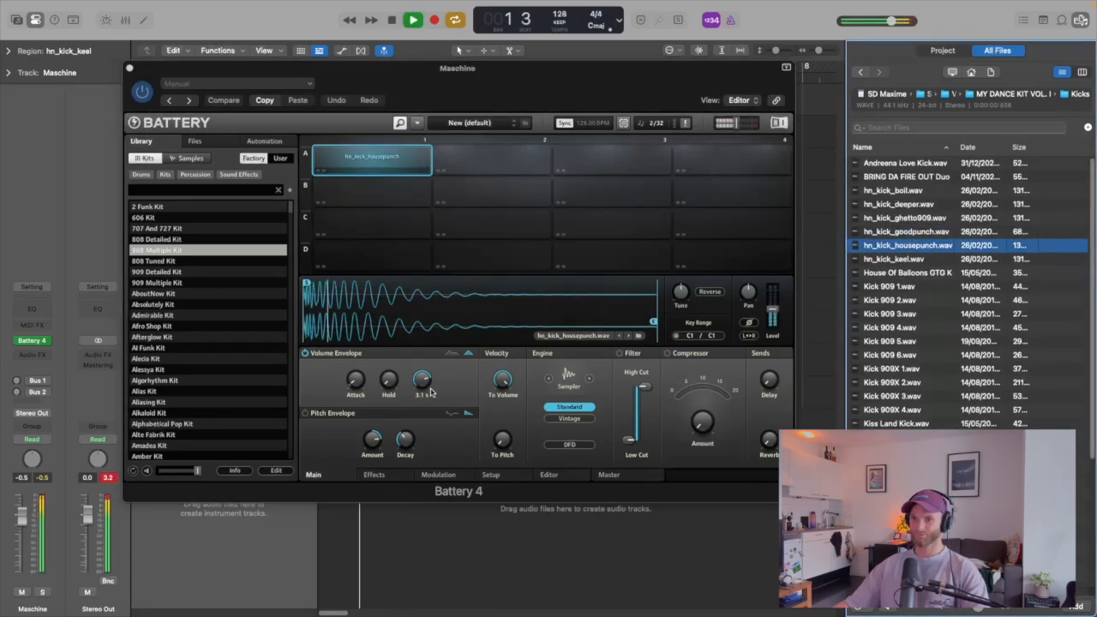
{"action": "left_click", "coordinate": [470, 353]}
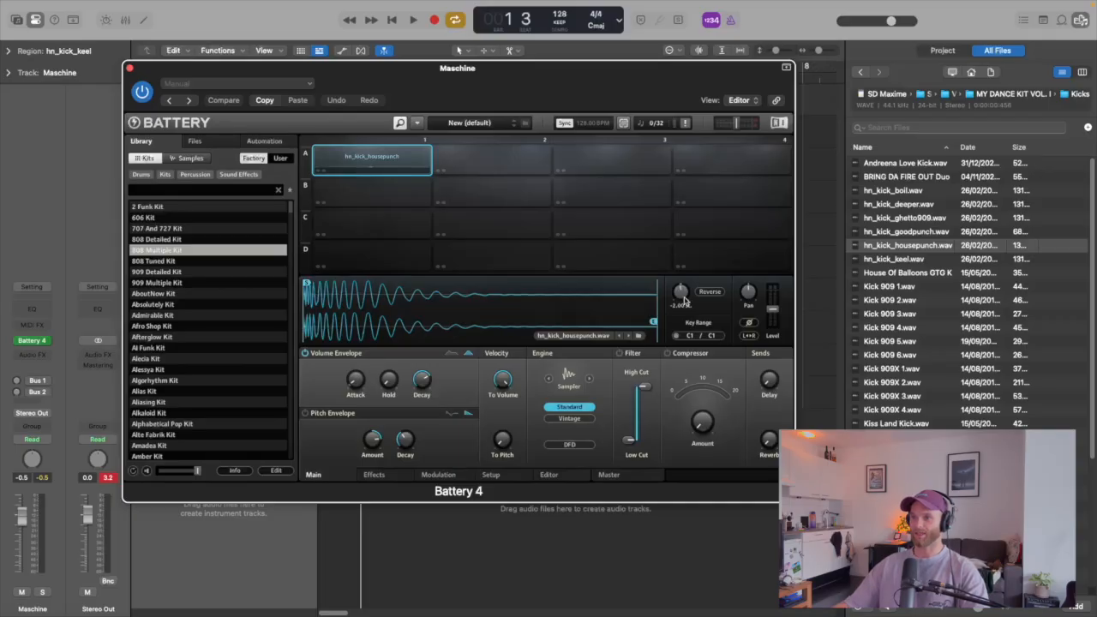
{"action": "key", "text": "space"}
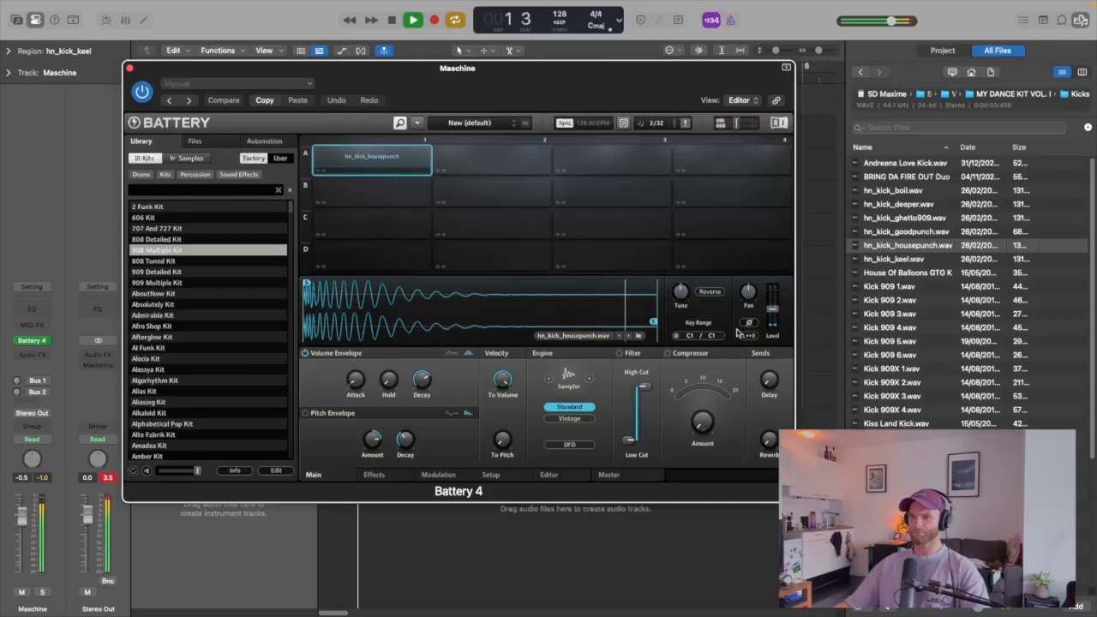
- Hide the Battery window and replace the stray kick region on the shaker track by extending the second shaker region back to bar 3
{"action": "key", "text": "v"}
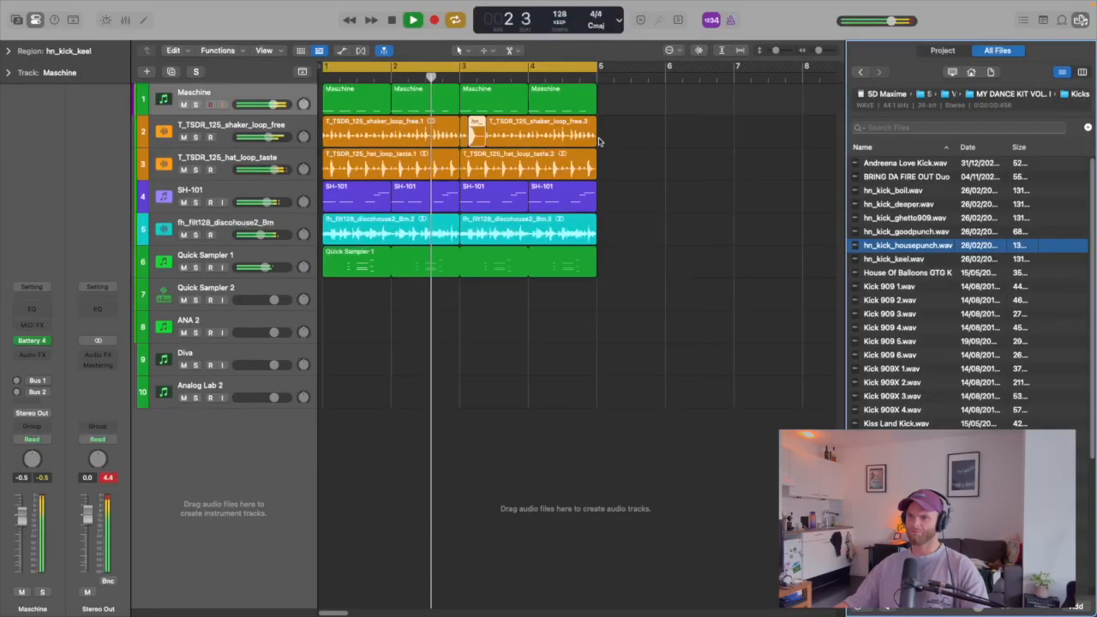
{"action": "key", "text": "space"}
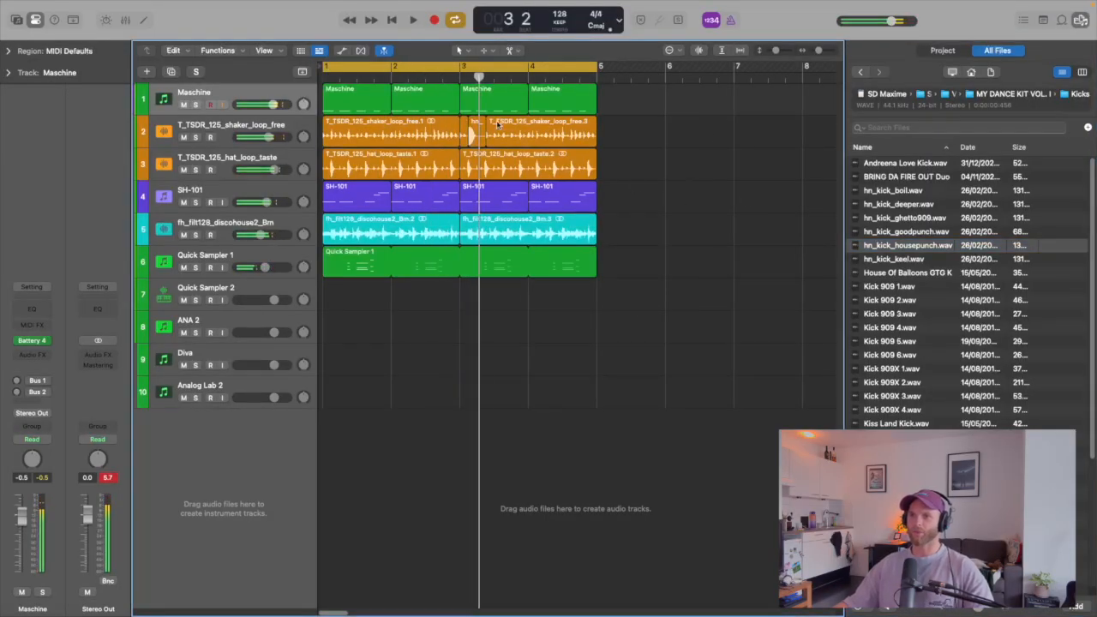
{"action": "left_click_drag", "start_coordinate": [497, 124], "coordinate": [470, 125]}
{"action": "key", "text": "space"}
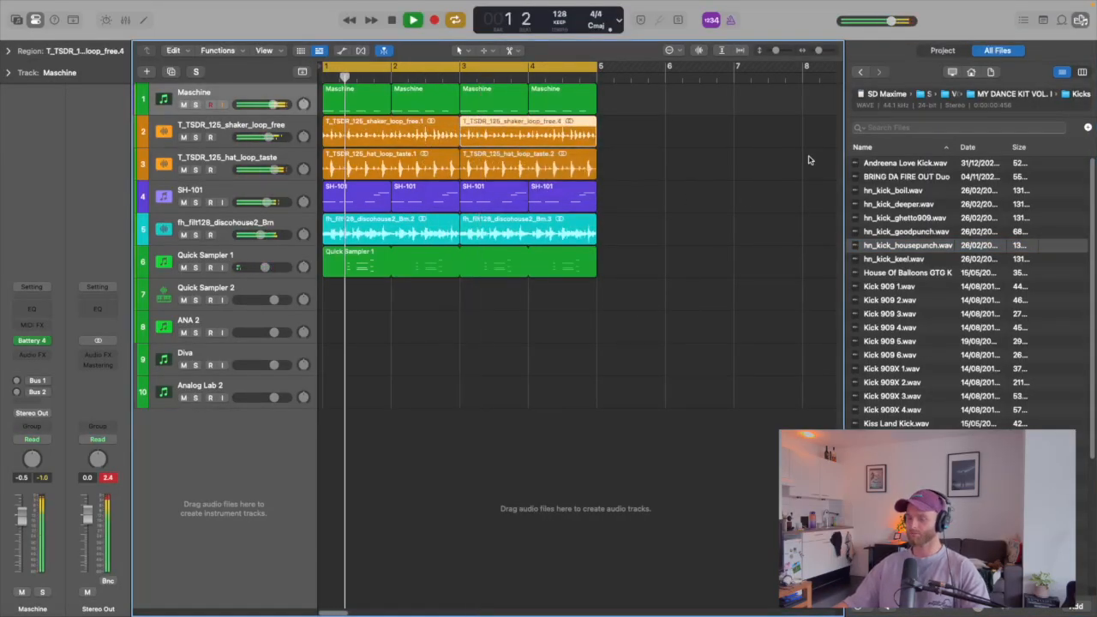
{"action": "key", "text": "space"}
- Hide the file browser and copy the four-bar loop on all six tracks to bars 5 through 8
{"action": "key", "text": "f"}
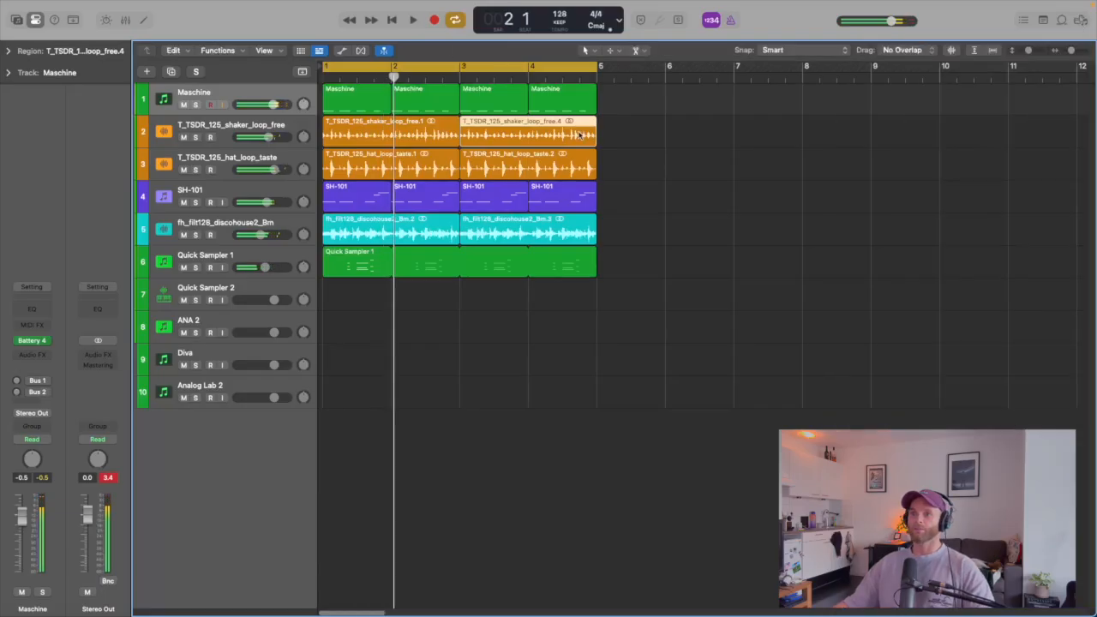
{"action": "left_click_drag", "start_coordinate": [686, 86], "coordinate": [622, 271]}
{"action": "key", "text": "super+Left"}
{"action": "key", "text": "super+Up"}
{"action": "key", "text": "super+Down"}
{"action": "key", "text": "super+Down"}
{"action": "key", "text": "super+Down"}
{"action": "key", "text": "super+Right"}
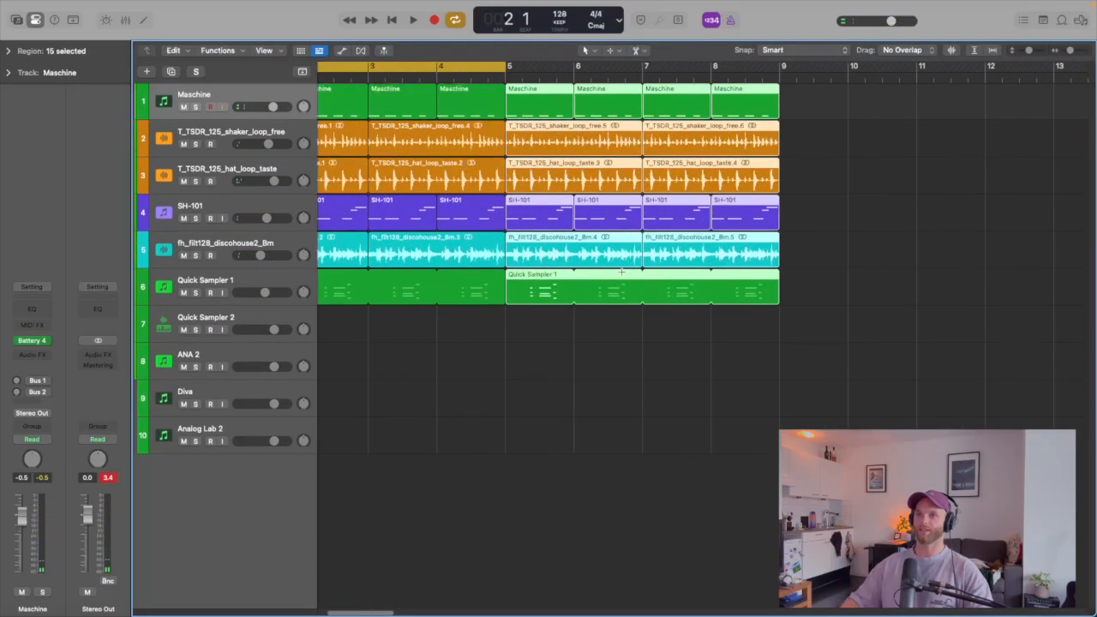
- Assign a red color to the Maschine track and its regions
{"action": "right_click", "coordinate": [245, 95]}
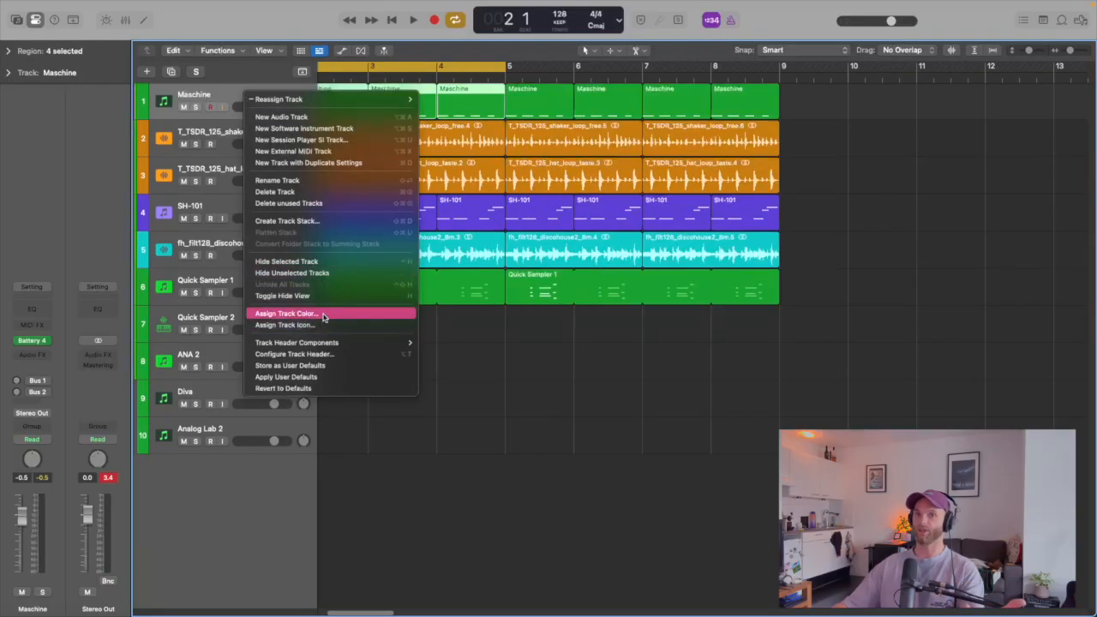
{"action": "left_click", "coordinate": [324, 317]}
{"action": "left_click", "coordinate": [374, 209]}
{"action": "left_click", "coordinate": [347, 189]}
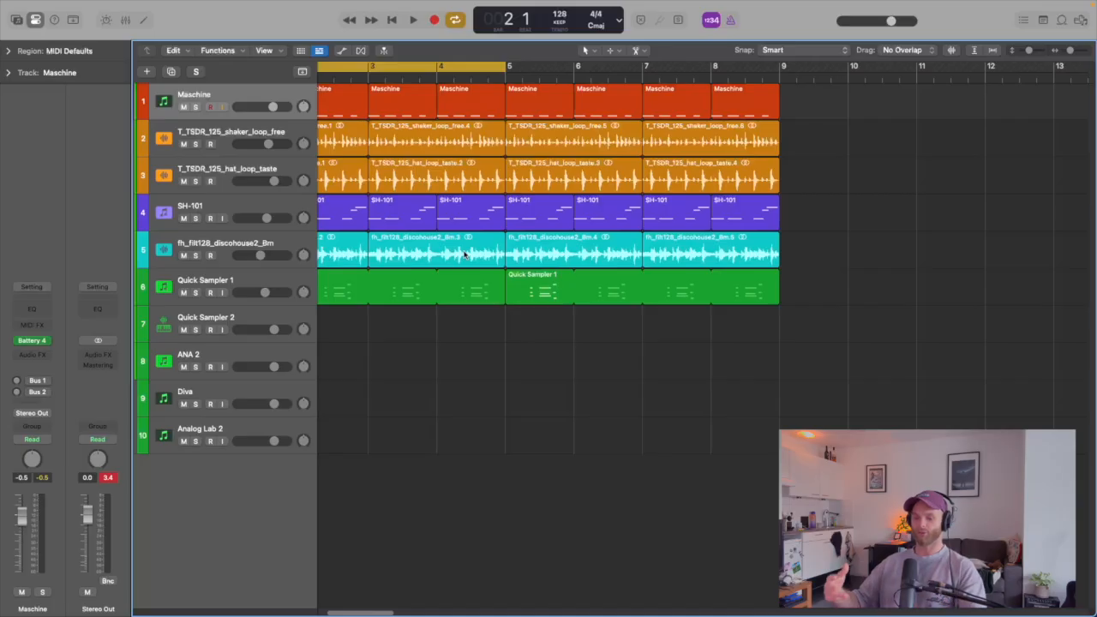
- Copy the eight-bar arrangement to bars 9 through 16, filling the bar 9 gap on the Maschine and SH-101 tracks
{"action": "key", "text": "super+Down"}
{"action": "key", "text": "super+Down"}
{"action": "key", "text": "super+Left"}
{"action": "key", "text": "super+Left"}
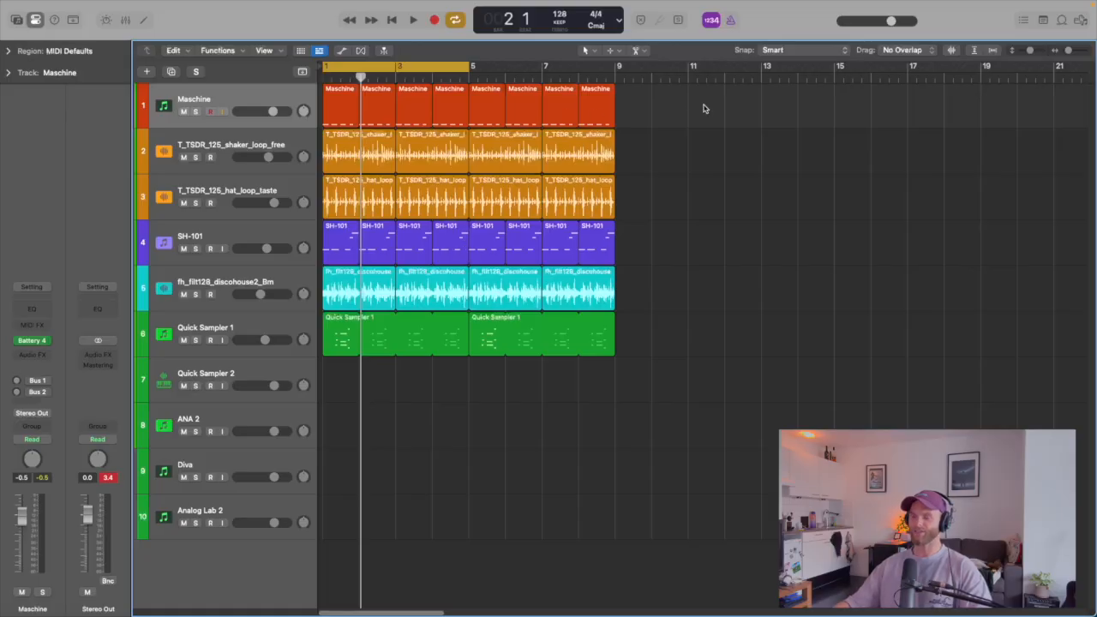
{"action": "left_click_drag", "start_coordinate": [704, 108], "coordinate": [635, 353]}
{"action": "left_click", "coordinate": [670, 257]}
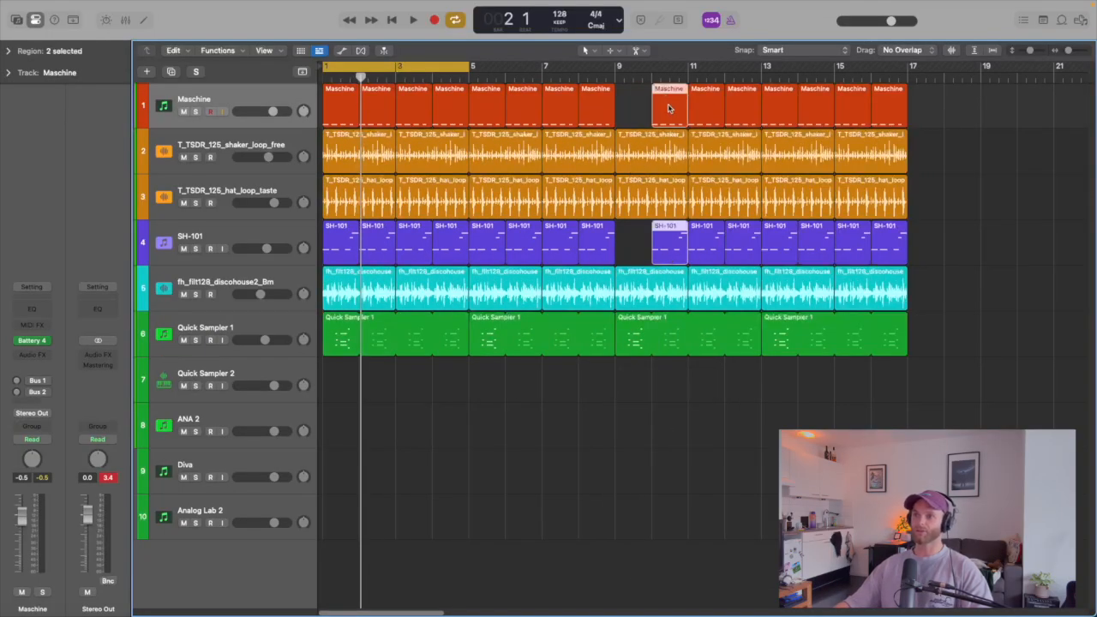
{"action": "left_click_drag", "start_coordinate": [671, 108], "coordinate": [636, 111]}
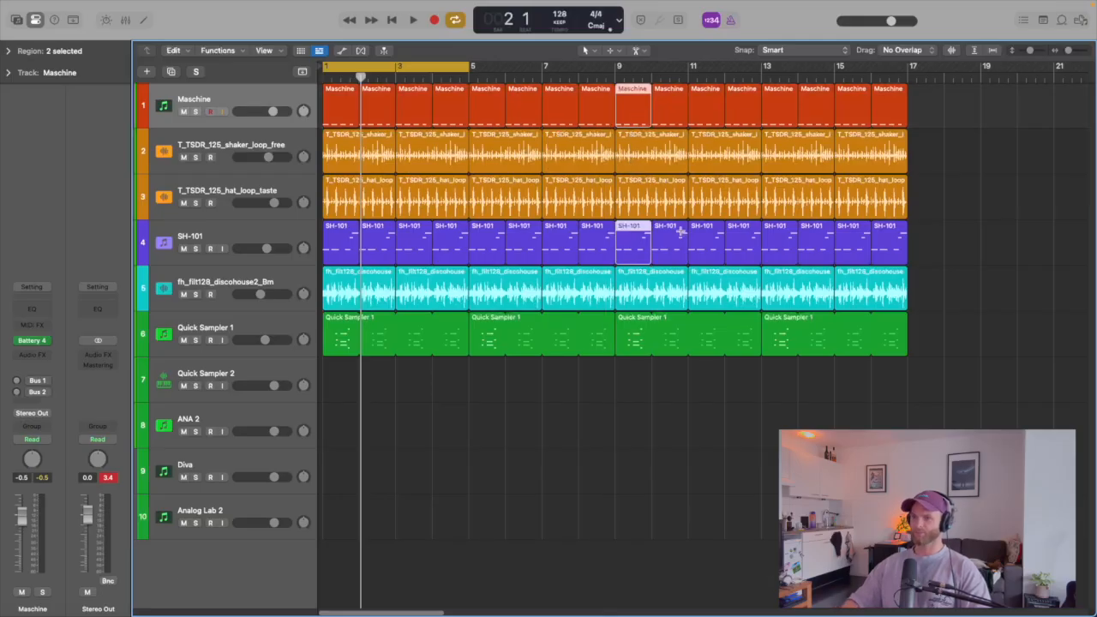
- Turn off cycle mode, hide the inspector and briefly play the arrangement from bar 2
{"action": "key", "text": "c"}
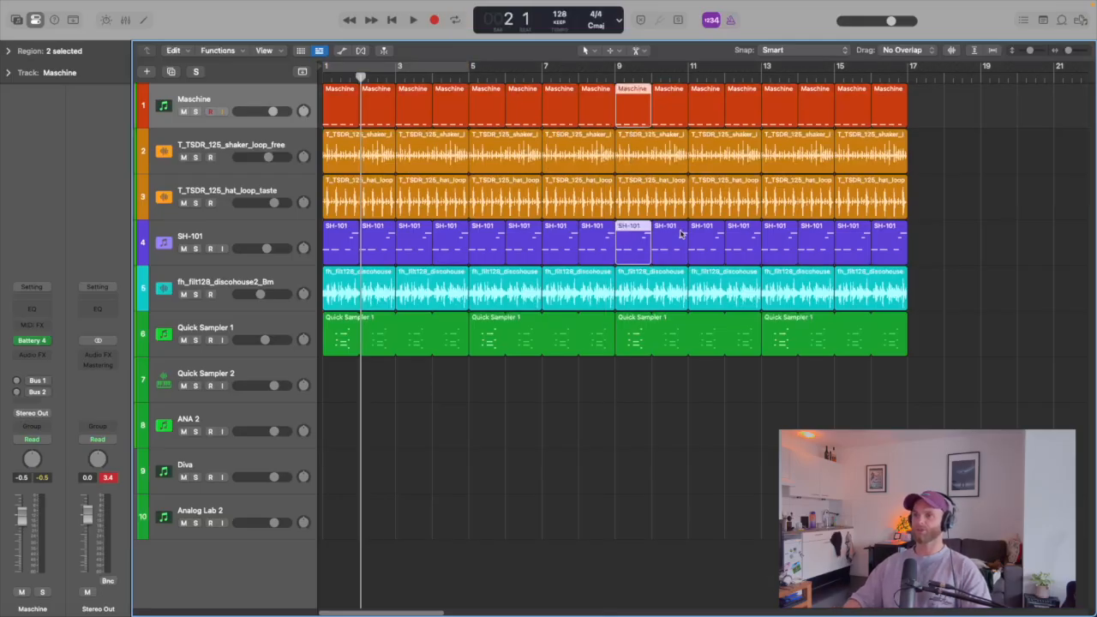
{"action": "key", "text": "i"}
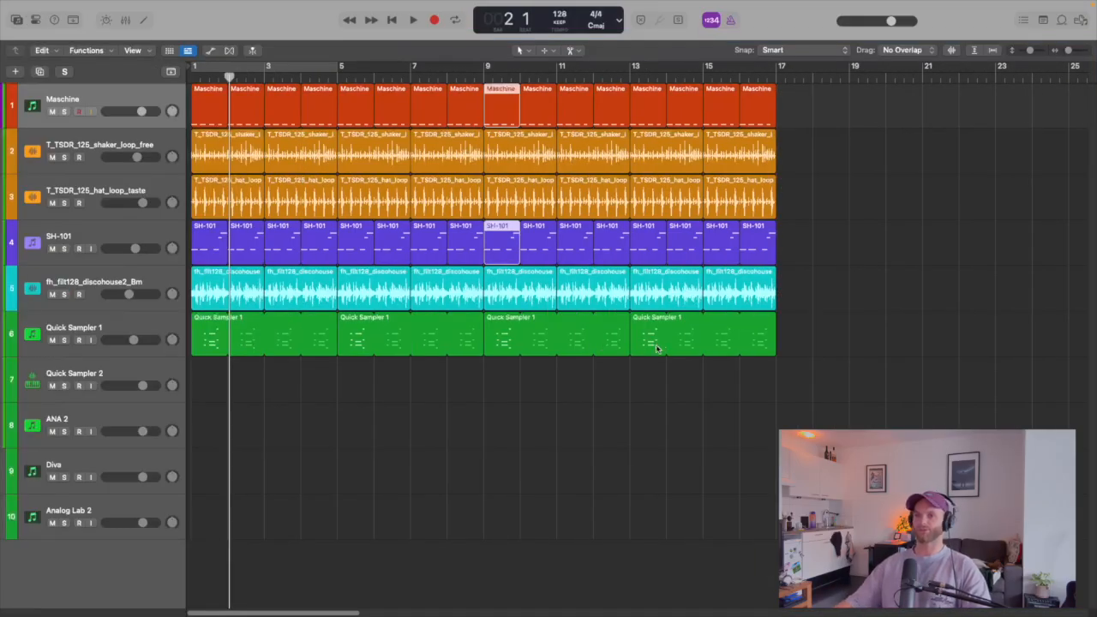
{"action": "left_click", "coordinate": [657, 425]}
{"action": "key", "text": "super+Down"}
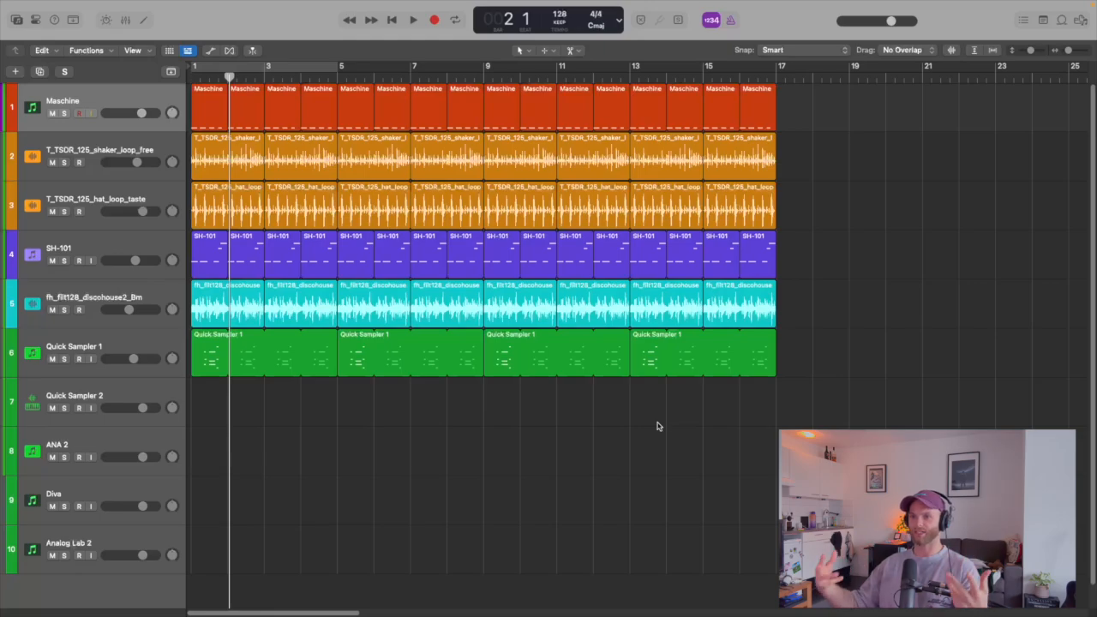
{"action": "key", "text": "space"}
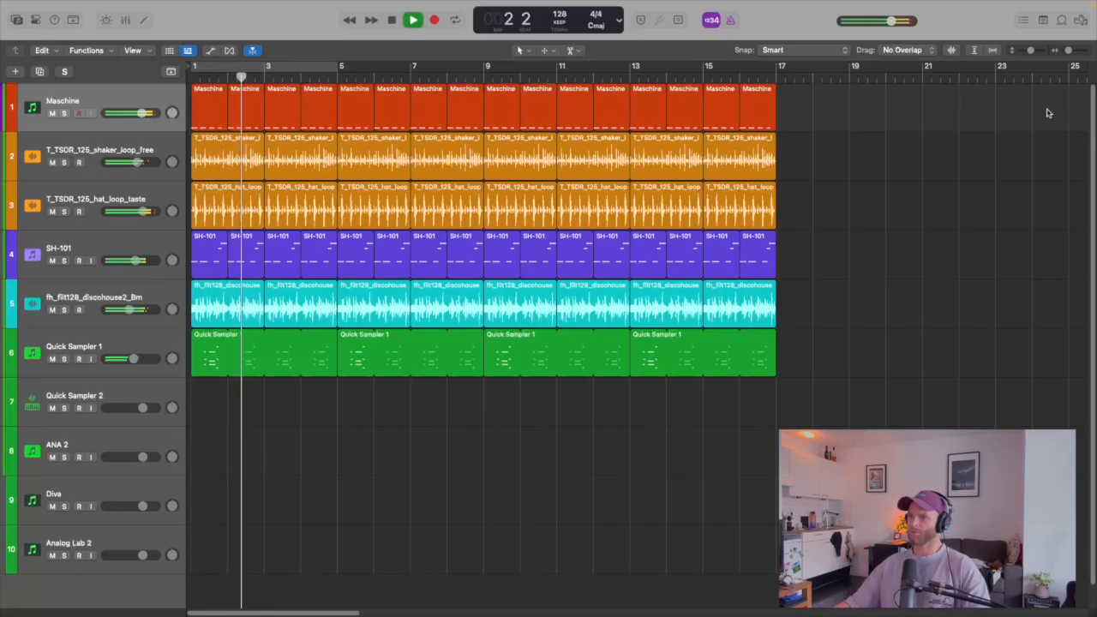
{"action": "key", "text": "space"}
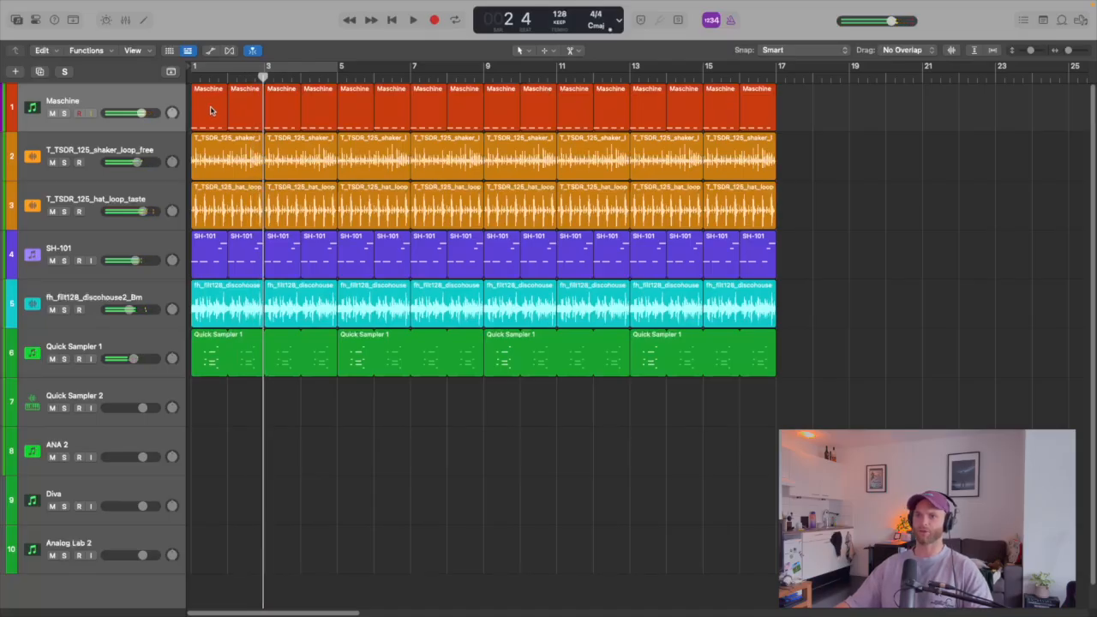
- Delete the Maschine kick and shaker loop regions from bars 1 through 4
{"action": "left_click_drag", "start_coordinate": [213, 112], "coordinate": [317, 120]}
{"action": "key", "text": "Delete"}
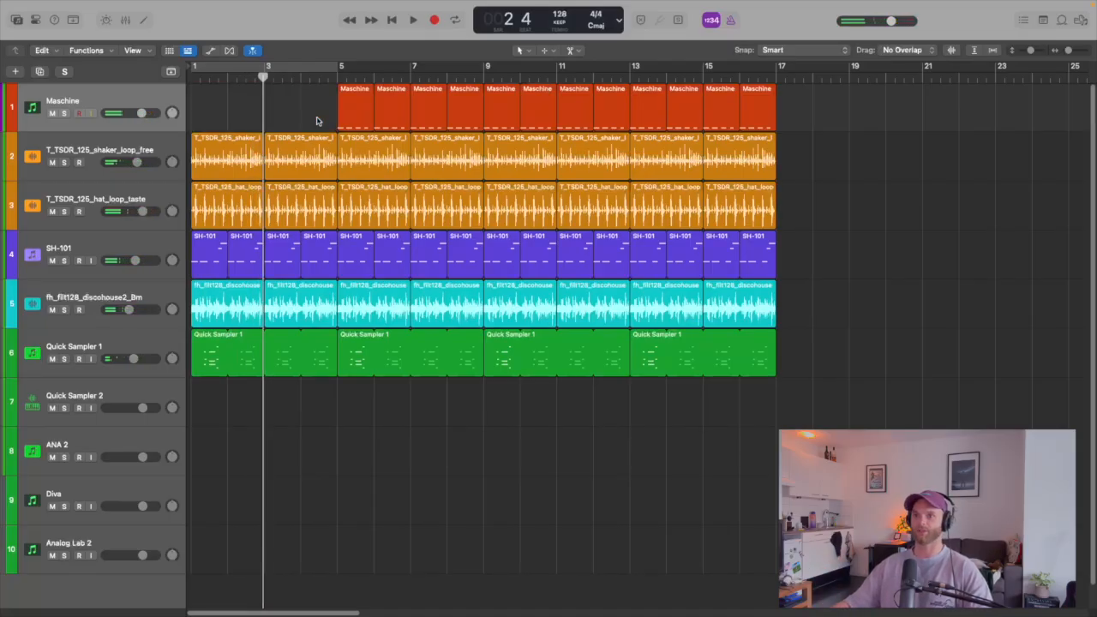
{"action": "left_click_drag", "start_coordinate": [295, 109], "coordinate": [228, 149]}
{"action": "key", "text": "Delete"}
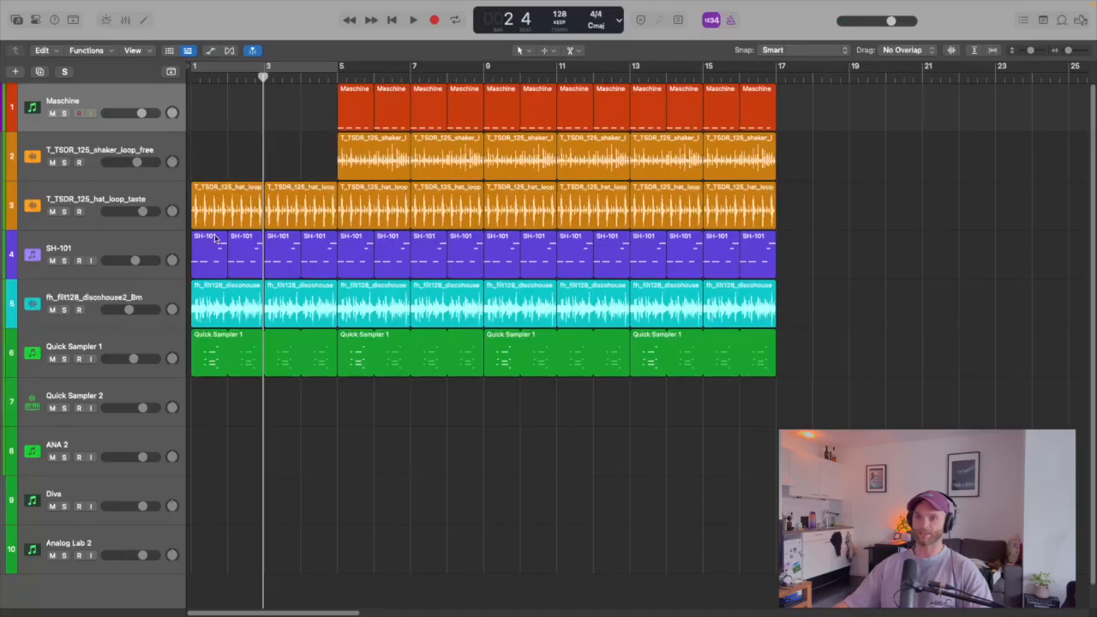
- Duplicate the SH-101 track with its settings and move the bass regions of bars 1 through 4 onto the duplicate
{"action": "left_click", "coordinate": [118, 236]}
{"action": "left_click", "coordinate": [40, 71]}
{"action": "left_click_drag", "start_coordinate": [334, 311], "coordinate": [192, 233]}
{"action": "left_click_drag", "start_coordinate": [215, 269], "coordinate": [215, 298]}
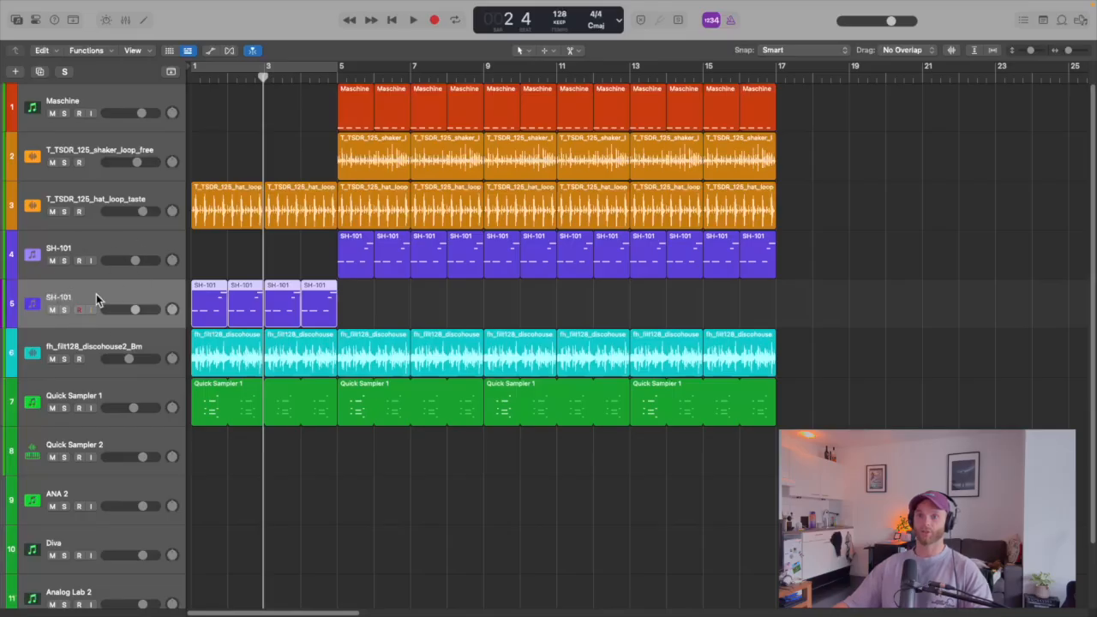
- Rename the duplicated SH-101 track as SH-101 Filter
{"action": "double_click", "coordinate": [102, 292]}
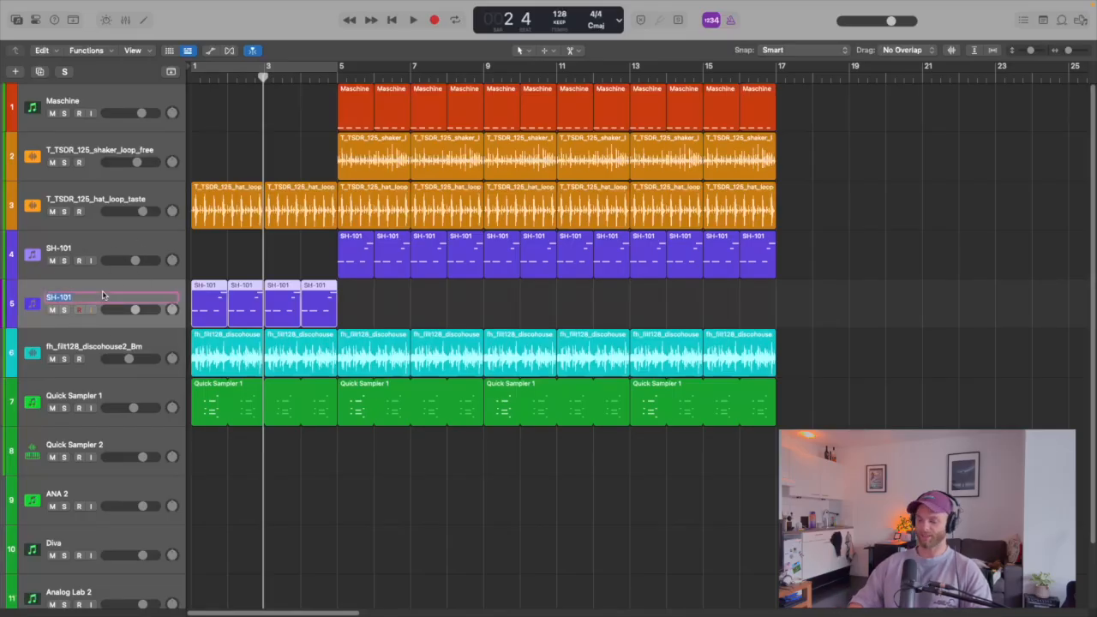
{"action": "key", "text": "Right"}
{"action": "type", "text": "f"}
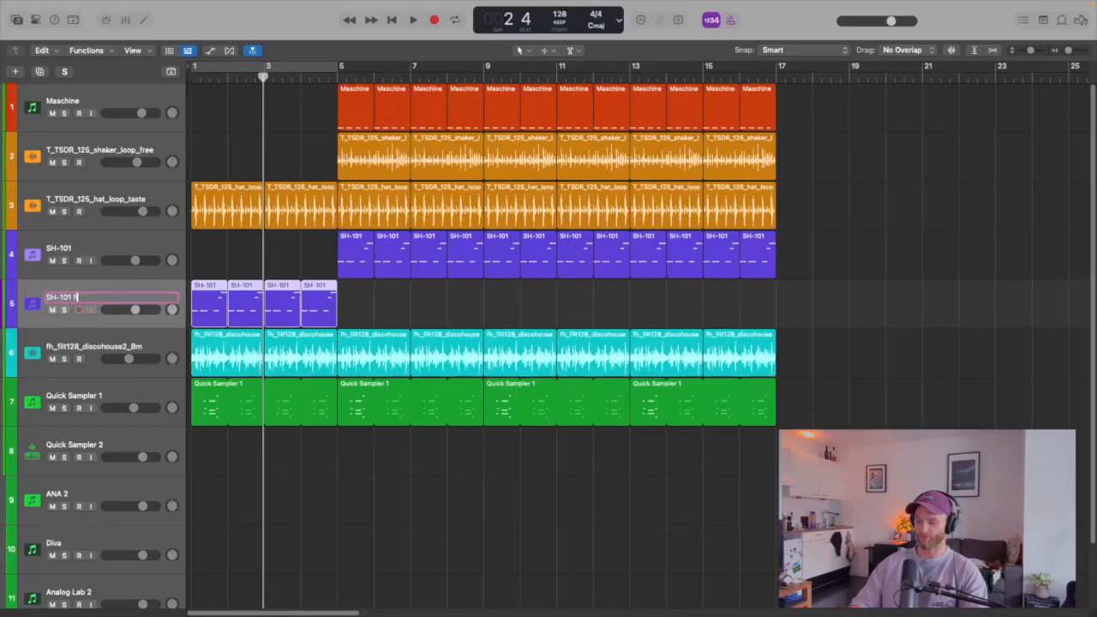
{"action": "type", "text": "ilter"}
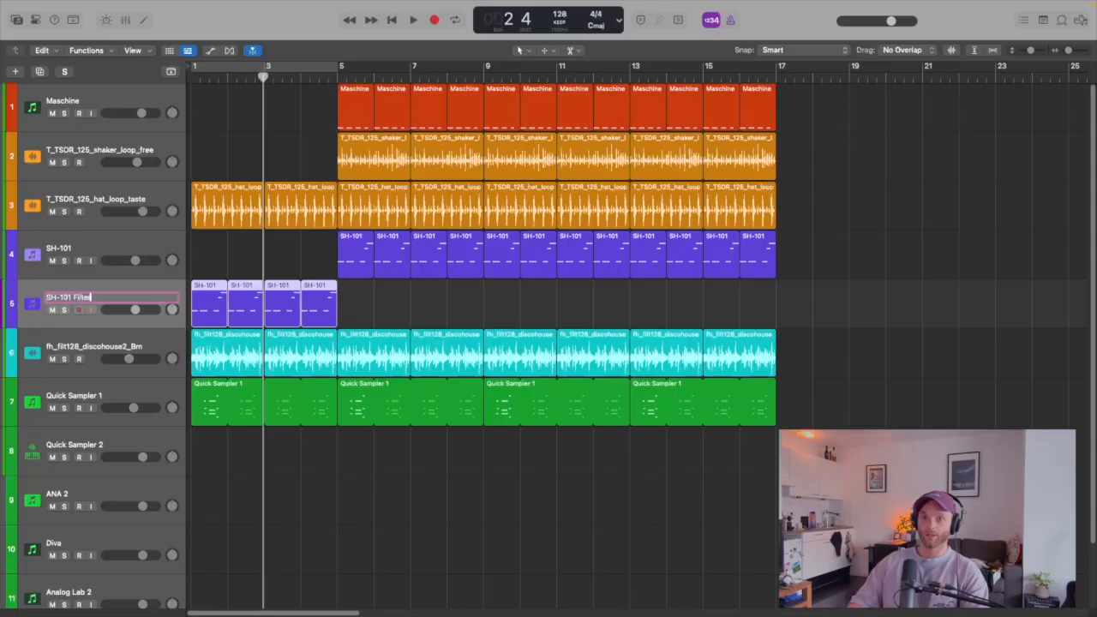
{"action": "key", "text": "Return"}
- Insert the FabFilter Pro-Q 3 equalizer before Kickstart on the SH-101 Filter track and open its window
{"action": "key", "text": "i"}
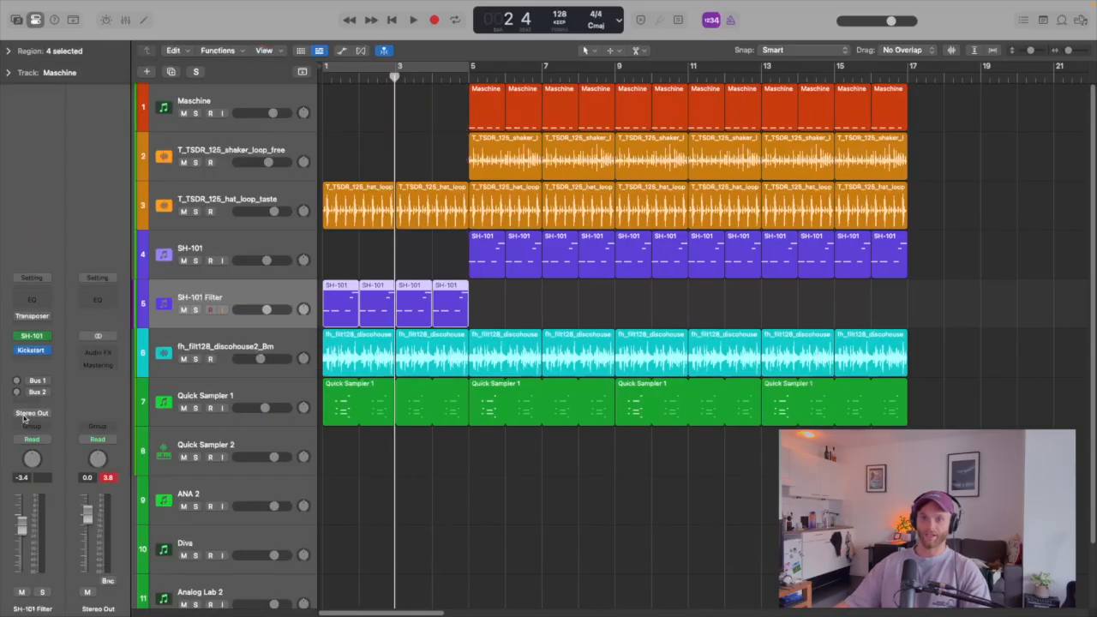
{"action": "left_click", "coordinate": [36, 346]}
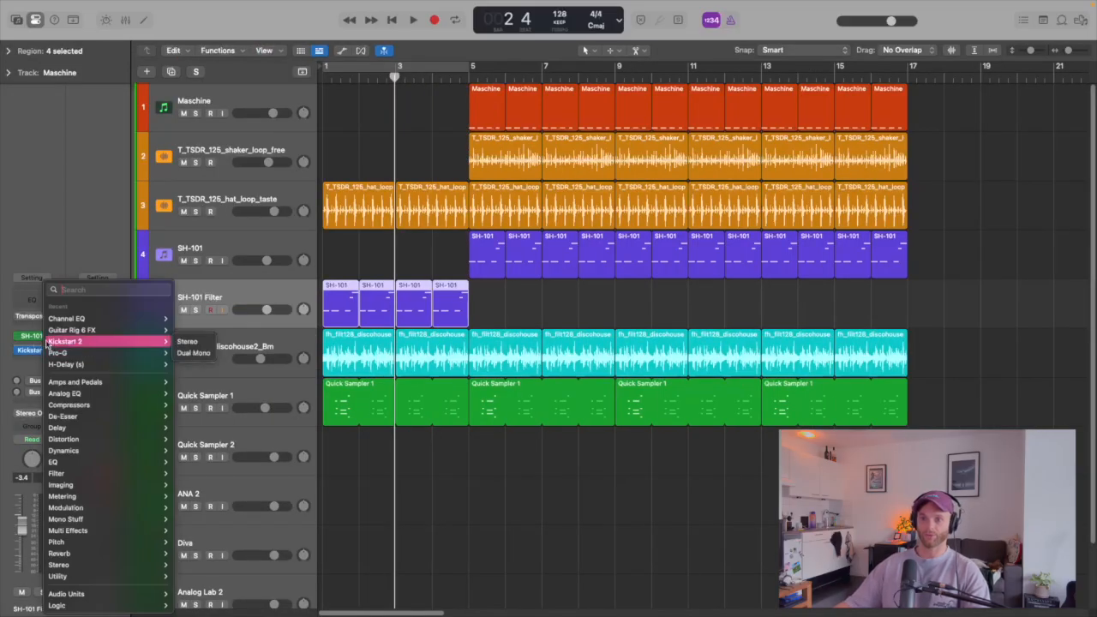
{"action": "type", "text": "pro"}
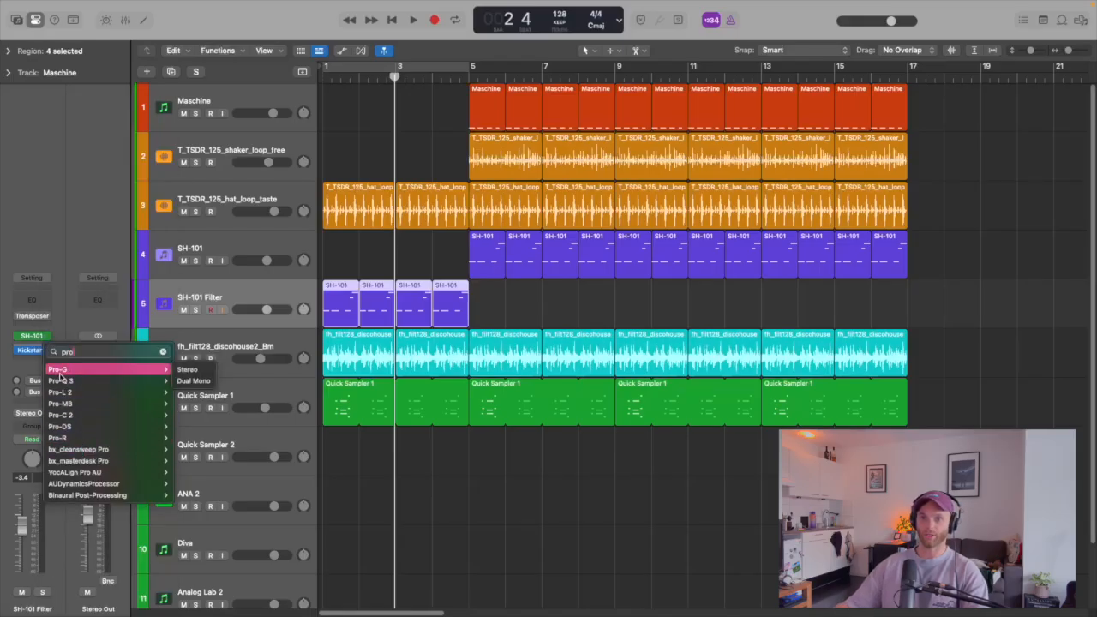
{"action": "mouse_move", "coordinate": [75, 439]}
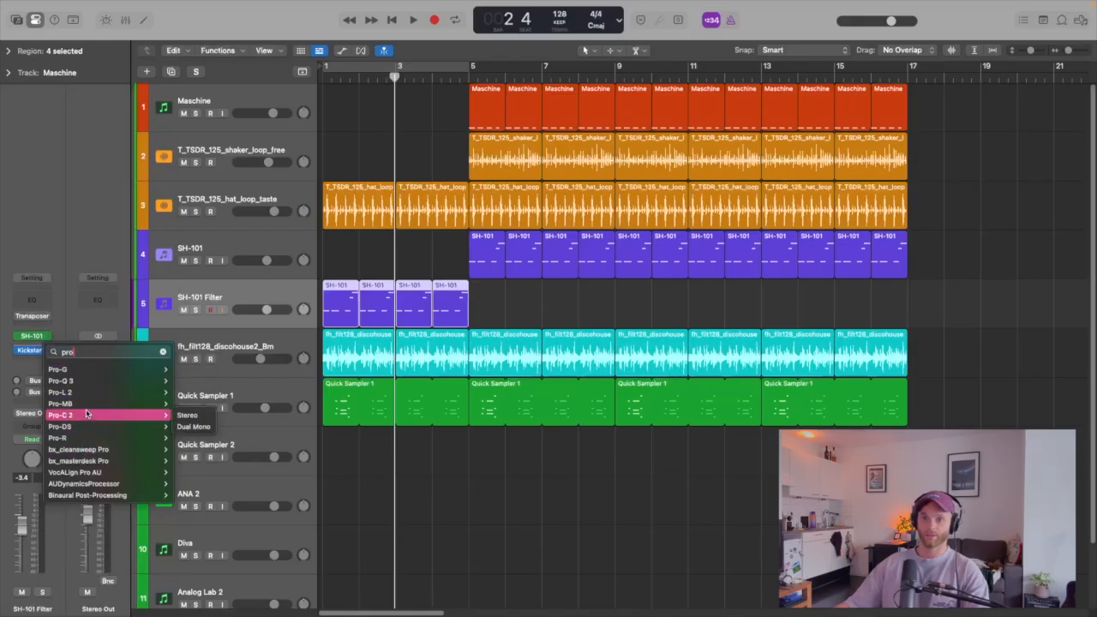
{"action": "left_click", "coordinate": [90, 382]}
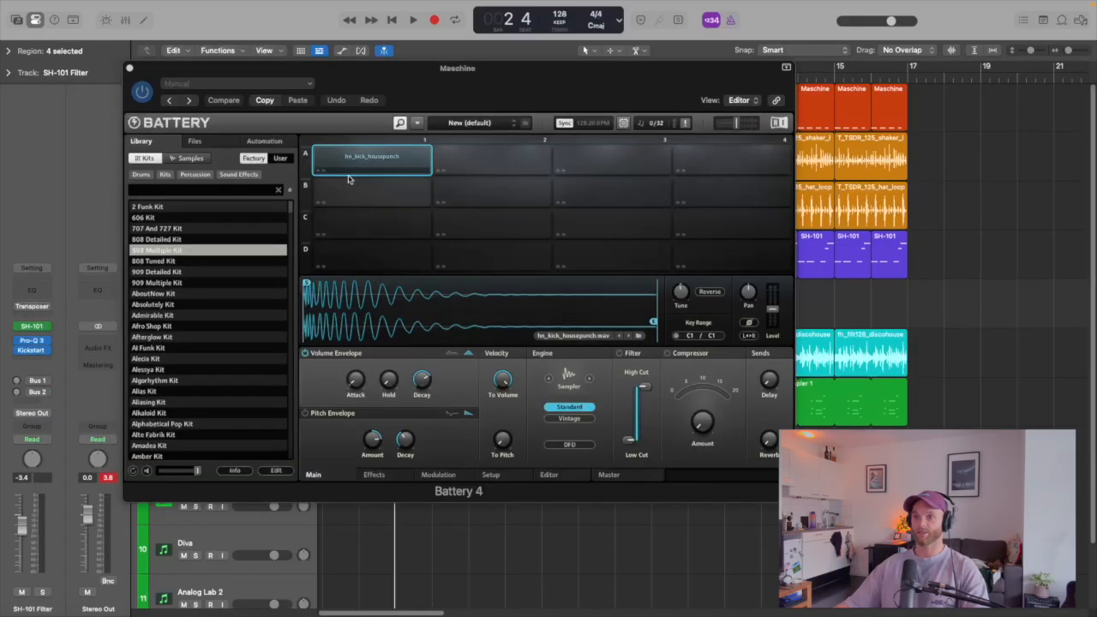
{"action": "left_click", "coordinate": [129, 67]}
{"action": "left_click", "coordinate": [38, 342]}
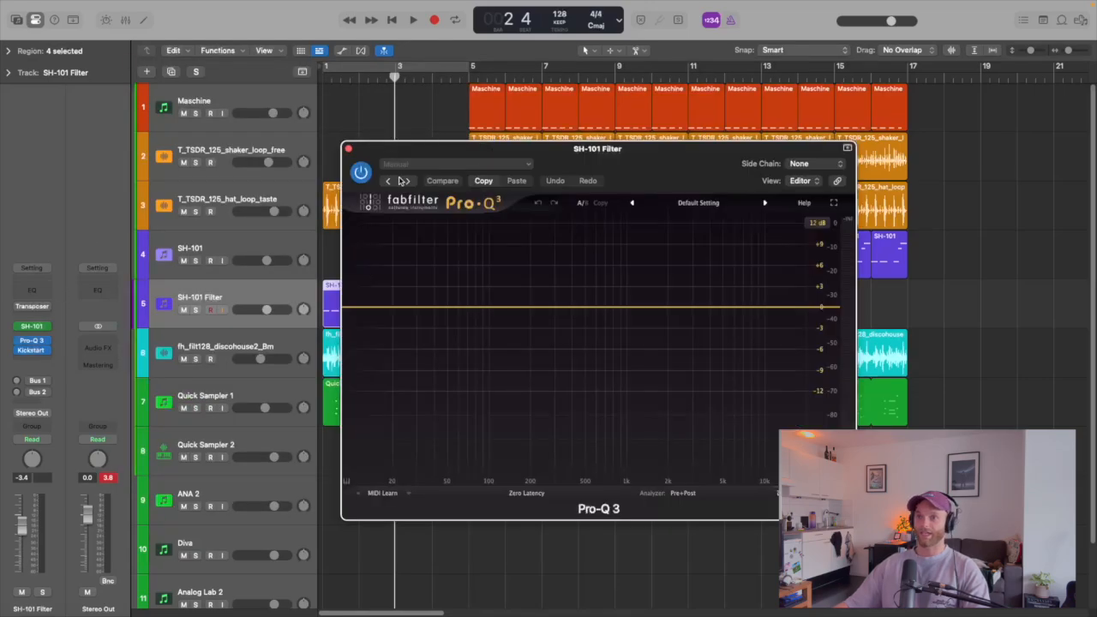
- Load the HP 1 preset in Pro-Q 3, raise its low-cut frequency to about 162 Hz while auditioning the intro, and close the plug-in
{"action": "left_click", "coordinate": [408, 181]}
{"action": "left_click", "coordinate": [408, 181]}
{"action": "left_click", "coordinate": [433, 306]}
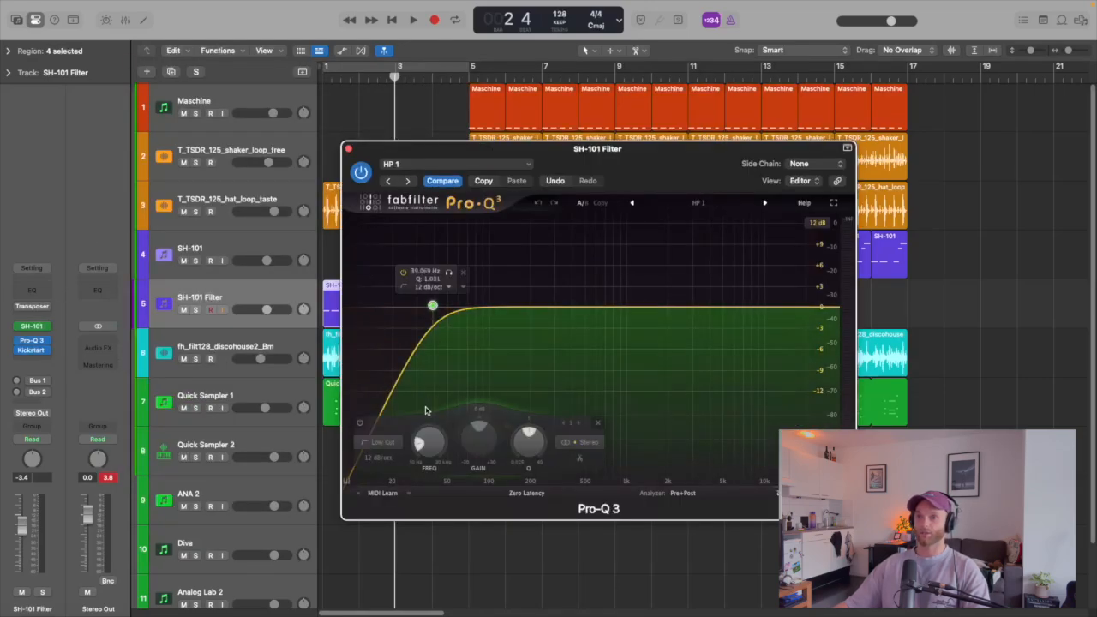
{"action": "left_click_drag", "start_coordinate": [428, 441], "coordinate": [448, 407]}
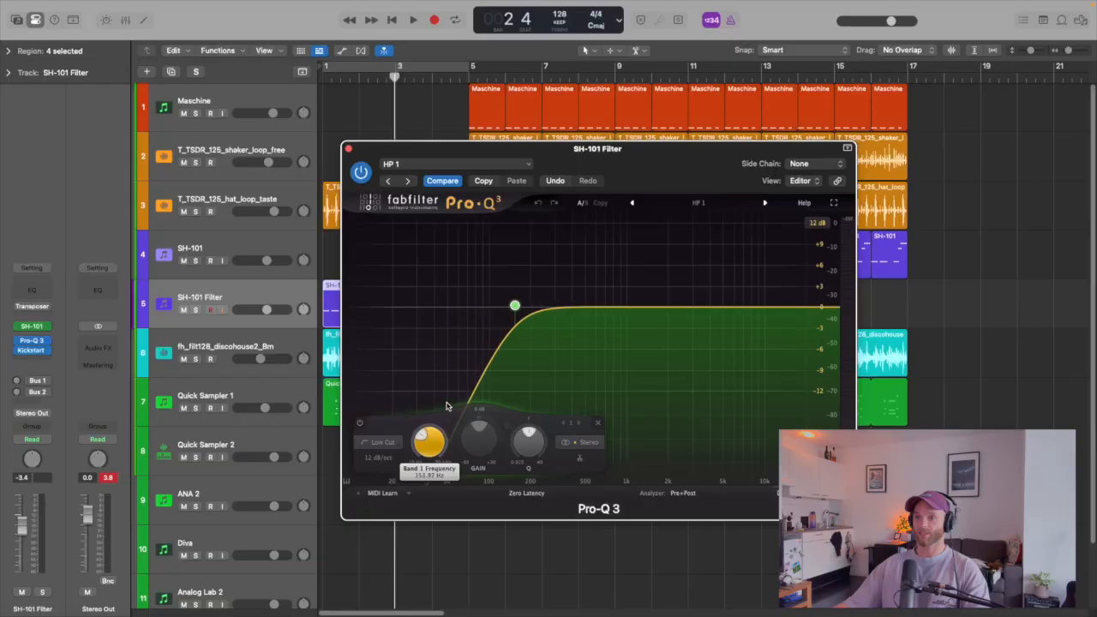
{"action": "key", "text": "space"}
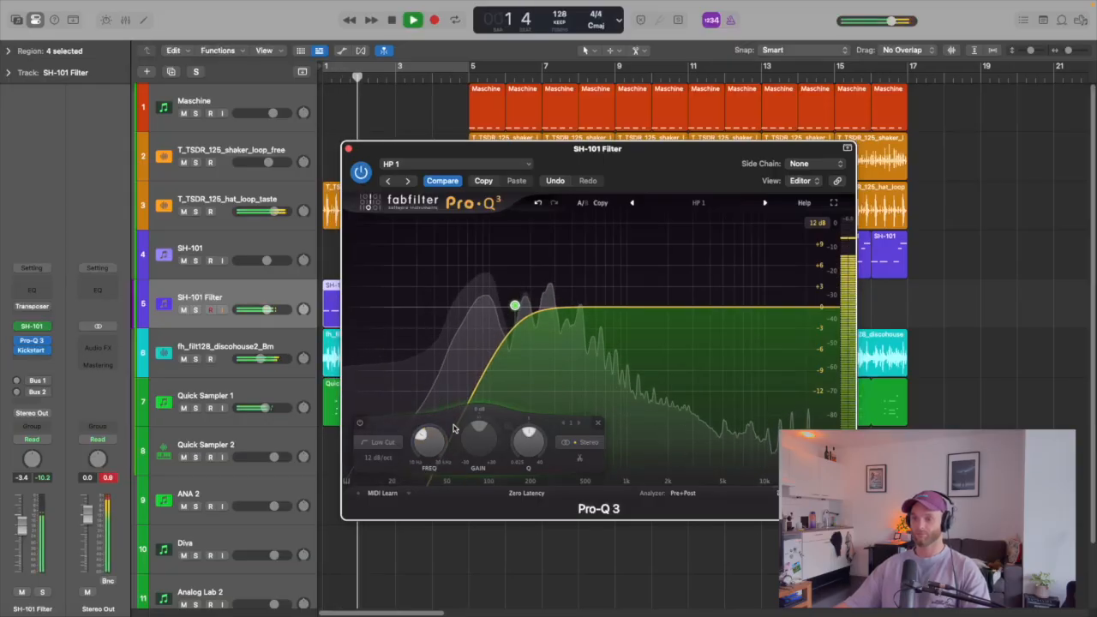
{"action": "key", "text": "space"}
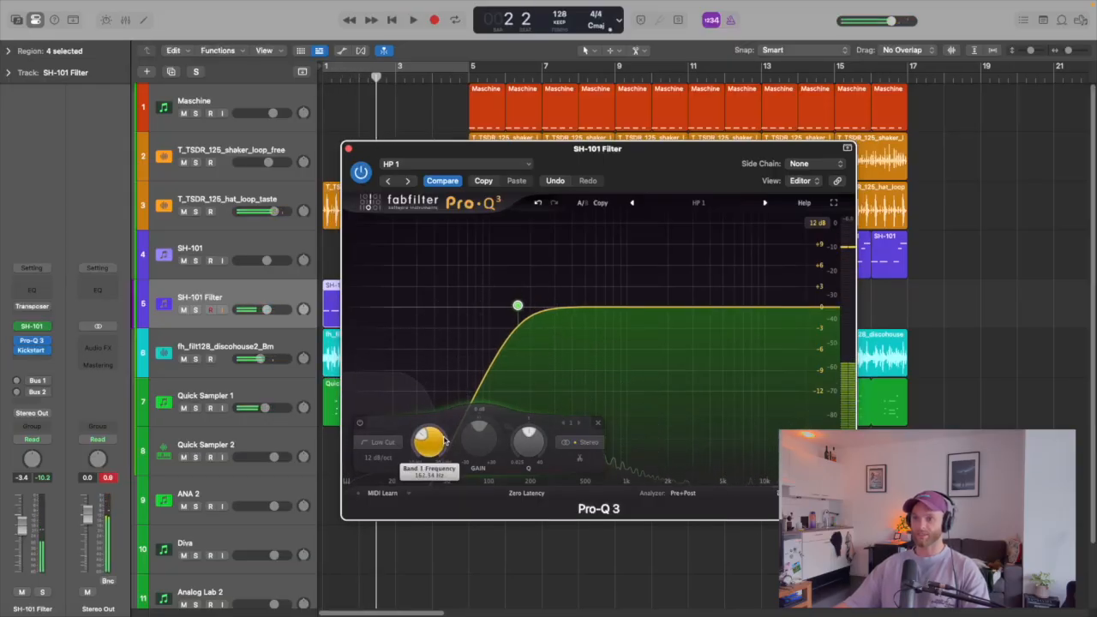
{"action": "key", "text": "super+w"}
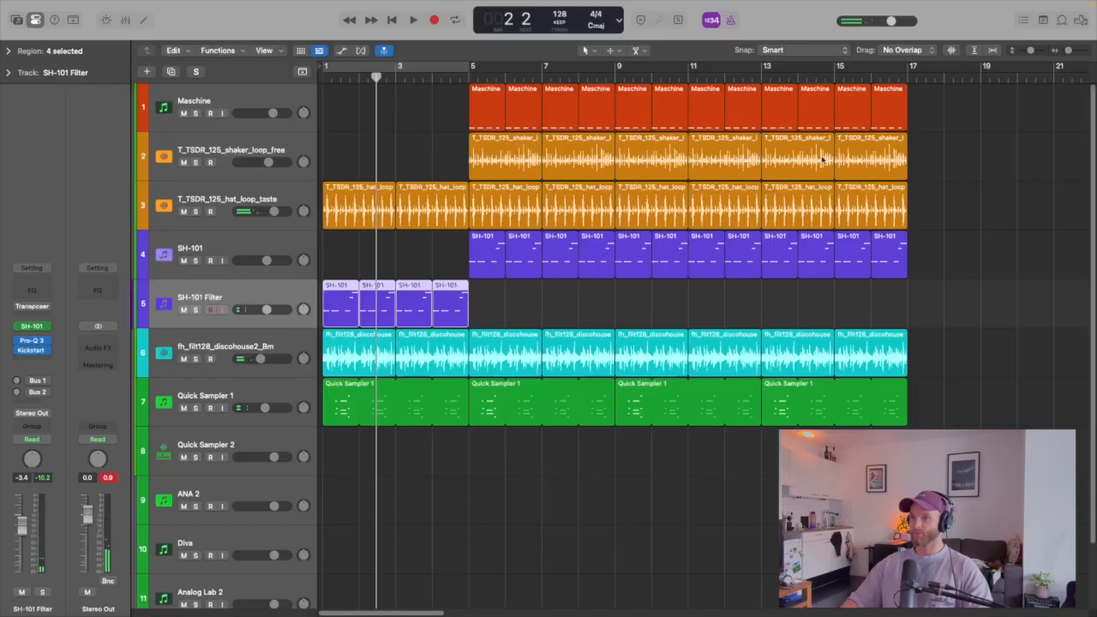
- Copy the regions of all full-arrangement tracks from bars 9 through 16 to bars 17 through 24
{"action": "key", "text": "super+Up"}
{"action": "left_click_drag", "start_coordinate": [955, 99], "coordinate": [497, 110]}
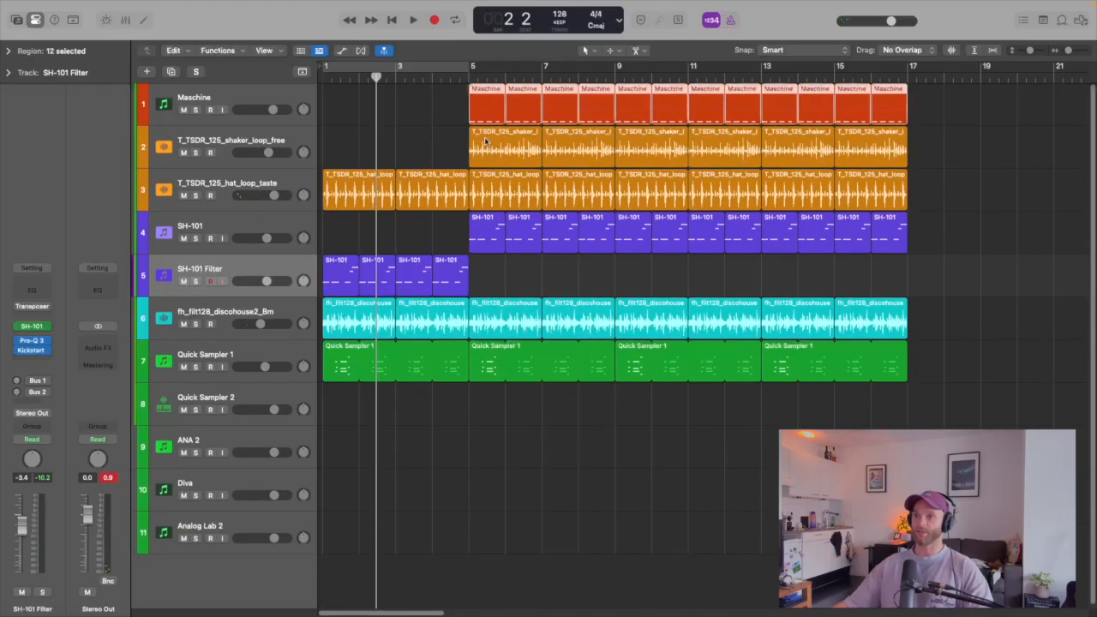
{"action": "left_click_drag", "start_coordinate": [922, 110], "coordinate": [923, 365]}
{"action": "key", "text": "super+Left"}
{"action": "key", "text": "super+Left"}
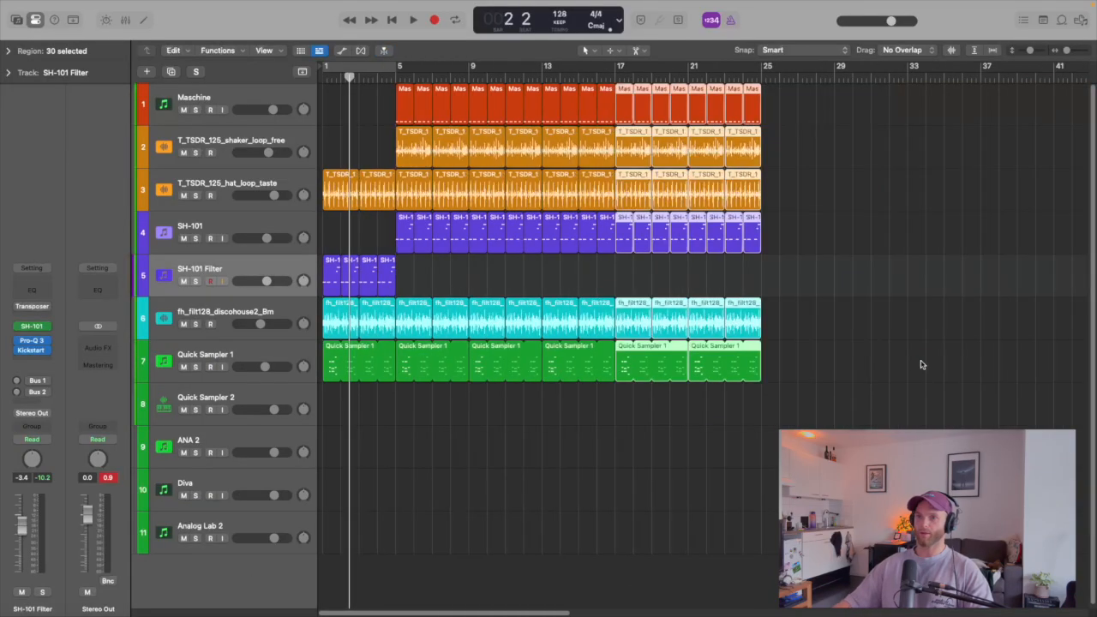
- Move the SH-101 bass regions of bars 5 through 8 onto the SH-101 Filter track and delete the Maschine kick regions in those bars
{"action": "mouse_move", "coordinate": [378, 234]}
{"action": "left_mouse_down"}
{"action": "mouse_move", "coordinate": [464, 238]}
{"action": "mouse_move", "coordinate": [459, 287]}
{"action": "left_mouse_up"}
{"action": "left_click_drag", "start_coordinate": [371, 101], "coordinate": [460, 104]}
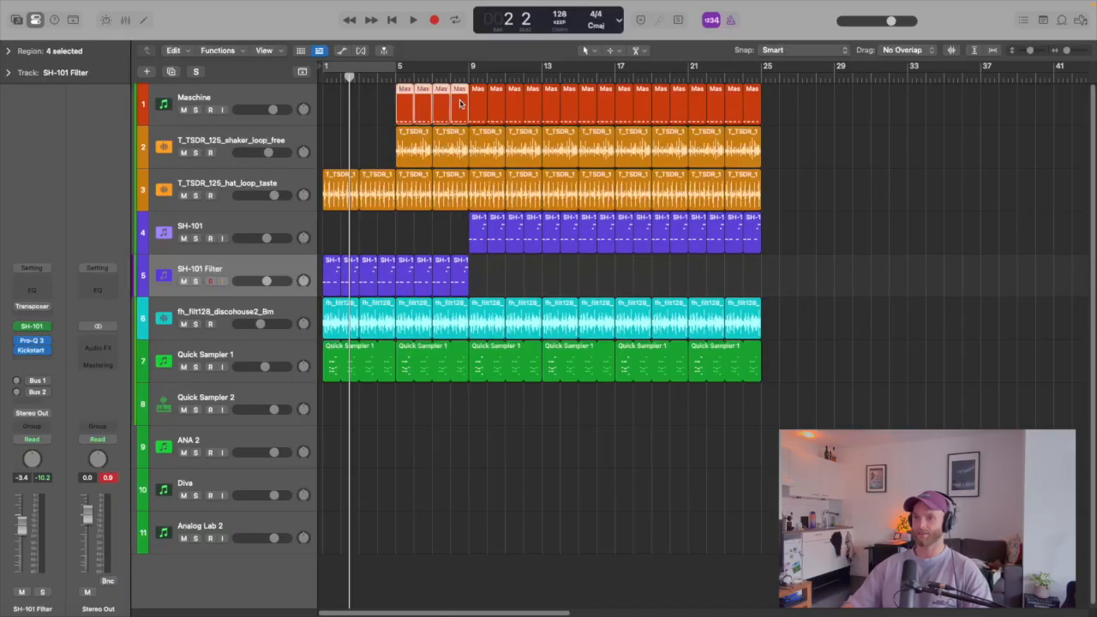
{"action": "key", "text": "Delete"}
- Play the arrangement from the beginning and set the Quick Sampler 1 track volume to -2.9 dB
{"action": "key", "text": "super+Up"}
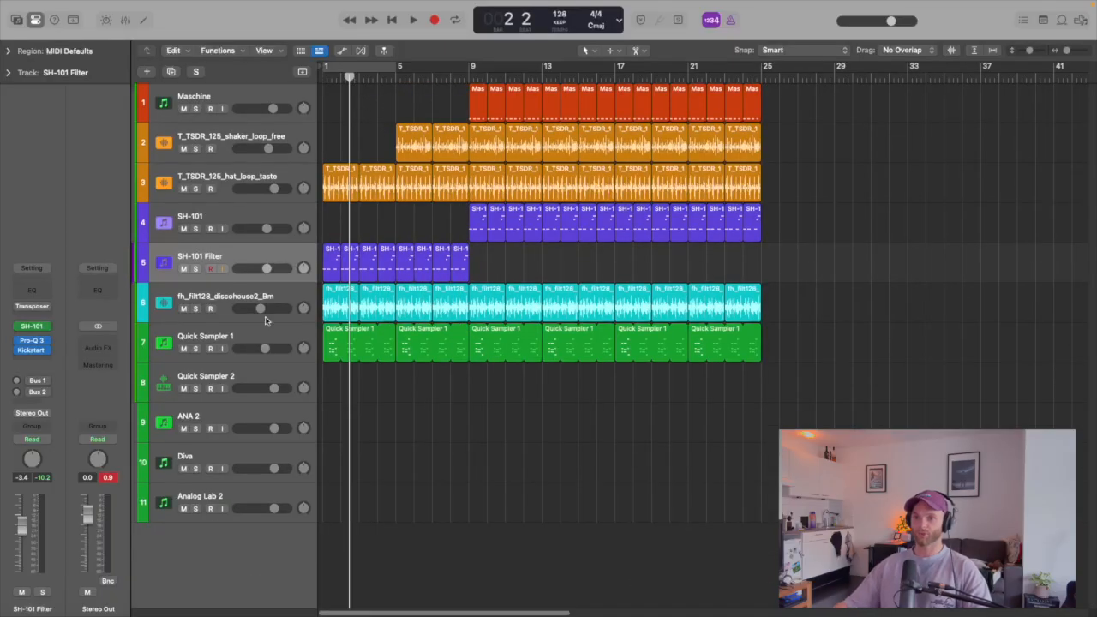
{"action": "left_click", "coordinate": [239, 324]}
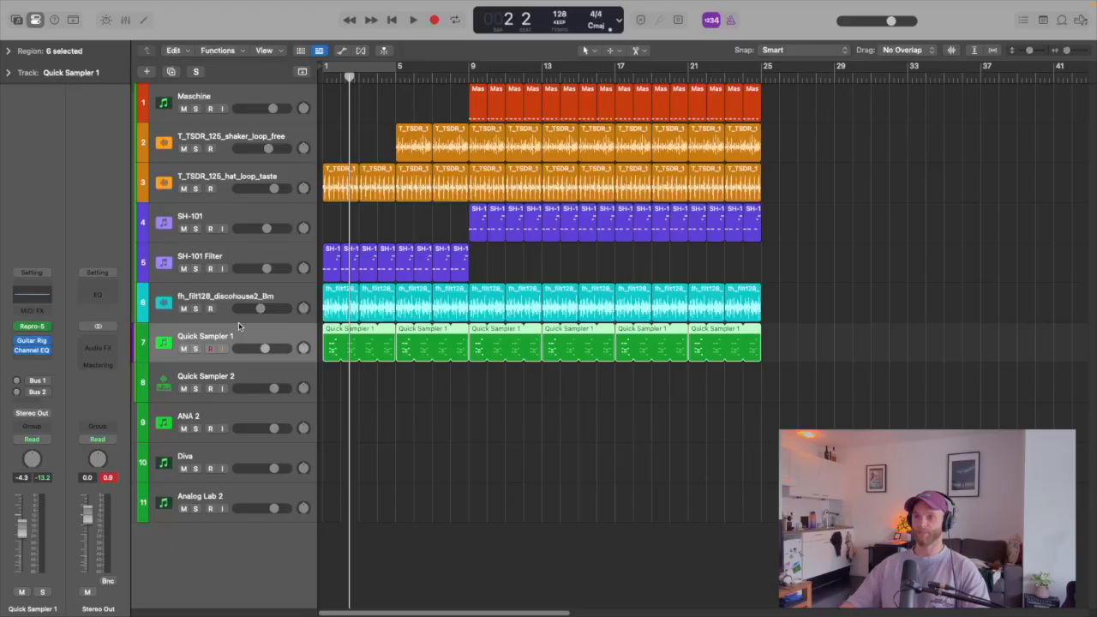
{"action": "key", "text": "Return"}
{"action": "key", "text": "space"}
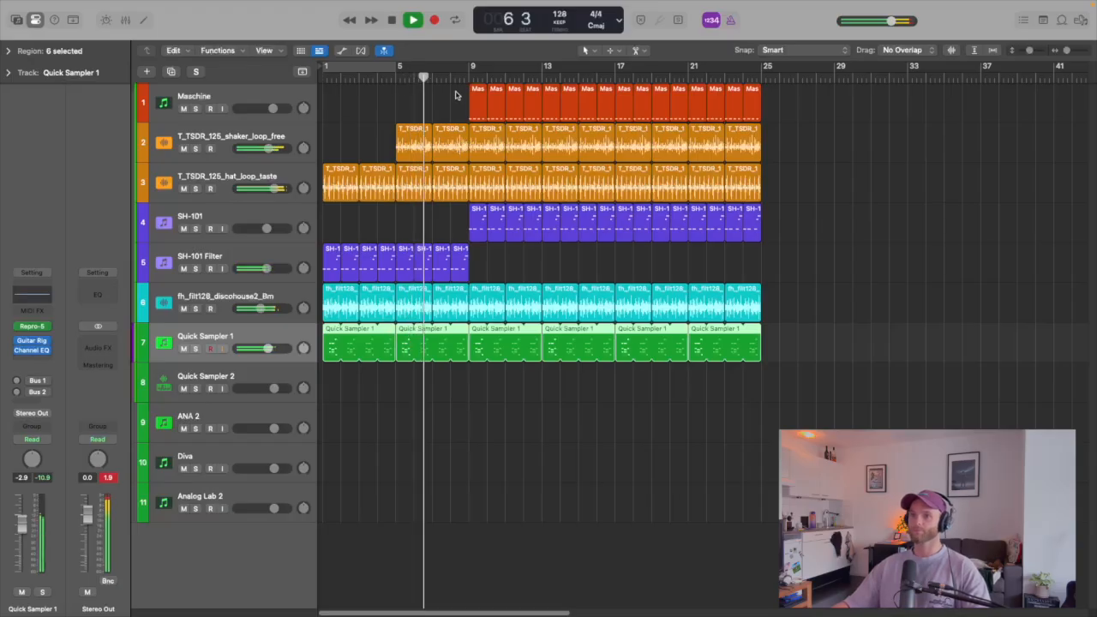
- Trim two beats off the end of bar 8 on the shaker, hat and SH-101 Filter tracks, and replay the transition into bar 9
{"action": "left_click_drag", "start_coordinate": [458, 96], "coordinate": [458, 196]}
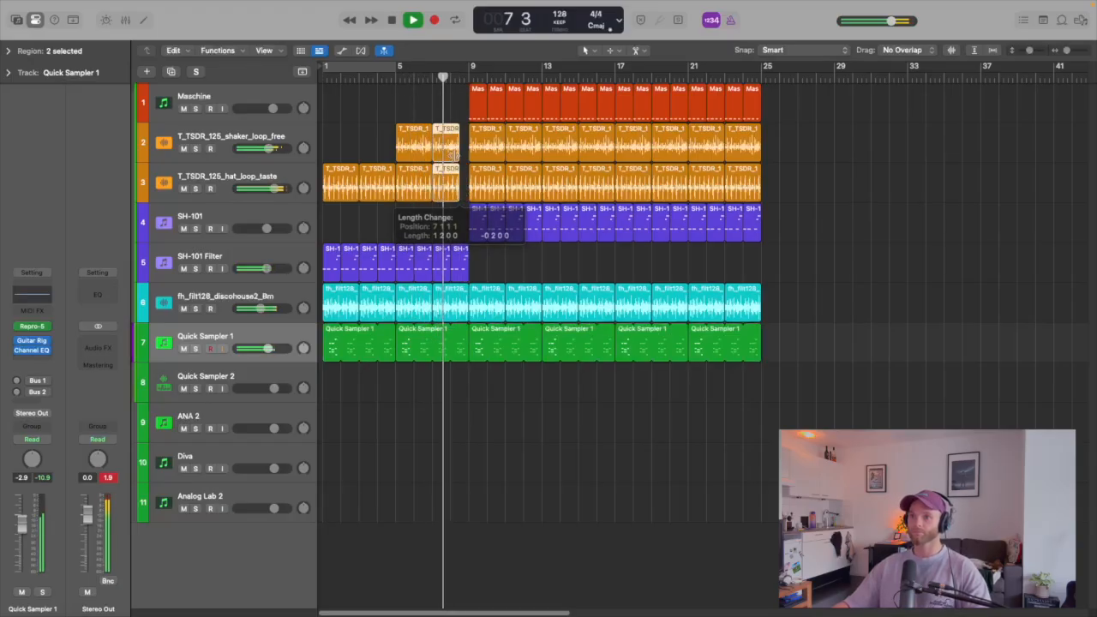
{"action": "left_click", "coordinate": [496, 262]}
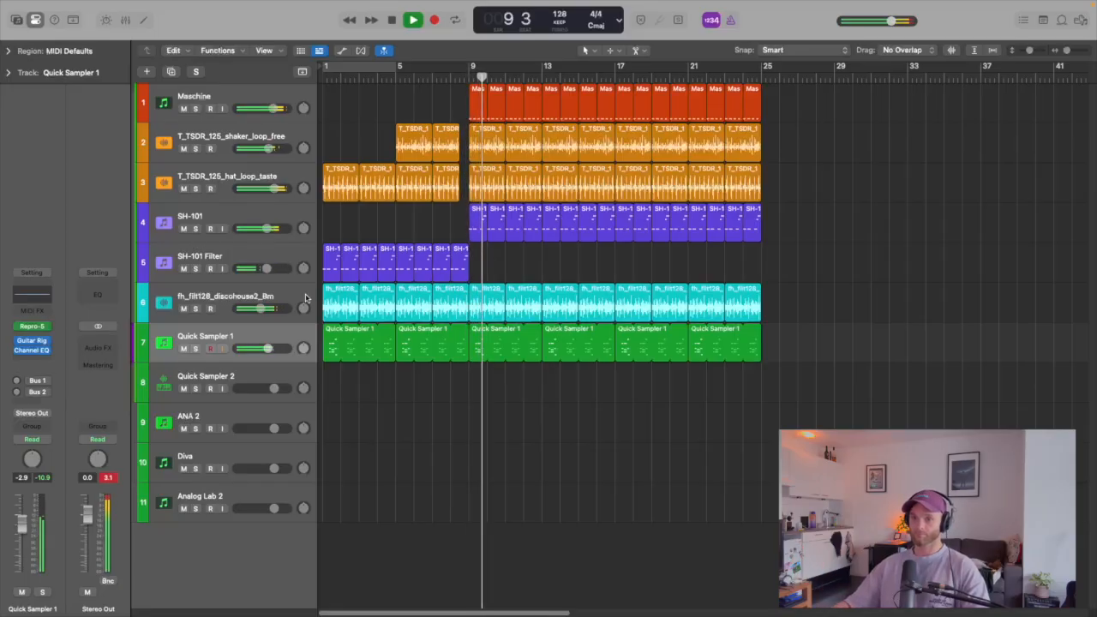
{"action": "left_click_drag", "start_coordinate": [467, 271], "coordinate": [458, 275]}
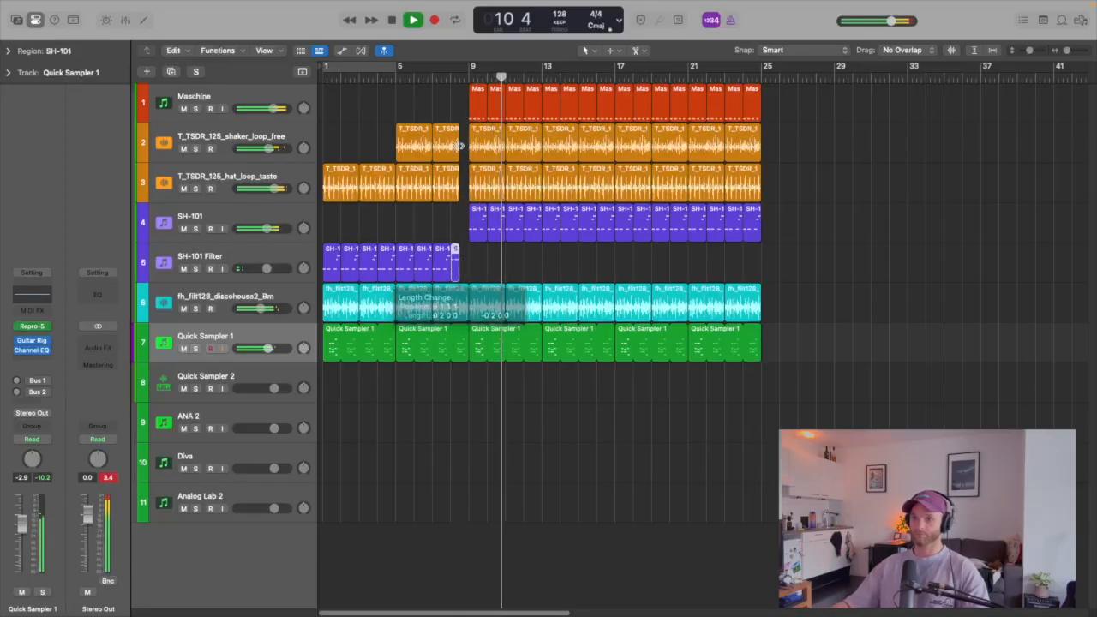
{"action": "left_click", "coordinate": [429, 76]}
- Set the Maschine kick track volume to -2.6 dB during playback and stop at bar 13
{"action": "key", "text": "super+Right"}
{"action": "key", "text": "super+Down"}
{"action": "key", "text": "super+Down"}
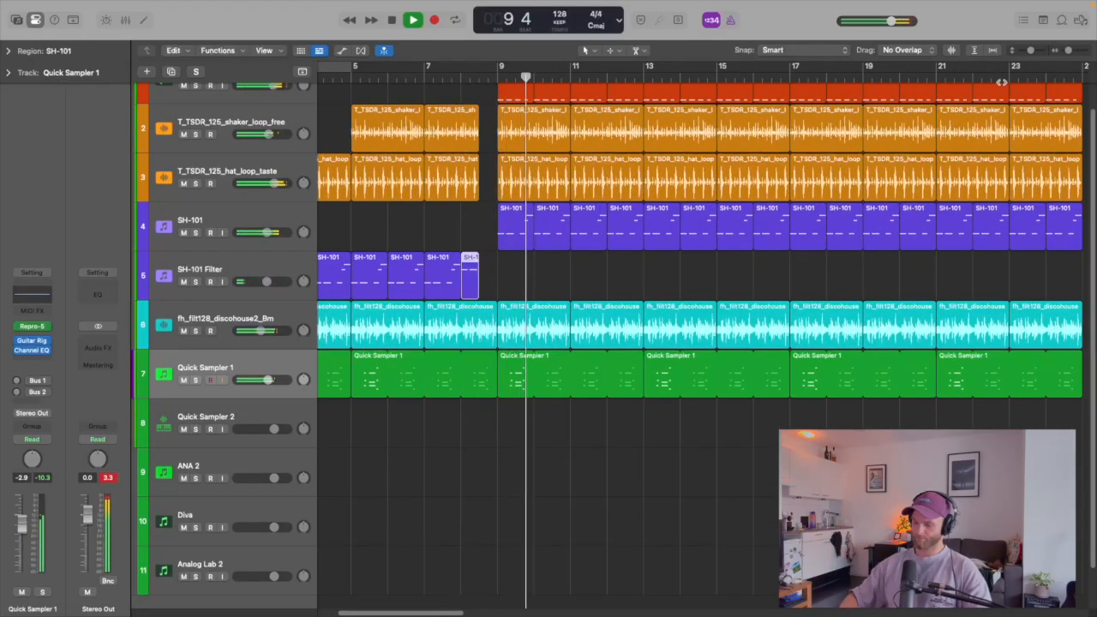
{"action": "key", "text": "super+Up"}
{"action": "key", "text": "super+Left"}
{"action": "key", "text": "super+Left"}
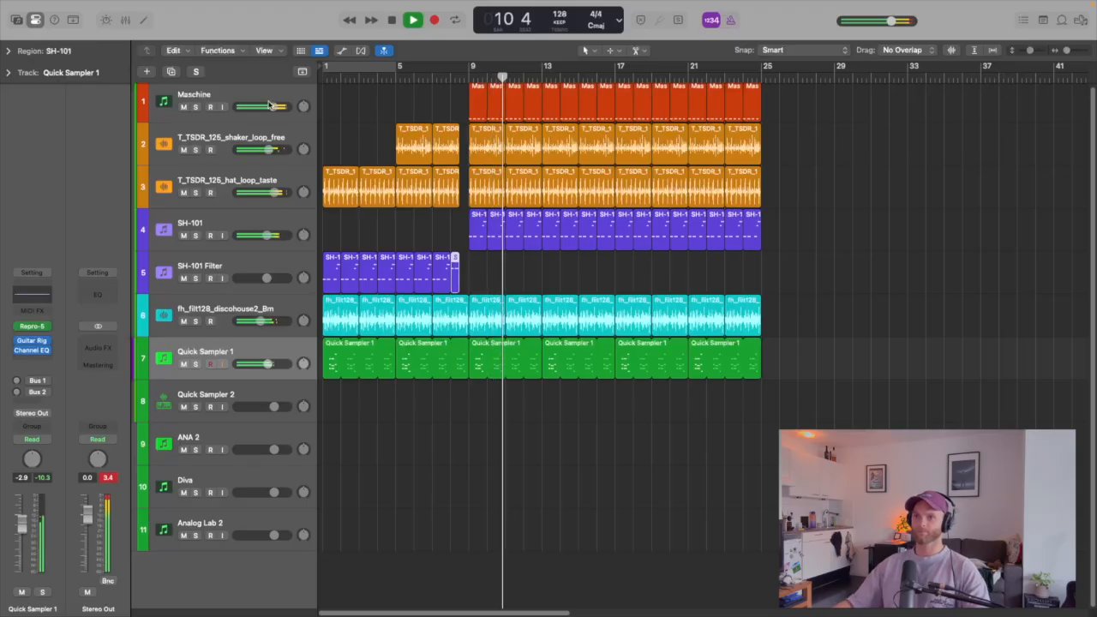
{"action": "left_click", "coordinate": [287, 114]}
{"action": "left_click_drag", "start_coordinate": [21, 518], "coordinate": [22, 529]}
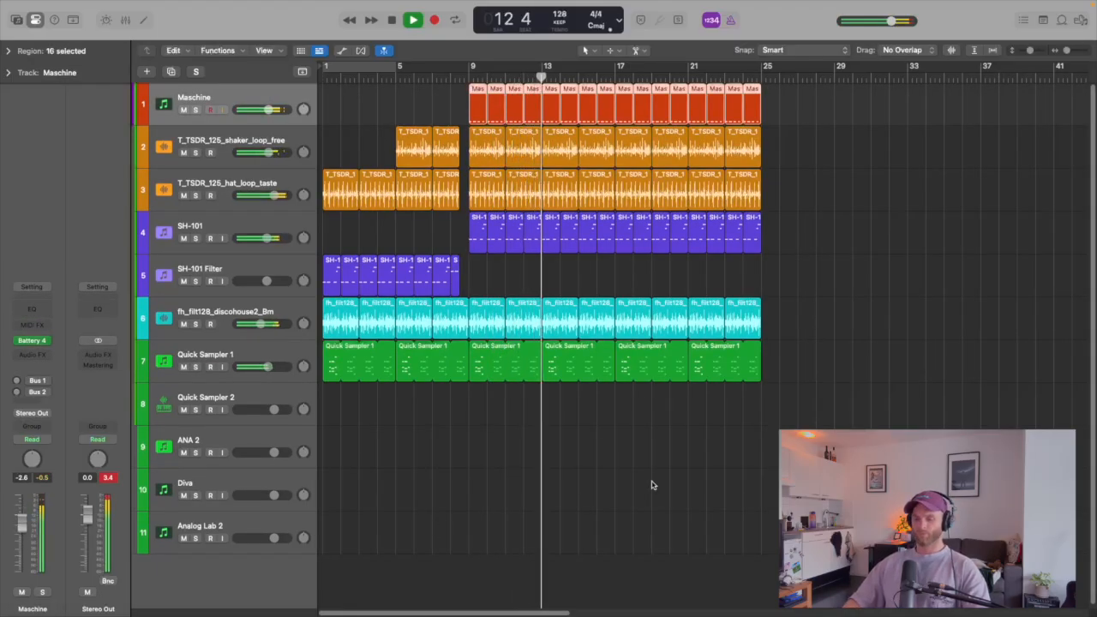
{"action": "key", "text": "space"}
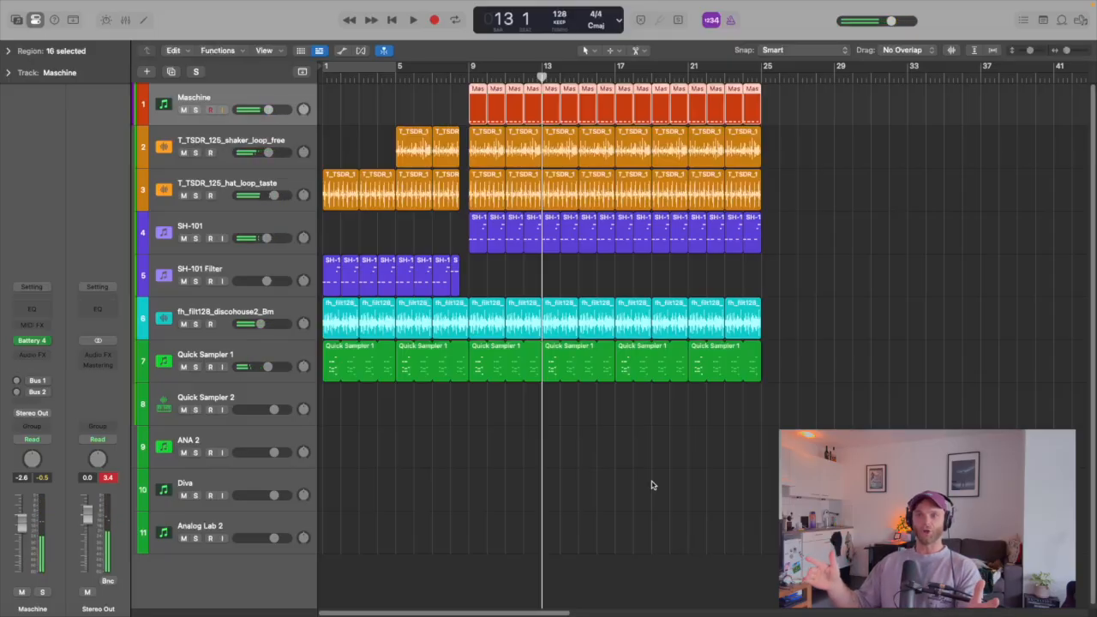